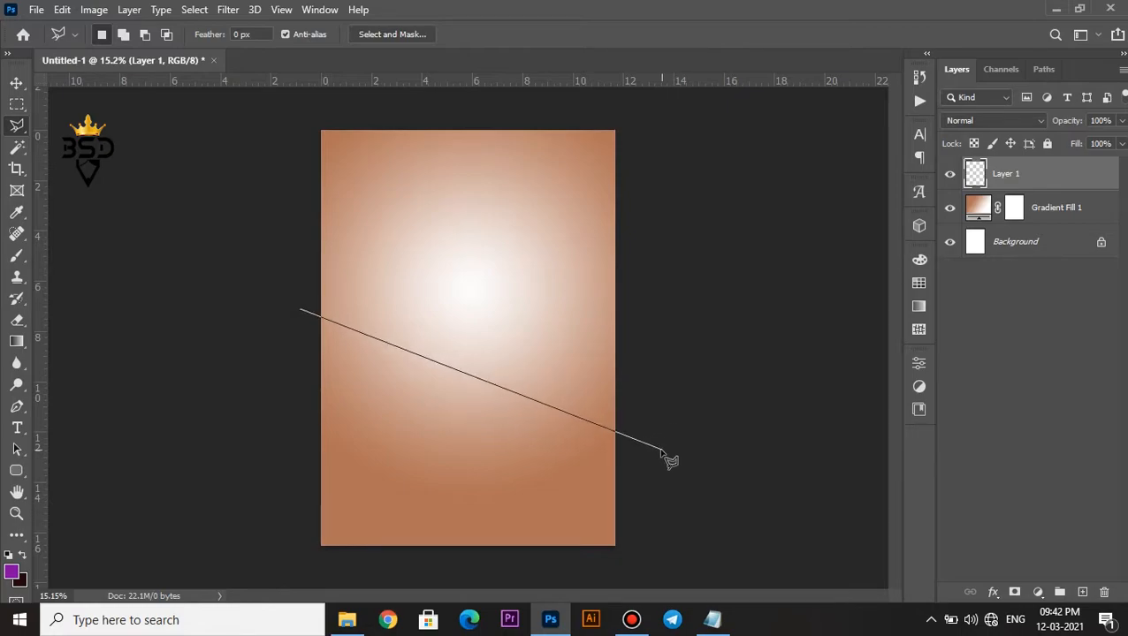
- Finish a polygonal selection covering the lower part of the canvas beneath an edge sloping down from left to right
{"action": "left_click", "coordinate": [655, 426]}
{"action": "left_click", "coordinate": [664, 576]}
{"action": "left_click", "coordinate": [264, 582]}
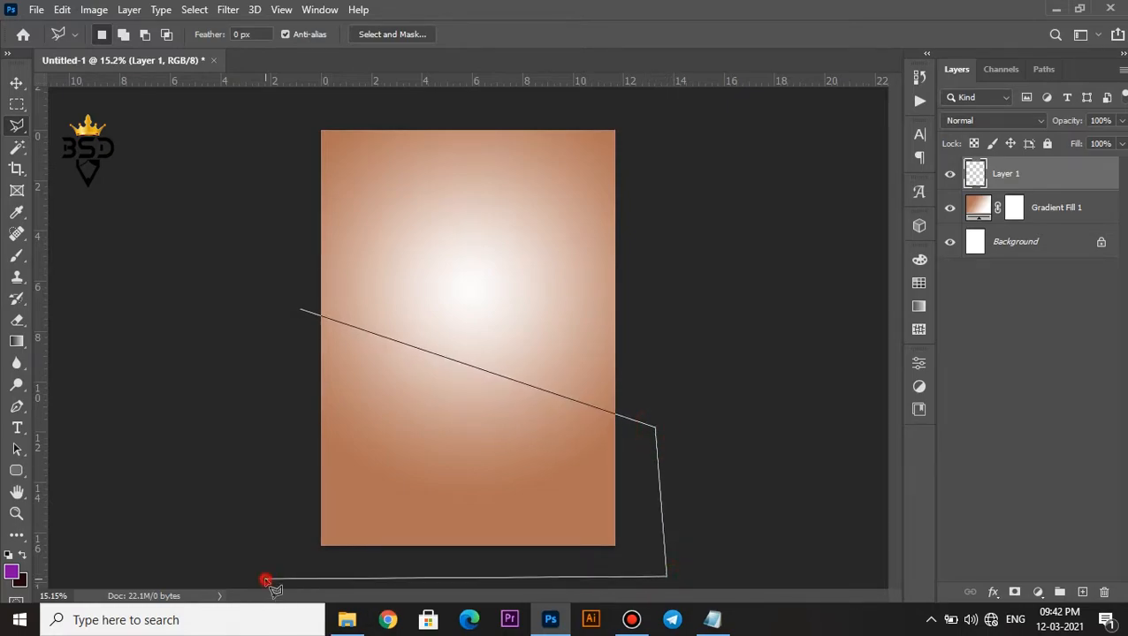
{"action": "left_click", "coordinate": [301, 313]}
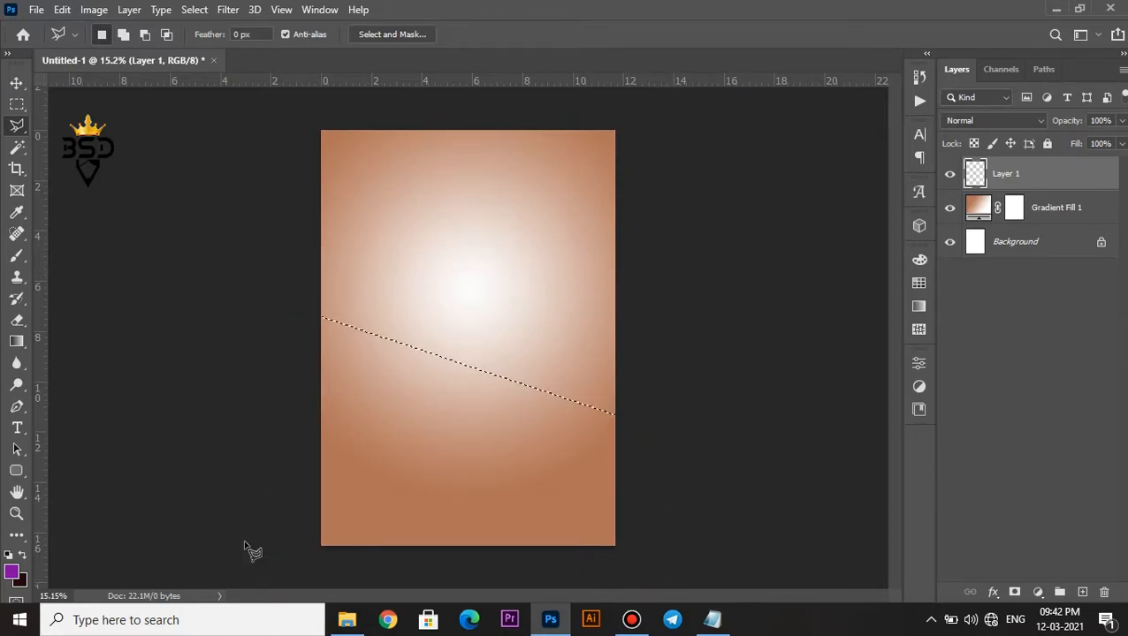
- Fill the selection on Layer 1 with the dark maroon background colour #23060c and deselect it
{"action": "left_click", "coordinate": [21, 581]}
{"action": "left_click", "coordinate": [925, 556]}
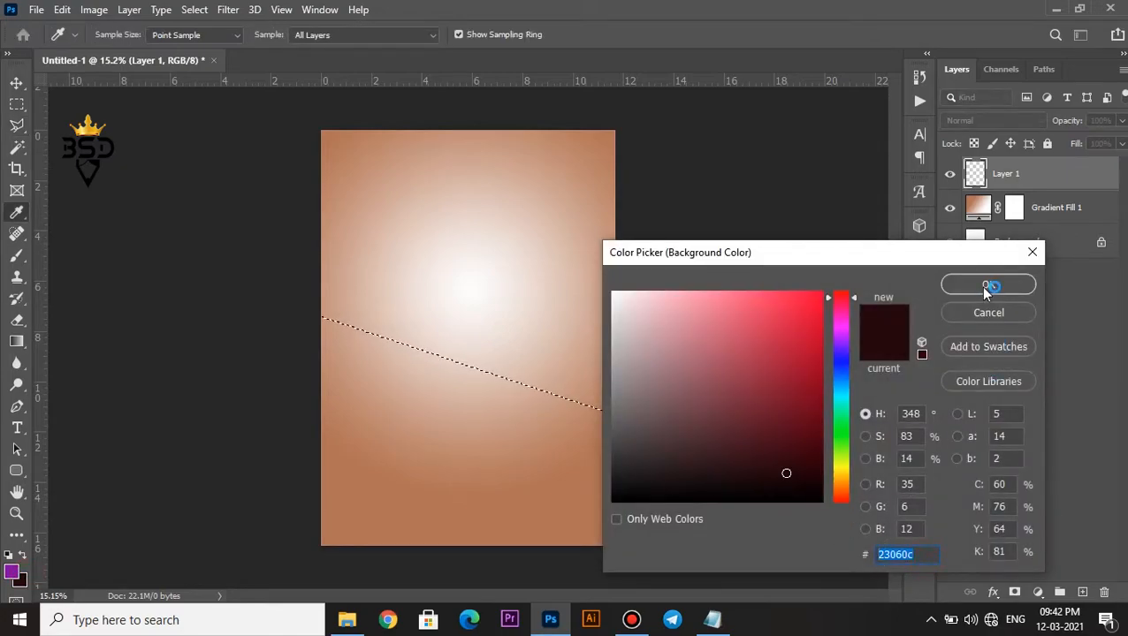
{"action": "left_click", "coordinate": [988, 284]}
{"action": "key", "text": "ctrl+BackSpace"}
{"action": "key", "text": "ctrl+d"}
{"action": "key", "text": "v"}
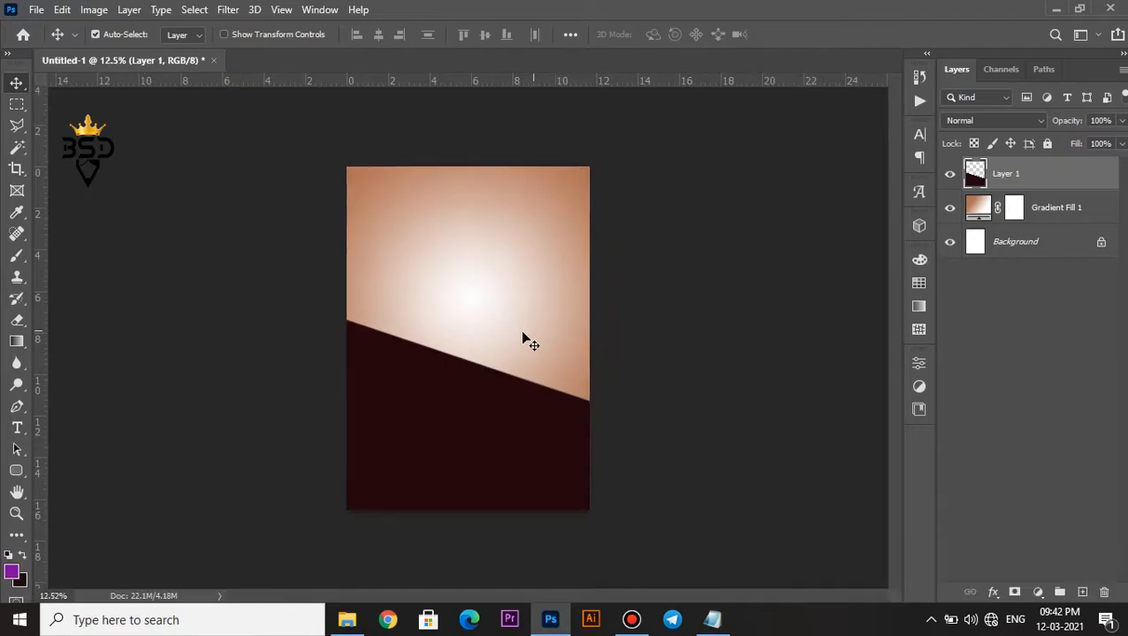
- Free-transform the dark maroon shape so its slanted edge is slightly less steep, and nudge the shape down
{"action": "key", "text": "ctrl+t"}
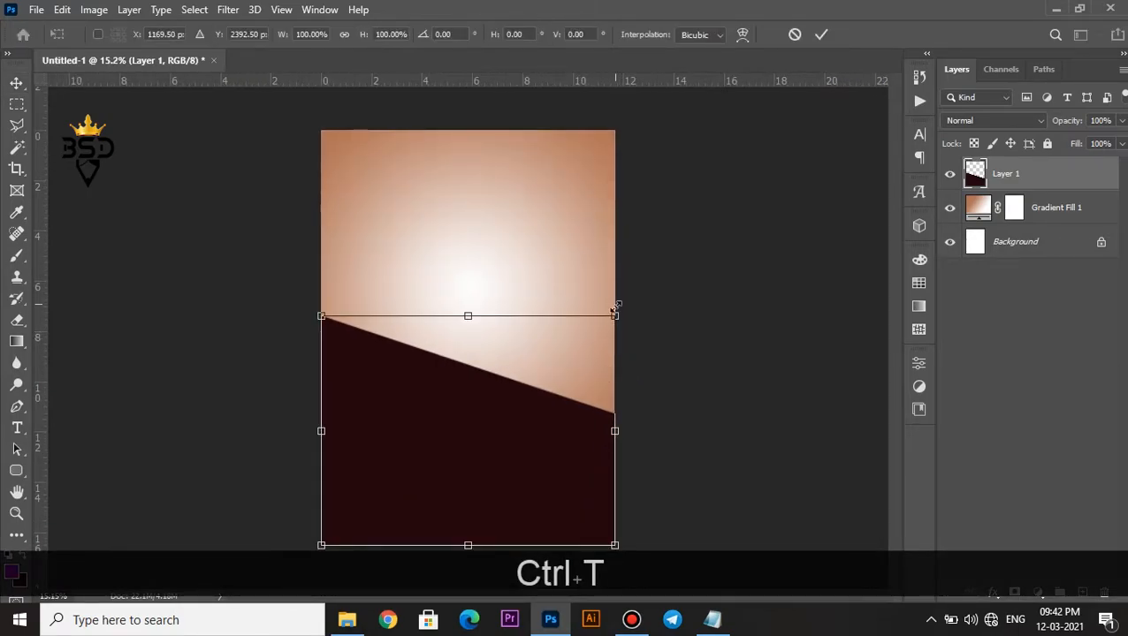
{"action": "left_click_drag", "start_coordinate": [617, 306], "coordinate": [704, 370]}
{"action": "key", "text": "Return"}
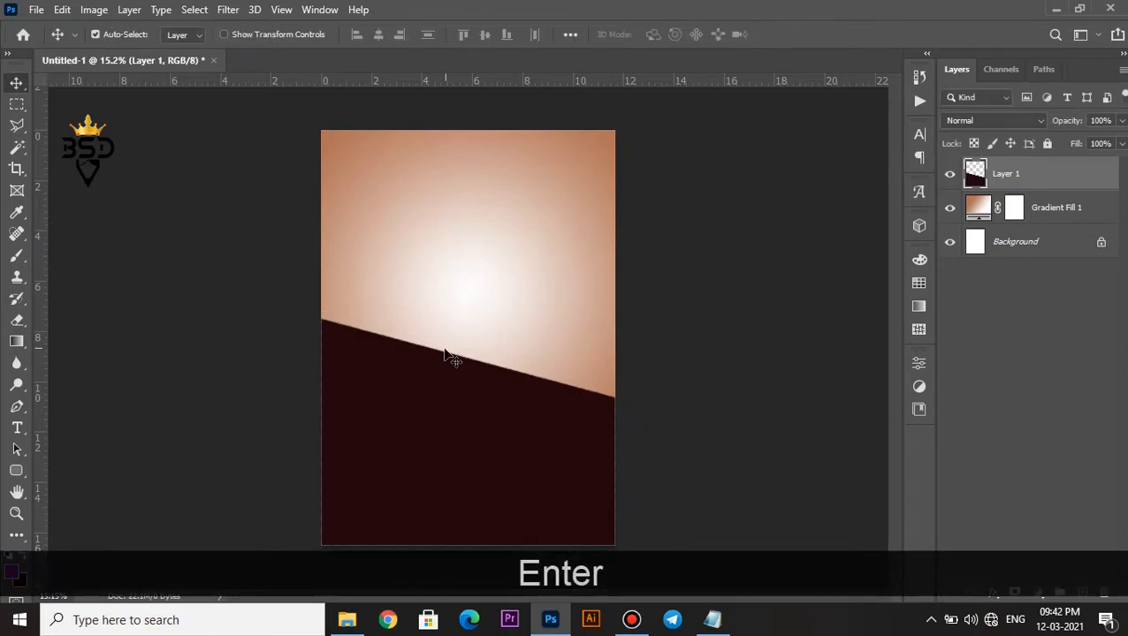
{"action": "scroll", "coordinate": [453, 358], "scroll_direction": "down", "scroll_amount": 1}
{"action": "key", "text": "Down"}
{"action": "key", "text": "Down"}
{"action": "key", "text": "Down"}
{"action": "key", "text": "Down"}
{"action": "key", "text": "Down"}
{"action": "scroll", "coordinate": [445, 353], "scroll_direction": "up", "scroll_amount": 1}
{"action": "scroll", "coordinate": [446, 352], "scroll_direction": "down", "scroll_amount": 1}
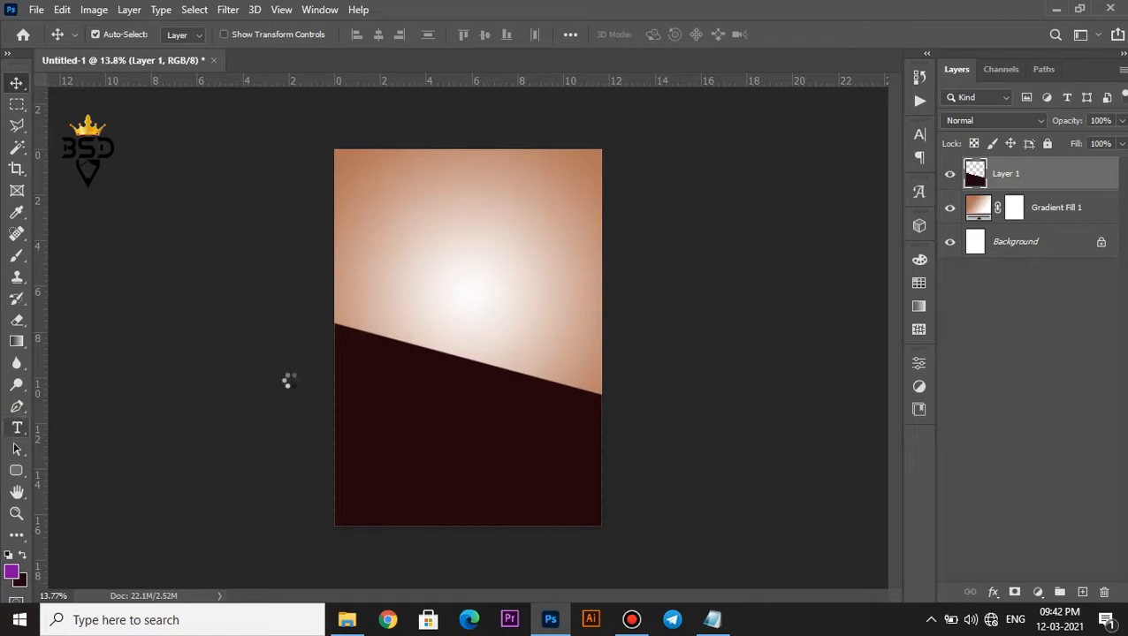
- Add a text layer reading "5" in black Bebas Neue Regular at 722 pt
{"action": "left_click", "coordinate": [448, 308]}
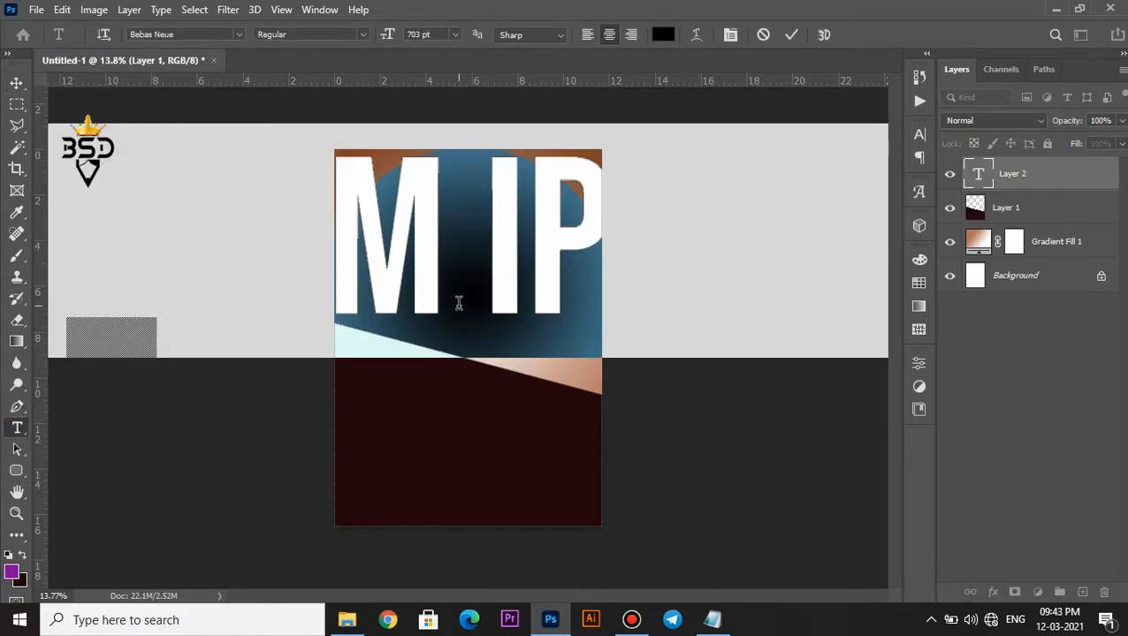
{"action": "type", "text": "5"}
{"action": "key", "text": "ctrl+a"}
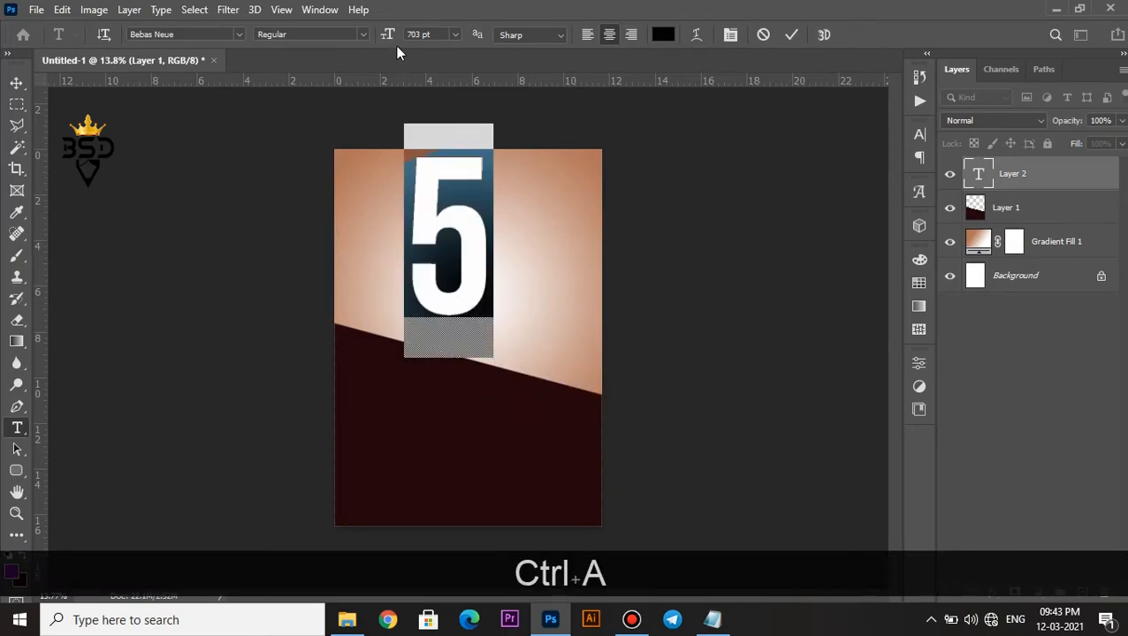
{"action": "left_click_drag", "start_coordinate": [389, 34], "coordinate": [408, 32]}
{"action": "left_click", "coordinate": [785, 36]}
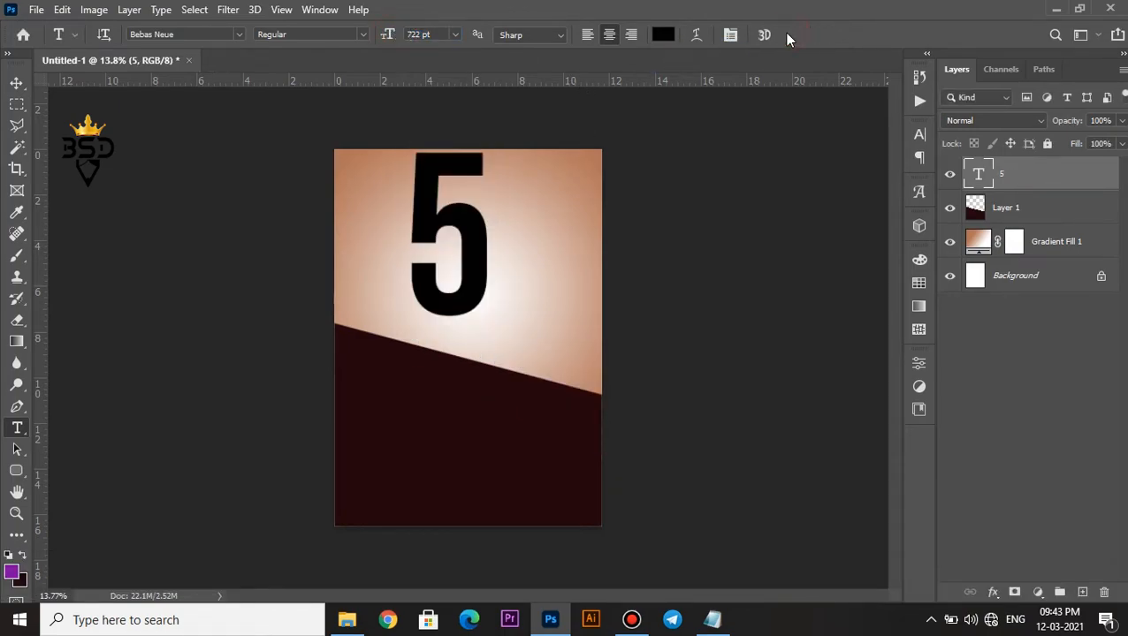
- Move the "5" down to the horizontal centre of the poster so it overlaps the slanted edge
{"action": "key", "text": "v"}
{"action": "left_click_drag", "start_coordinate": [477, 251], "coordinate": [496, 348]}
{"action": "scroll", "coordinate": [477, 327], "scroll_direction": "up", "scroll_amount": 5}
{"action": "scroll", "coordinate": [477, 329], "scroll_direction": "down", "scroll_amount": 2}
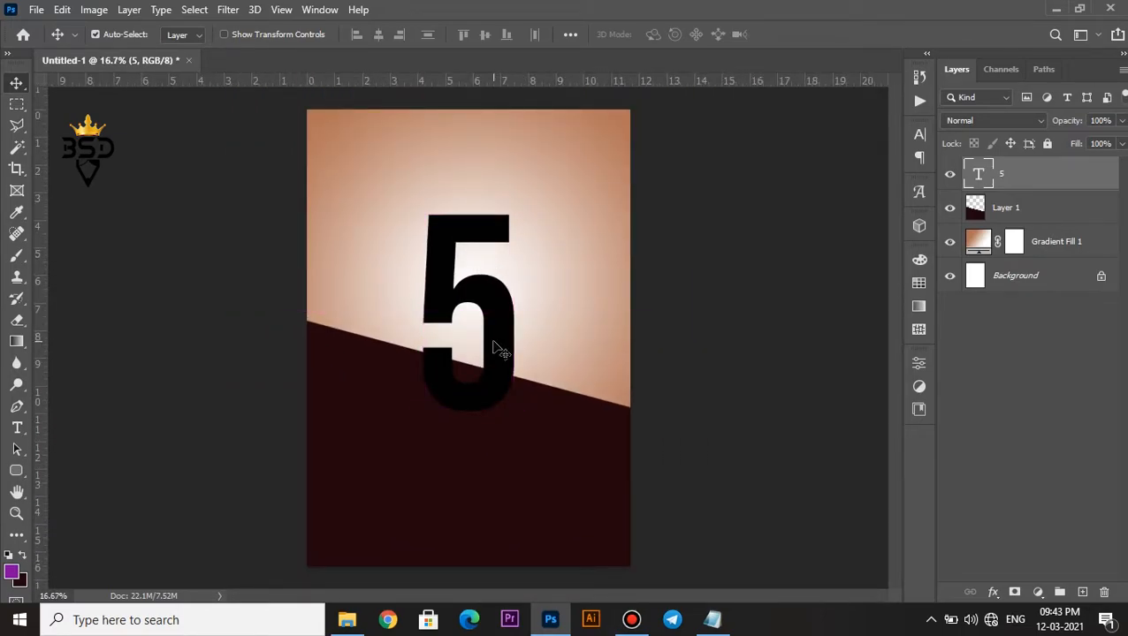
{"action": "scroll", "coordinate": [499, 322], "scroll_direction": "up", "scroll_amount": 1}
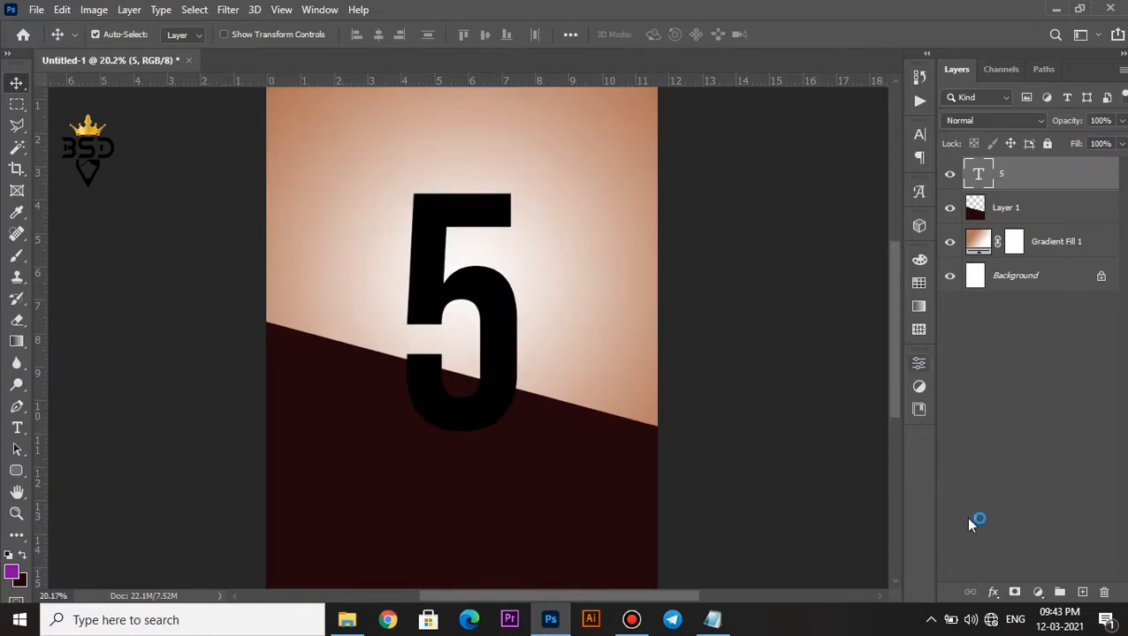
- Duplicate the "5" text layer, set the copy's fill to 0%, and give it a black 28 px outside stroke
{"action": "key", "text": "ctrl+j"}
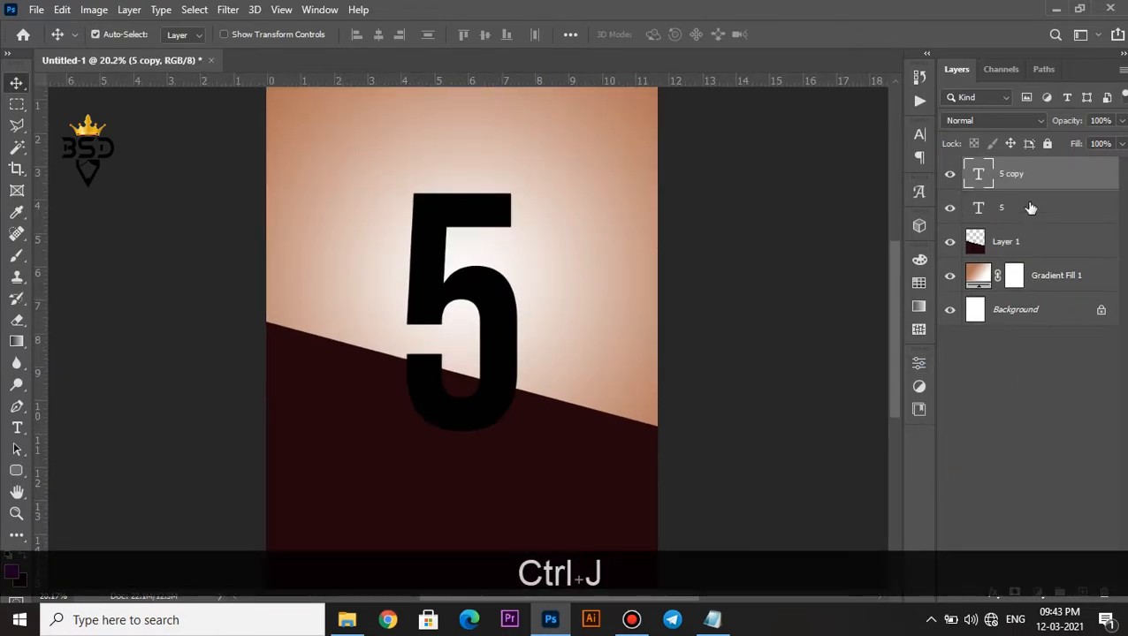
{"action": "left_click", "coordinate": [992, 592]}
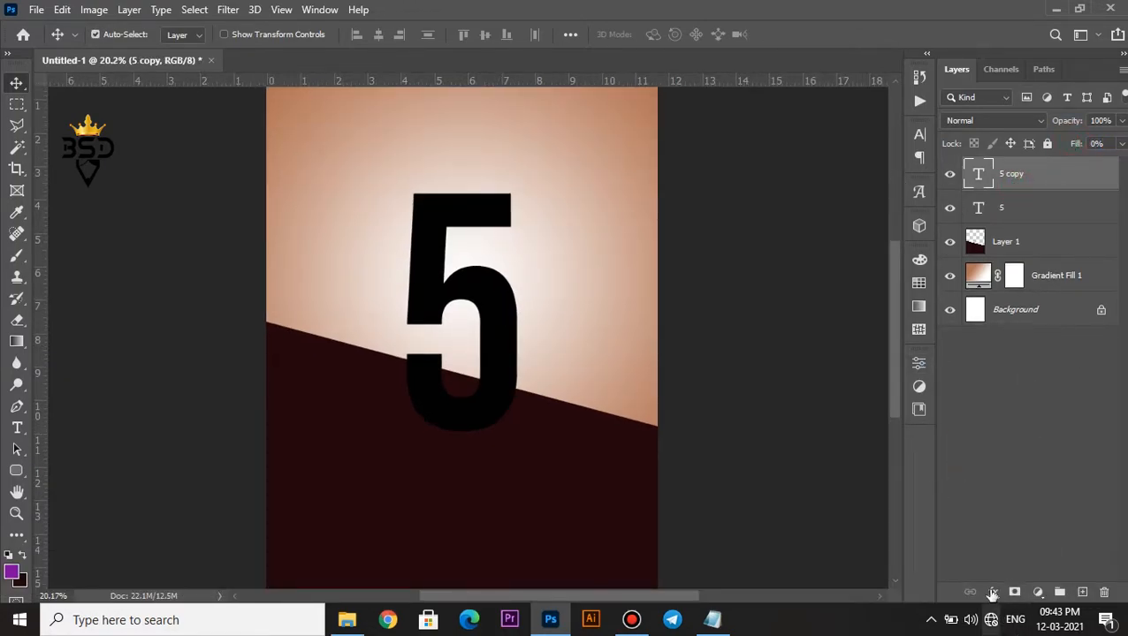
{"action": "left_click", "coordinate": [1002, 466]}
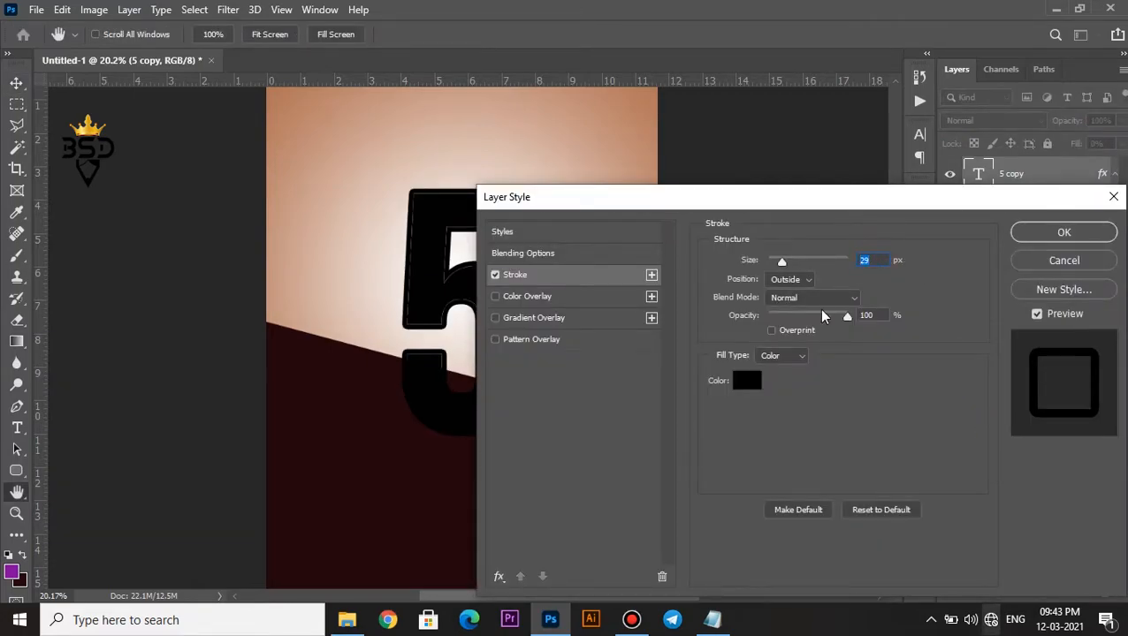
{"action": "type", "text": "28"}
{"action": "key", "text": "Return"}
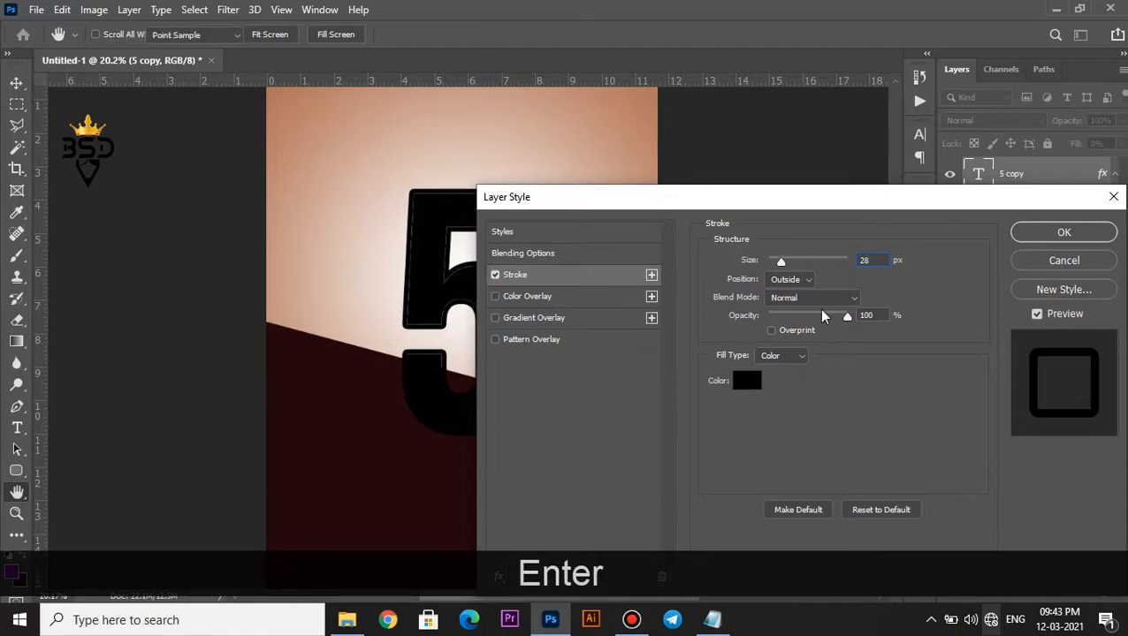
{"action": "left_click", "coordinate": [1115, 184]}
- Hide the original "5" text layer, leaving only the outlined copy
{"action": "left_click", "coordinate": [1045, 208]}
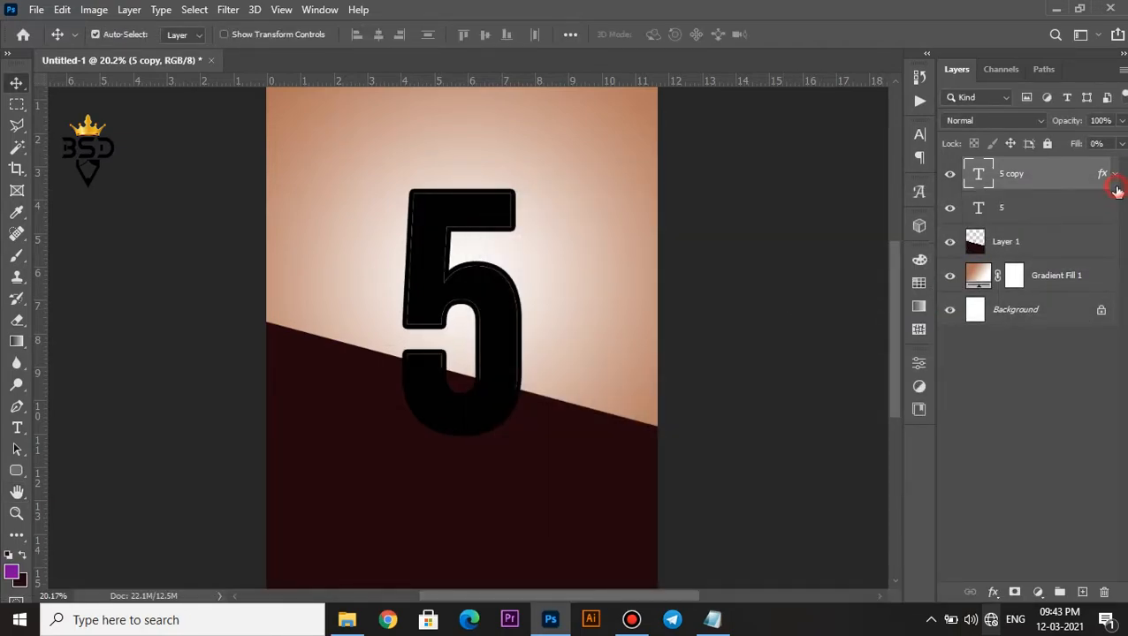
{"action": "left_click", "coordinate": [949, 209]}
{"action": "scroll", "coordinate": [444, 263], "scroll_direction": "up", "scroll_amount": 4}
{"action": "scroll", "coordinate": [445, 263], "scroll_direction": "down", "scroll_amount": 2}
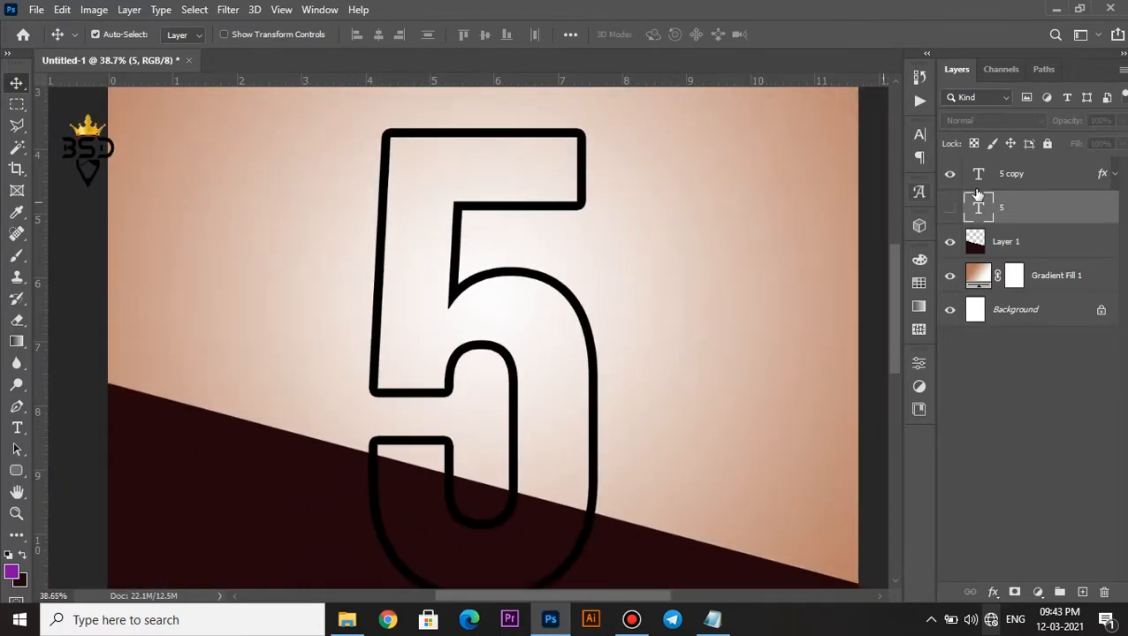
- Convert the outlined "5 copy" layer to a smart object for the Eye Candy 7 filter and choose the Chrome effect
{"action": "left_click", "coordinate": [996, 173]}
{"action": "left_click", "coordinate": [228, 9]}
{"action": "mouse_move", "coordinate": [349, 388]}
{"action": "left_click", "coordinate": [458, 388]}
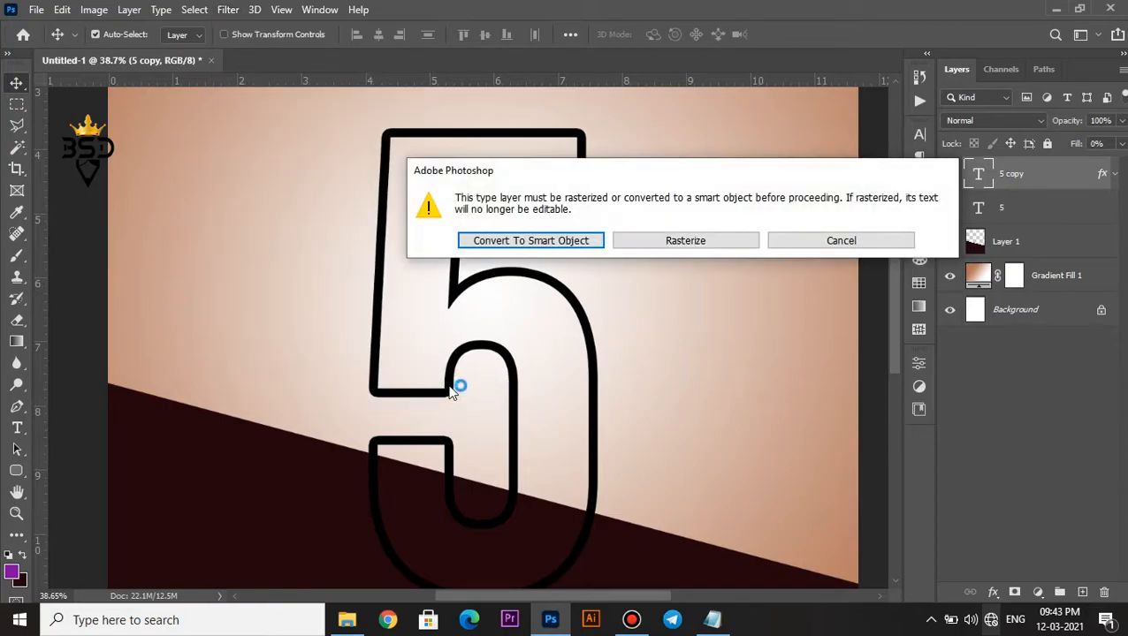
{"action": "left_click", "coordinate": [559, 240]}
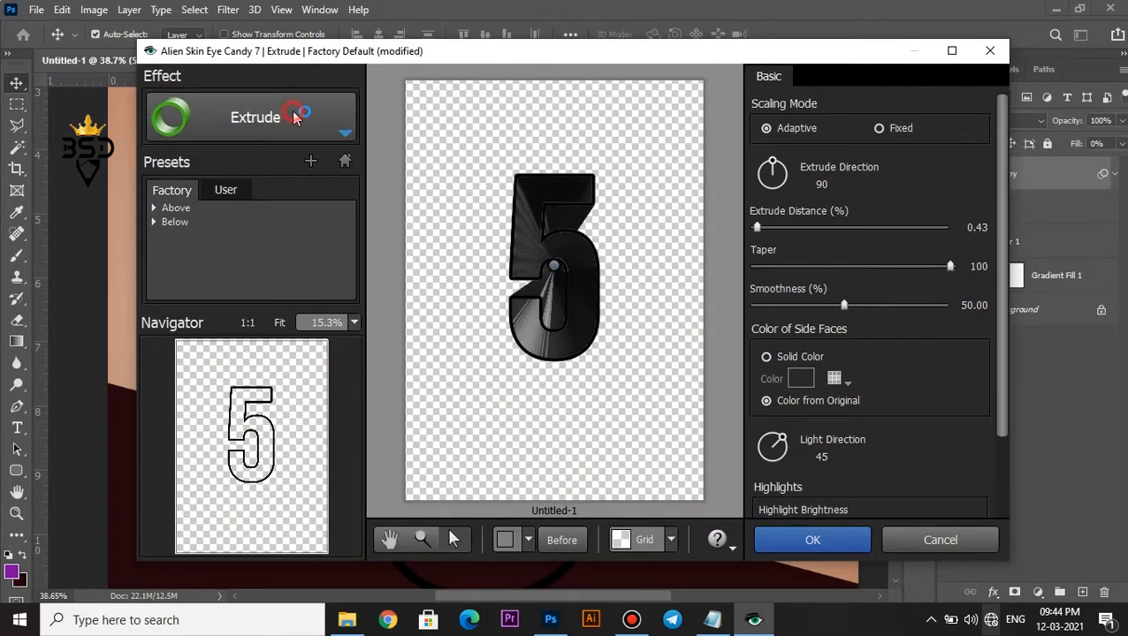
{"action": "left_click", "coordinate": [296, 117]}
{"action": "left_click", "coordinate": [349, 217]}
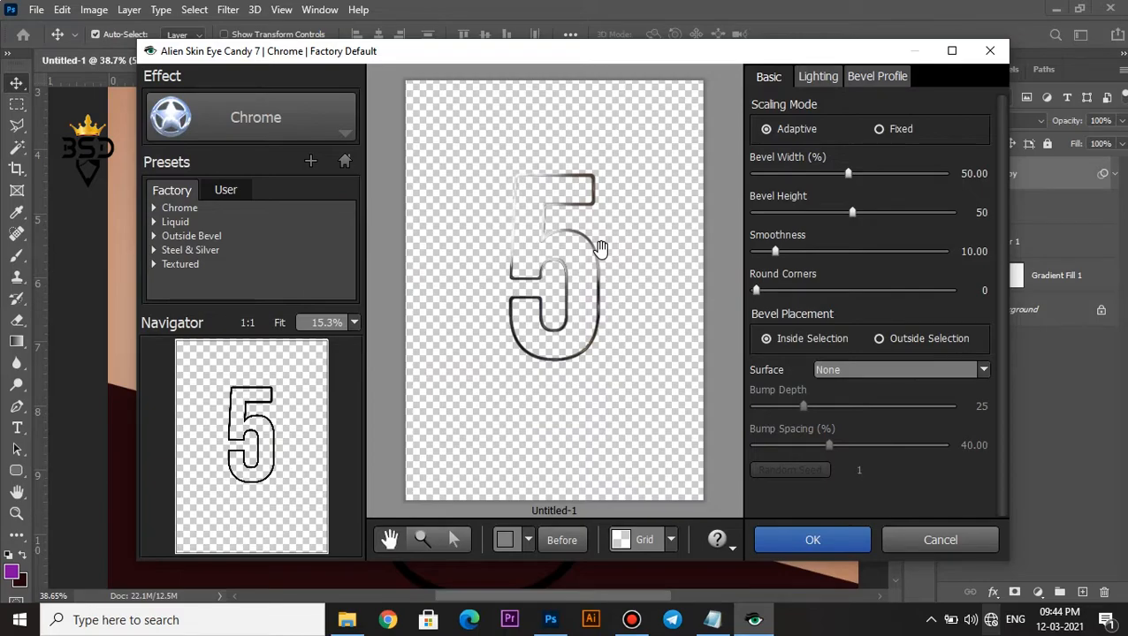
- Review the Chrome effect's bevel and highlight settings, apply it with the factory defaults, and collapse the layer's filter list
{"action": "left_click", "coordinate": [968, 172]}
{"action": "left_click", "coordinate": [973, 212]}
{"action": "left_click", "coordinate": [973, 251]}
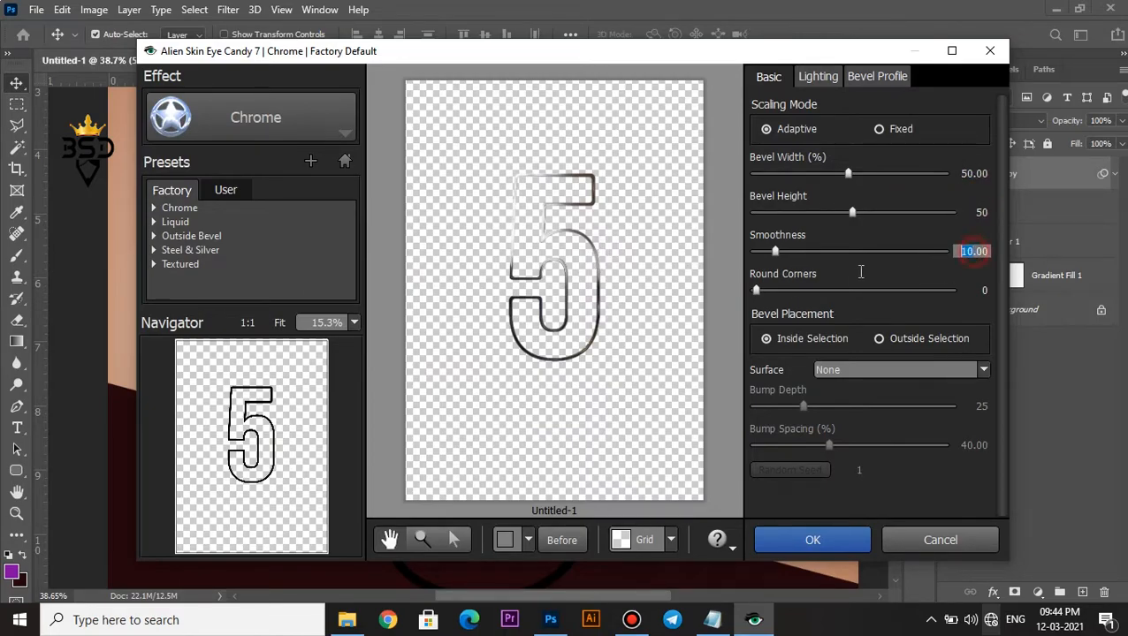
{"action": "left_click", "coordinate": [820, 77]}
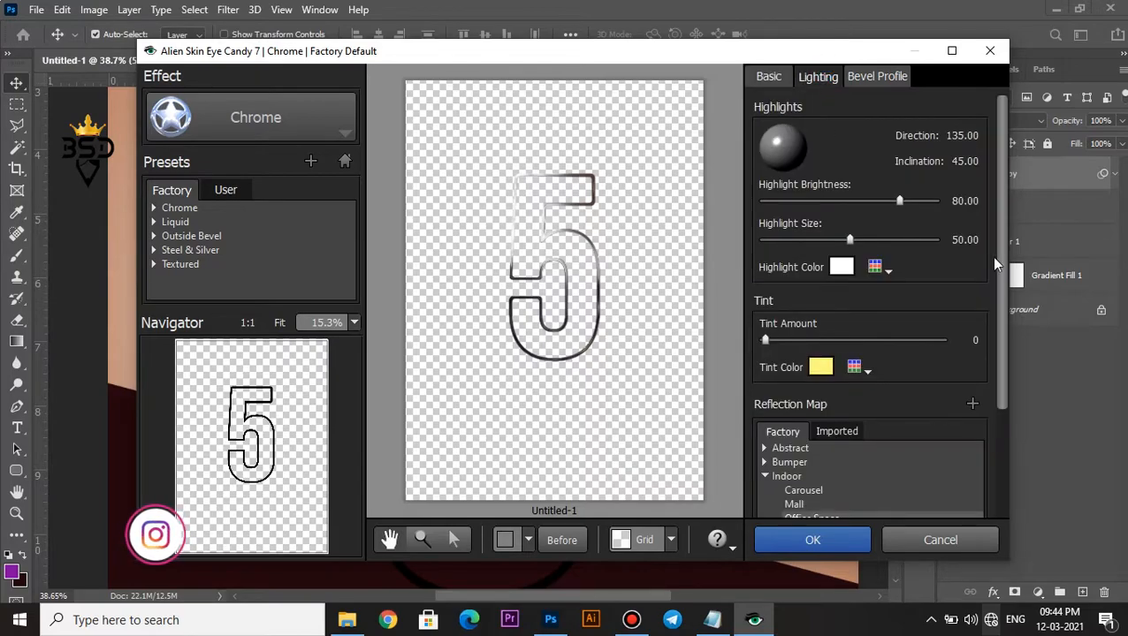
{"action": "left_click", "coordinate": [965, 202]}
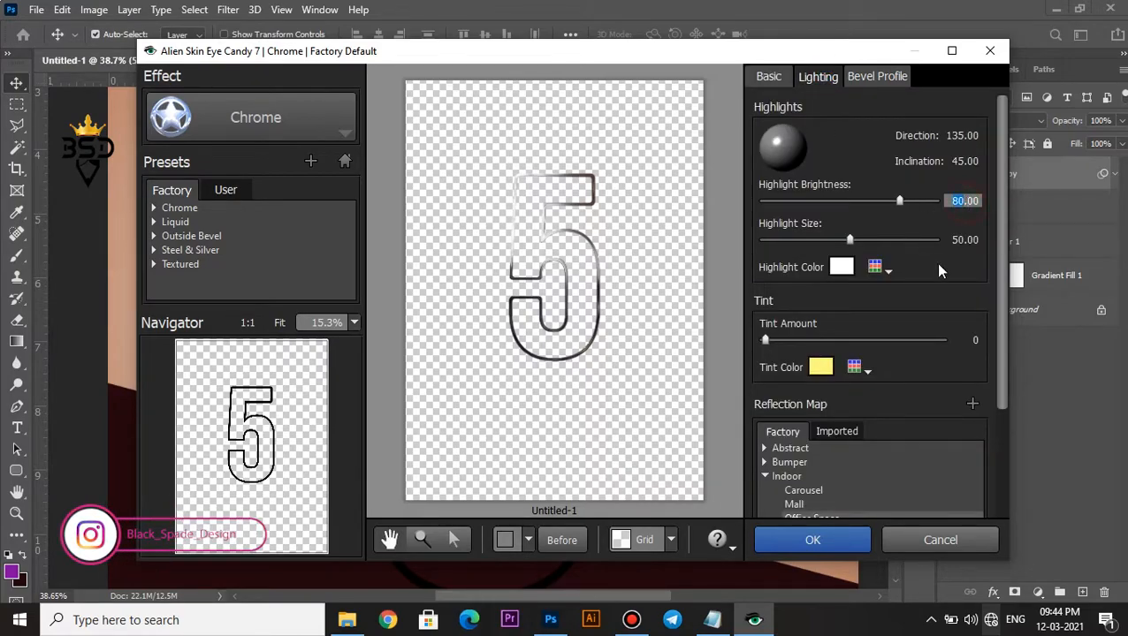
{"action": "left_click", "coordinate": [964, 240]}
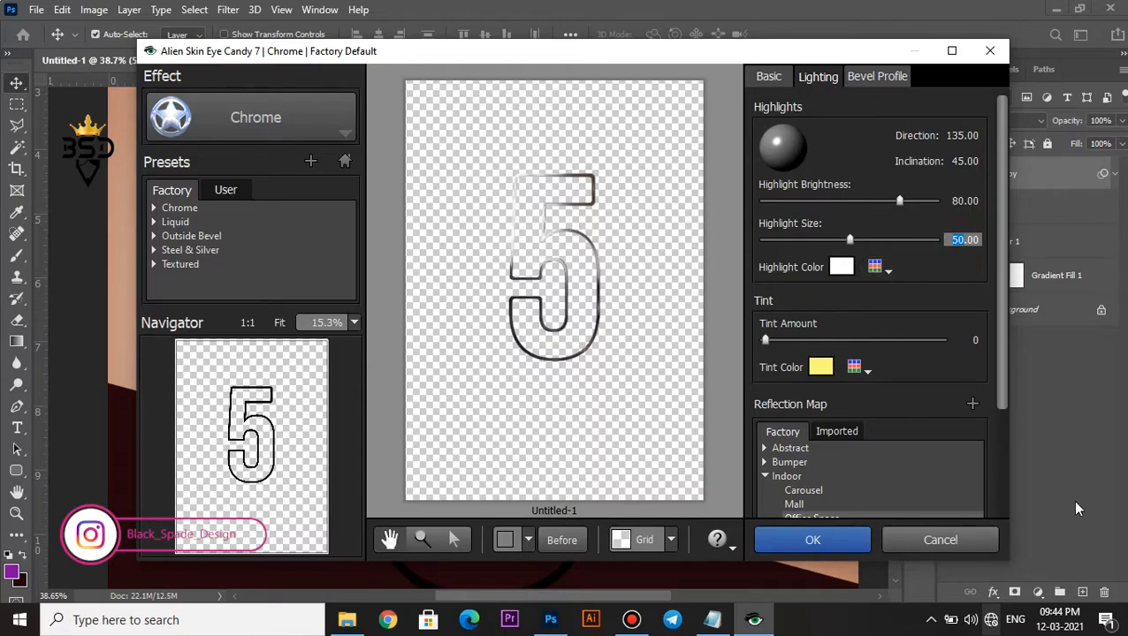
{"action": "left_click", "coordinate": [804, 540]}
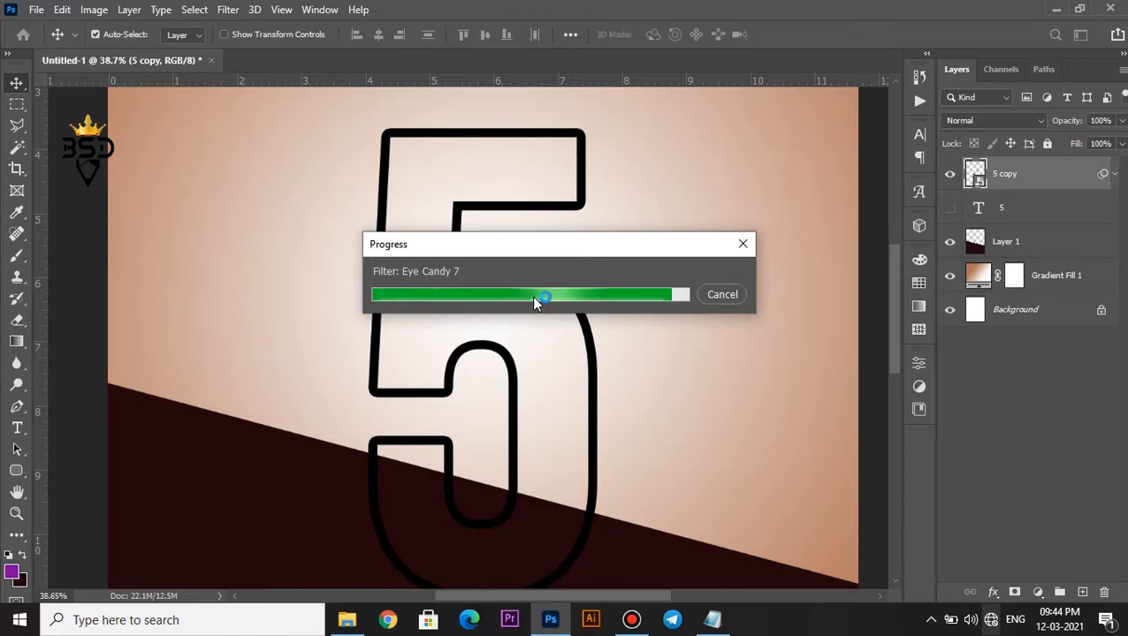
{"action": "left_click", "coordinate": [1116, 177]}
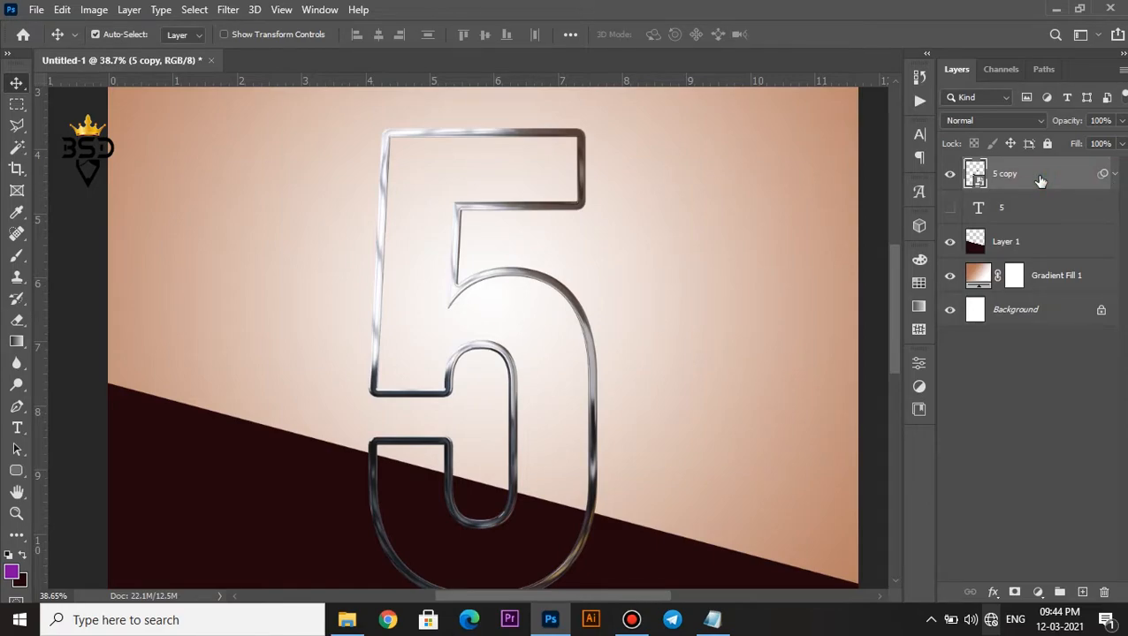
- Duplicate the chrome "5 copy" layer and choose the Eye Candy 7 Extrude effect for the lower of the two
{"action": "key", "text": "ctrl+j"}
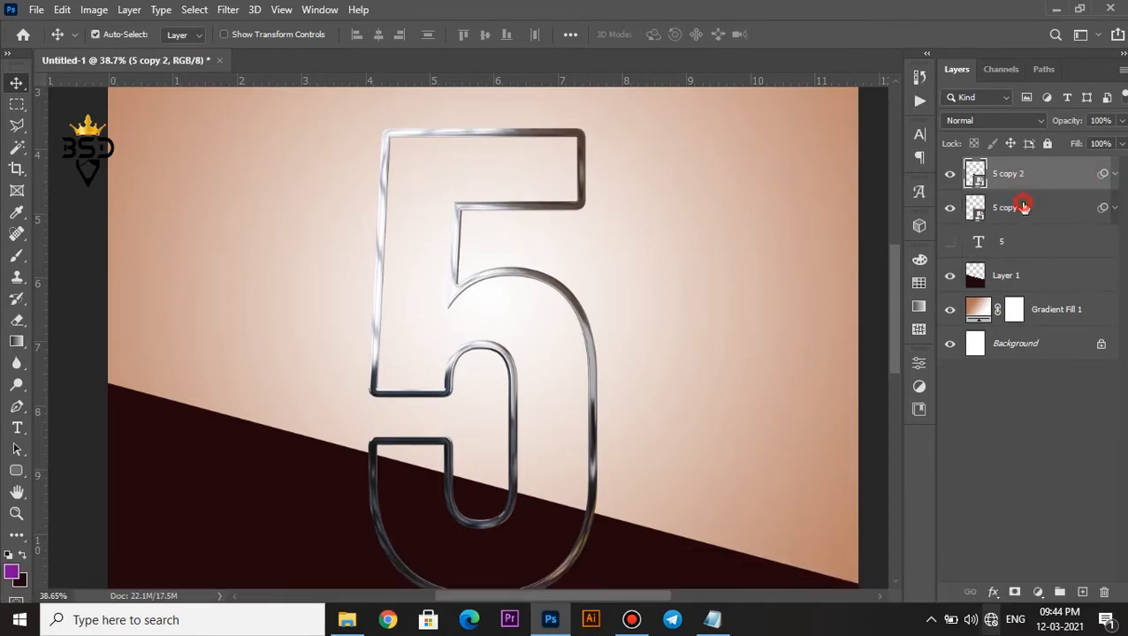
{"action": "left_click", "coordinate": [1019, 208]}
{"action": "left_click", "coordinate": [223, 12]}
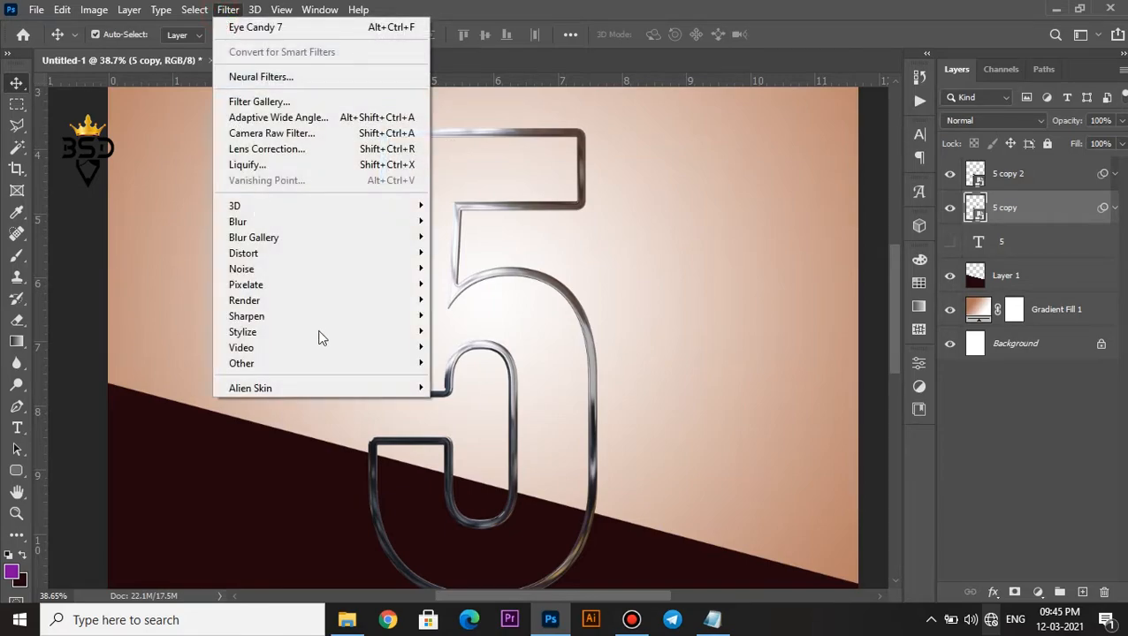
{"action": "mouse_move", "coordinate": [350, 386]}
{"action": "left_click", "coordinate": [449, 385]}
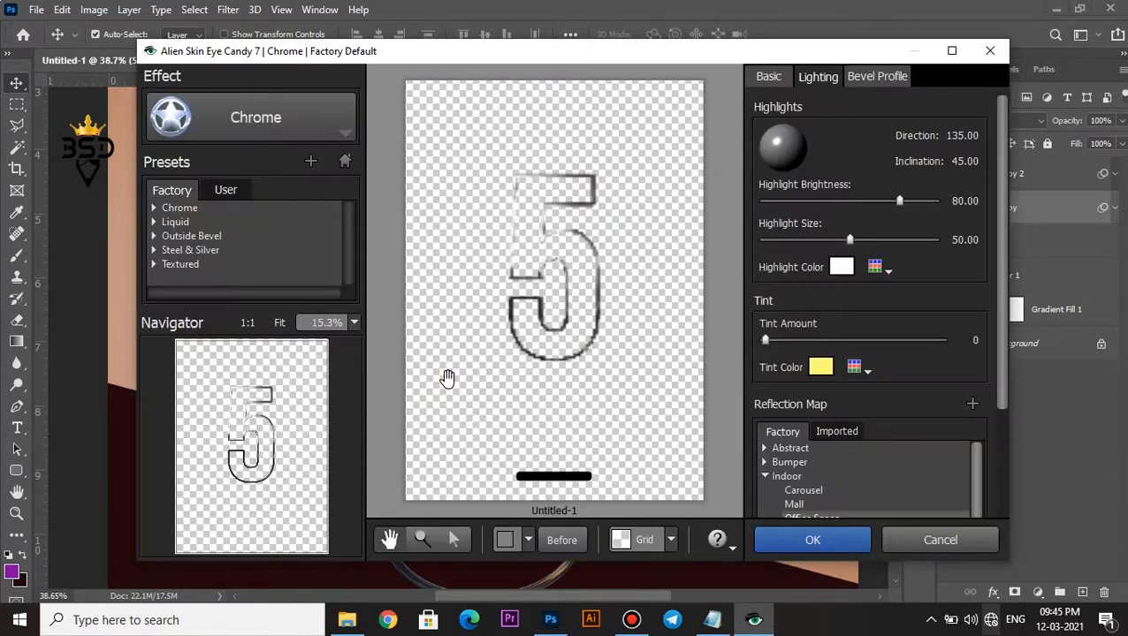
{"action": "left_click", "coordinate": [344, 131]}
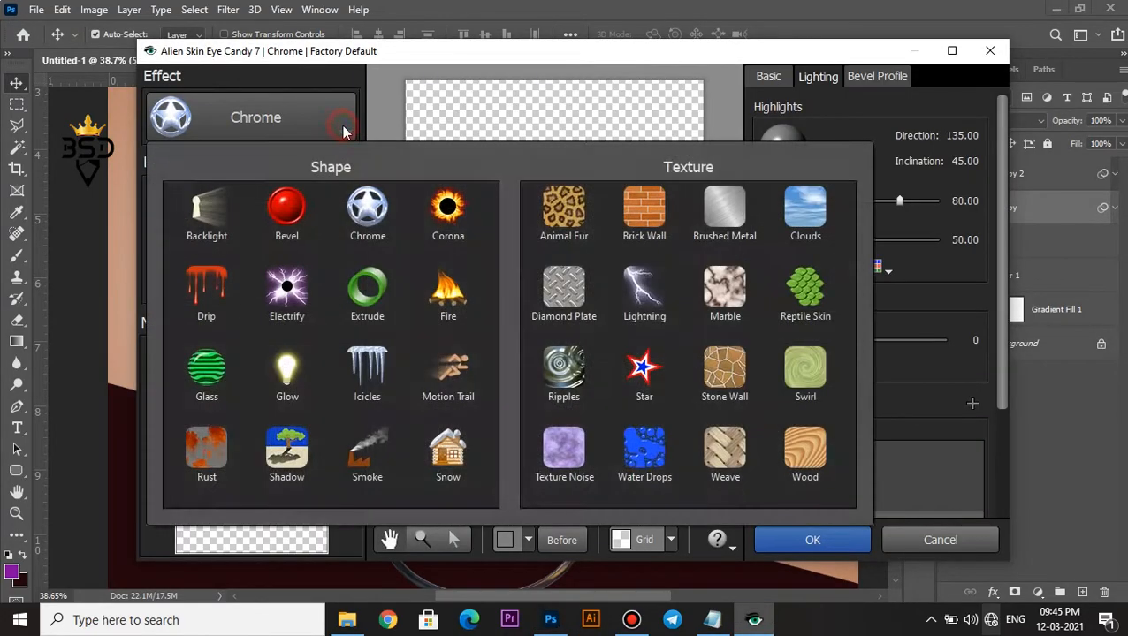
{"action": "left_click", "coordinate": [367, 289]}
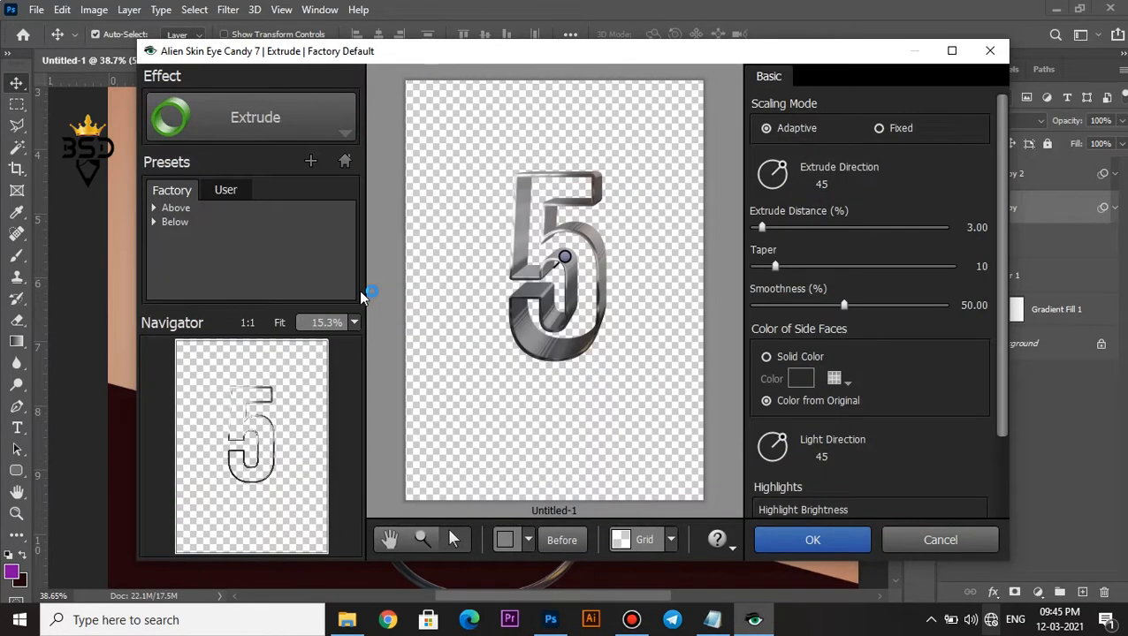
- Set the Extrude direction to 90, distance to 0.43% and taper to 100, and apply the effect to the "5 copy" layer
{"action": "double_click", "coordinate": [822, 184]}
{"action": "type", "text": "90"}
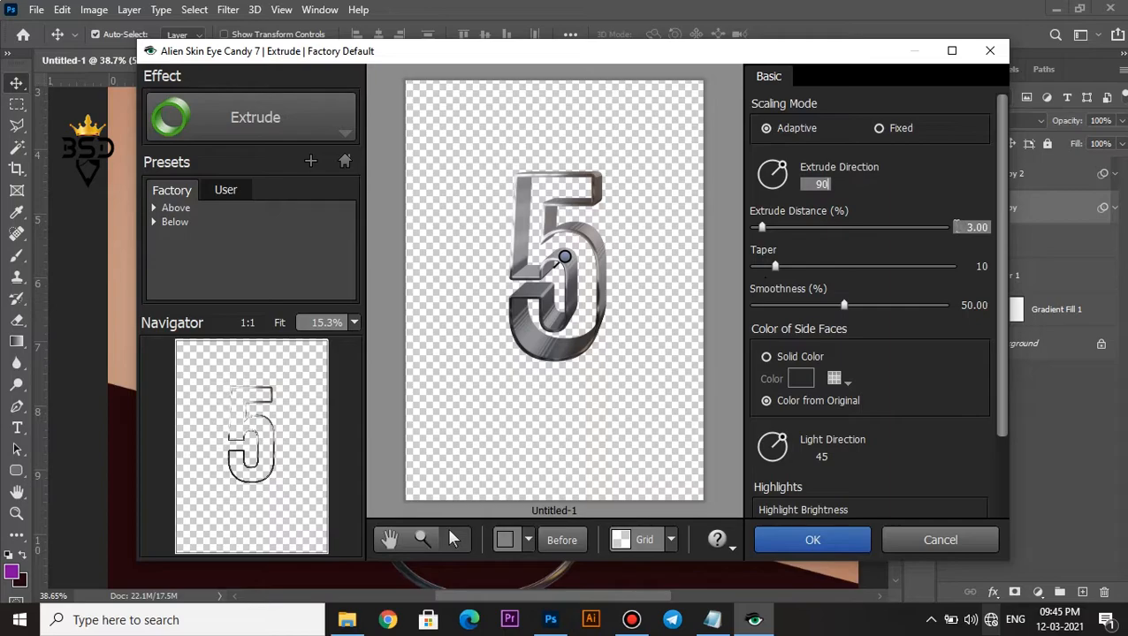
{"action": "left_click_drag", "start_coordinate": [763, 229], "coordinate": [767, 229]}
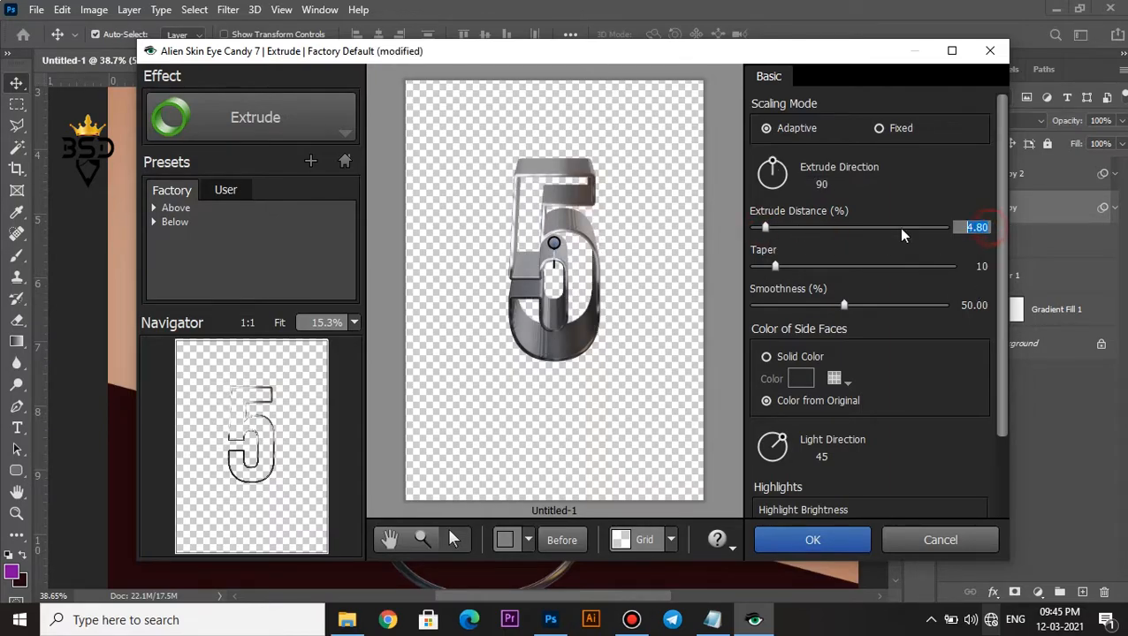
{"action": "type", "text": "0.43"}
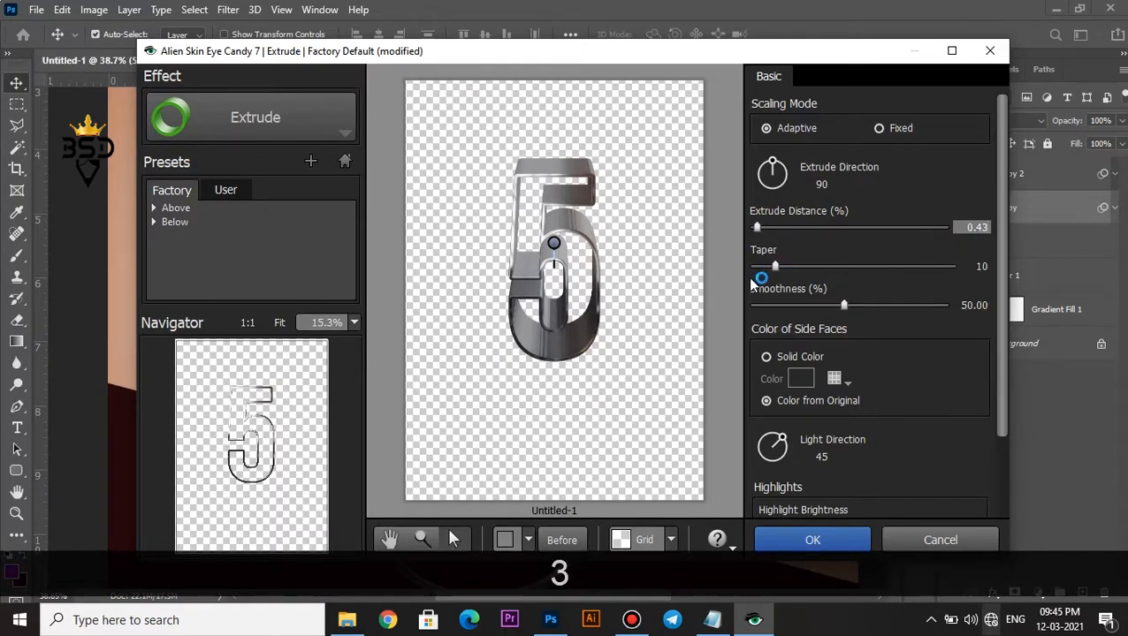
{"action": "left_click_drag", "start_coordinate": [775, 266], "coordinate": [959, 266]}
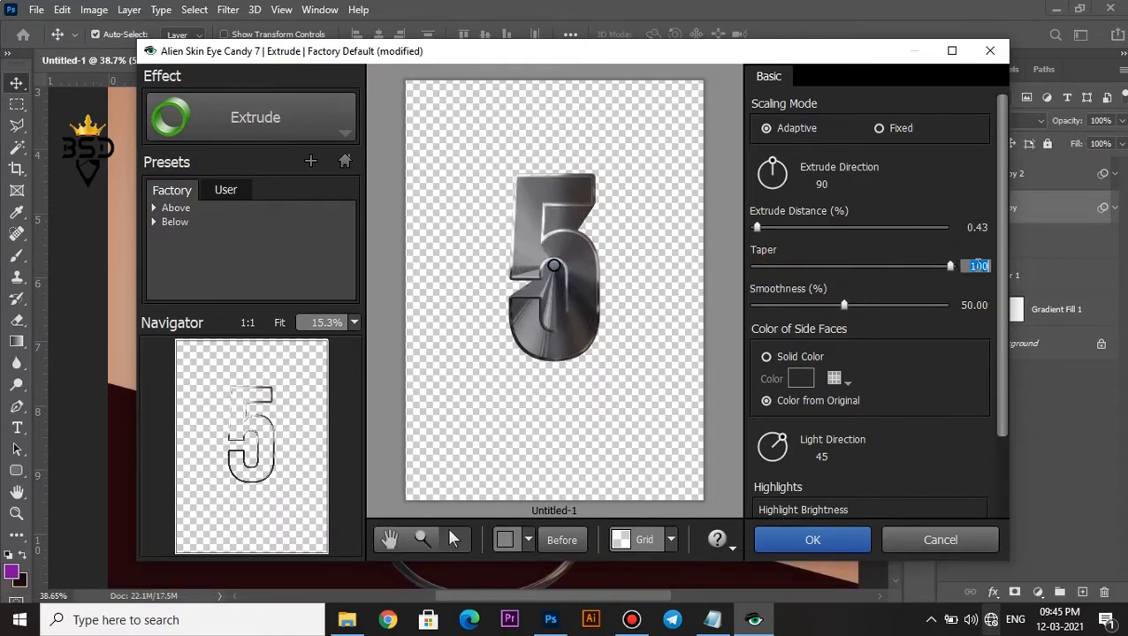
{"action": "left_click", "coordinate": [973, 305]}
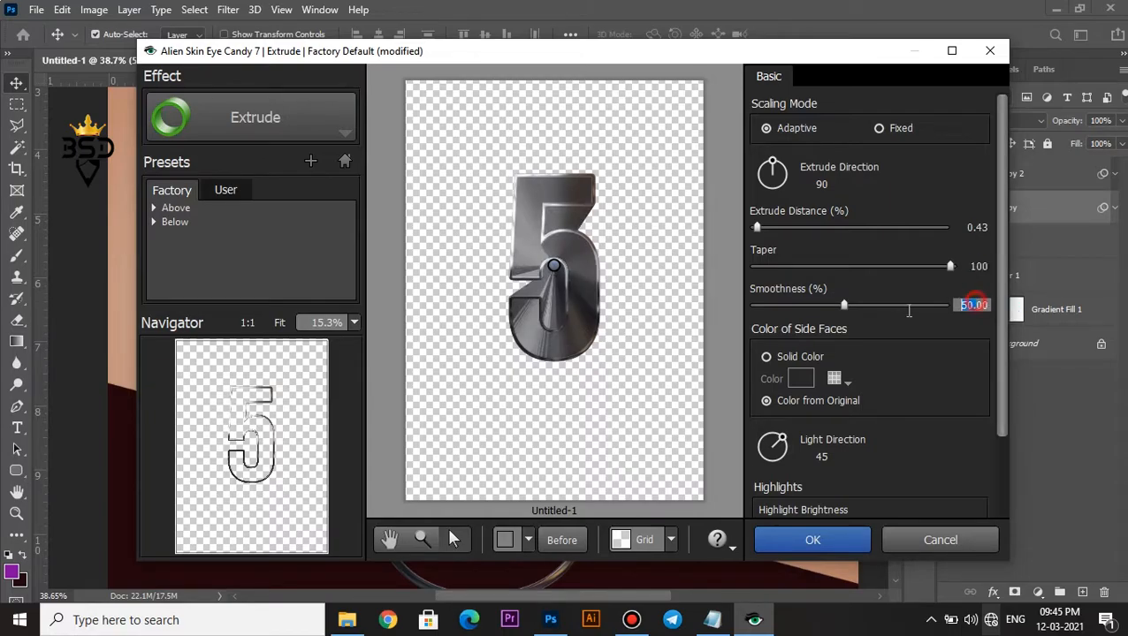
{"action": "left_click", "coordinate": [828, 459]}
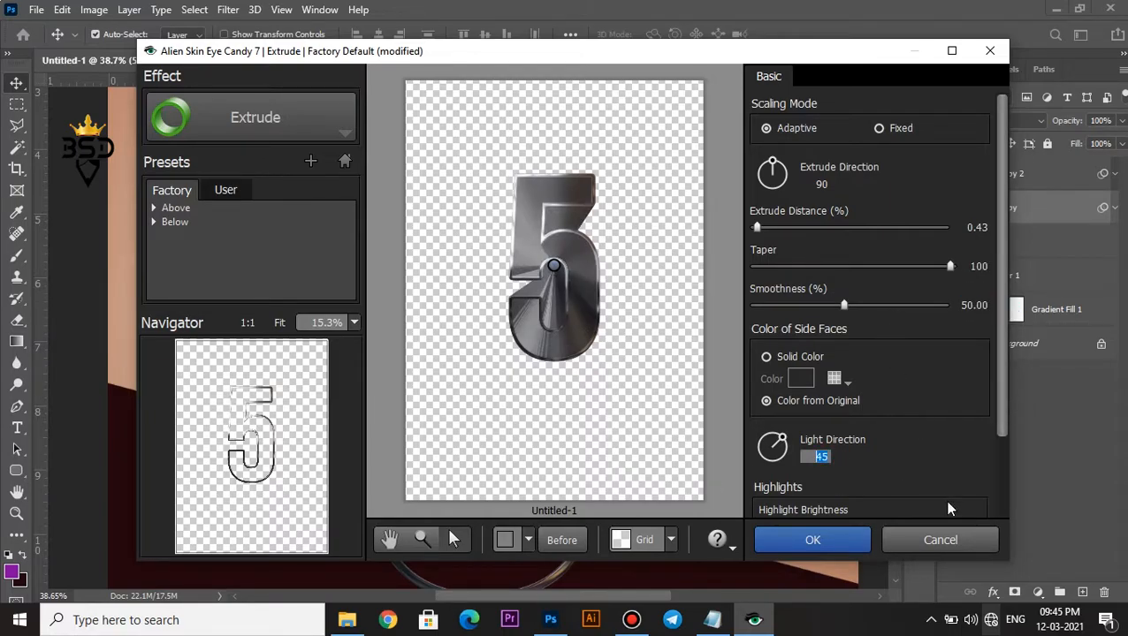
{"action": "left_click", "coordinate": [838, 538]}
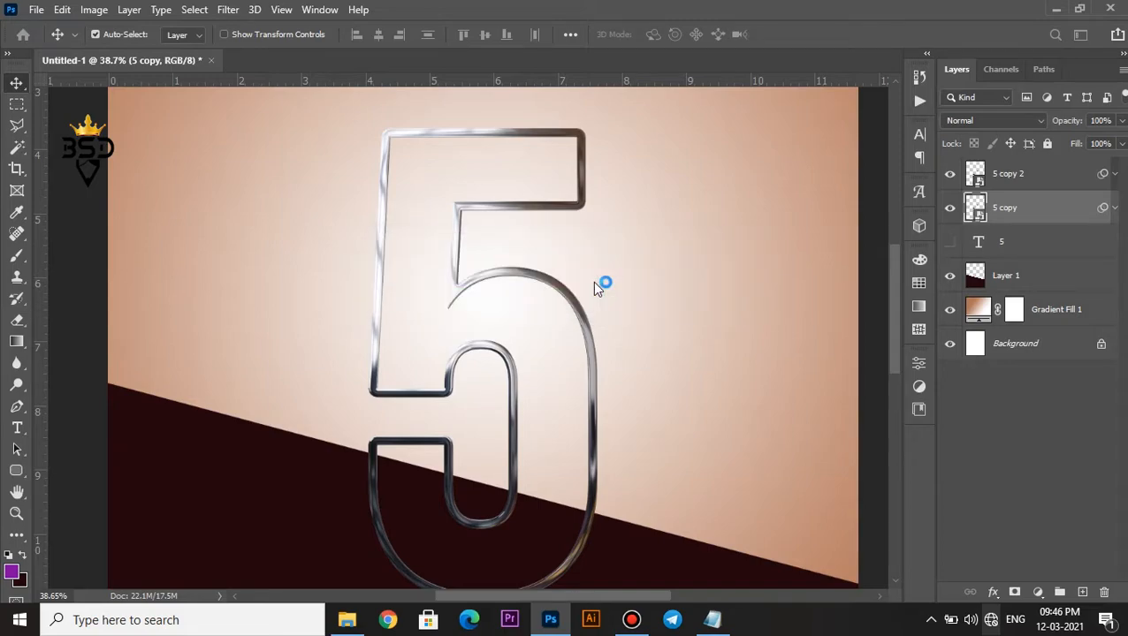
{"action": "key", "text": "ctrl+0"}
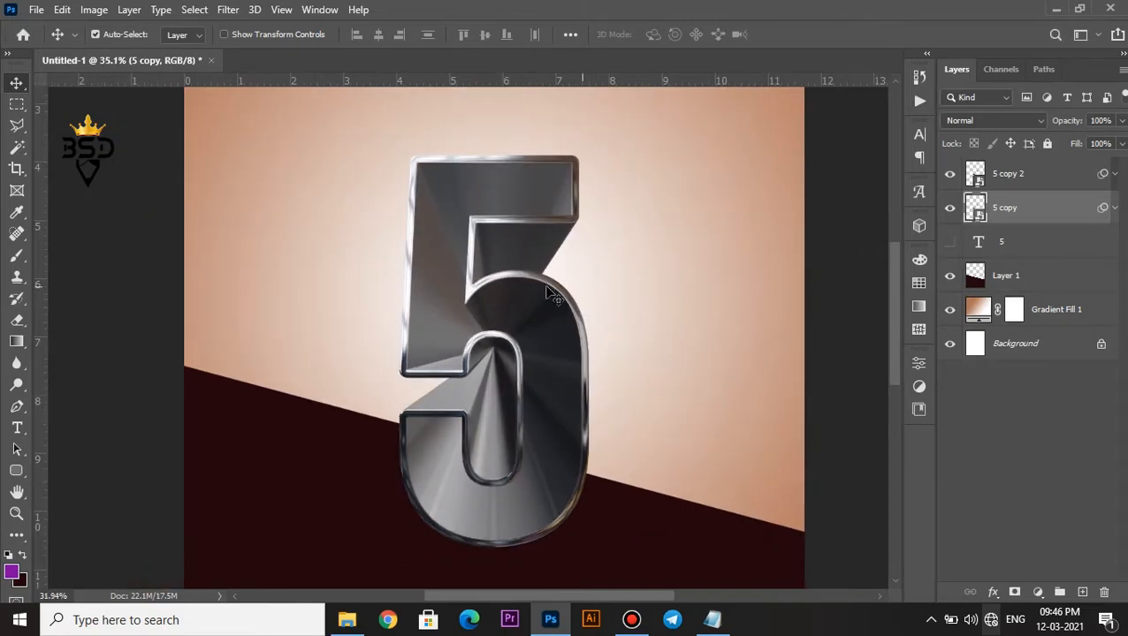
- Make the original "5" text layer visible and move it between "5 copy 2" and "5 copy" in the layer order
{"action": "scroll", "coordinate": [530, 380], "scroll_direction": "up", "scroll_amount": 3}
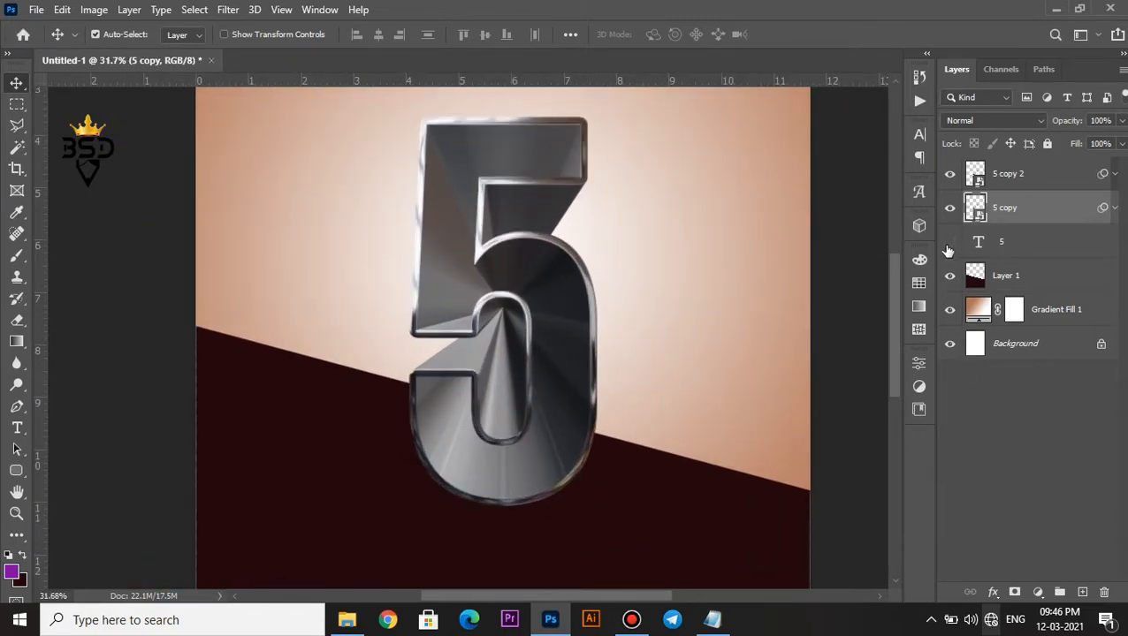
{"action": "left_click_drag", "start_coordinate": [997, 246], "coordinate": [979, 211]}
{"action": "scroll", "coordinate": [629, 290], "scroll_direction": "down", "scroll_amount": 3}
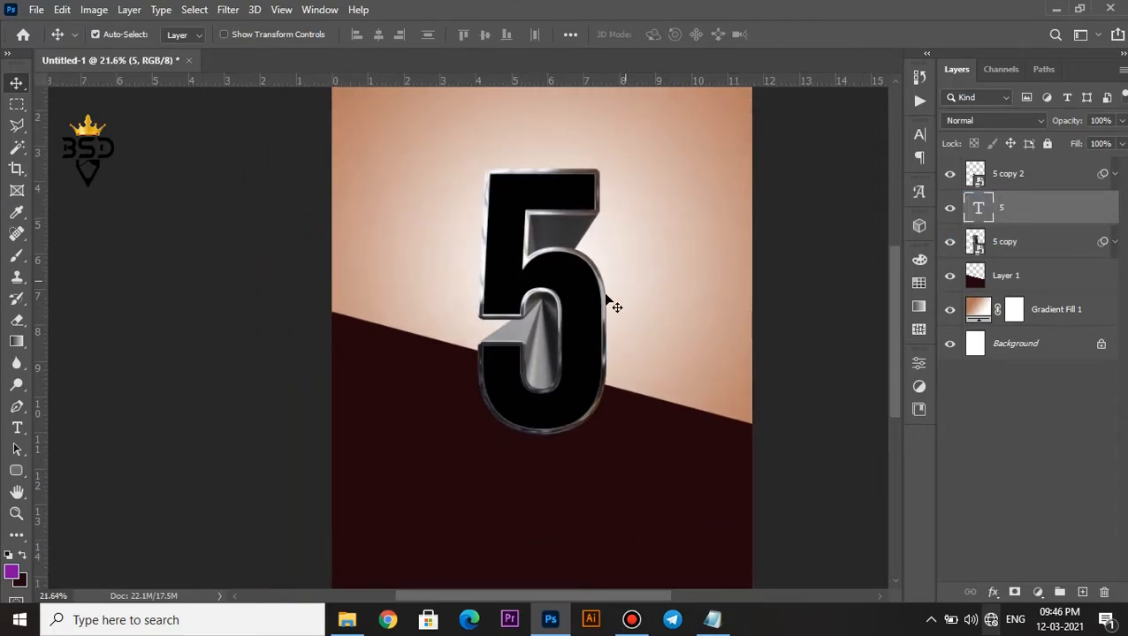
- Open the seamless-grunge-ground-fire-burning image from the anniversary folder and copy it into the poster above the "5" text layer
{"action": "left_click", "coordinate": [346, 619]}
{"action": "left_click_drag", "start_coordinate": [627, 159], "coordinate": [644, 64]}
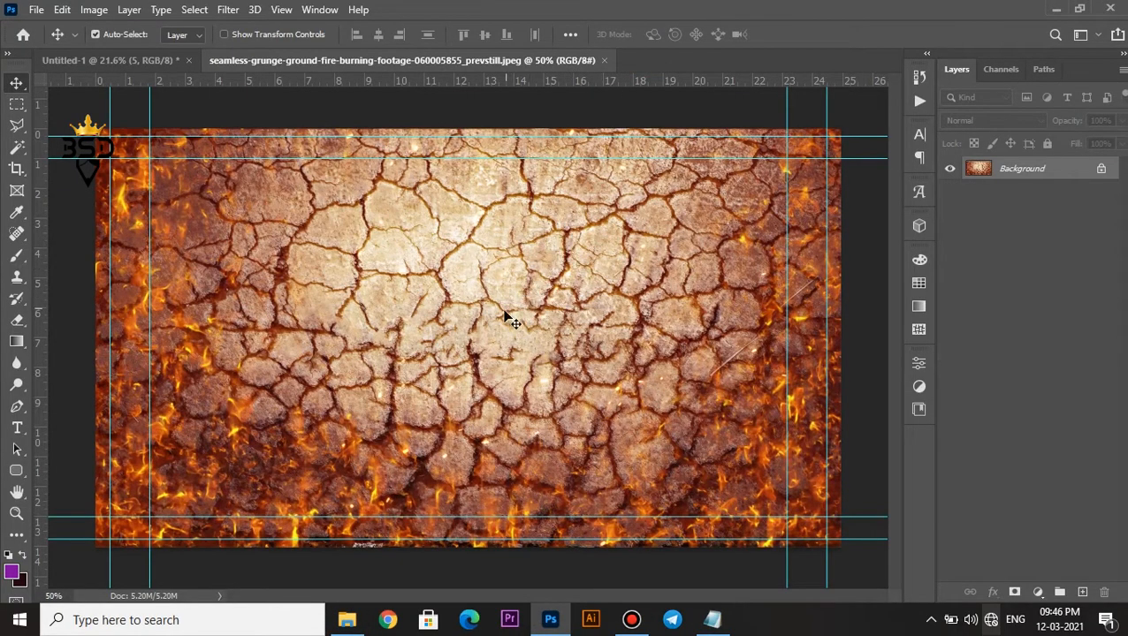
{"action": "left_click_drag", "start_coordinate": [504, 314], "coordinate": [394, 270]}
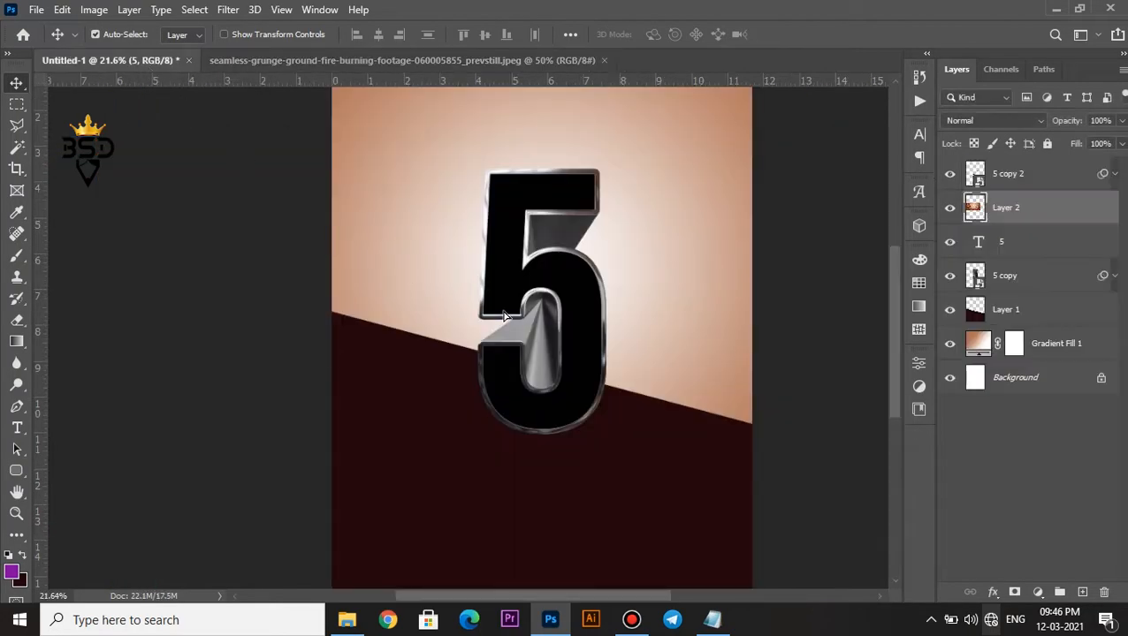
{"action": "scroll", "coordinate": [585, 305], "scroll_direction": "down", "scroll_amount": 1}
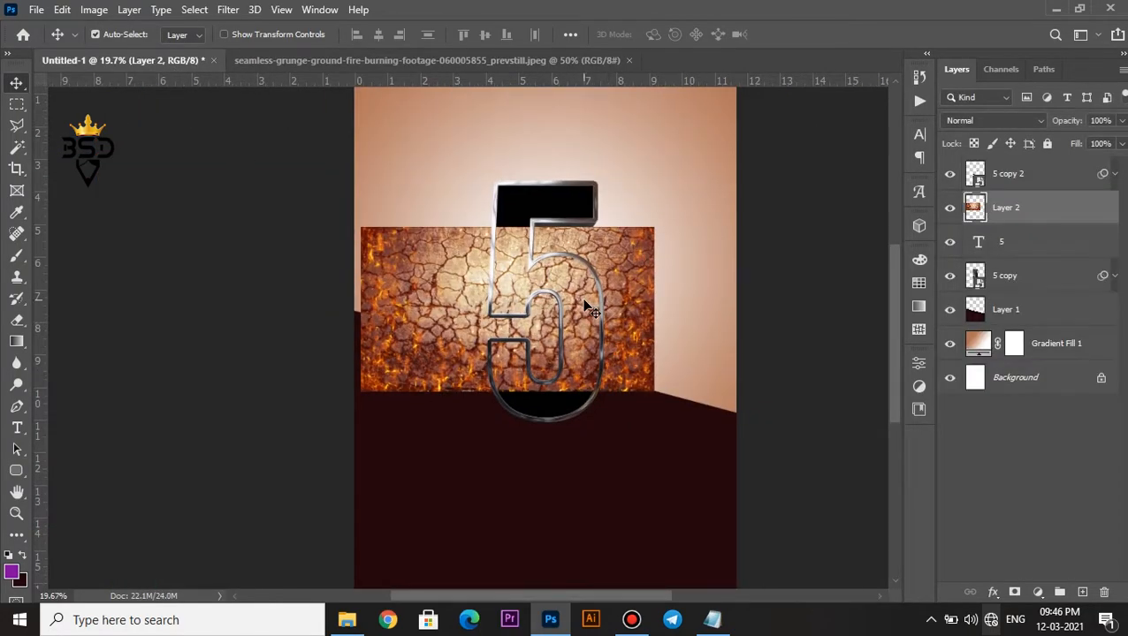
- Scale the cracked fire texture to about 169.5% and position it so it covers the whole number
{"action": "key", "text": "ctrl+t"}
{"action": "left_click_drag", "start_coordinate": [654, 225], "coordinate": [754, 170]}
{"action": "left_click_drag", "start_coordinate": [681, 327], "coordinate": [685, 300]}
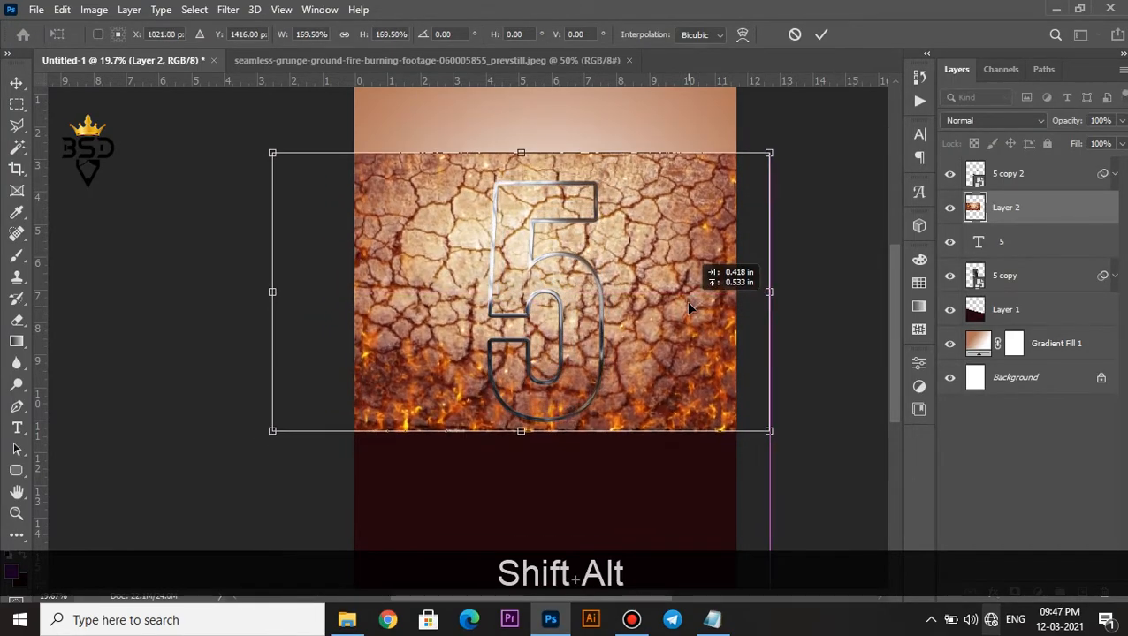
{"action": "key", "text": "Return"}
- Clip the cracked fire texture to the "5" text layer with a clipping mask
{"action": "right_click", "coordinate": [1015, 210]}
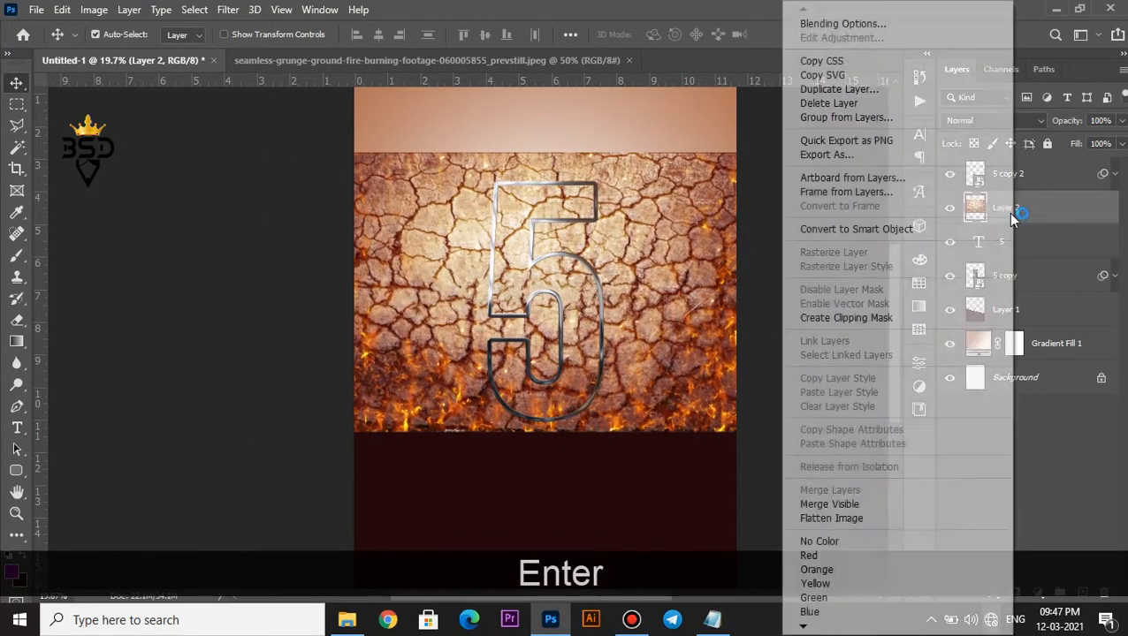
{"action": "left_click", "coordinate": [872, 320]}
{"action": "left_click_drag", "start_coordinate": [593, 323], "coordinate": [586, 332]}
{"action": "scroll", "coordinate": [588, 334], "scroll_direction": "up", "scroll_amount": 2}
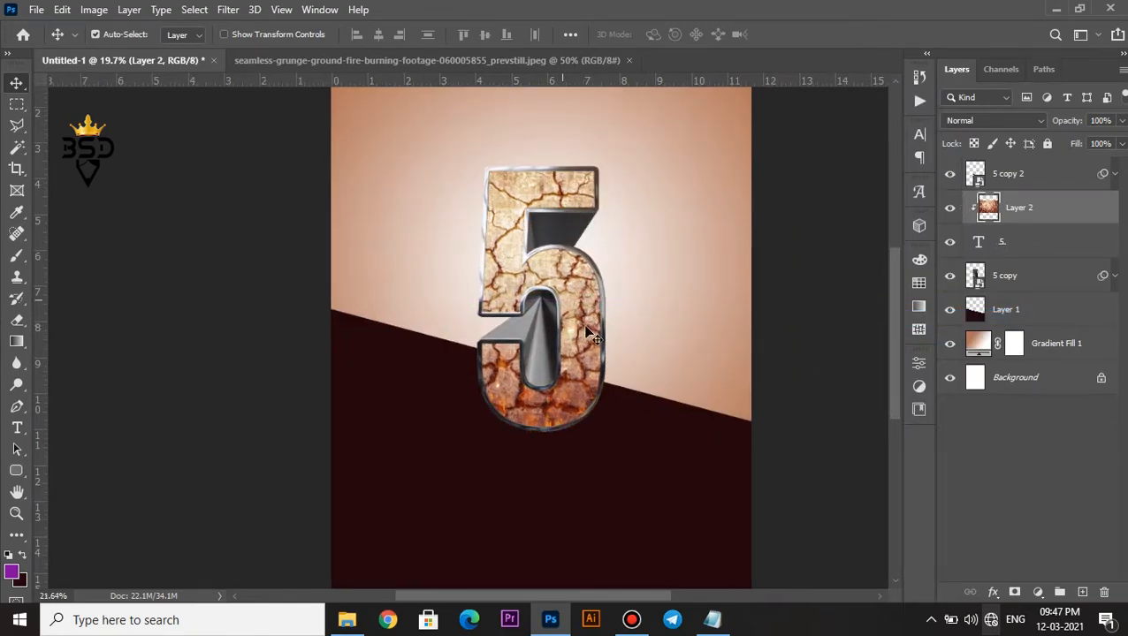
- Darken the cracked texture's shadows with Curves by moving the black point to input 41, output 0
{"action": "key", "text": "m"}
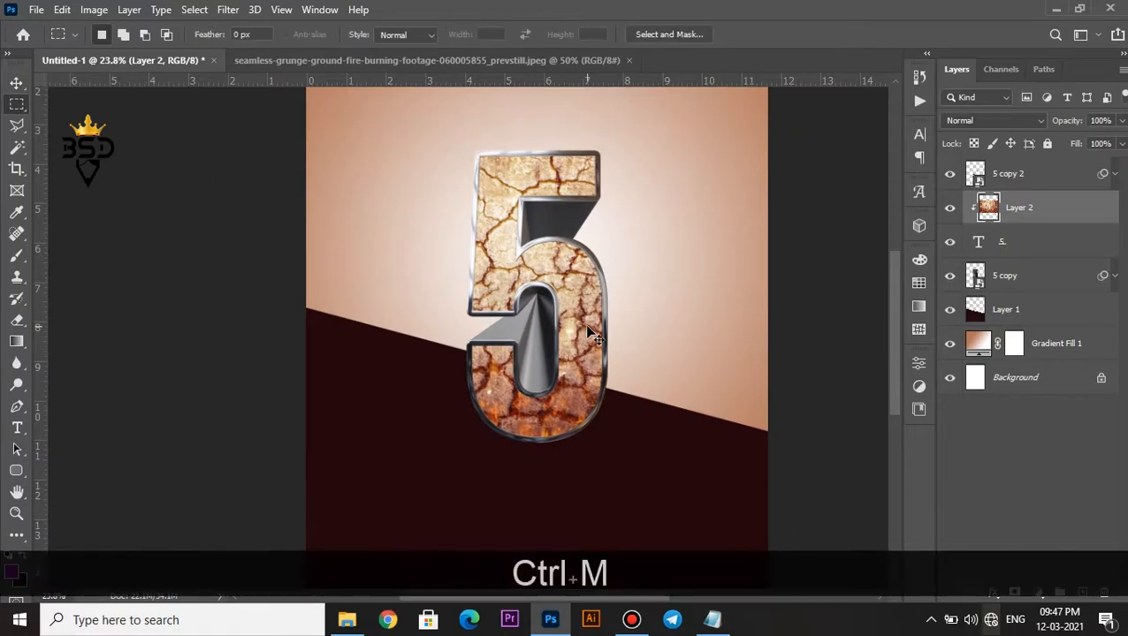
{"action": "key", "text": "v"}
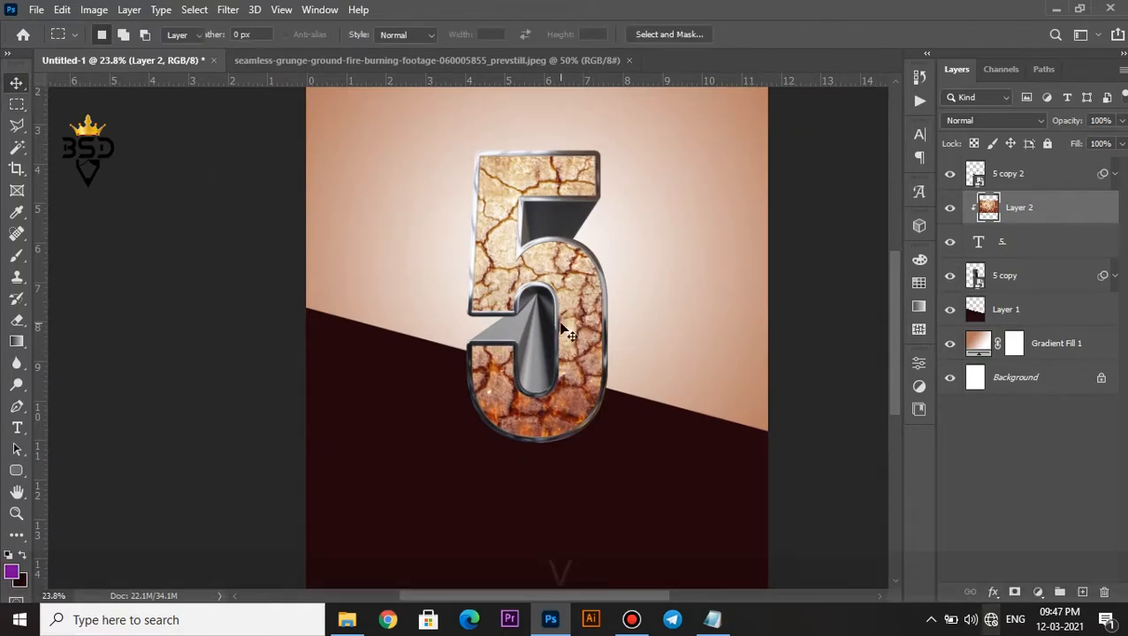
{"action": "key", "text": "ctrl+m"}
{"action": "left_click_drag", "start_coordinate": [661, 157], "coordinate": [834, 174]}
{"action": "left_click_drag", "start_coordinate": [772, 481], "coordinate": [808, 485]}
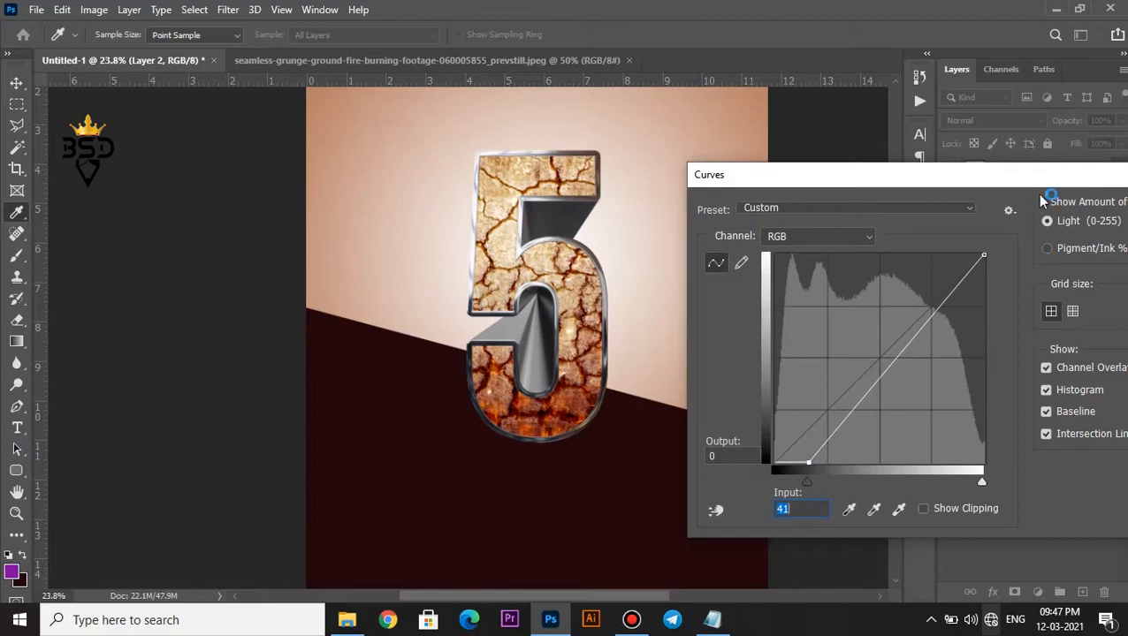
{"action": "left_click_drag", "start_coordinate": [908, 175], "coordinate": [791, 188]}
{"action": "left_click", "coordinate": [1086, 228]}
{"action": "key", "text": "v"}
{"action": "key", "text": "ctrl+minus"}
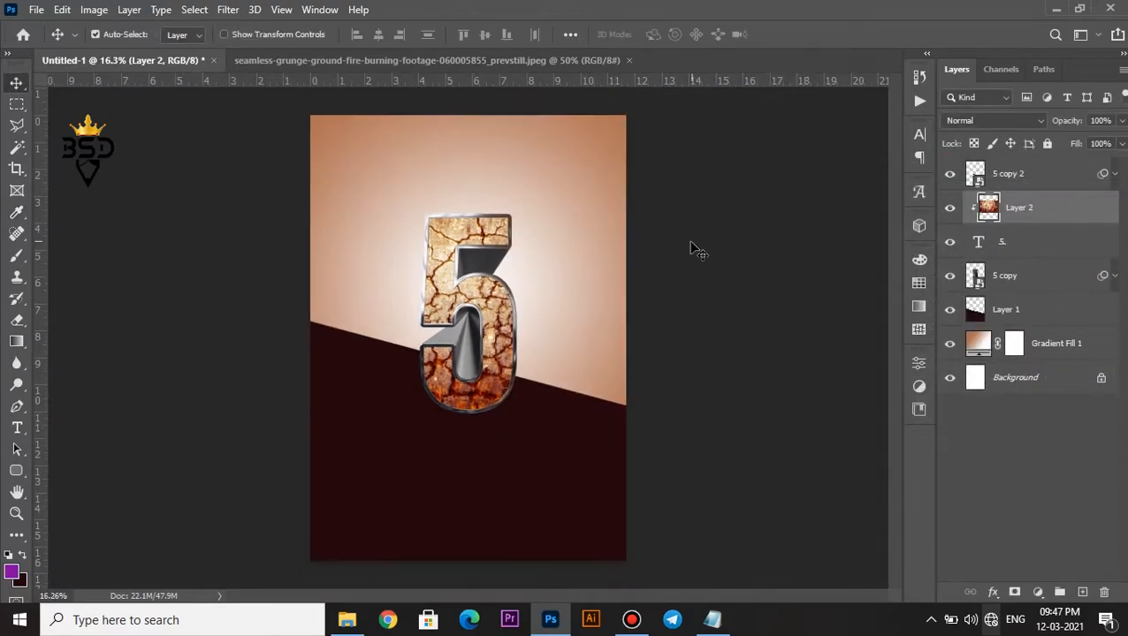
{"action": "key", "text": "ctrl+0"}
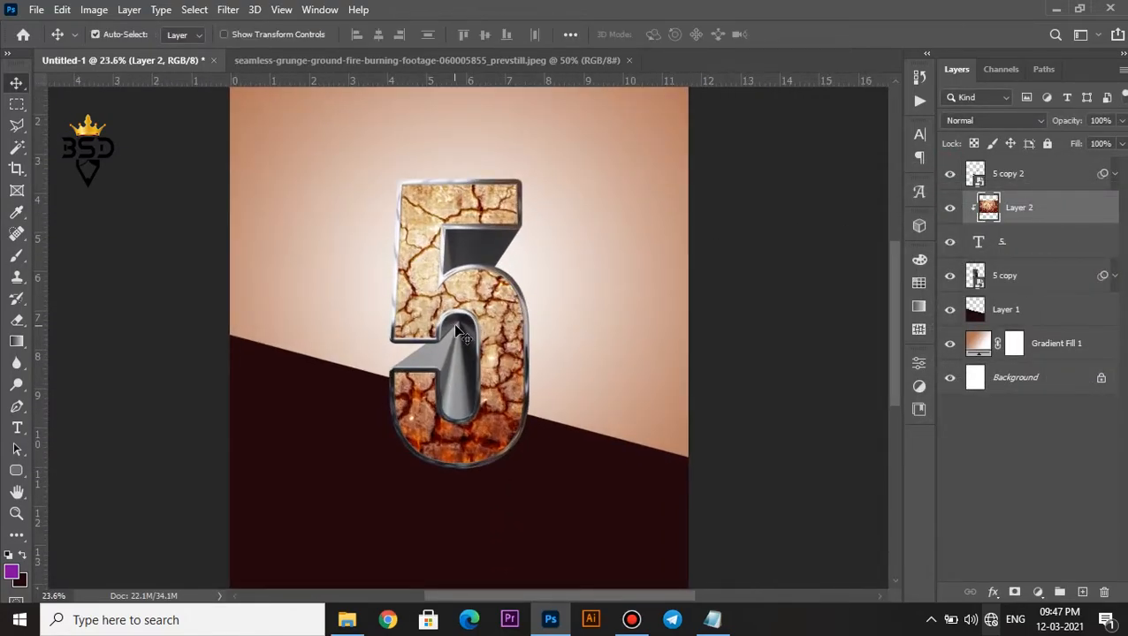
- Place the abstract-swirly-wall image above the cracked texture, scaled to about 116.8% and rotated about 35.4° over the number
{"action": "left_click", "coordinate": [347, 620]}
{"action": "left_click_drag", "start_coordinate": [699, 167], "coordinate": [431, 345]}
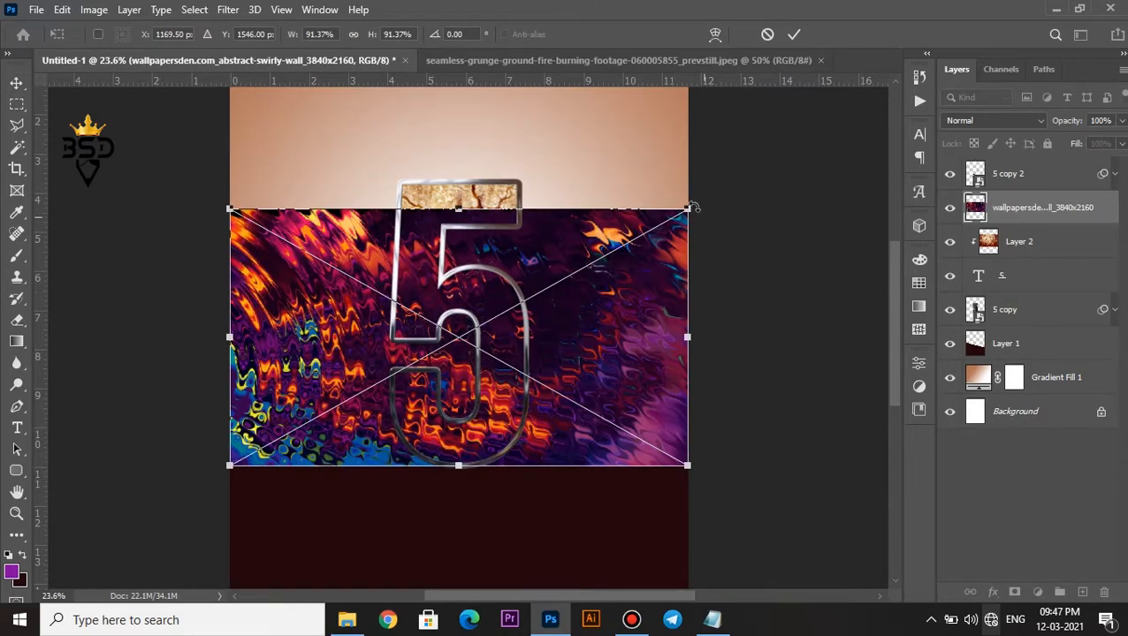
{"action": "left_click_drag", "start_coordinate": [687, 208], "coordinate": [751, 175]}
{"action": "left_click_drag", "start_coordinate": [813, 276], "coordinate": [787, 443]}
{"action": "left_click_drag", "start_coordinate": [612, 399], "coordinate": [632, 404]}
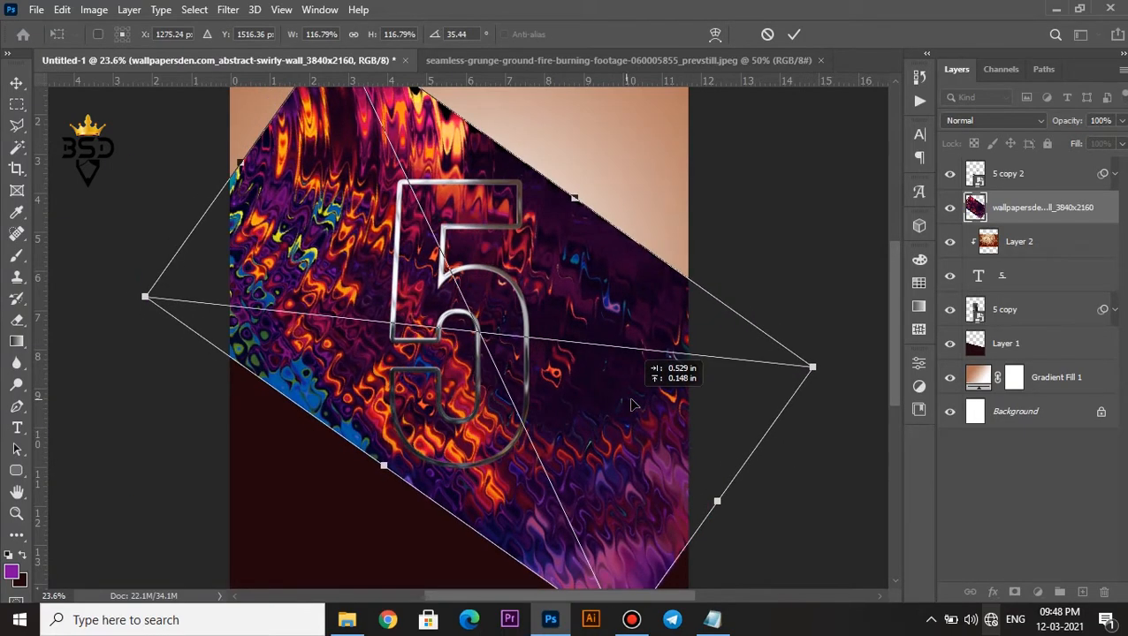
{"action": "key", "text": "Return"}
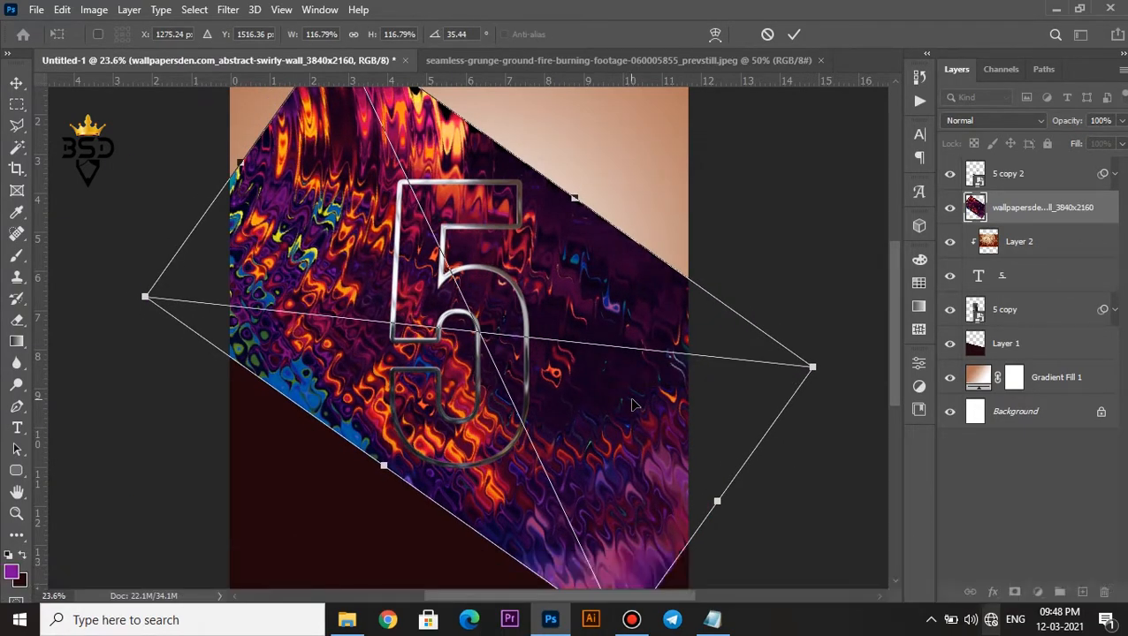
{"action": "key", "text": "Return"}
{"action": "double_click", "coordinate": [537, 324]}
- Set the swirly wallpaper layer's blend mode to Lighten and clip it to the number 5
{"action": "left_click", "coordinate": [1007, 121]}
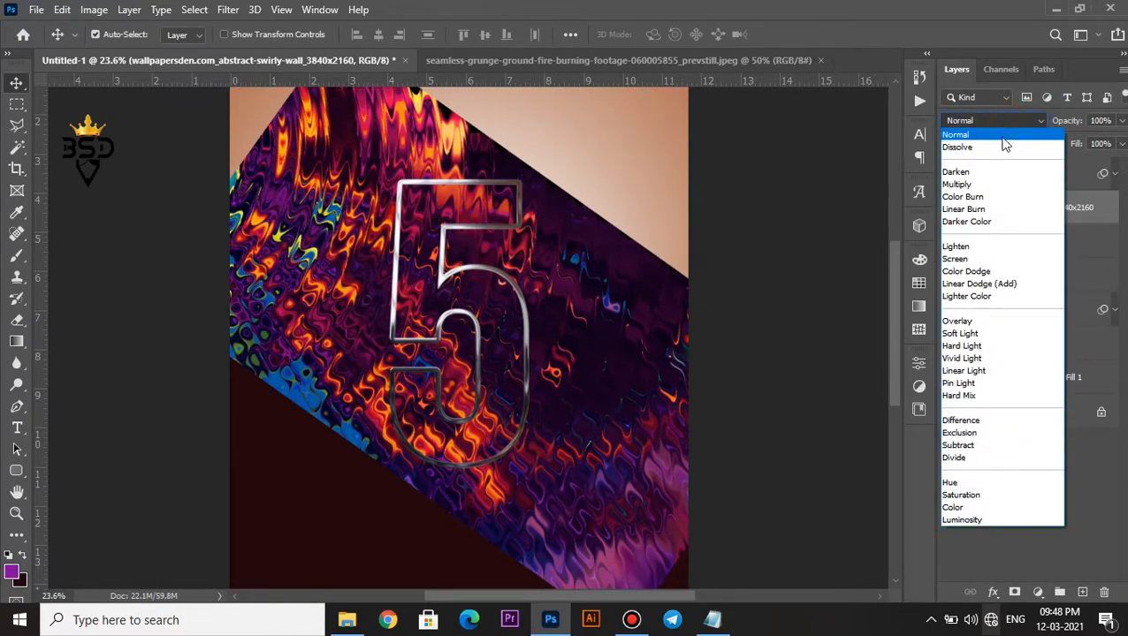
{"action": "left_click", "coordinate": [954, 249]}
{"action": "right_click", "coordinate": [1024, 205]}
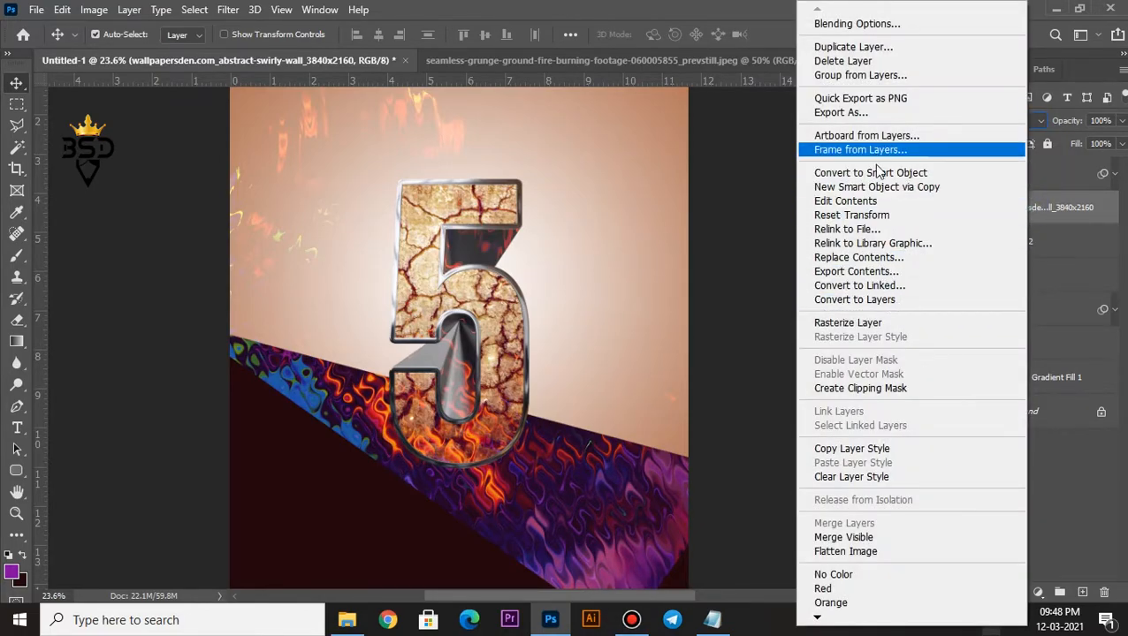
{"action": "left_click", "coordinate": [891, 390]}
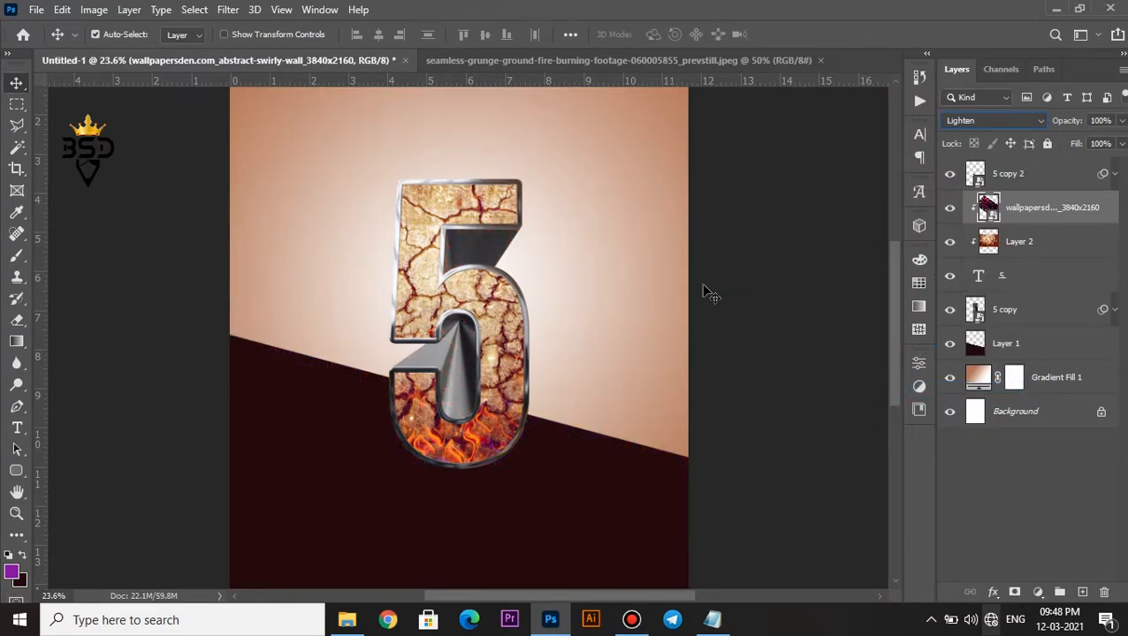
- Rotate the clipped wallpaper layer back to about 1.9° and nudge it over the number
{"action": "key", "text": "ctrl+t"}
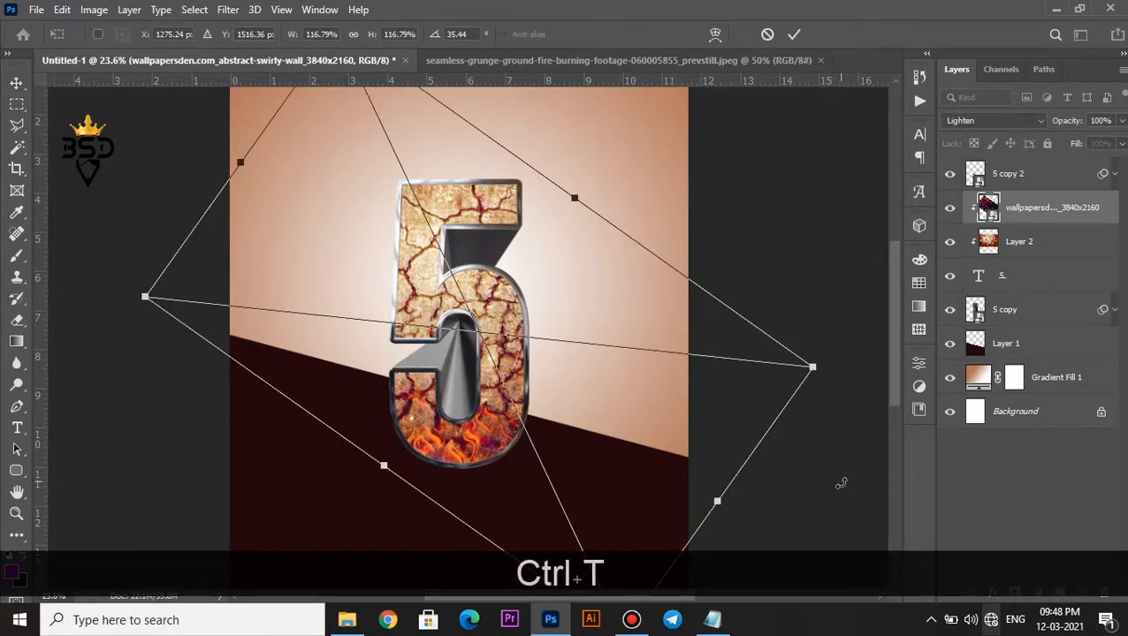
{"action": "left_click_drag", "start_coordinate": [840, 482], "coordinate": [853, 265]}
{"action": "mouse_move", "coordinate": [611, 340]}
{"action": "left_mouse_down"}
{"action": "mouse_move", "coordinate": [616, 359]}
{"action": "mouse_move", "coordinate": [606, 341]}
{"action": "left_mouse_up"}
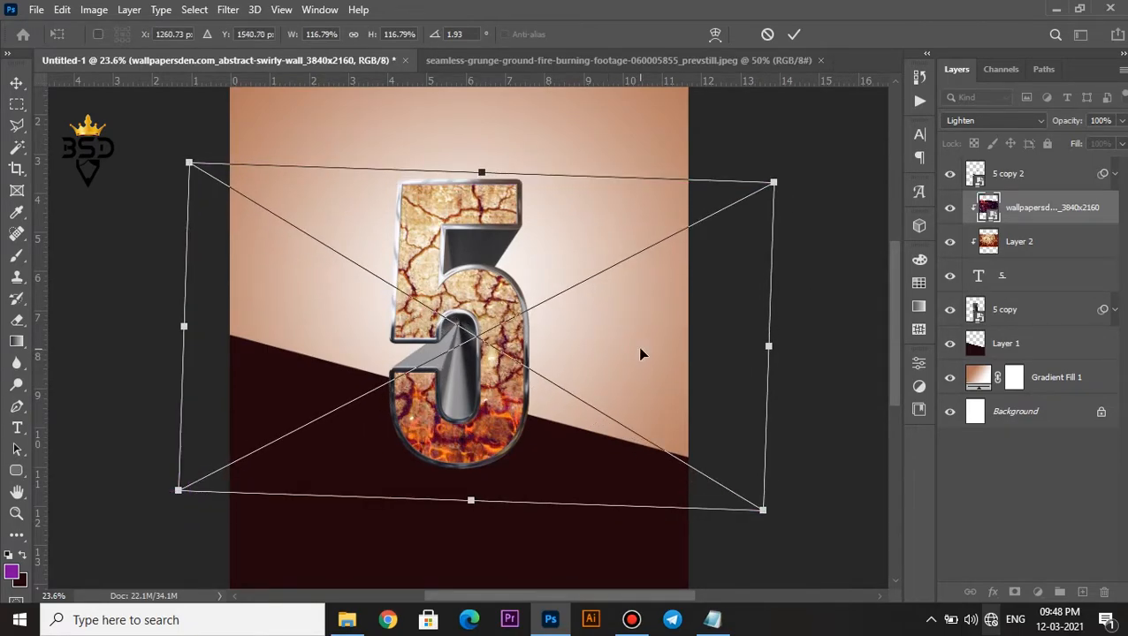
{"action": "key", "text": "Return"}
- Examine the blended textures on the number 5 up close and within the whole poster
{"action": "scroll", "coordinate": [549, 323], "scroll_direction": "down", "scroll_amount": 2}
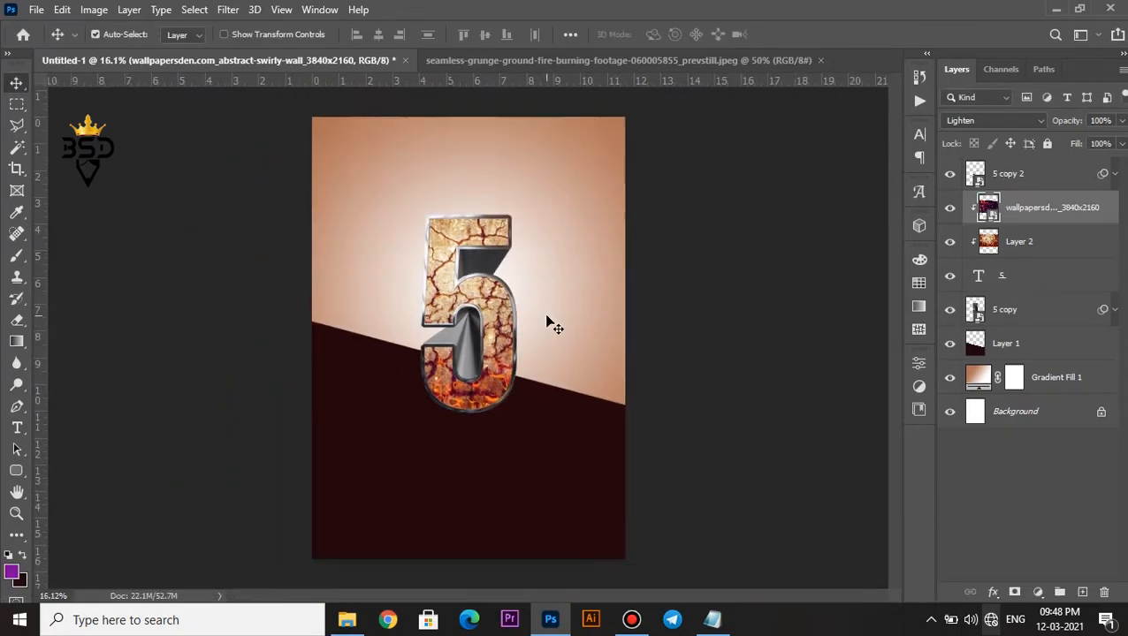
{"action": "scroll", "coordinate": [498, 357], "scroll_direction": "up", "scroll_amount": 3}
{"action": "key", "text": "space"}
{"action": "left_click_drag", "start_coordinate": [440, 318], "coordinate": [510, 353]}
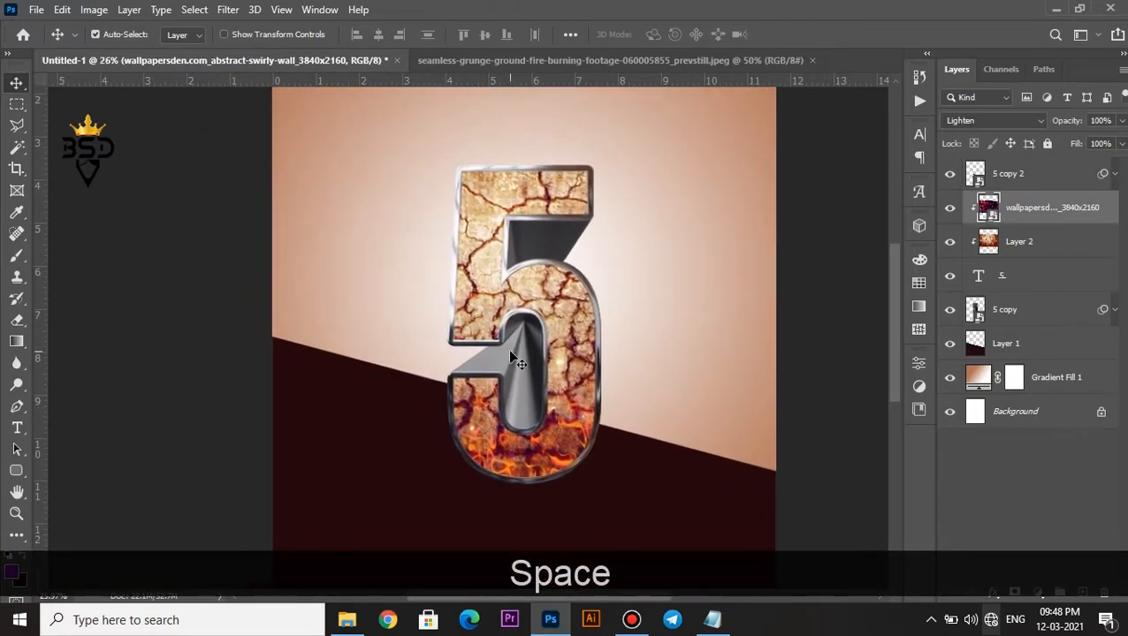
{"action": "key", "text": "v"}
{"action": "scroll", "coordinate": [509, 358], "scroll_direction": "down", "scroll_amount": 3}
{"action": "scroll", "coordinate": [509, 358], "scroll_direction": "up", "scroll_amount": 2}
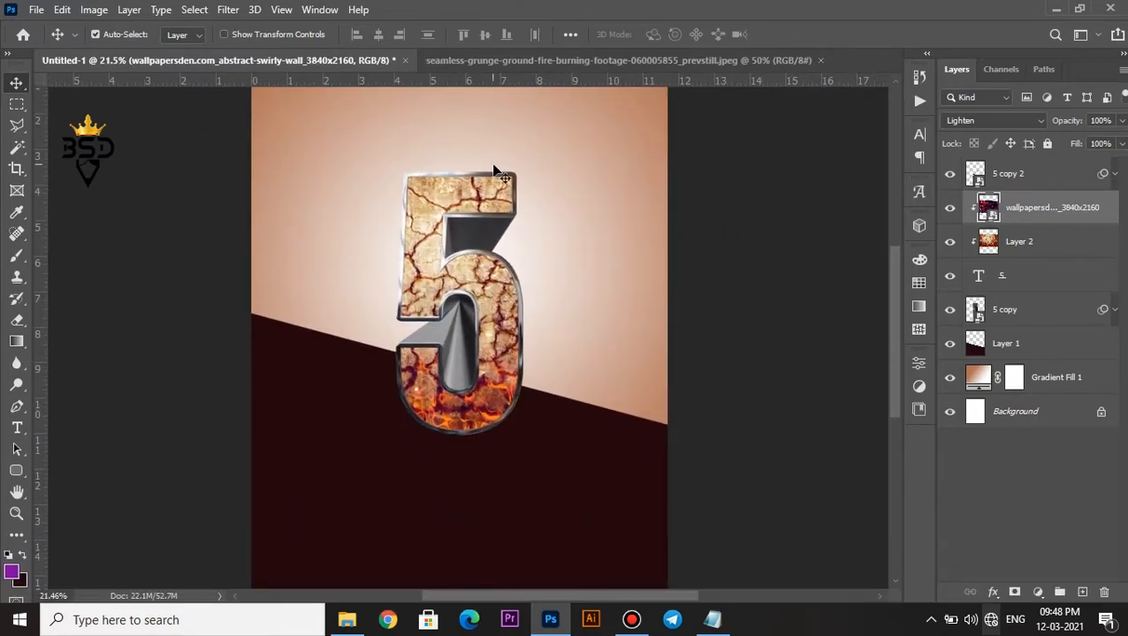
{"action": "scroll", "coordinate": [426, 174], "scroll_direction": "up", "scroll_amount": 1}
- Place the golden glitter flares image in the poster's upper-left corner, scaled to about 154.9%, and set its blend mode to Screen
{"action": "left_click", "coordinate": [345, 620]}
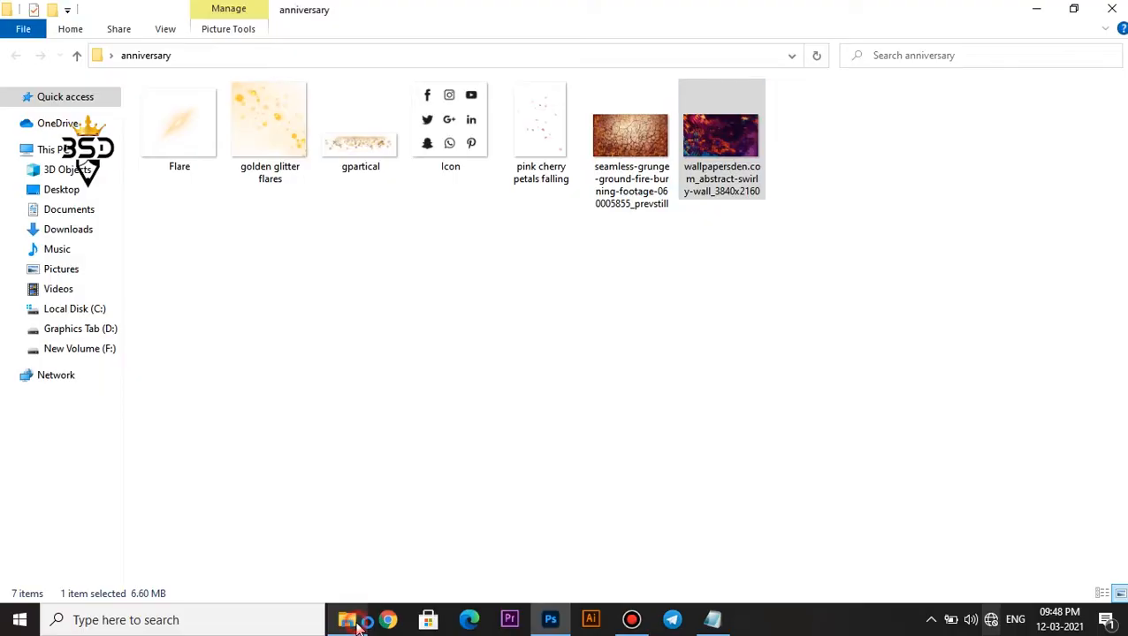
{"action": "left_click_drag", "start_coordinate": [240, 137], "coordinate": [402, 256]}
{"action": "left_click_drag", "start_coordinate": [480, 314], "coordinate": [494, 349]}
{"action": "key", "text": "space"}
{"action": "scroll", "coordinate": [490, 340], "scroll_direction": "up", "scroll_amount": 1}
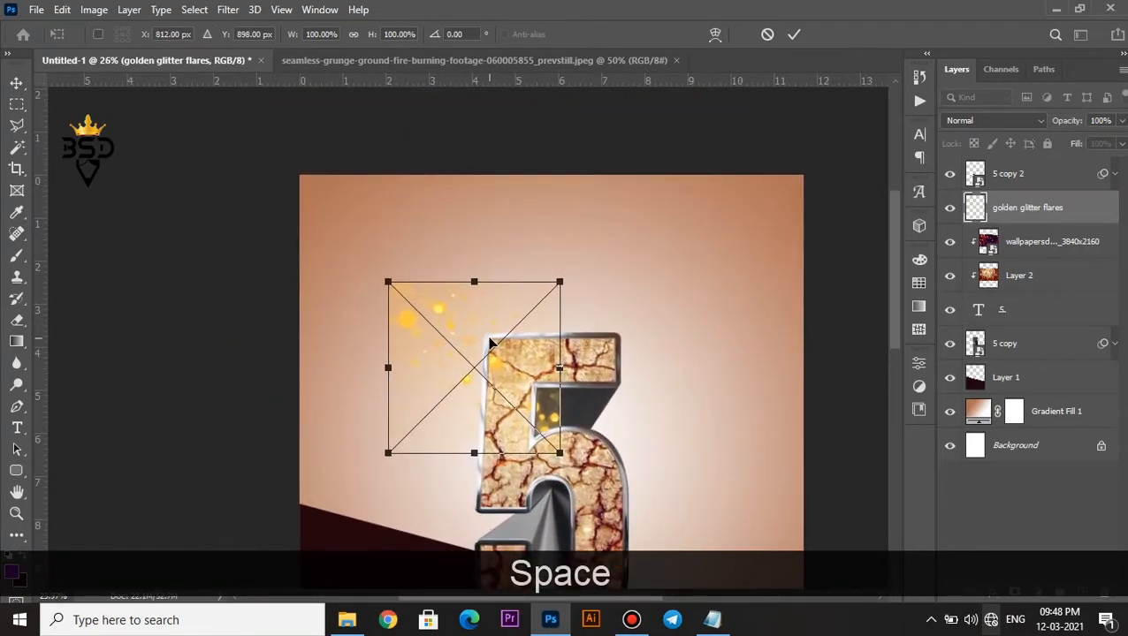
{"action": "left_click_drag", "start_coordinate": [559, 280], "coordinate": [606, 234]}
{"action": "left_click_drag", "start_coordinate": [573, 375], "coordinate": [518, 300]}
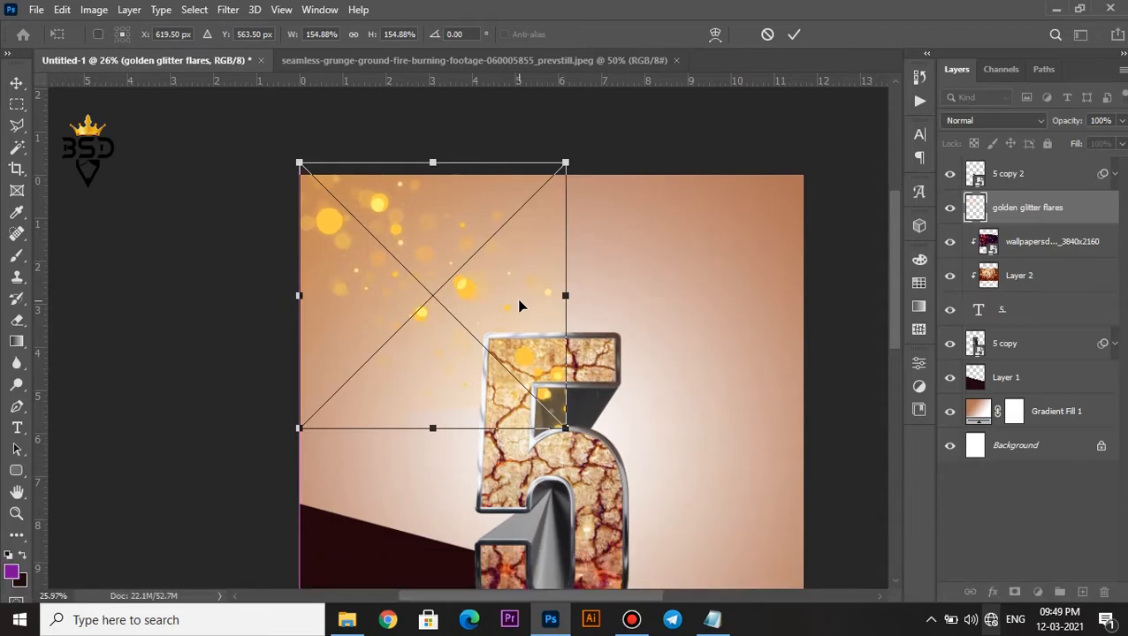
{"action": "key", "text": "Return"}
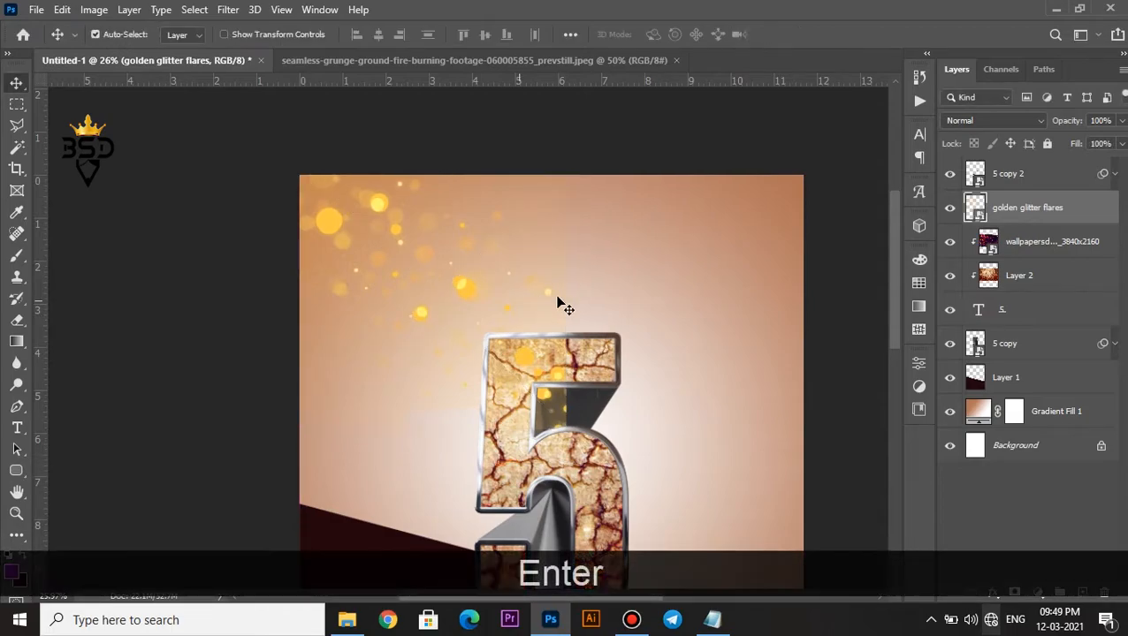
{"action": "left_click", "coordinate": [974, 121]}
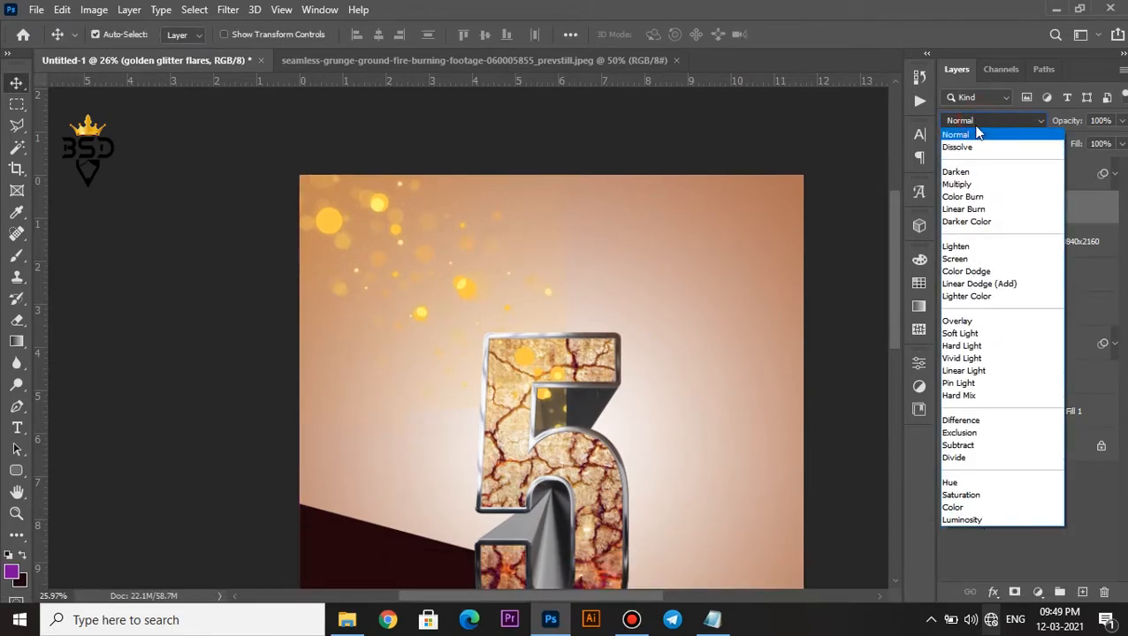
{"action": "left_click", "coordinate": [974, 260]}
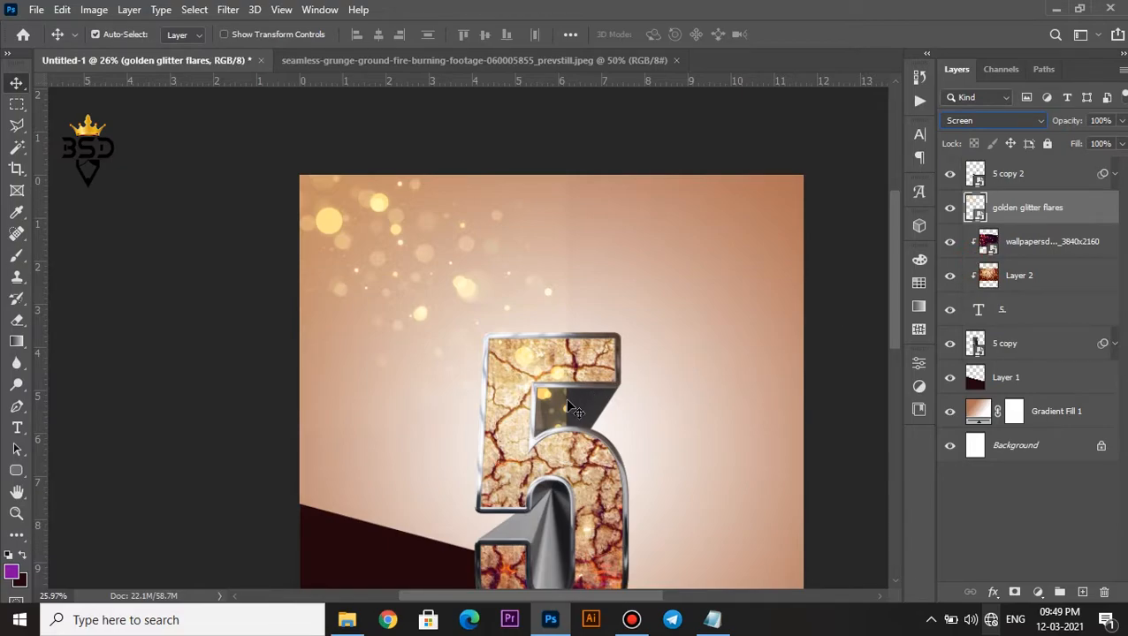
- Add a layer mask to the golden glitter flares and paint black to hide the glitter in the 5's upper opening and the image's visible edges
{"action": "scroll", "coordinate": [525, 411], "scroll_direction": "up", "scroll_amount": 2}
{"action": "left_click_drag", "start_coordinate": [550, 444], "coordinate": [600, 365]}
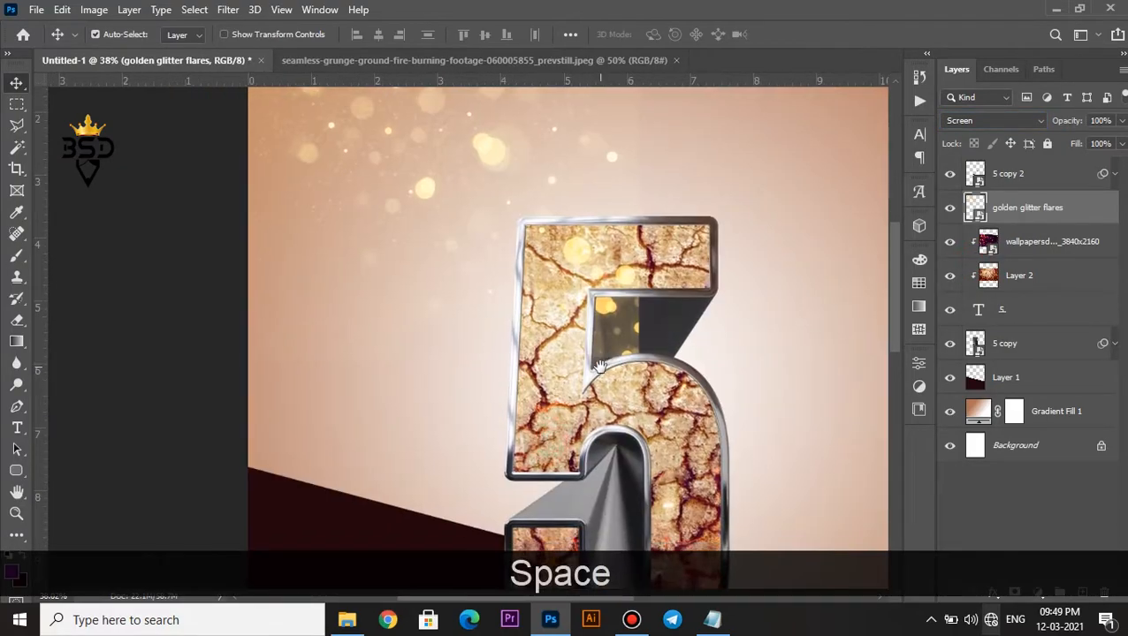
{"action": "left_click", "coordinate": [1014, 599]}
{"action": "key", "text": "b"}
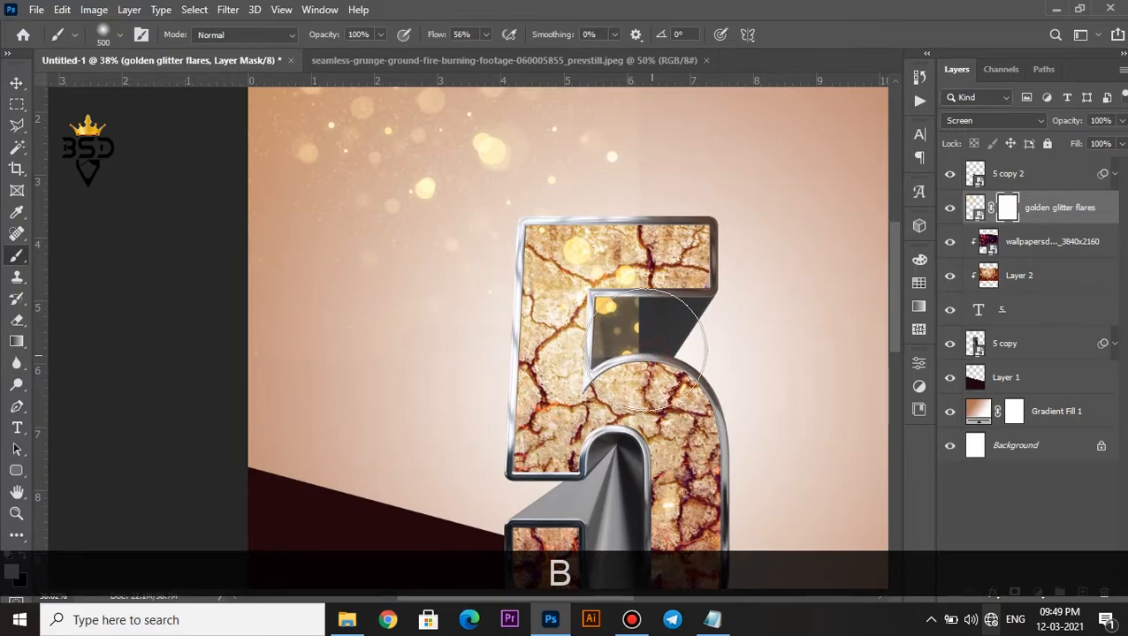
{"action": "key", "text": "x"}
{"action": "mouse_move", "coordinate": [637, 326]}
{"action": "left_mouse_down"}
{"action": "mouse_move", "coordinate": [603, 367]}
{"action": "mouse_move", "coordinate": [607, 339]}
{"action": "mouse_move", "coordinate": [624, 330]}
{"action": "left_mouse_up"}
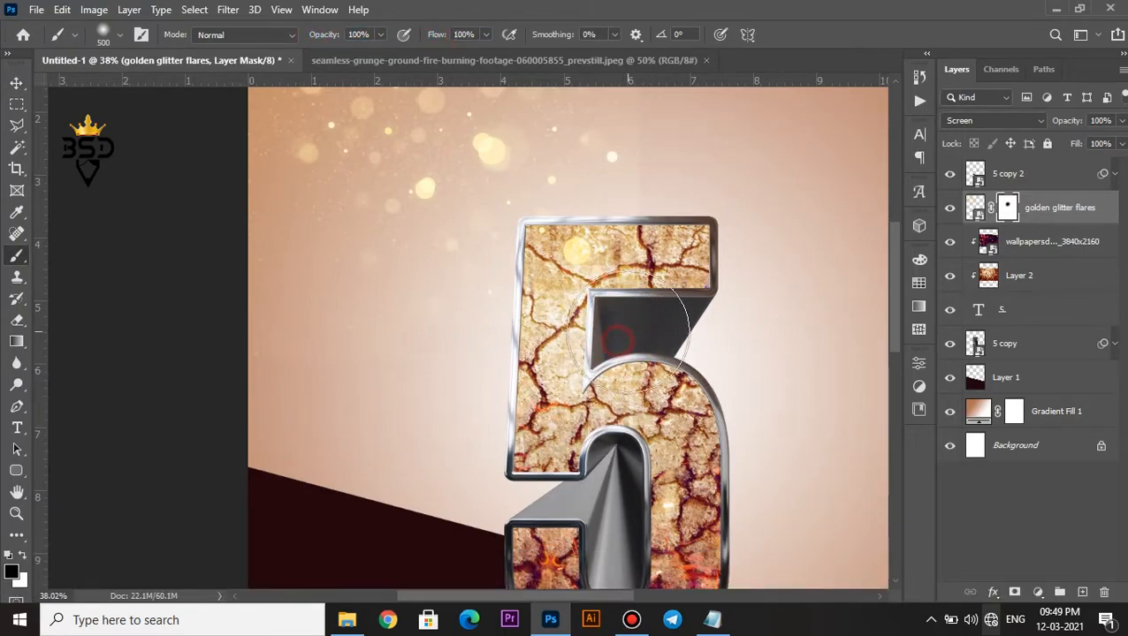
{"action": "left_click_drag", "start_coordinate": [362, 363], "coordinate": [270, 348]}
{"action": "mouse_move", "coordinate": [678, 124]}
{"action": "left_mouse_down"}
{"action": "mouse_move", "coordinate": [670, 183]}
{"action": "mouse_move", "coordinate": [653, 174]}
{"action": "mouse_move", "coordinate": [678, 189]}
{"action": "mouse_move", "coordinate": [679, 220]}
{"action": "left_mouse_up"}
{"action": "scroll", "coordinate": [654, 358], "scroll_direction": "down", "scroll_amount": 5}
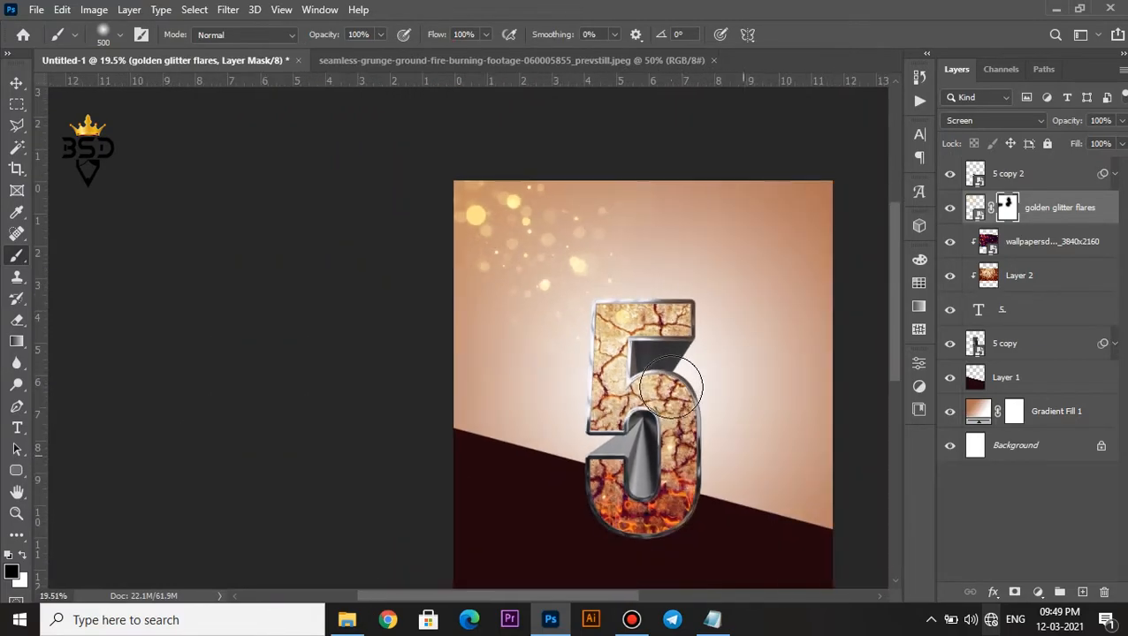
- Add a text layer reading "anniversary" in Bebas Neue on the maroon area beneath the number 5
{"action": "key", "text": "v"}
{"action": "scroll", "coordinate": [543, 369], "scroll_direction": "up", "scroll_amount": 2}
{"action": "key", "text": "space"}
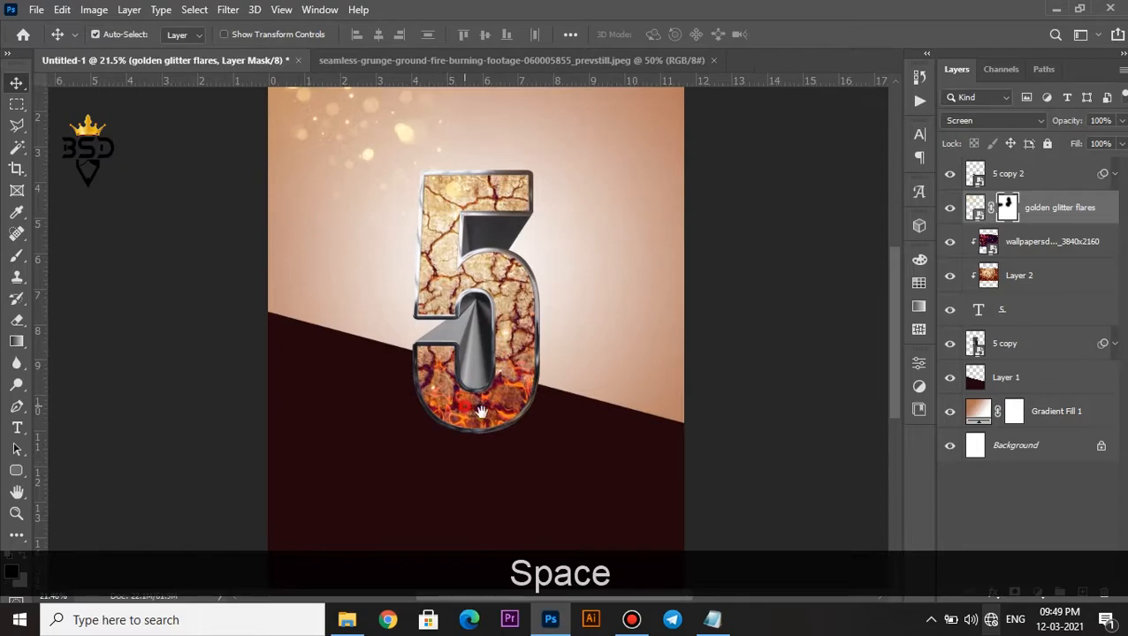
{"action": "left_click_drag", "start_coordinate": [455, 413], "coordinate": [586, 319]}
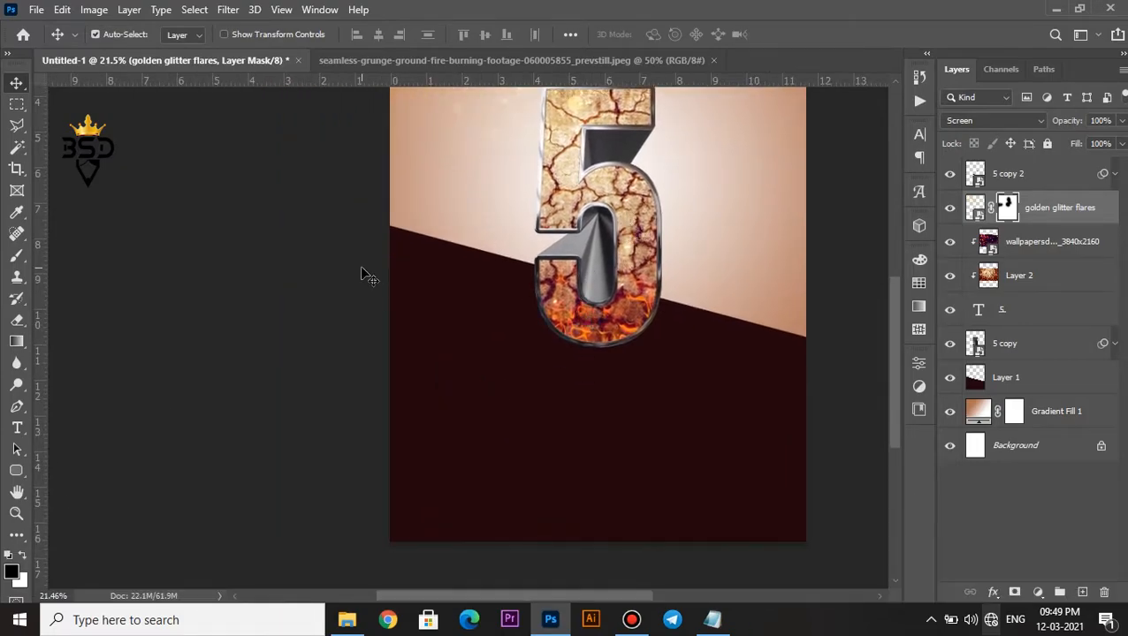
{"action": "left_click", "coordinate": [17, 428]}
{"action": "left_click", "coordinate": [531, 520]}
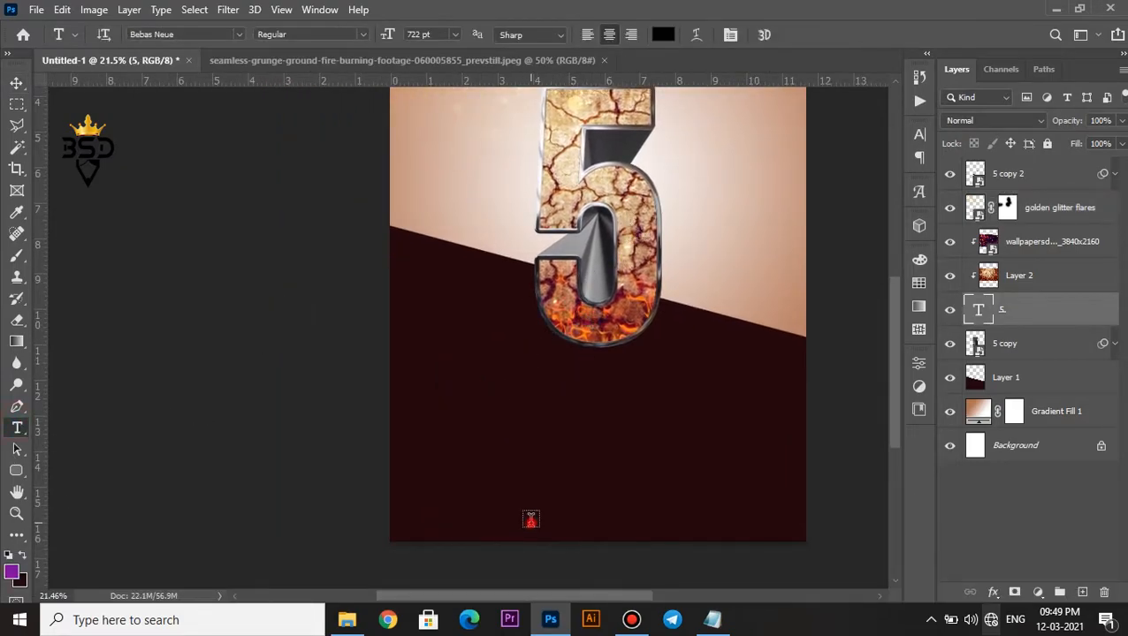
{"action": "type", "text": "AN"}
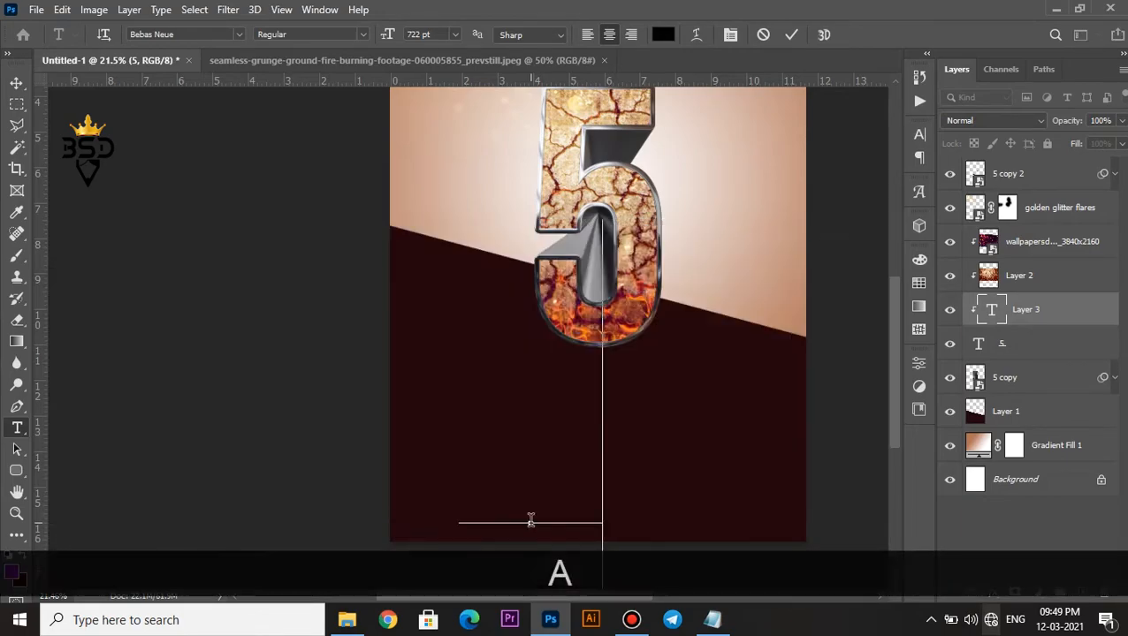
{"action": "type", "text": "NIVER"}
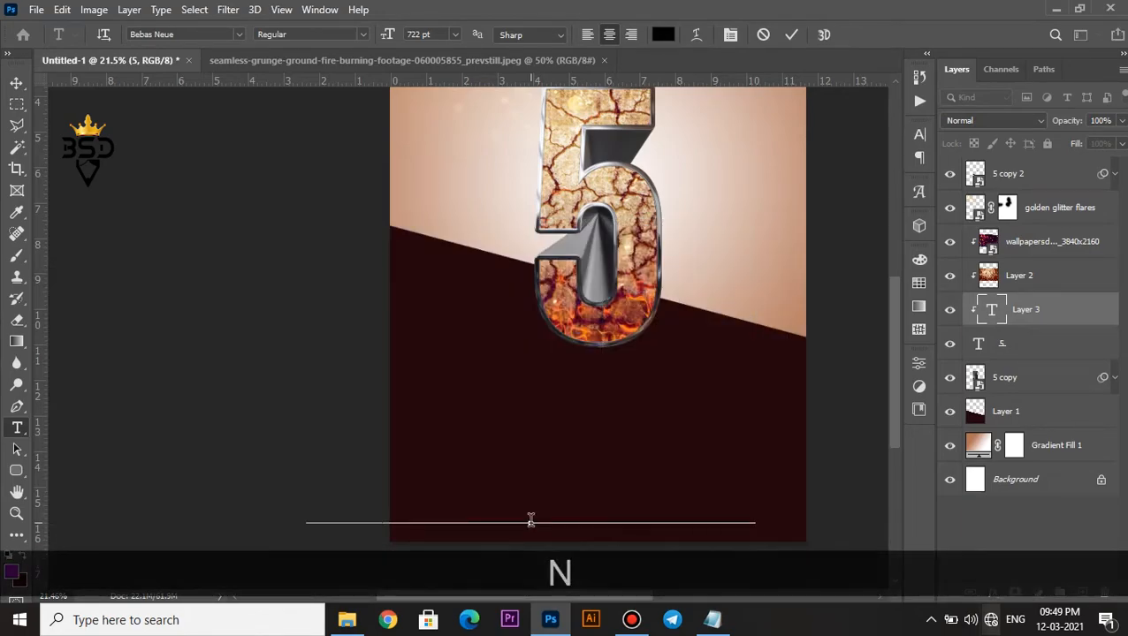
{"action": "type", "text": "SA"}
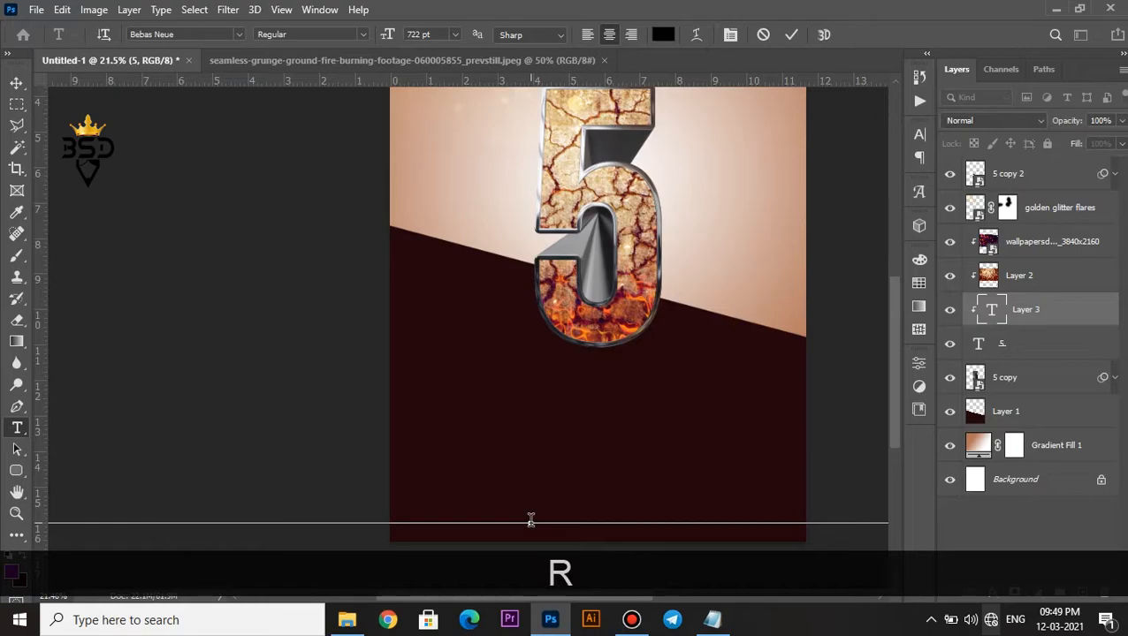
- Set the font size of the whole anniversary text to 191 pt
{"action": "key", "text": "ctrl+a"}
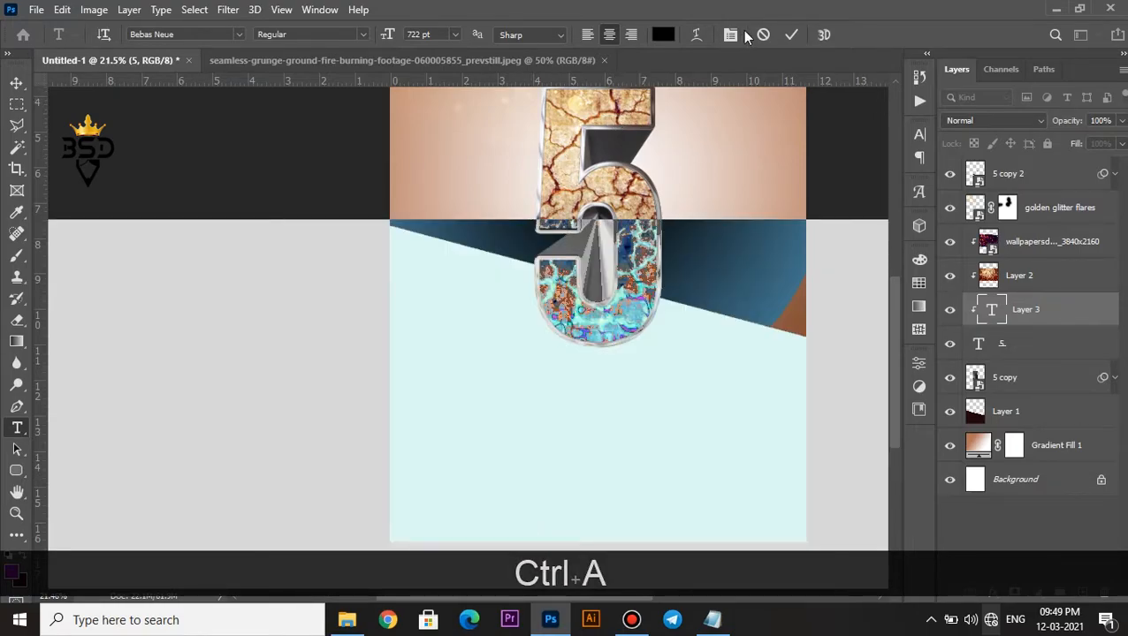
{"action": "left_click", "coordinate": [730, 34]}
{"action": "left_click_drag", "start_coordinate": [734, 178], "coordinate": [322, 344]}
{"action": "left_click", "coordinate": [788, 35]}
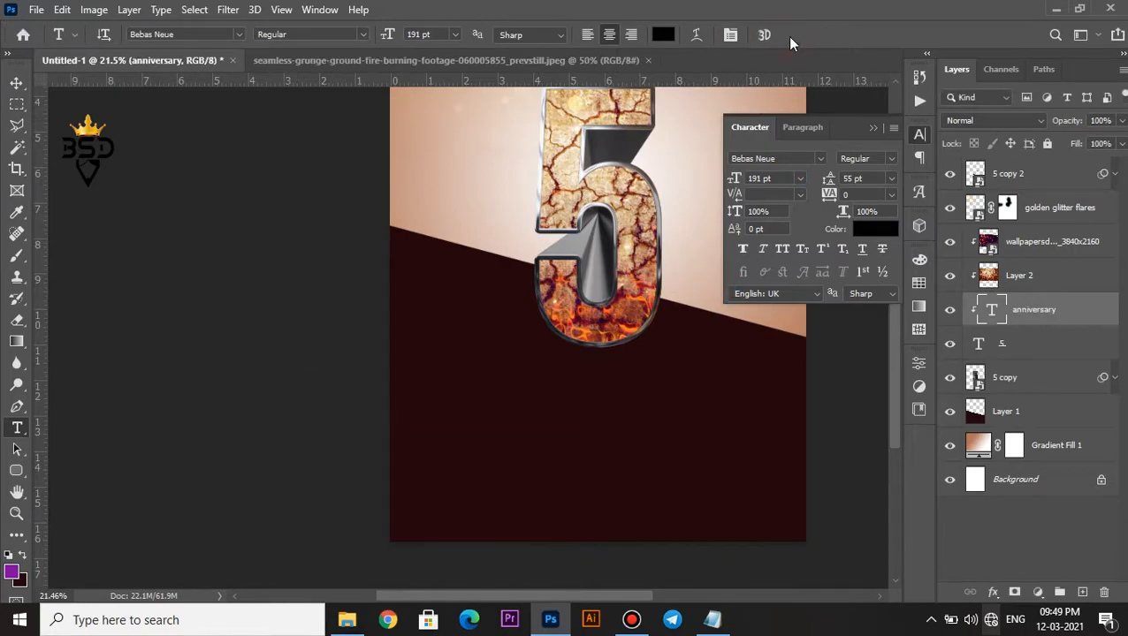
- Move the anniversary layer between 5 copy and Layer 1, and position the word behind the base of the number 5
{"action": "left_click_drag", "start_coordinate": [1014, 318], "coordinate": [975, 398]}
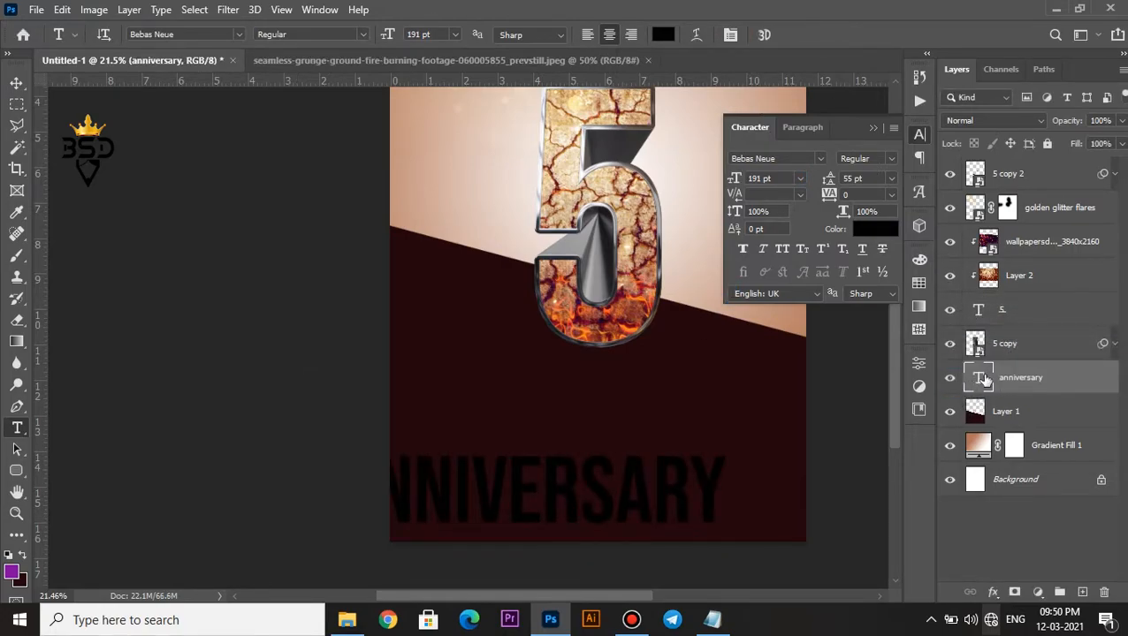
{"action": "key", "text": "v"}
{"action": "left_click_drag", "start_coordinate": [679, 489], "coordinate": [737, 360]}
- Scale the anniversary text to about 85% and rotate it about 15° to follow the slanted background edge
{"action": "key", "text": "ctrl+t"}
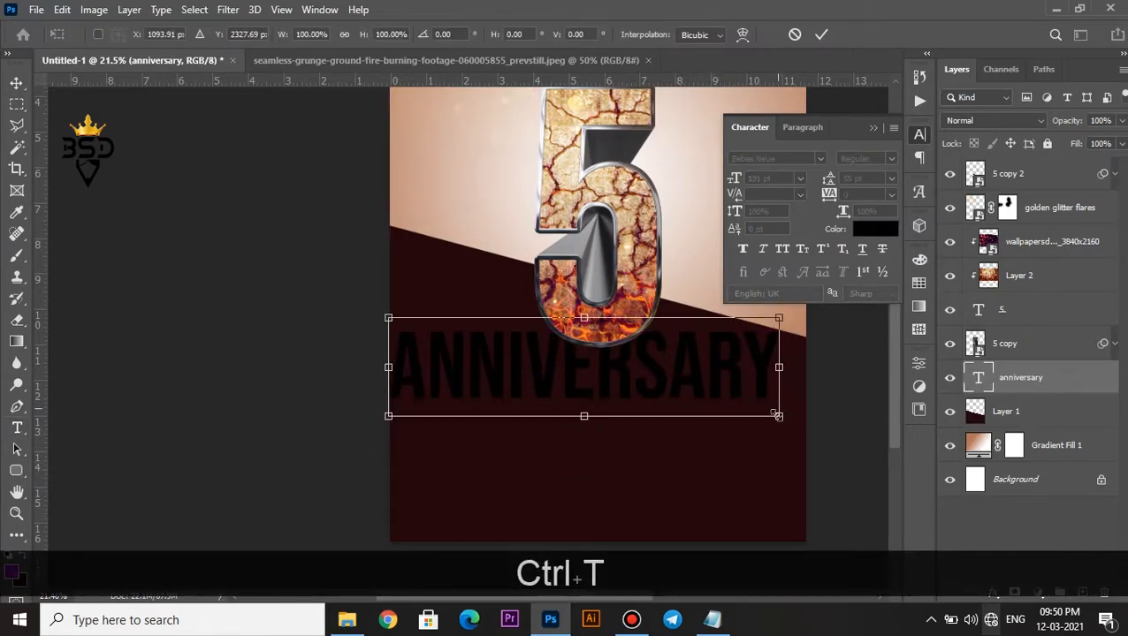
{"action": "mouse_move", "coordinate": [777, 417]}
{"action": "left_mouse_down"}
{"action": "mouse_move", "coordinate": [747, 404]}
{"action": "mouse_move", "coordinate": [774, 389]}
{"action": "mouse_move", "coordinate": [769, 469]}
{"action": "mouse_move", "coordinate": [773, 438]}
{"action": "left_mouse_up"}
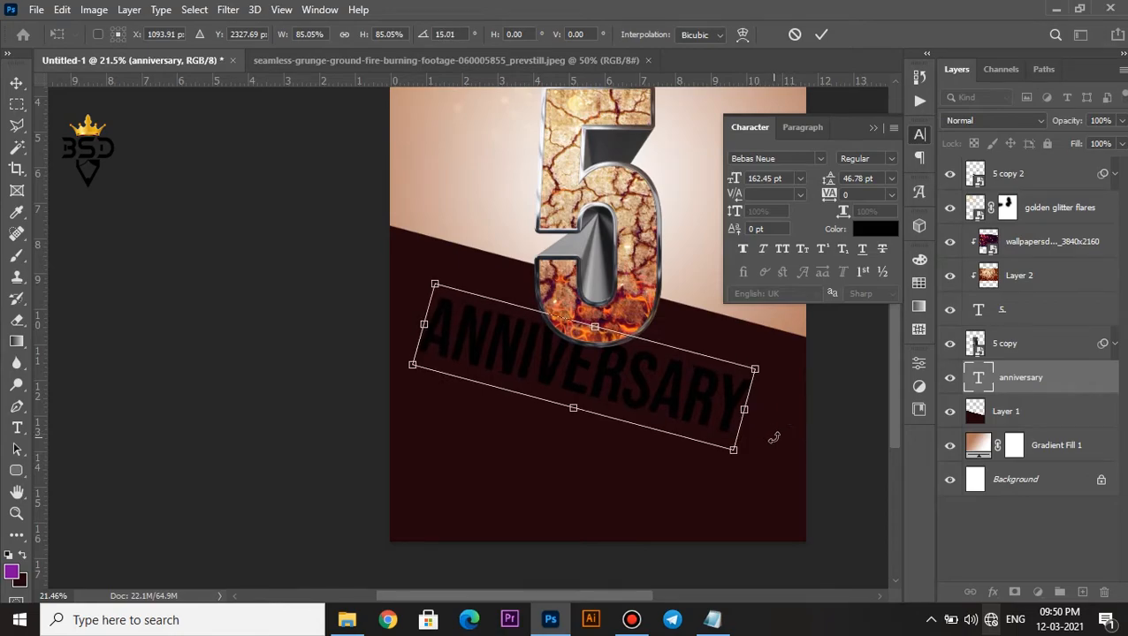
{"action": "key", "text": "Return"}
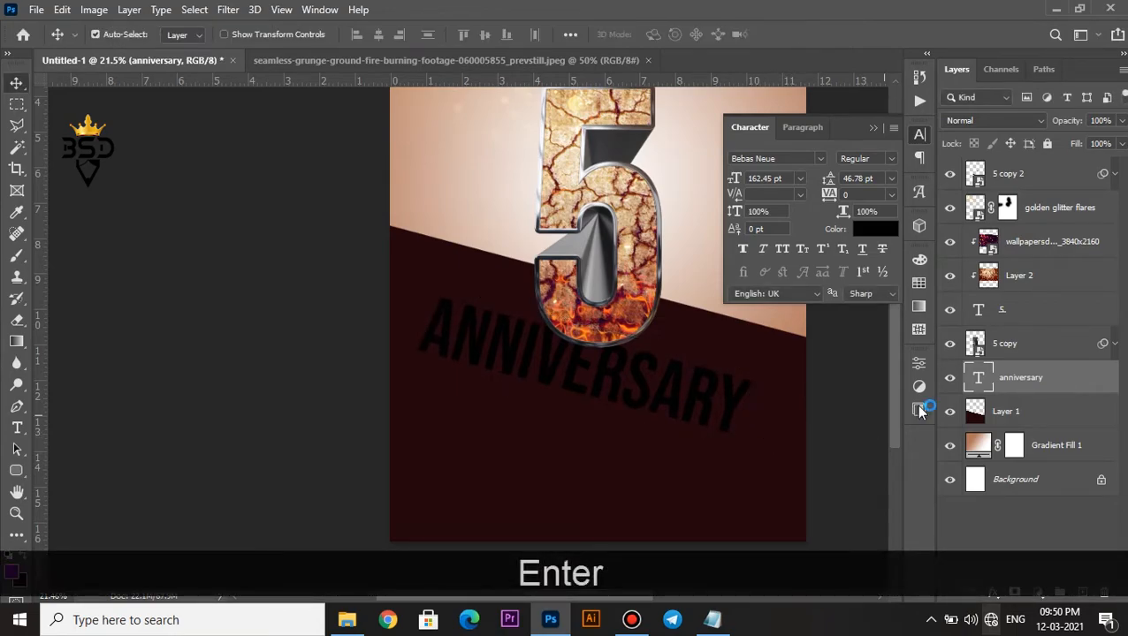
- Try faux bold on the anniversary text and switch it back off
{"action": "double_click", "coordinate": [979, 382]}
{"action": "left_click", "coordinate": [741, 250]}
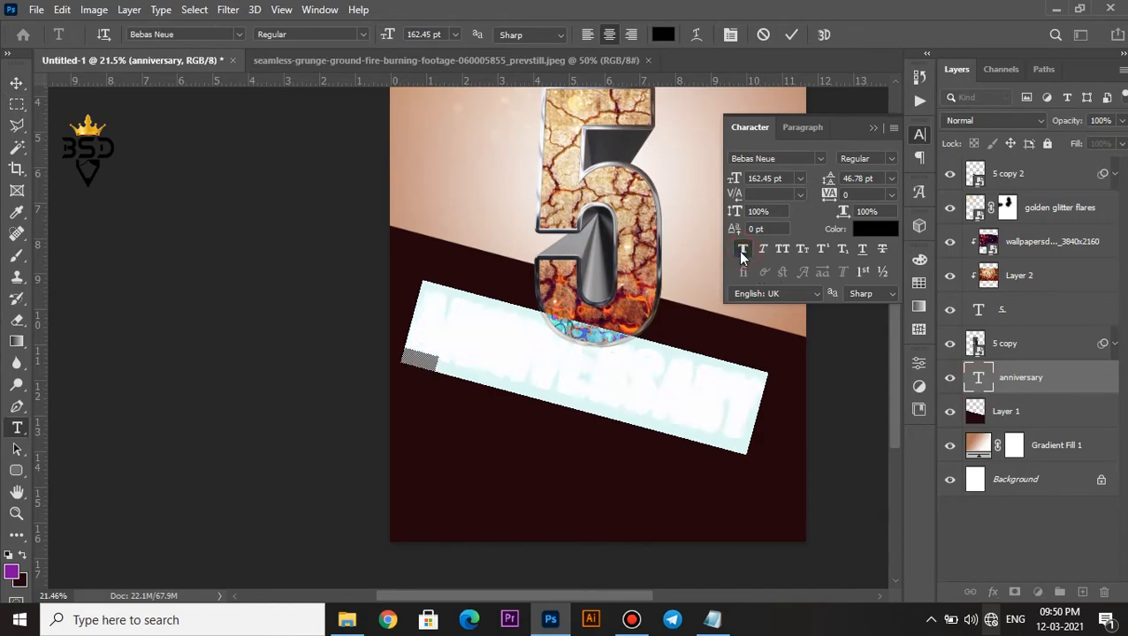
{"action": "left_click", "coordinate": [789, 35]}
{"action": "key", "text": "v"}
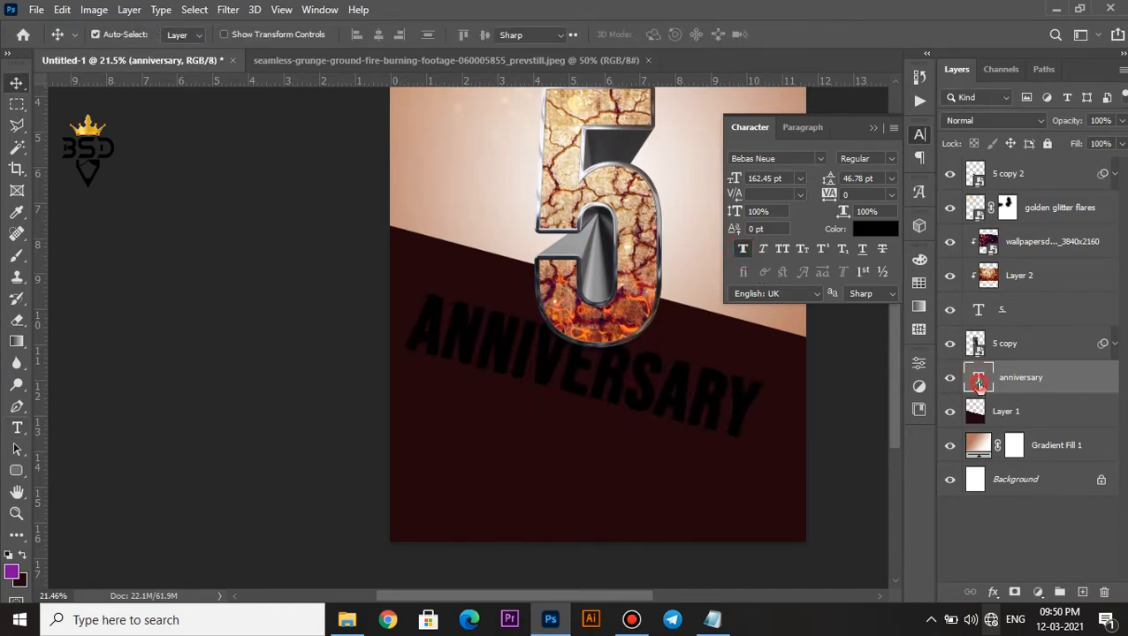
{"action": "double_click", "coordinate": [978, 383]}
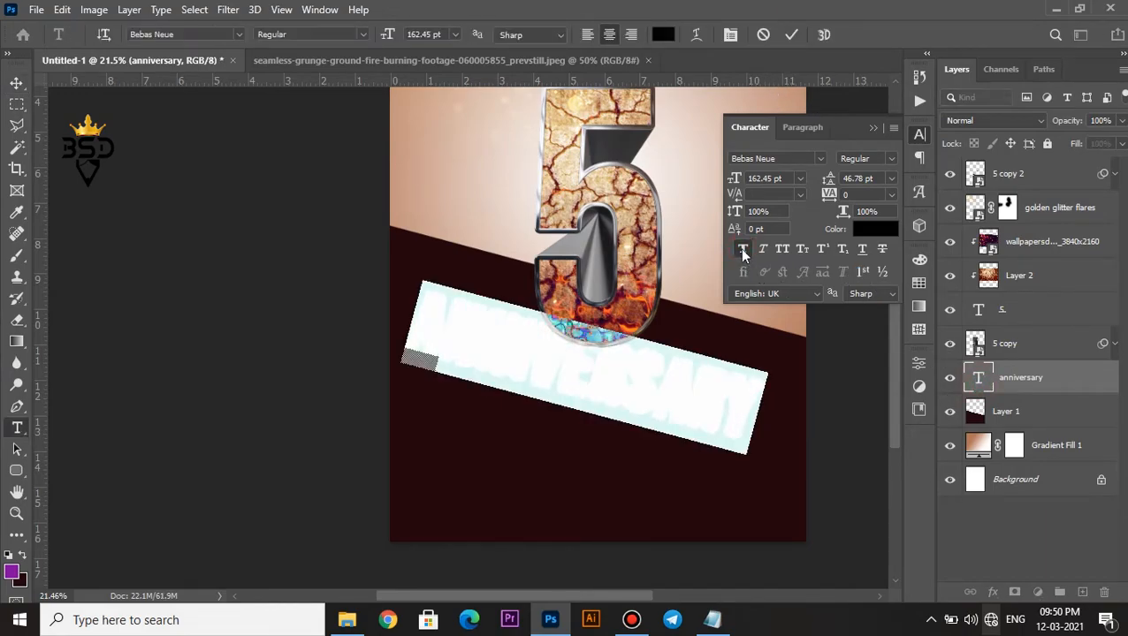
{"action": "left_click", "coordinate": [791, 35]}
- Move the anniversary text up onto the slanted background edge behind the number 5 and collapse the character settings
{"action": "key", "text": "v"}
{"action": "left_click_drag", "start_coordinate": [659, 407], "coordinate": [671, 336]}
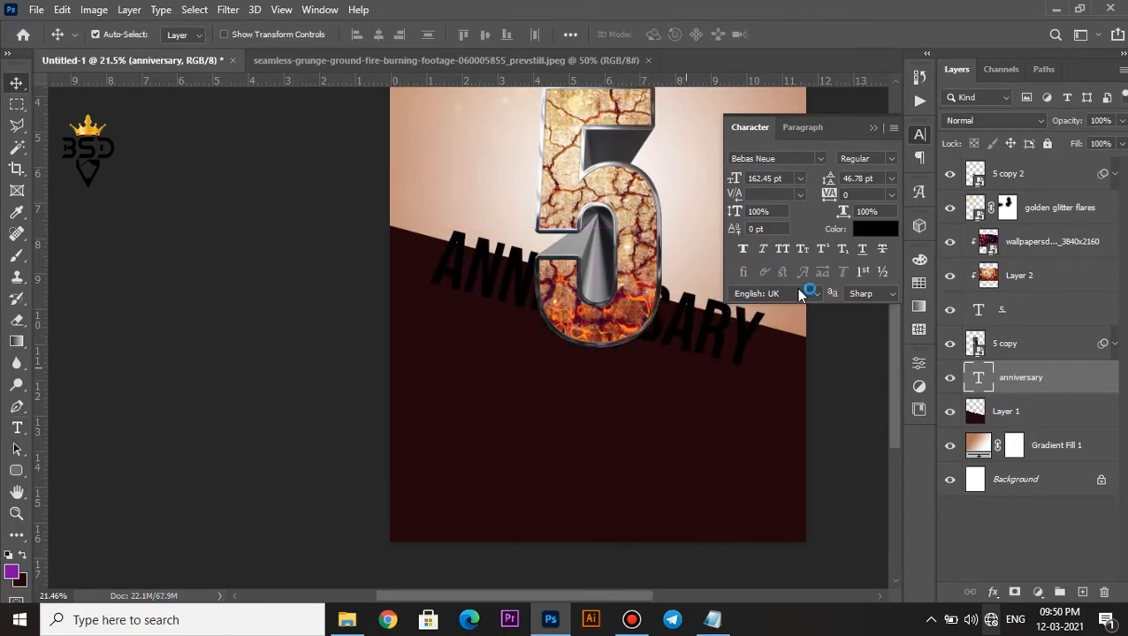
{"action": "left_click", "coordinate": [878, 130]}
- Hide all layers above the anniversary text, including the number 5, its textures and the golden glitter
{"action": "scroll", "coordinate": [573, 225], "scroll_direction": "up", "scroll_amount": 2}
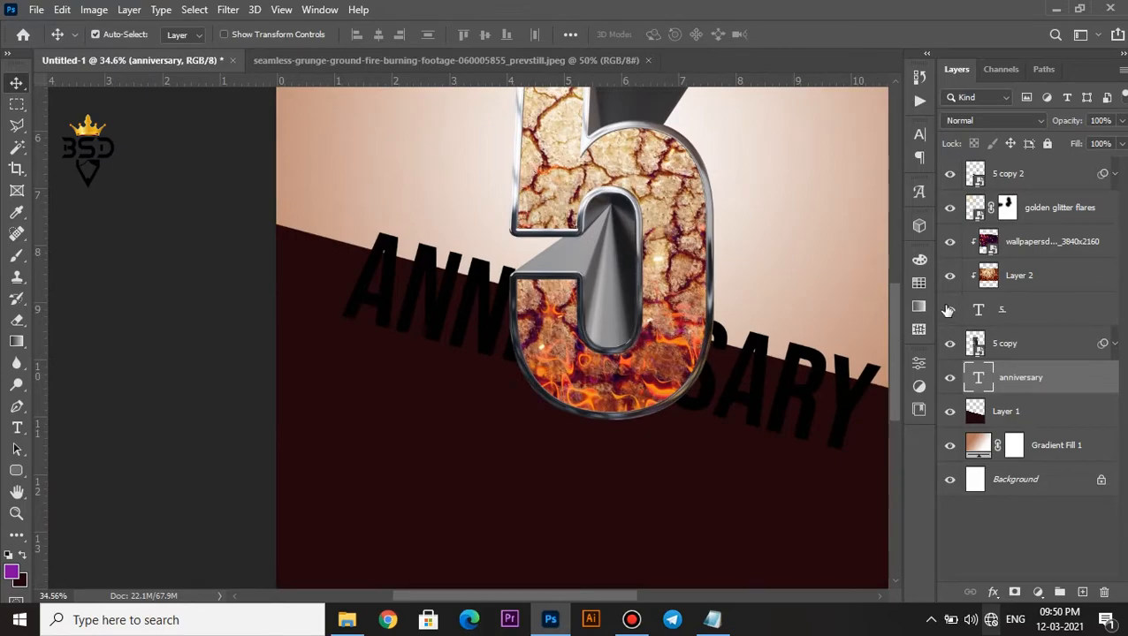
{"action": "left_click", "coordinate": [948, 181]}
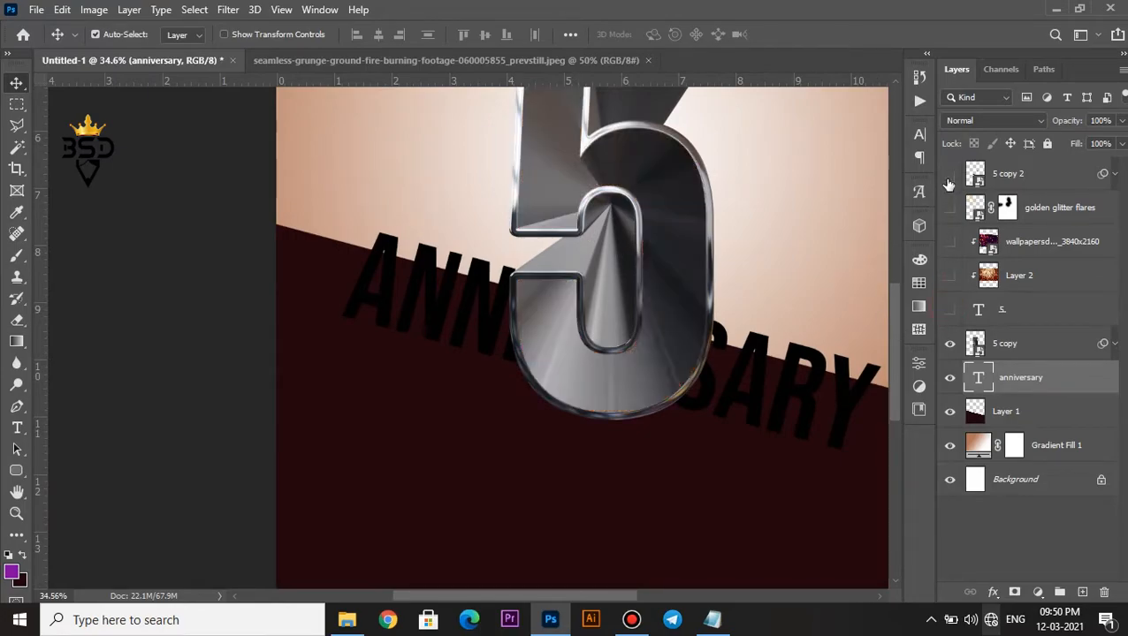
{"action": "left_click", "coordinate": [950, 344]}
{"action": "right_click", "coordinate": [789, 410]}
{"action": "left_click", "coordinate": [775, 396]}
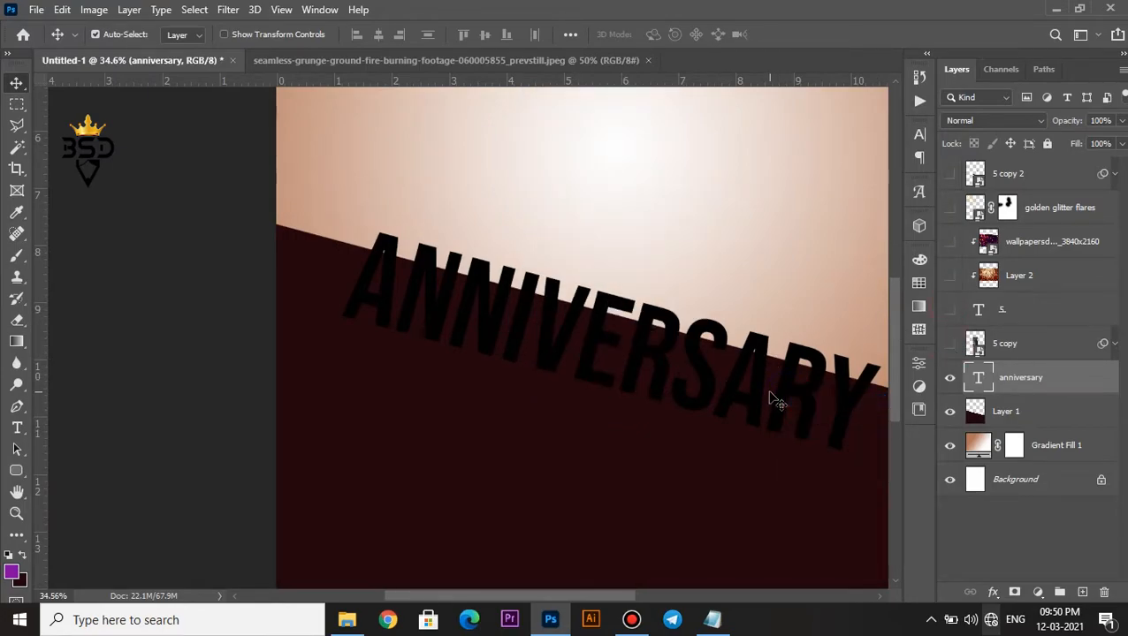
{"action": "scroll", "coordinate": [775, 393], "scroll_direction": "down", "scroll_amount": 1}
{"action": "left_click_drag", "start_coordinate": [775, 393], "coordinate": [669, 382]}
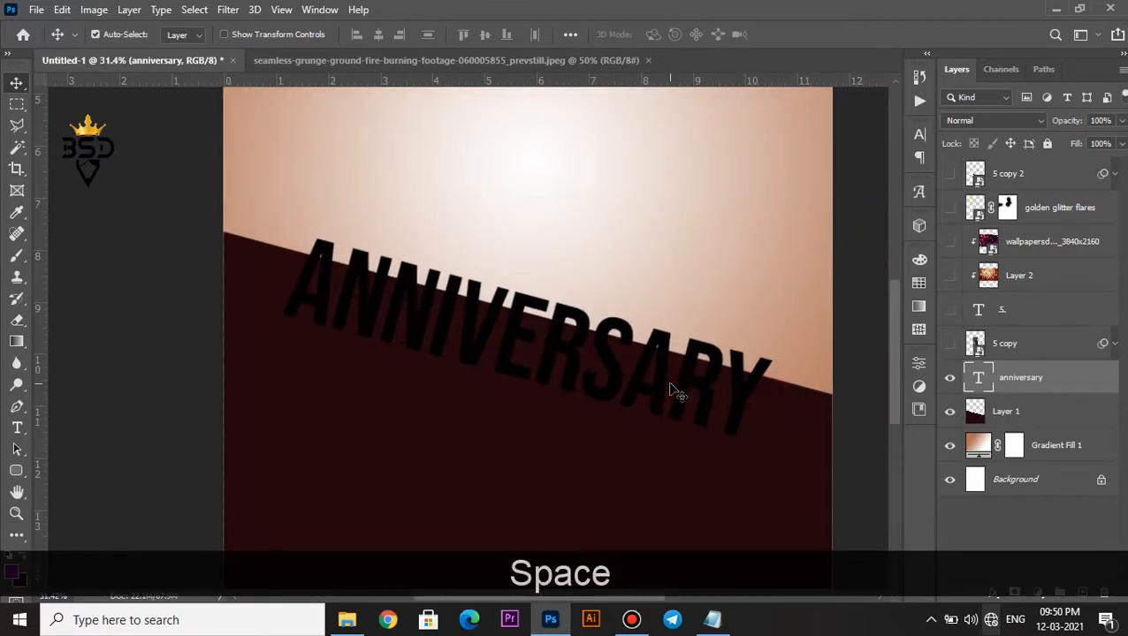
- Add a gradient overlay to the anniversary text using the copper-to-white preset, with the copper stop moved to about 23%
{"action": "left_click", "coordinate": [992, 594]}
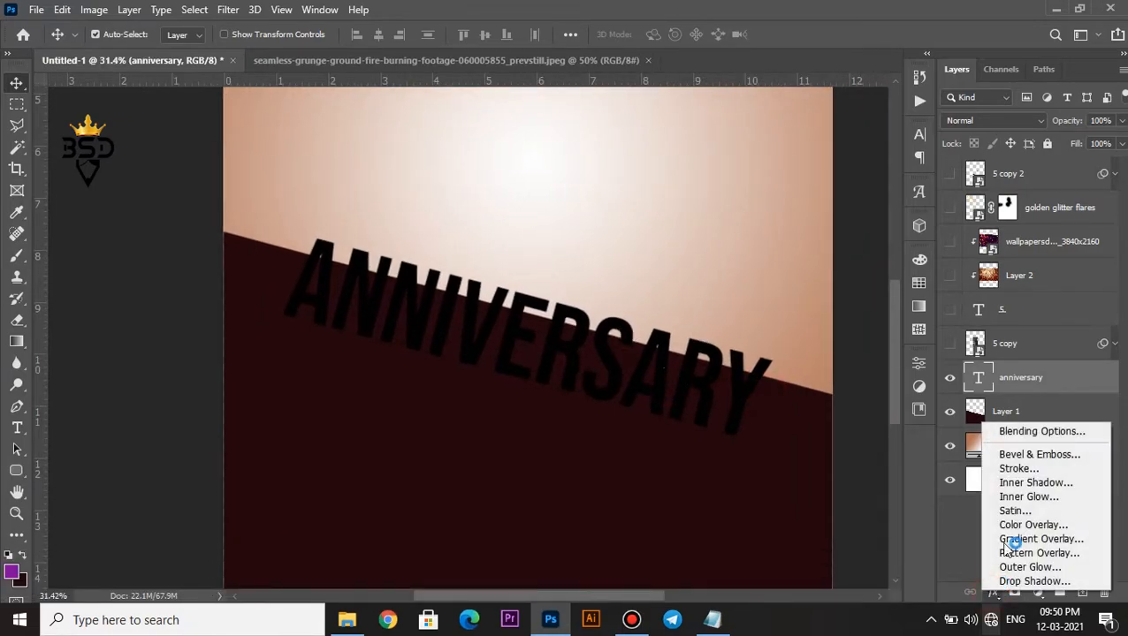
{"action": "left_click", "coordinate": [1016, 537]}
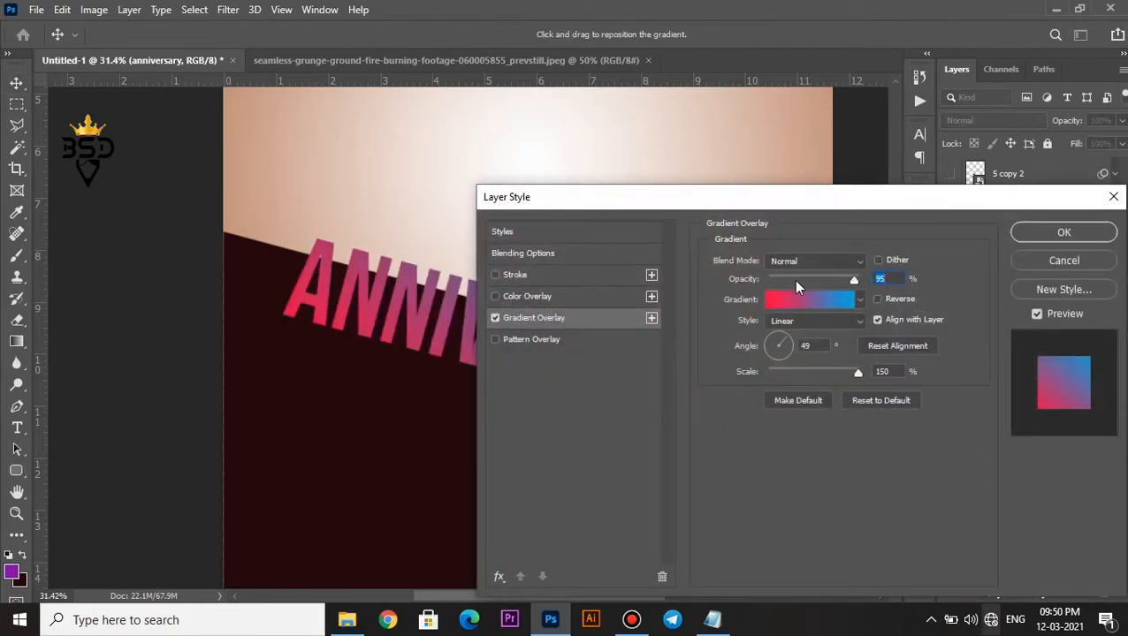
{"action": "left_click", "coordinate": [803, 215]}
{"action": "scroll", "coordinate": [977, 327], "scroll_direction": "down", "scroll_amount": 5}
{"action": "left_click", "coordinate": [825, 332]}
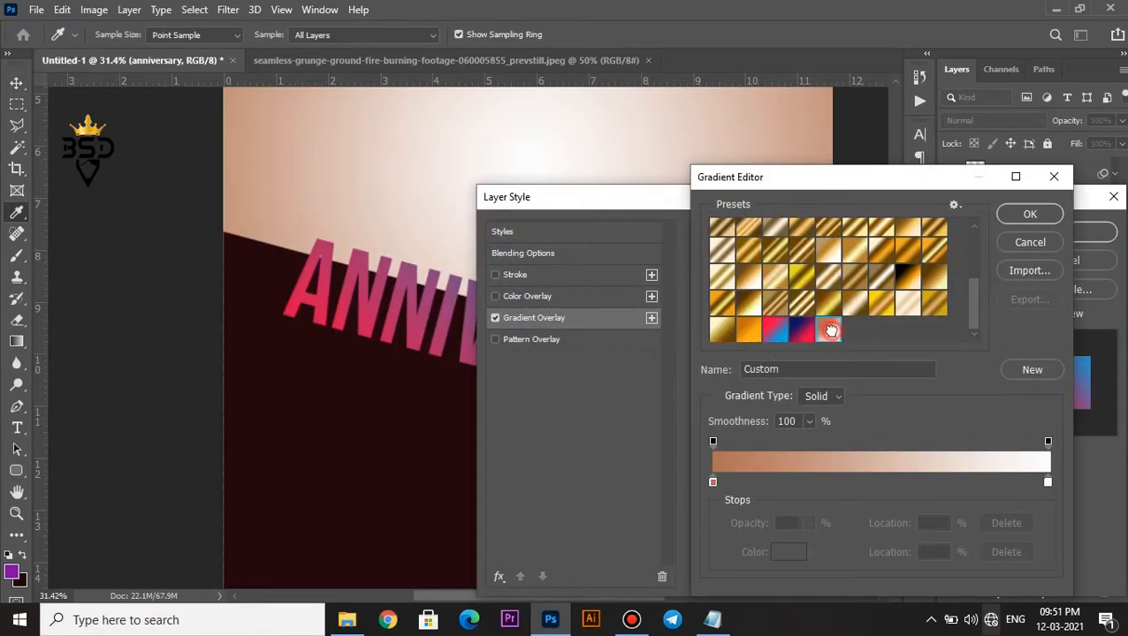
{"action": "left_click_drag", "start_coordinate": [714, 482], "coordinate": [780, 492]}
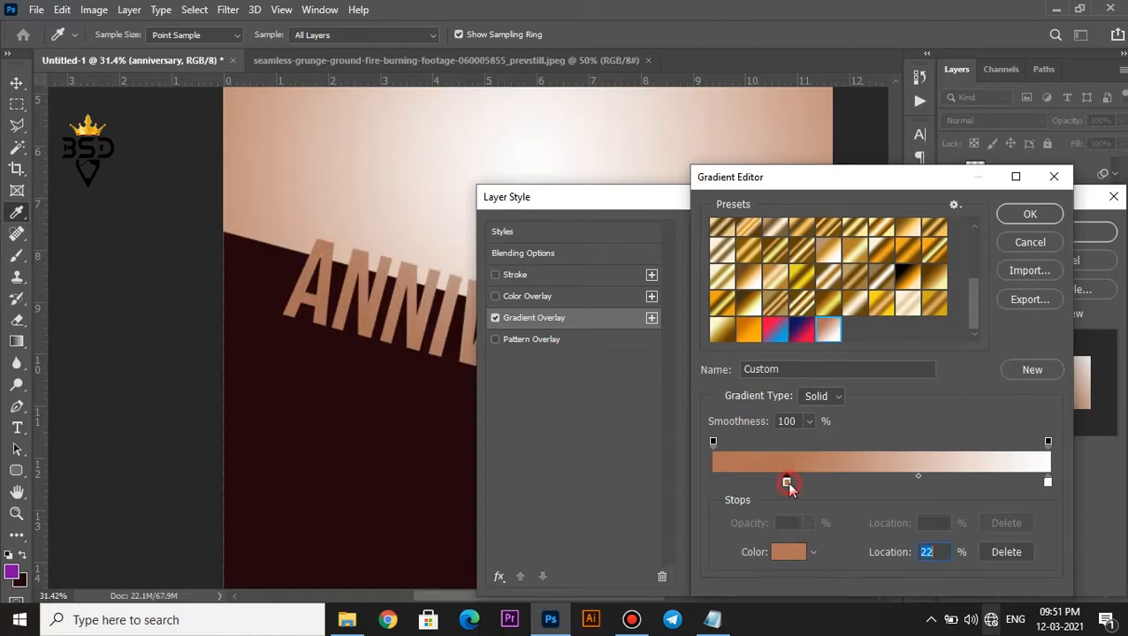
{"action": "left_click", "coordinate": [1031, 215]}
- Set the anniversary gradient's angle to 86° and shift the gradient up and over within the lettering
{"action": "left_click_drag", "start_coordinate": [765, 199], "coordinate": [739, 453]}
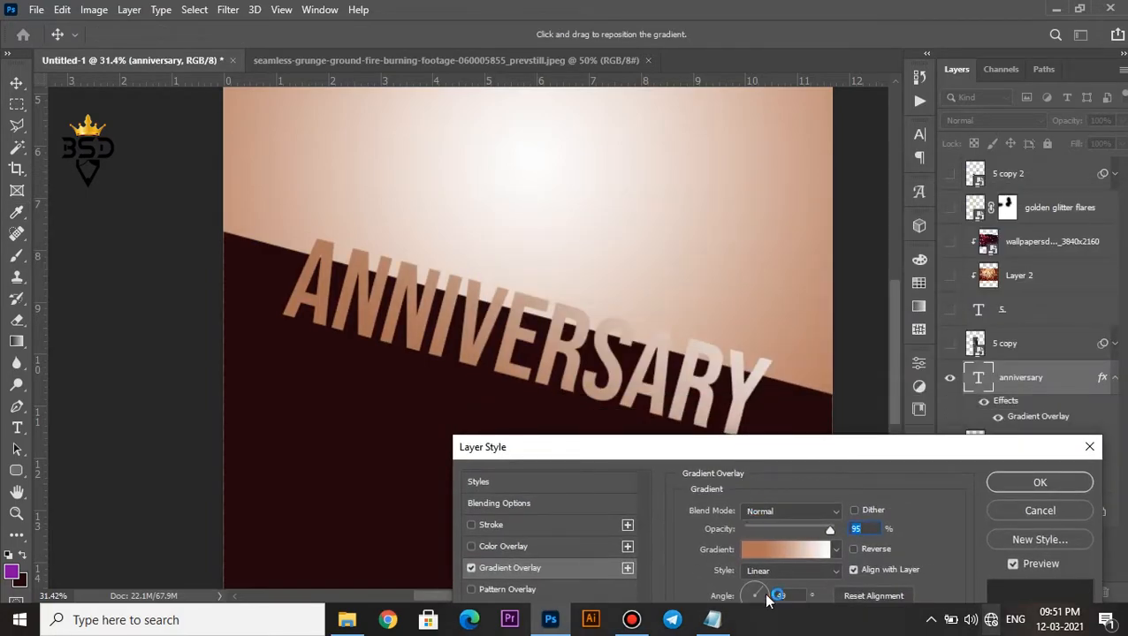
{"action": "left_click", "coordinate": [756, 596]}
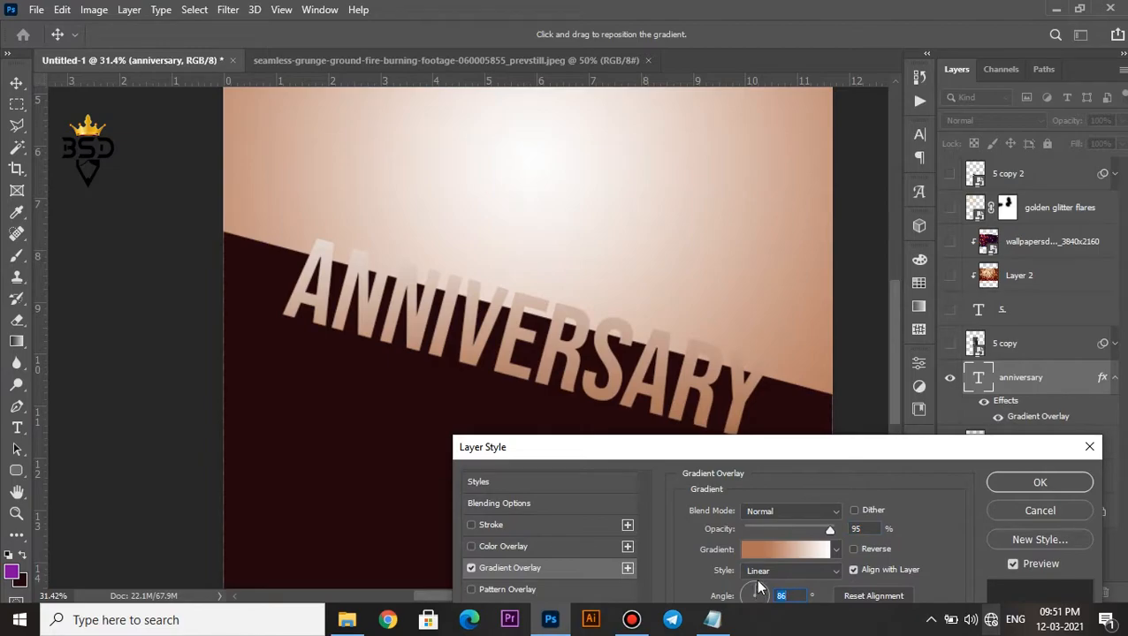
{"action": "left_click_drag", "start_coordinate": [568, 370], "coordinate": [544, 350]}
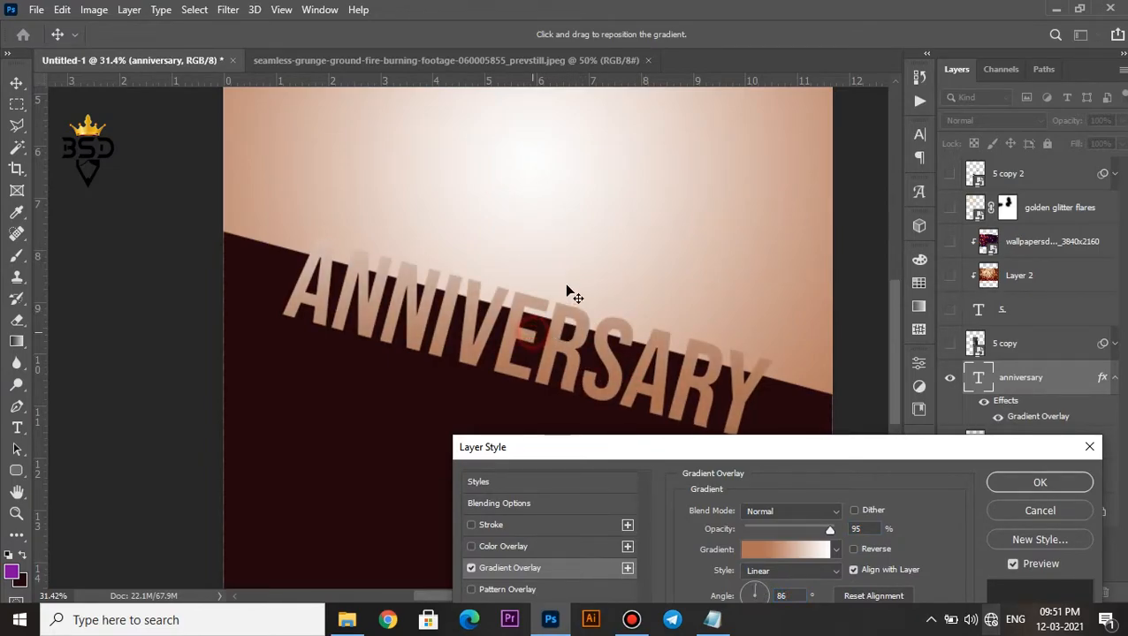
- Add a 10 px outside stroke to the anniversary text in the background's dark maroon (#23060c)
{"action": "left_click_drag", "start_coordinate": [914, 451], "coordinate": [1057, 263]}
{"action": "left_click", "coordinate": [649, 335]}
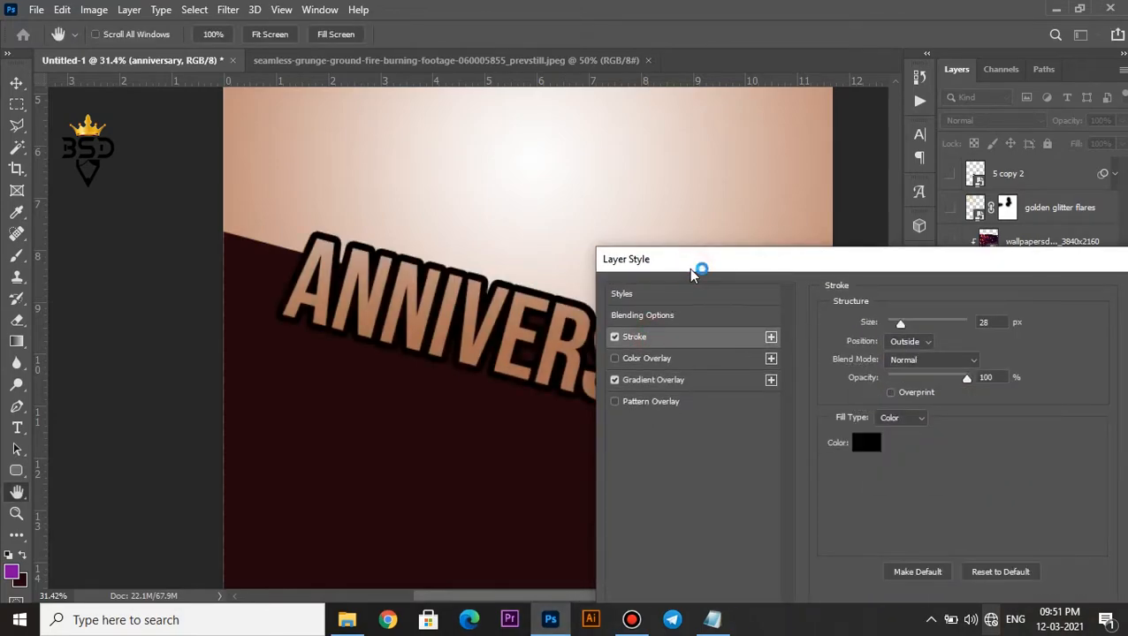
{"action": "left_click_drag", "start_coordinate": [692, 275], "coordinate": [694, 277]}
{"action": "left_click_drag", "start_coordinate": [901, 328], "coordinate": [901, 330]}
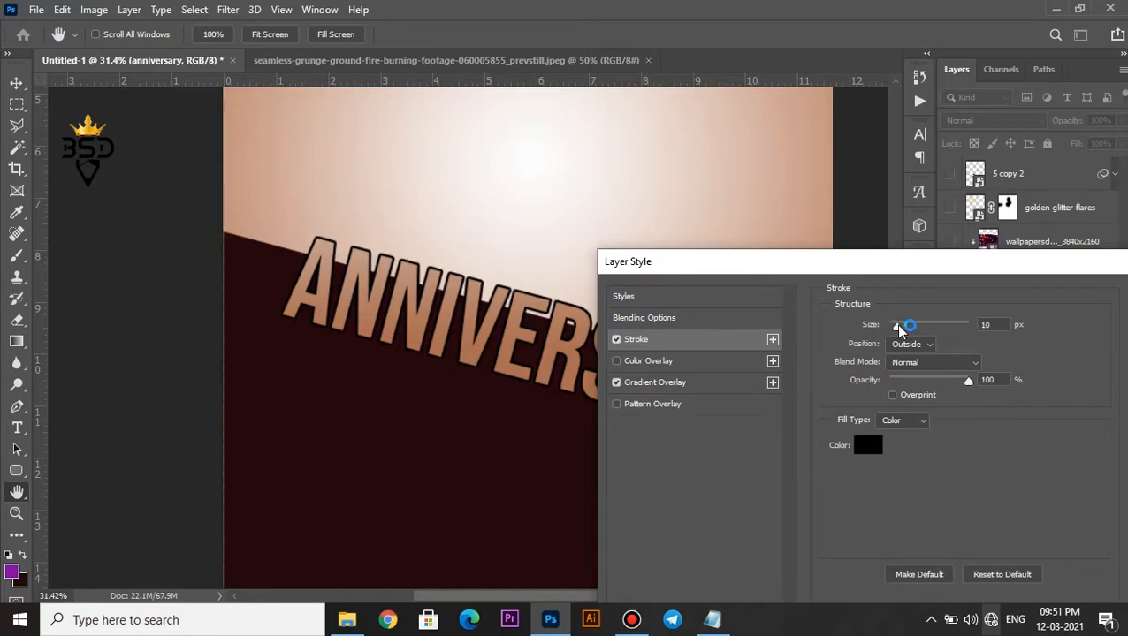
{"action": "left_click", "coordinate": [878, 455]}
{"action": "left_click", "coordinate": [446, 444]}
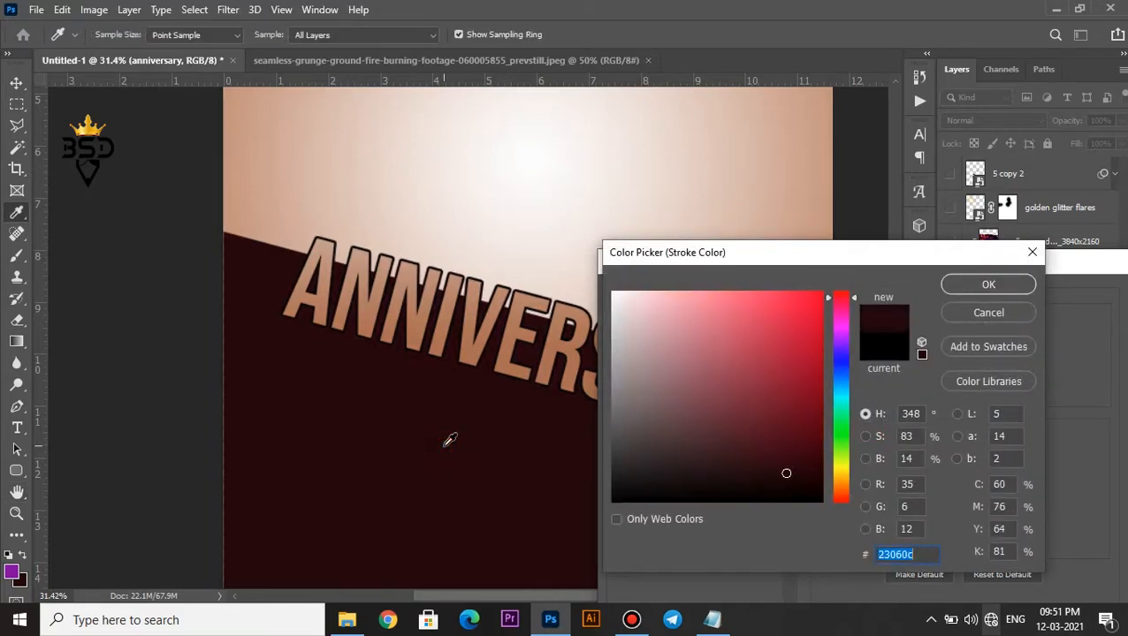
{"action": "left_click", "coordinate": [988, 287]}
{"action": "left_click_drag", "start_coordinate": [996, 268], "coordinate": [668, 274]}
{"action": "left_click", "coordinate": [838, 304]}
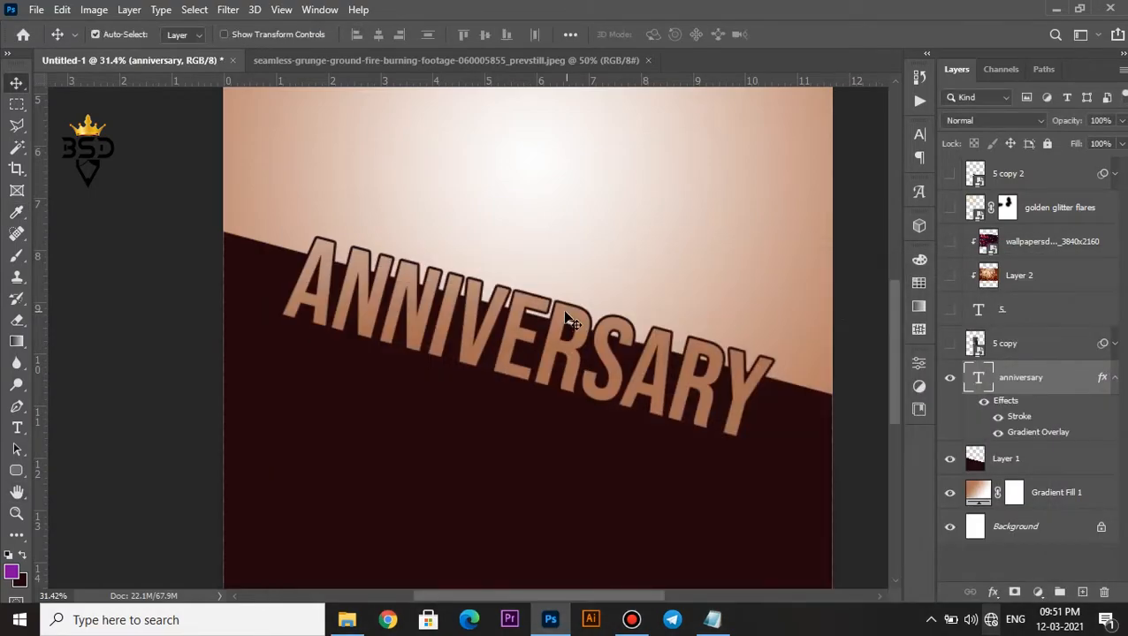
- Duplicate the anniversary text just below the original and change the copy's wording to CELEBRATION
{"action": "scroll", "coordinate": [570, 322], "scroll_direction": "down", "scroll_amount": 5}
{"action": "scroll", "coordinate": [552, 339], "scroll_direction": "up", "scroll_amount": 5}
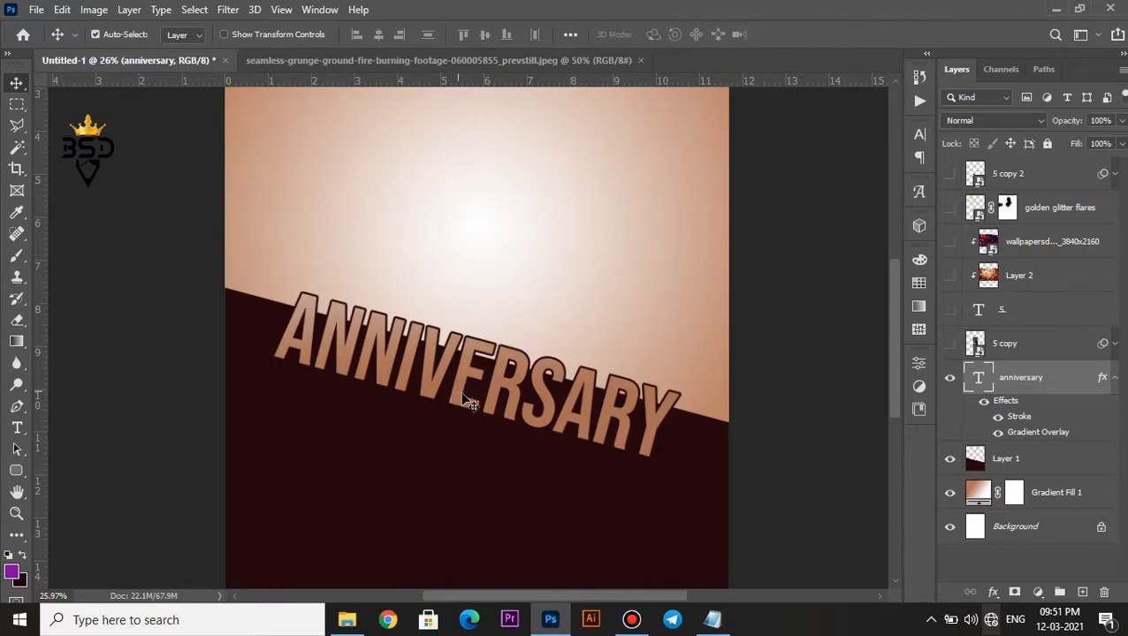
{"action": "key", "text": "space"}
{"action": "left_click_drag", "start_coordinate": [481, 430], "coordinate": [665, 342]}
{"action": "left_click_drag", "start_coordinate": [616, 289], "coordinate": [582, 363]}
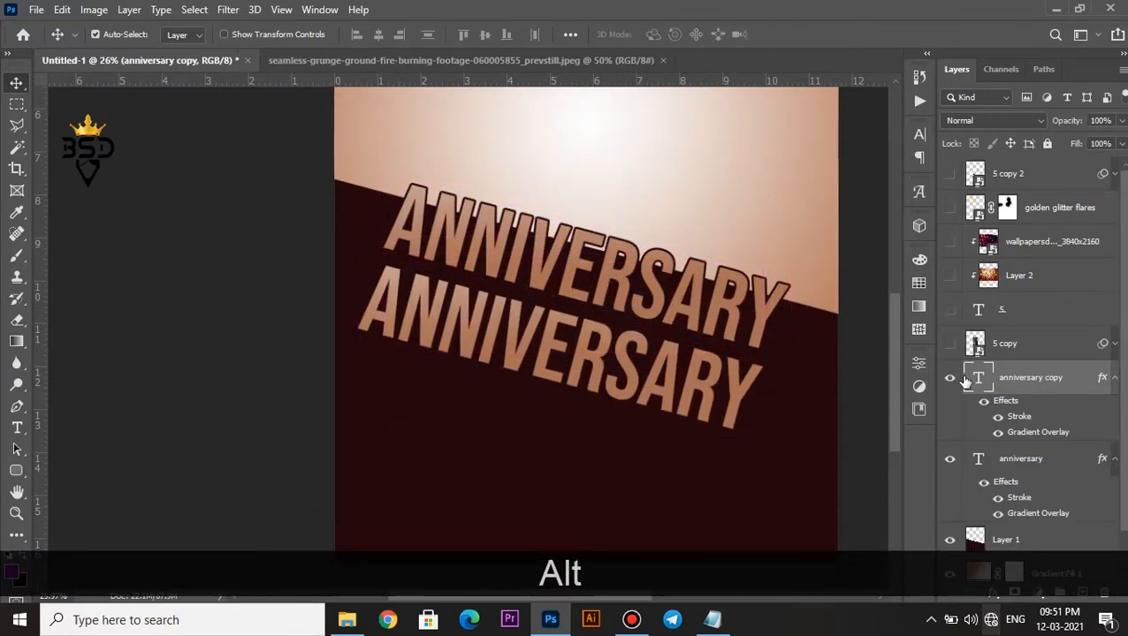
{"action": "double_click", "coordinate": [977, 378]}
{"action": "type", "text": "CE"}
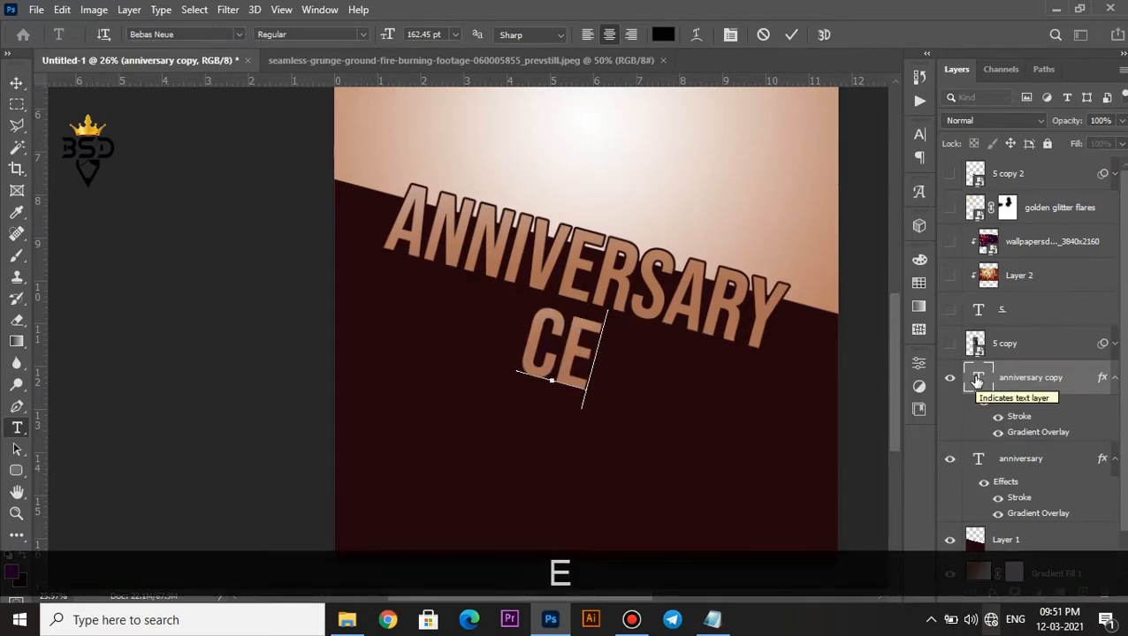
{"action": "type", "text": "LEBRATION"}
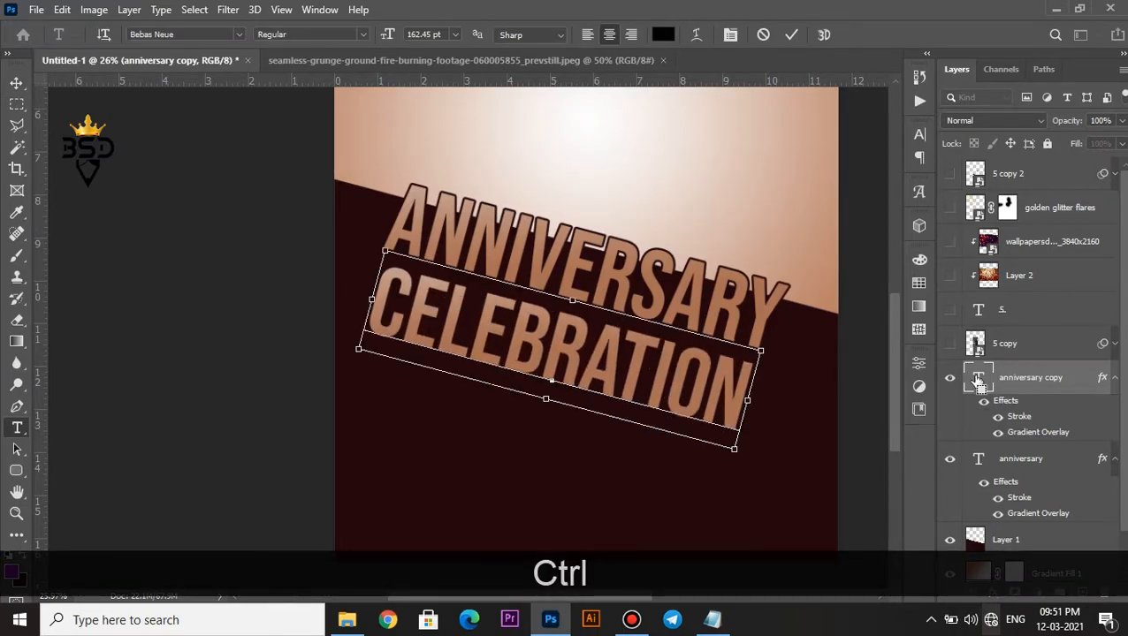
- Set the CELEBRATION text in Kunstler Script at 91 pt with all caps on
{"action": "key", "text": "ctrl+a"}
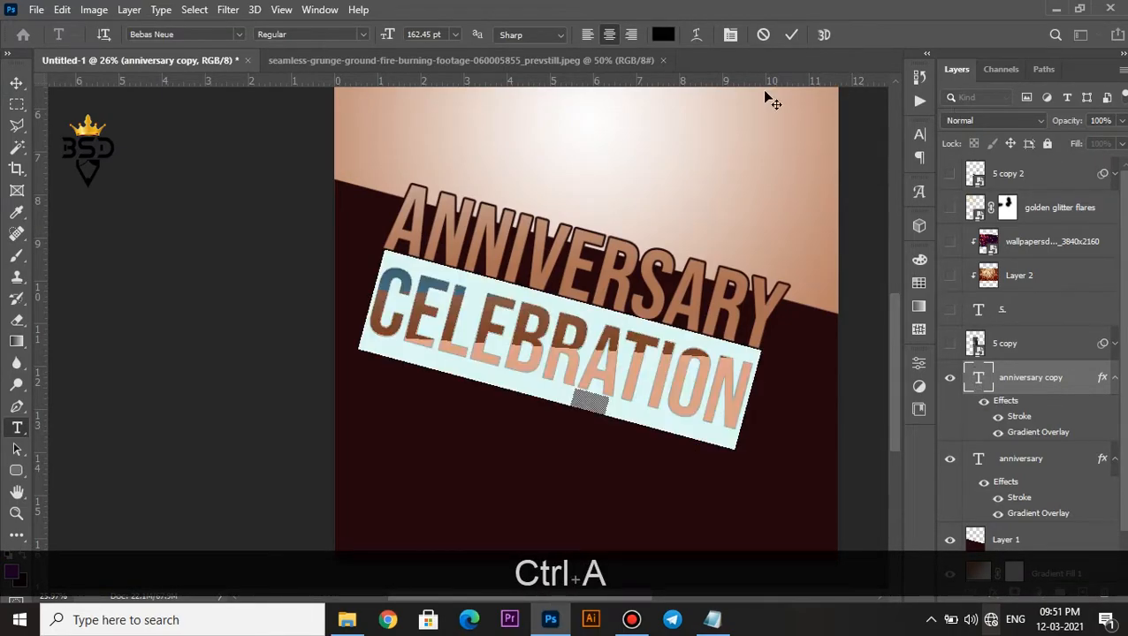
{"action": "left_click", "coordinate": [730, 35]}
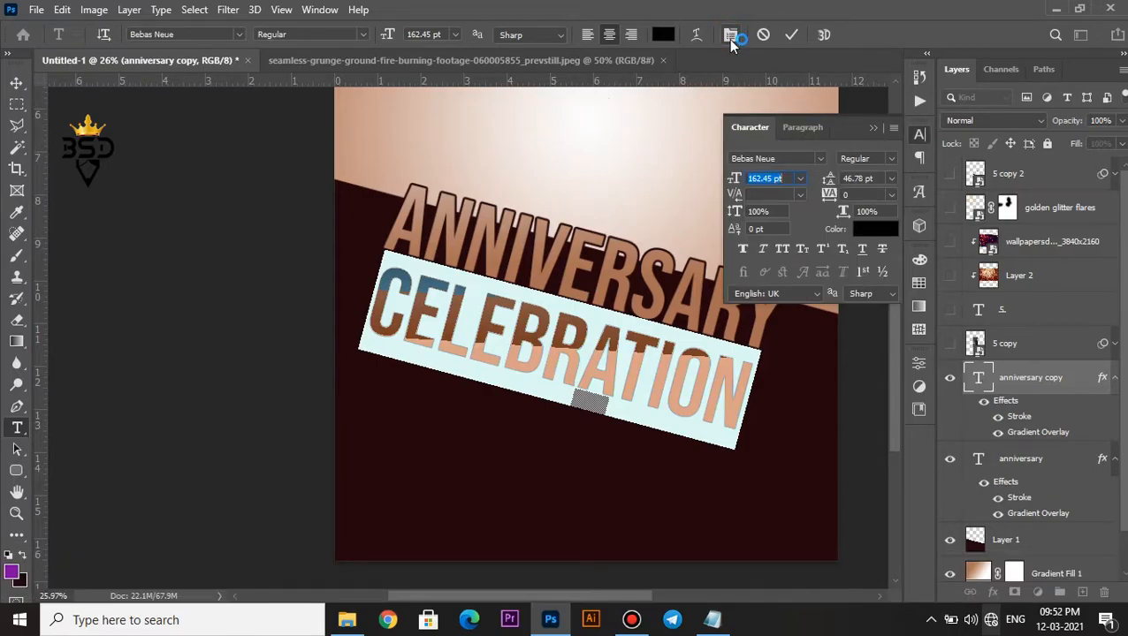
{"action": "left_click", "coordinate": [820, 157]}
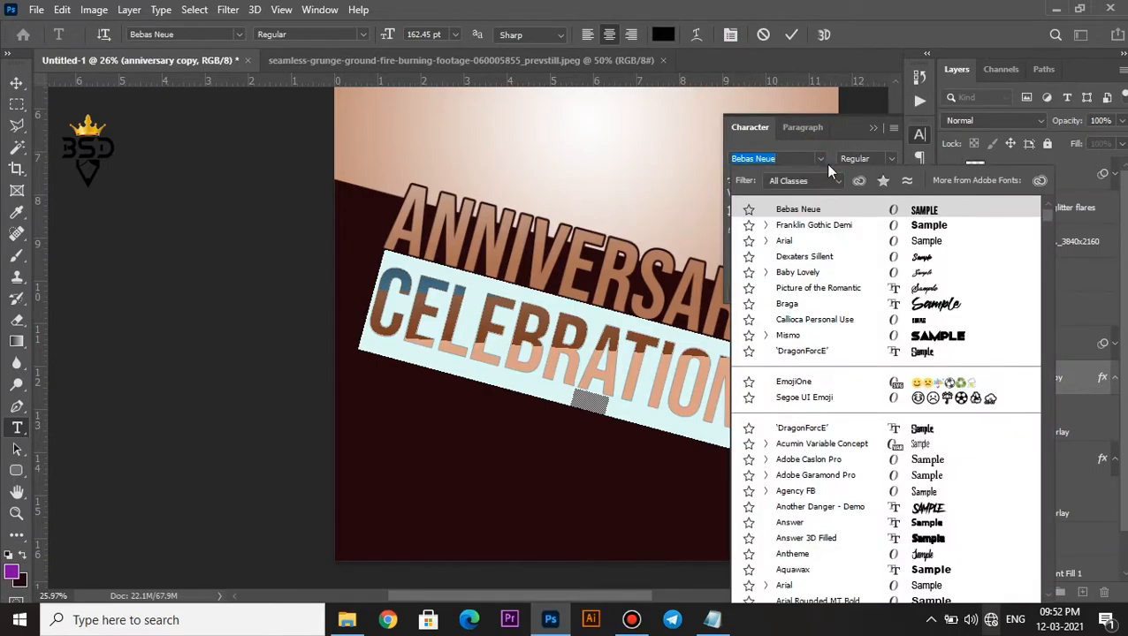
{"action": "left_click", "coordinate": [926, 227]}
{"action": "key", "text": "ctrl+shift+k"}
{"action": "left_click_drag", "start_coordinate": [735, 178], "coordinate": [658, 180]}
- Change the CELEBRATION text to the Evogria font at 57 pt
{"action": "left_click", "coordinate": [820, 158]}
{"action": "left_click", "coordinate": [1045, 222]}
{"action": "mouse_move", "coordinate": [1045, 224]}
{"action": "left_mouse_down"}
{"action": "mouse_move", "coordinate": [1044, 277]}
{"action": "mouse_move", "coordinate": [1044, 260]}
{"action": "left_mouse_up"}
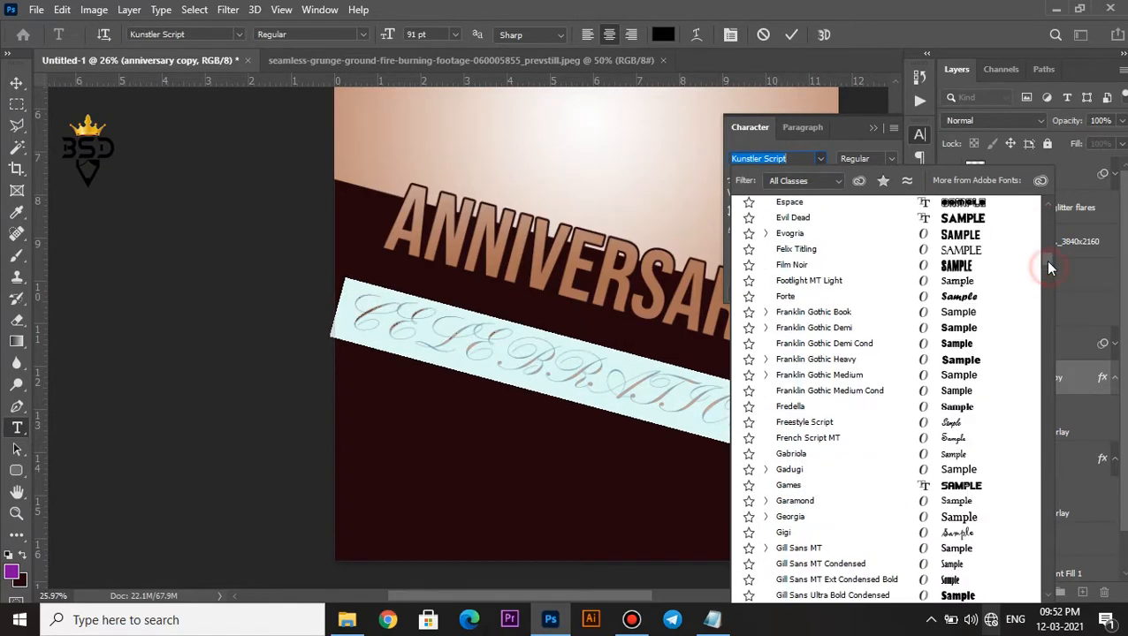
{"action": "left_click", "coordinate": [981, 285]}
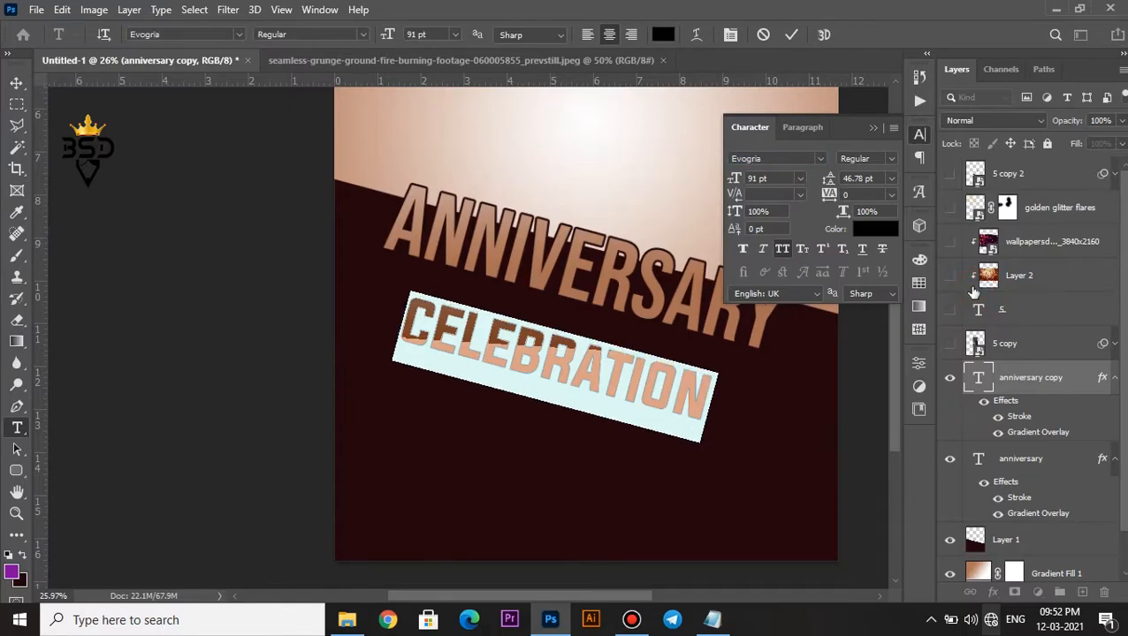
{"action": "left_click_drag", "start_coordinate": [738, 180], "coordinate": [705, 180]}
- Extend the text to CELEBRATION START and move it closer beneath the ANNIVERSARY title
{"action": "left_click", "coordinate": [646, 392]}
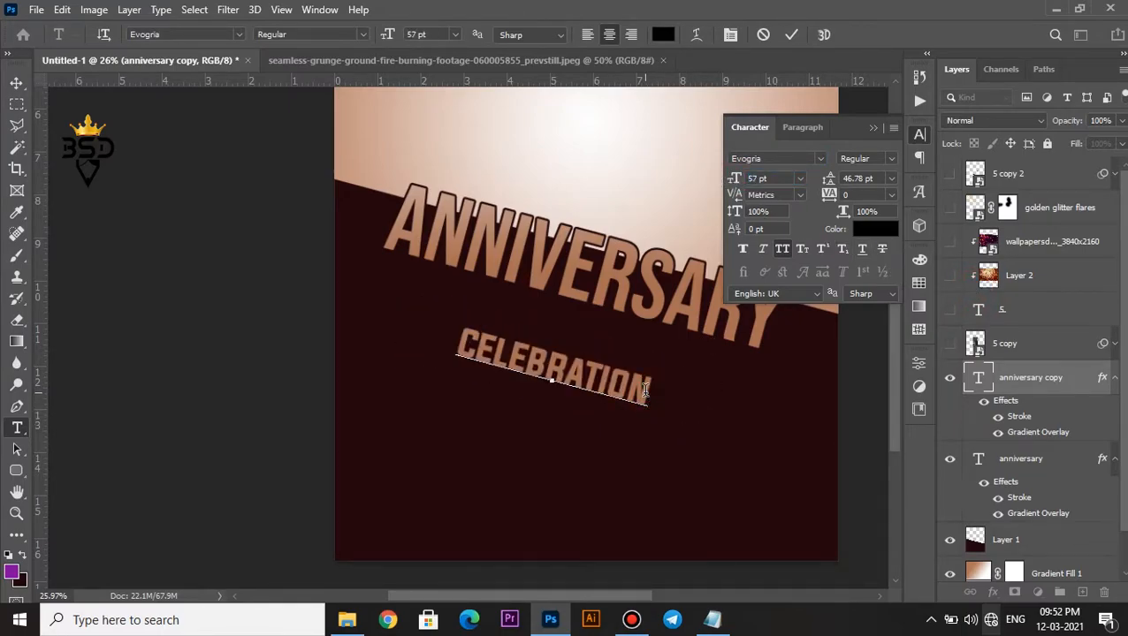
{"action": "type", "text": "START"}
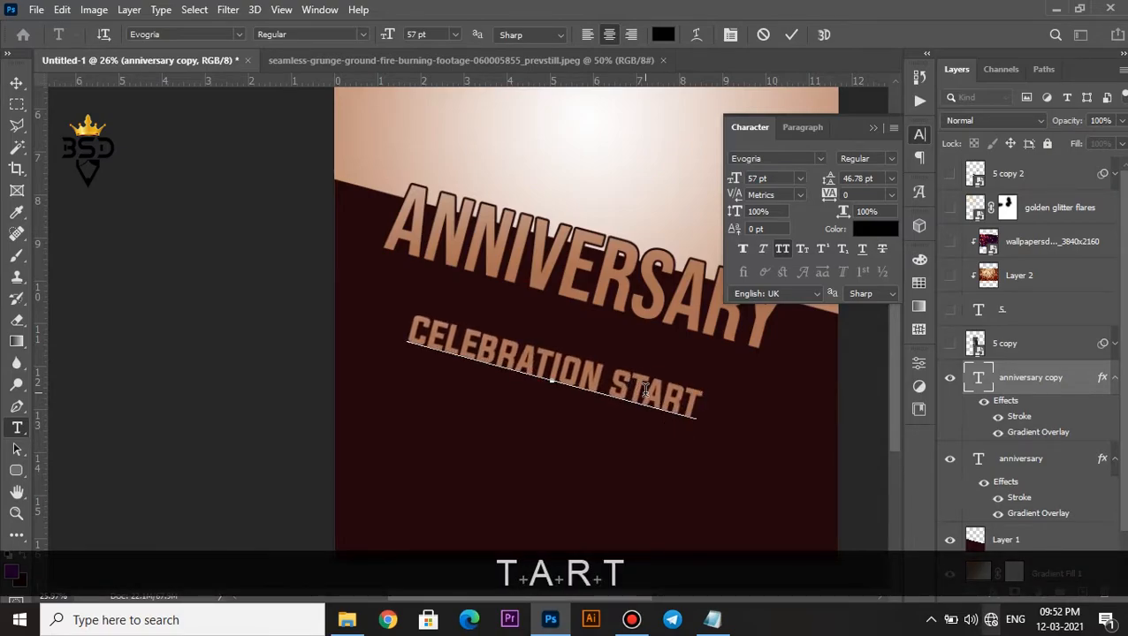
{"action": "left_click", "coordinate": [791, 35]}
{"action": "key", "text": "v"}
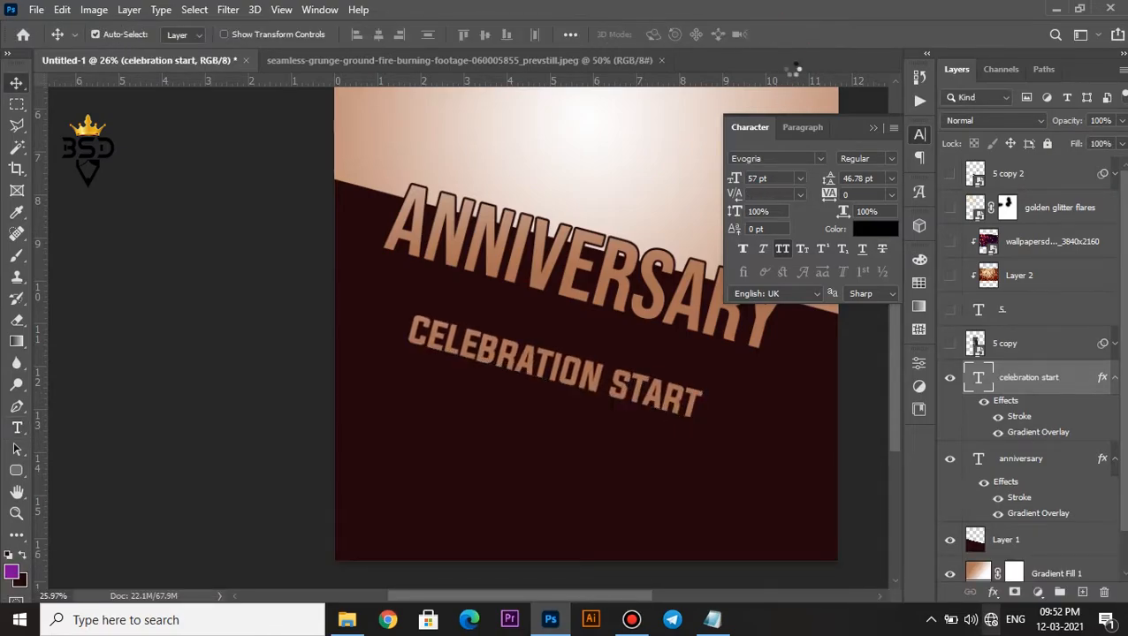
{"action": "left_click_drag", "start_coordinate": [584, 395], "coordinate": [607, 351]}
- Hide the stroke on the CELEBRATION START text and fit the text beneath ANNIVERSARY at 52 pt
{"action": "left_click", "coordinate": [996, 417]}
{"action": "double_click", "coordinate": [981, 378]}
{"action": "left_click_drag", "start_coordinate": [735, 180], "coordinate": [733, 182]}
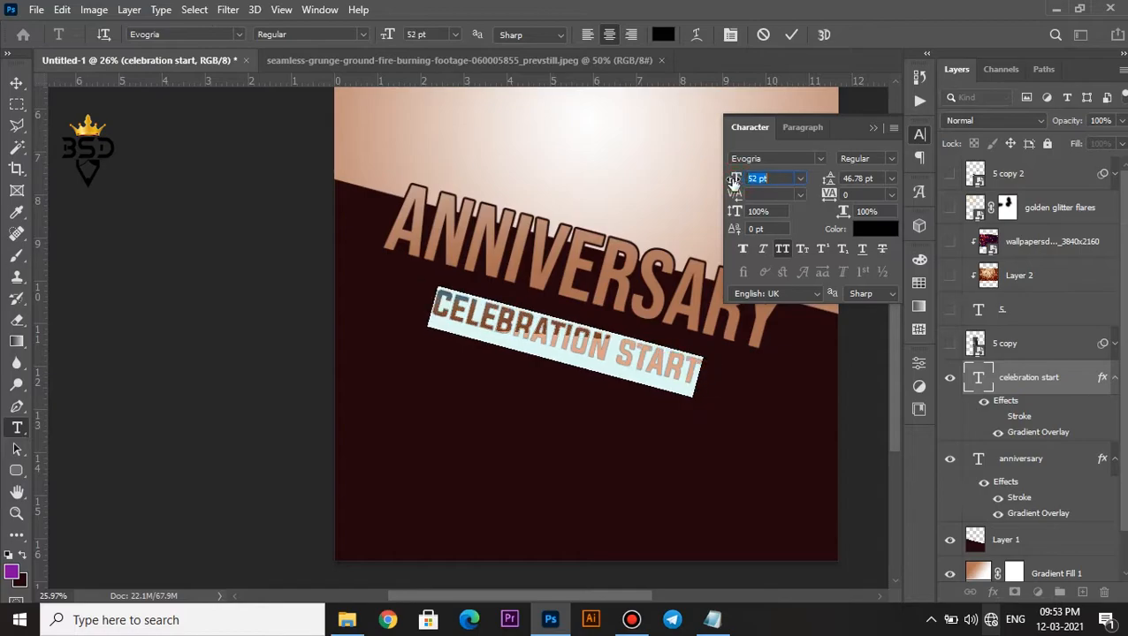
{"action": "left_click", "coordinate": [791, 35]}
{"action": "key", "text": "v"}
{"action": "mouse_move", "coordinate": [596, 347]}
{"action": "left_mouse_down"}
{"action": "mouse_move", "coordinate": [601, 334]}
{"action": "mouse_move", "coordinate": [597, 347]}
{"action": "left_mouse_up"}
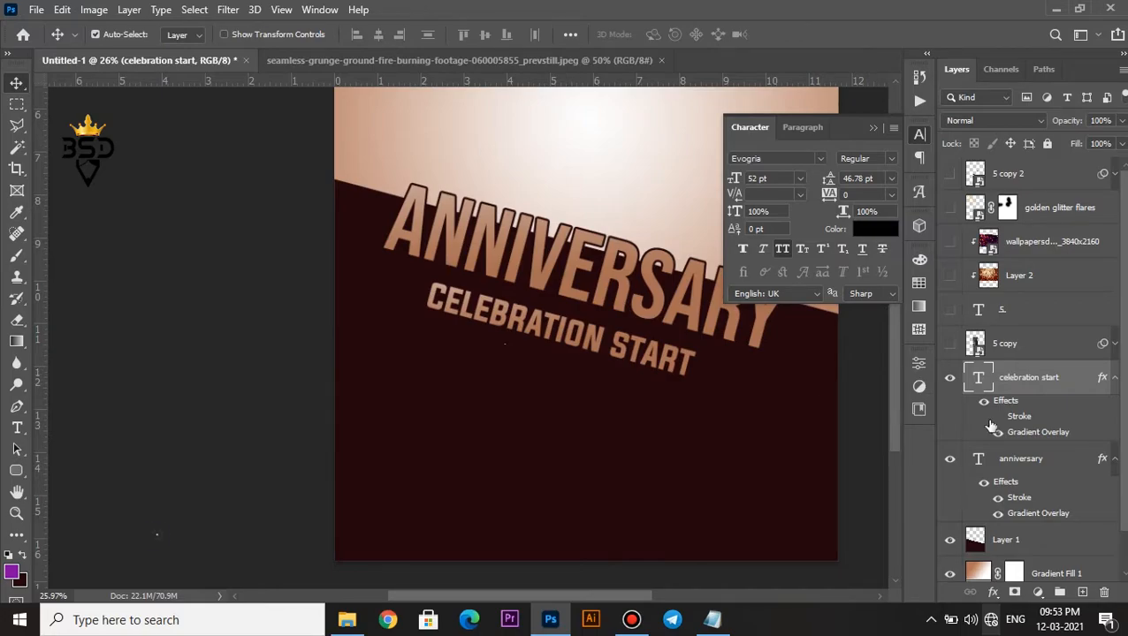
- Replace the CELEBRATION START text's gradient overlay with a copper-brown color overlay (about #a9623f) and re-enable its stroke
{"action": "double_click", "coordinate": [1025, 430]}
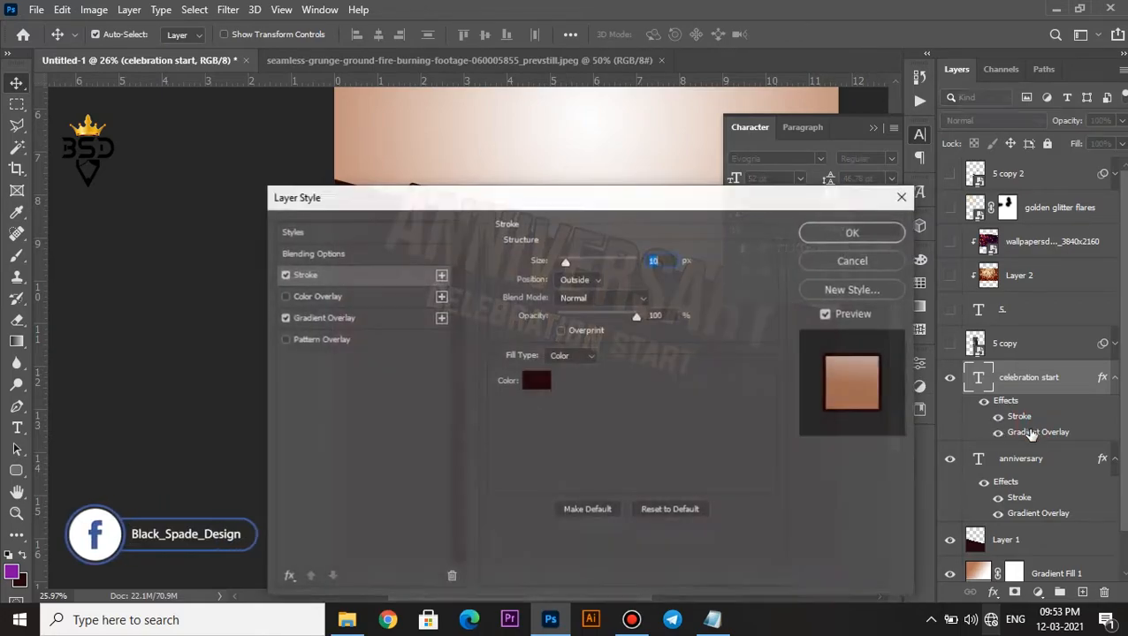
{"action": "left_click_drag", "start_coordinate": [541, 200], "coordinate": [863, 193]}
{"action": "left_click", "coordinate": [608, 315]}
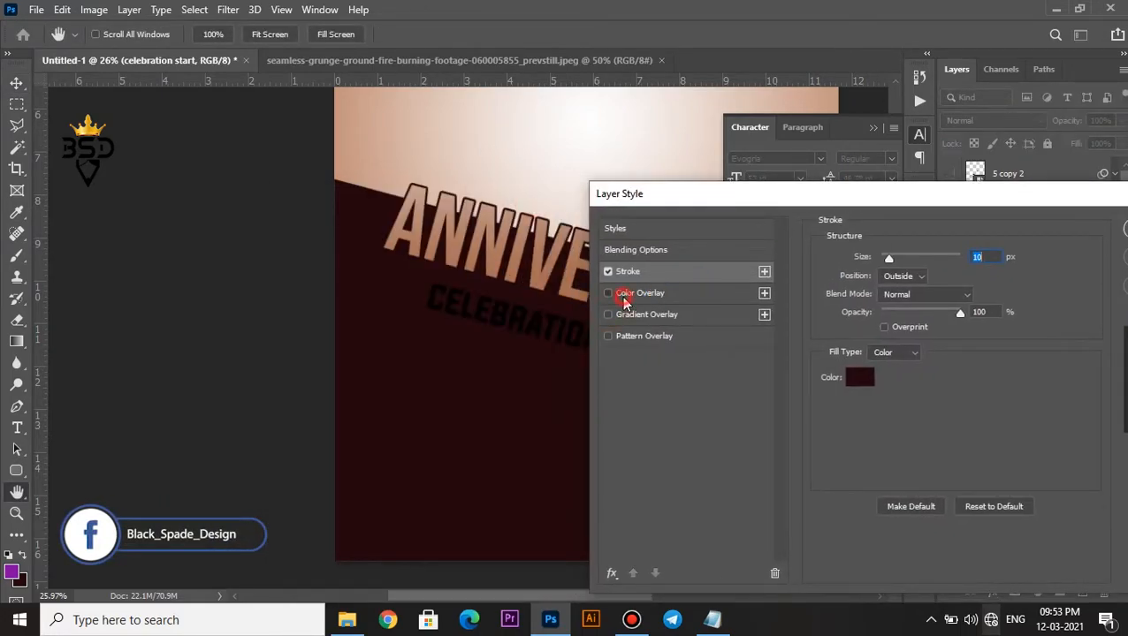
{"action": "left_click", "coordinate": [625, 295]}
{"action": "left_click", "coordinate": [991, 265]}
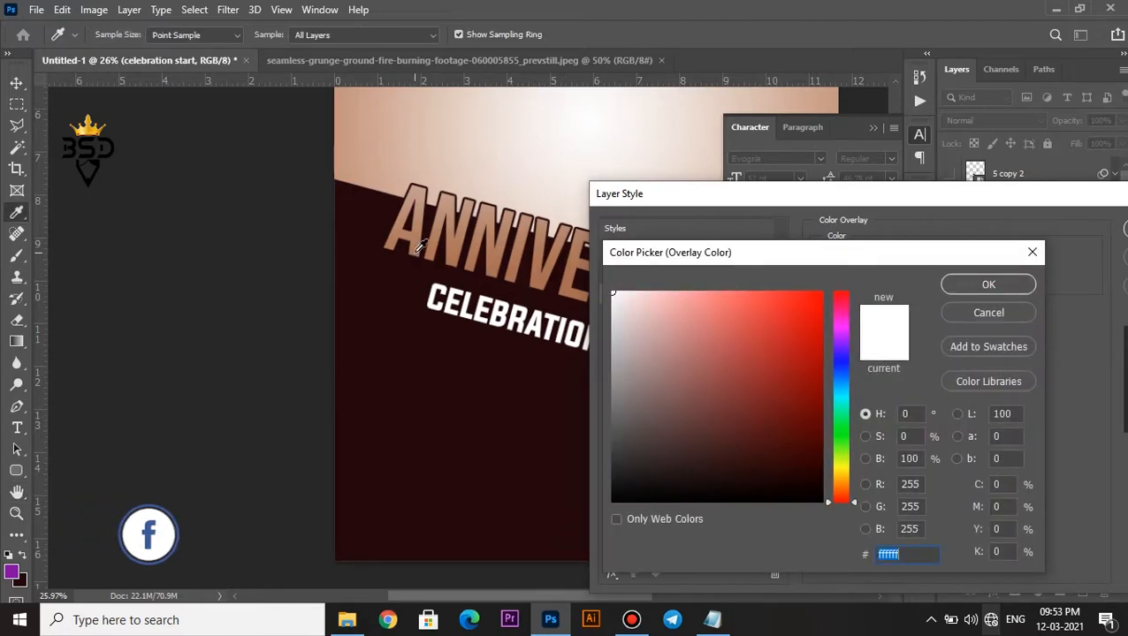
{"action": "left_click", "coordinate": [419, 249]}
{"action": "left_click", "coordinate": [747, 360]}
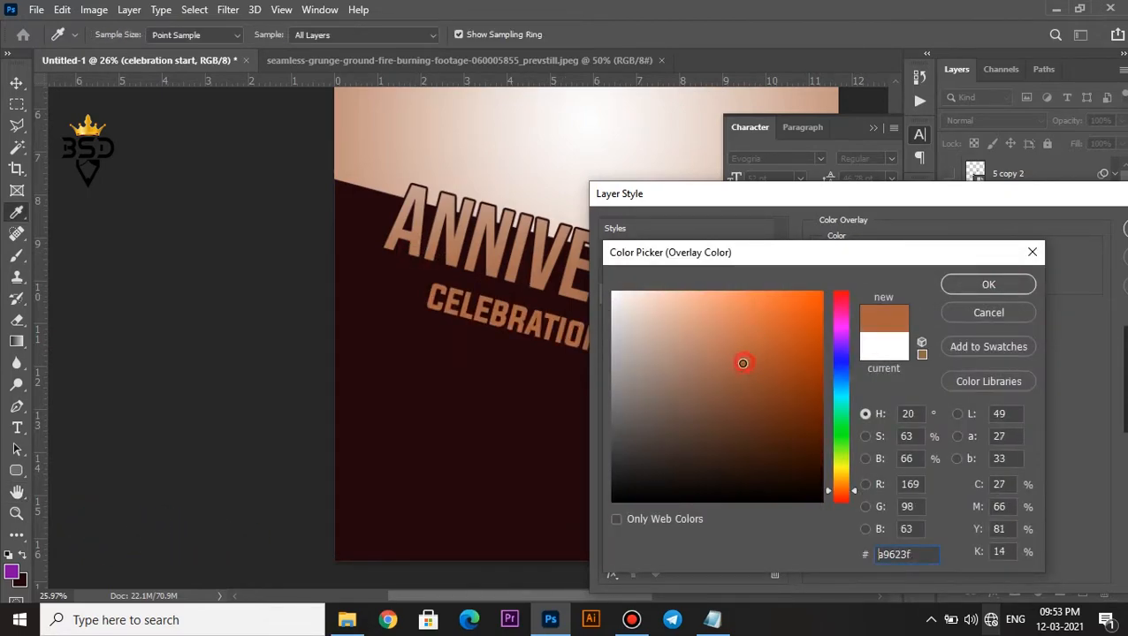
{"action": "left_click", "coordinate": [973, 287]}
{"action": "left_click_drag", "start_coordinate": [999, 201], "coordinate": [793, 226]}
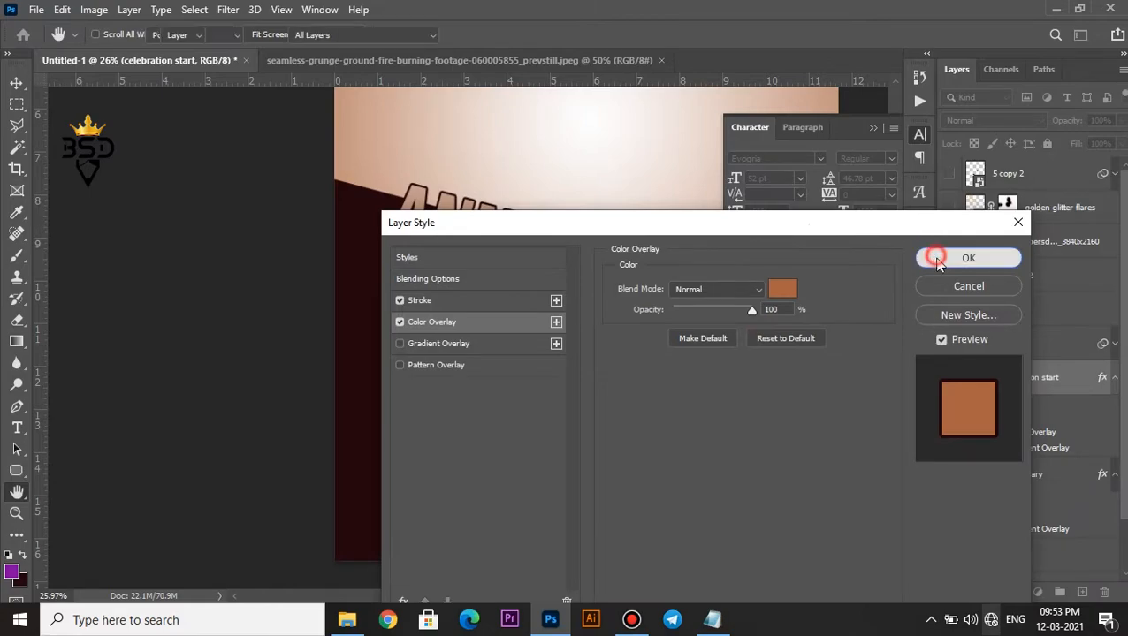
{"action": "left_click", "coordinate": [971, 254]}
- Recolor the copper stop of the ANNIVERSARY gradient overlay with the copper brown sampled from the CELEBRATION START text
{"action": "left_click", "coordinate": [1030, 535]}
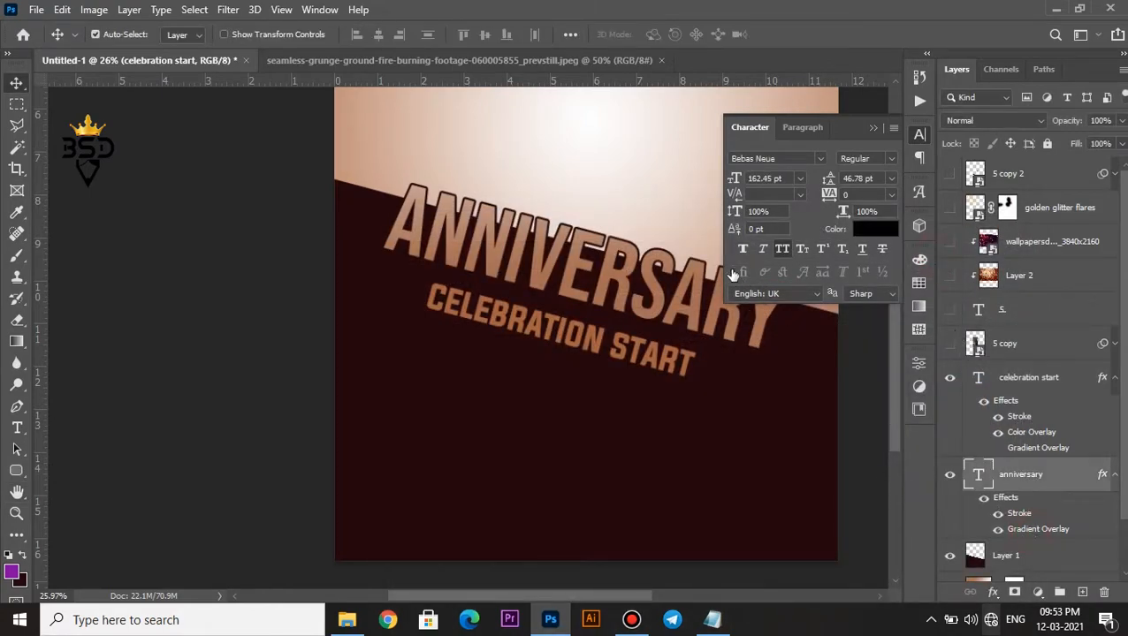
{"action": "double_click", "coordinate": [1038, 528]}
{"action": "left_click_drag", "start_coordinate": [566, 193], "coordinate": [828, 194]}
{"action": "left_click", "coordinate": [1014, 295]}
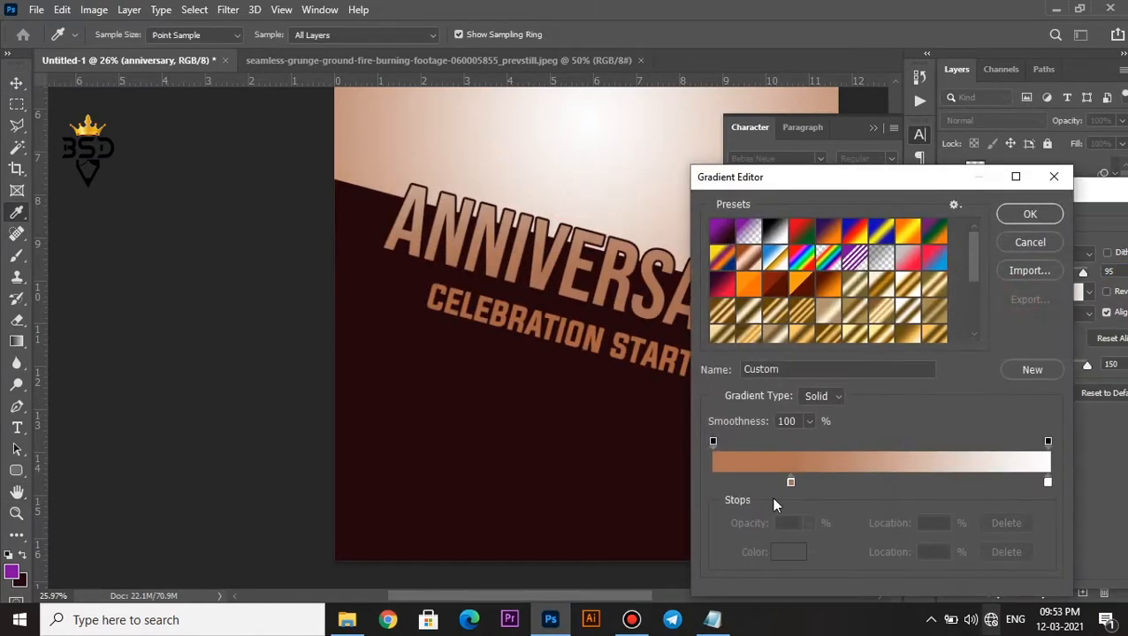
{"action": "left_click", "coordinate": [790, 481]}
{"action": "left_click", "coordinate": [788, 551]}
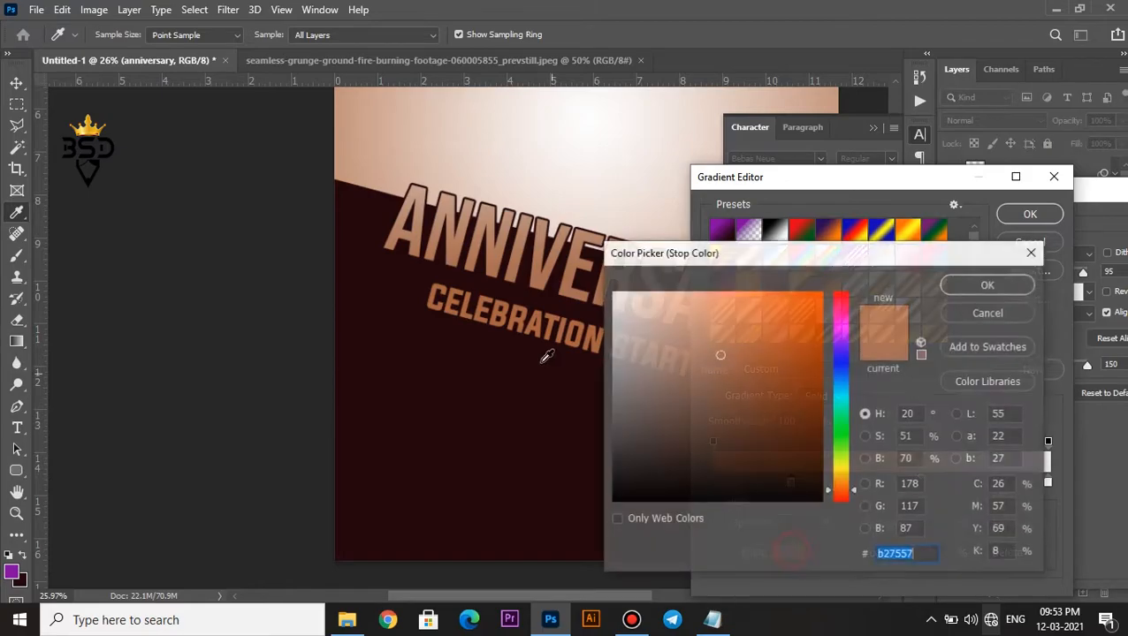
{"action": "left_click", "coordinate": [451, 309]}
{"action": "left_click", "coordinate": [994, 284]}
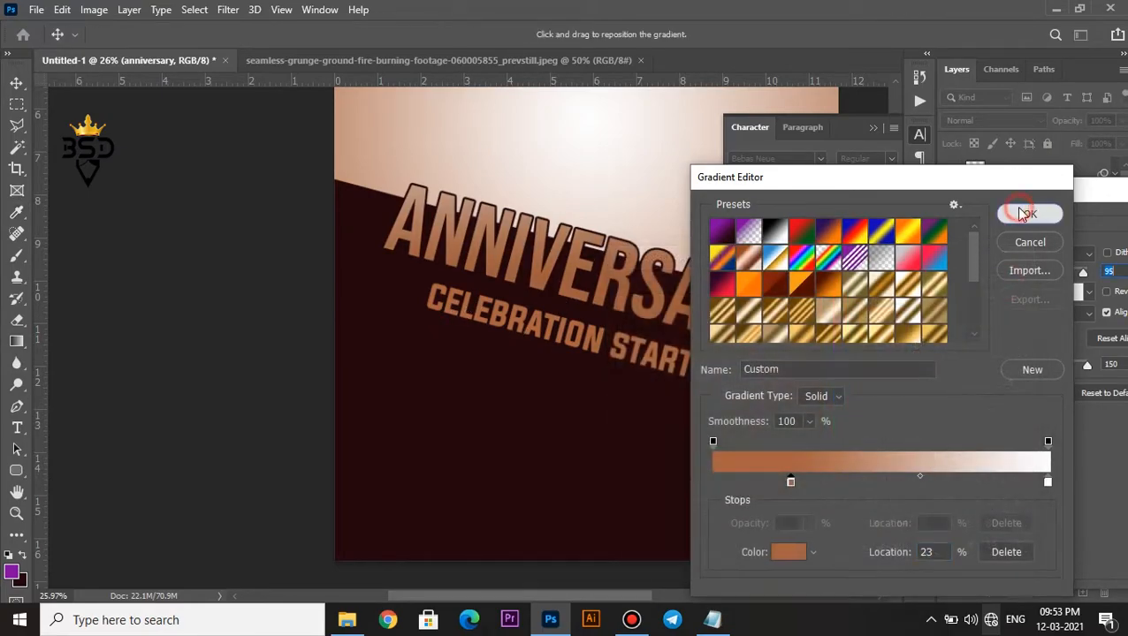
{"action": "left_click", "coordinate": [1018, 214]}
{"action": "left_click", "coordinate": [928, 246]}
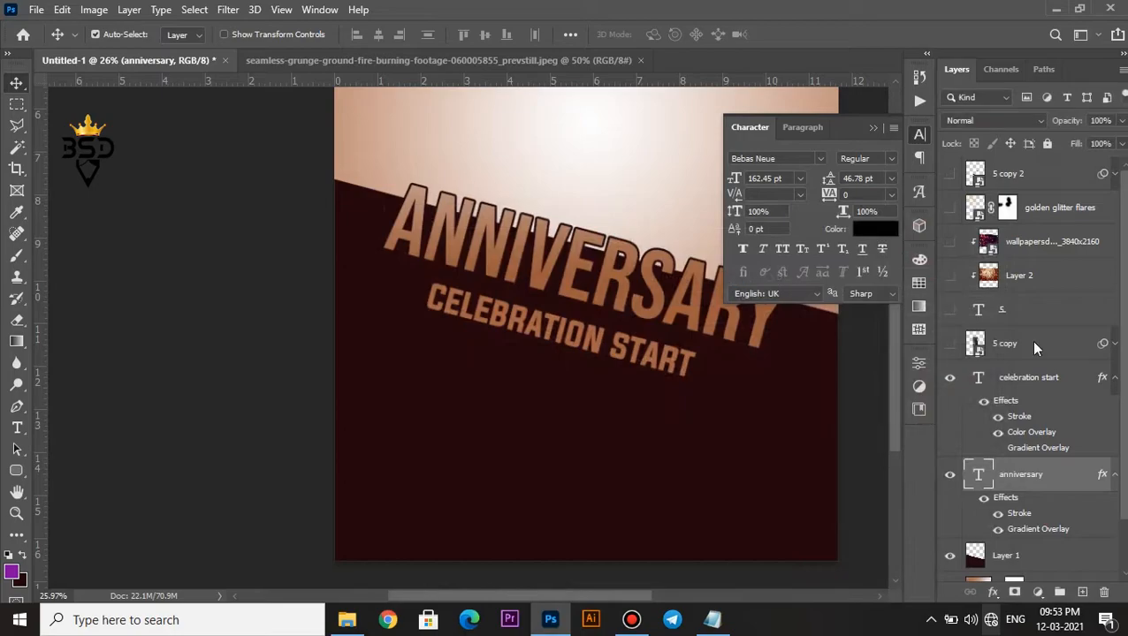
- Make the chrome 5 copy layer above the CELEBRATION START text visible again
{"action": "left_click", "coordinate": [953, 345]}
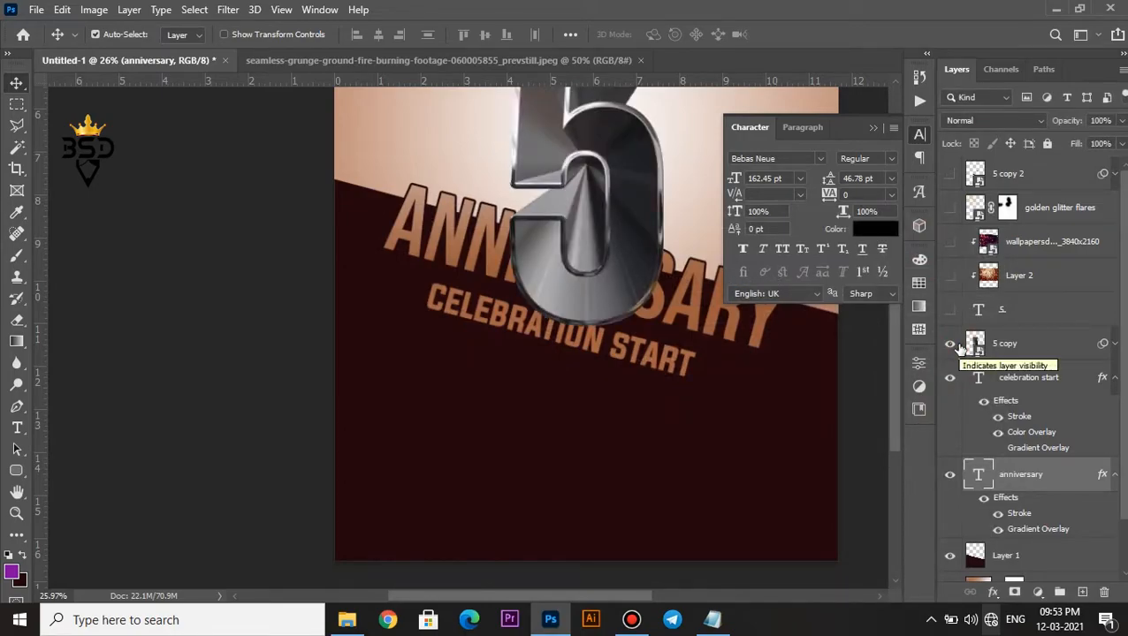
{"action": "left_click", "coordinate": [954, 343]}
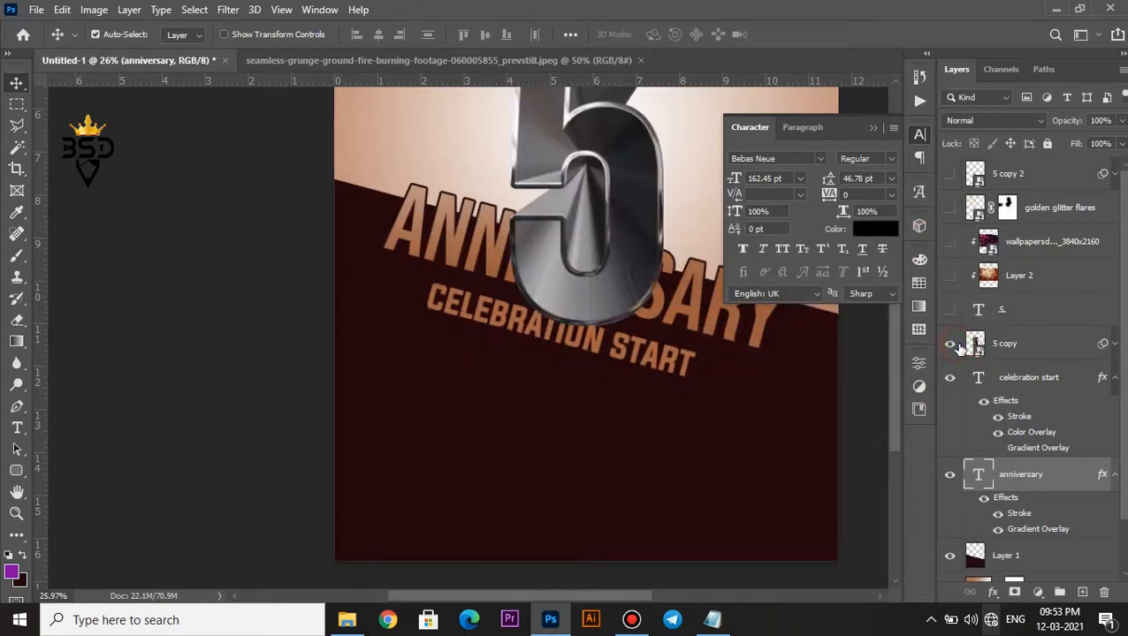
{"action": "scroll", "coordinate": [748, 323], "scroll_direction": "down", "scroll_amount": 3}
{"action": "scroll", "coordinate": [485, 373], "scroll_direction": "up", "scroll_amount": 3}
{"action": "scroll", "coordinate": [488, 380], "scroll_direction": "up", "scroll_amount": 2}
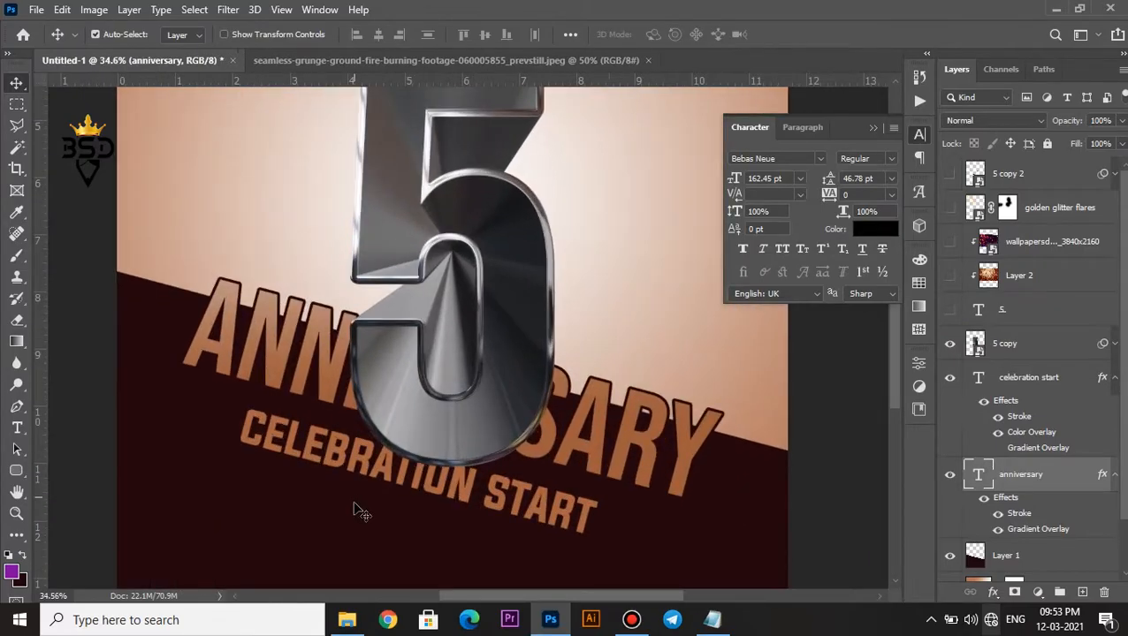
- Place the gpartical image above the ANNIVERSARY layer, rotate it about 13.8°, enlarge it and position it along the slanted maroon edge
{"action": "left_click", "coordinate": [346, 619]}
{"action": "left_click", "coordinate": [354, 167]}
{"action": "left_click_drag", "start_coordinate": [330, 152], "coordinate": [498, 442]}
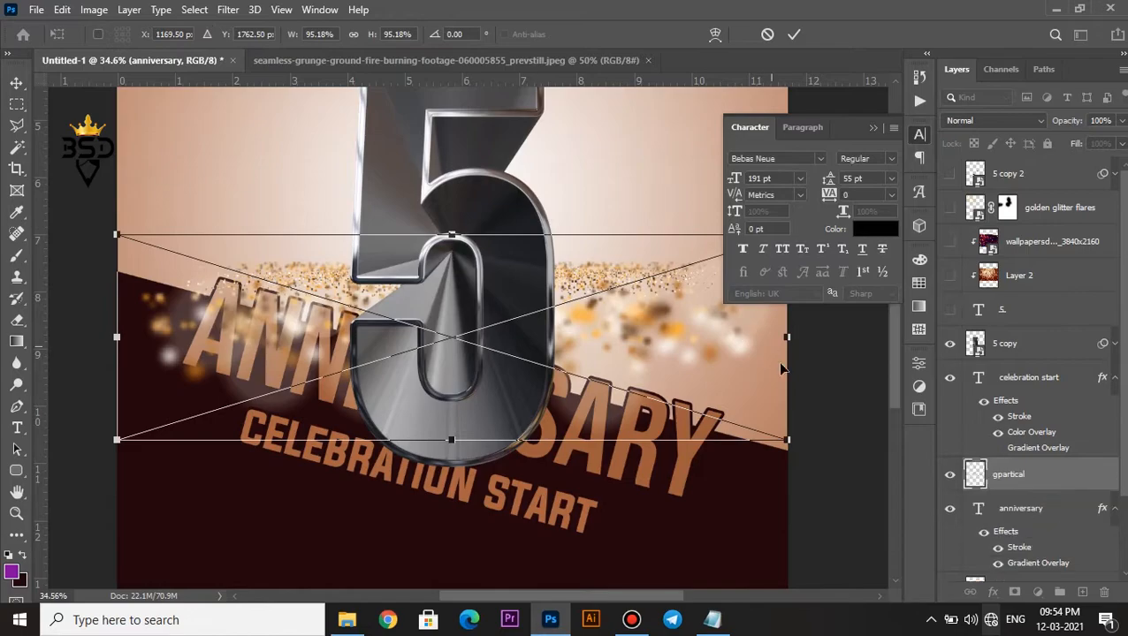
{"action": "left_click_drag", "start_coordinate": [798, 413], "coordinate": [831, 466]}
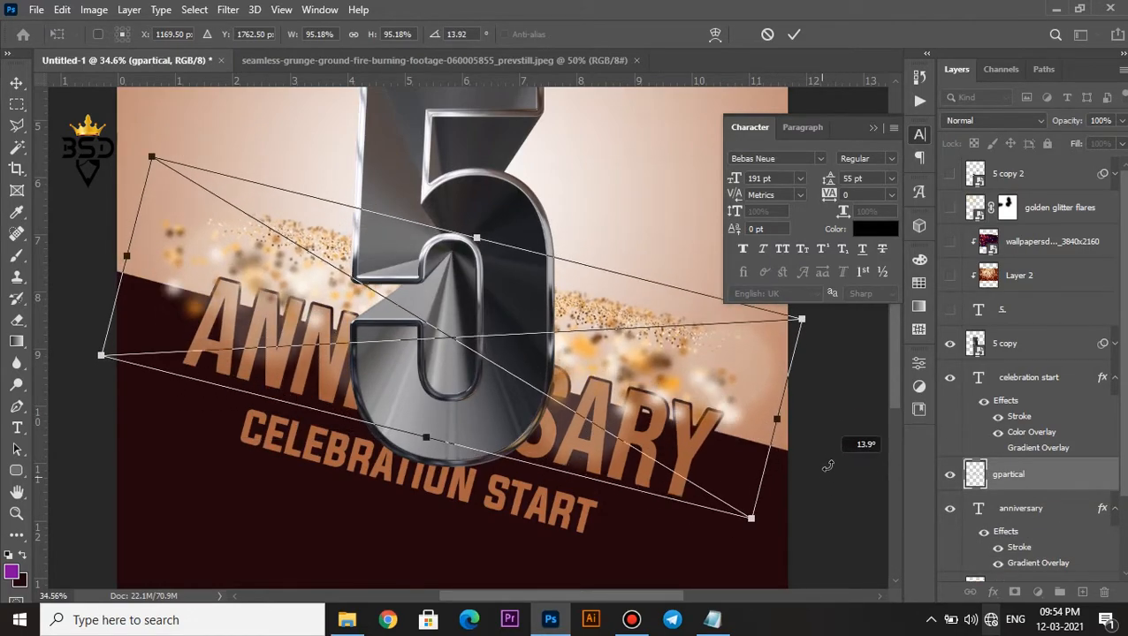
{"action": "left_click_drag", "start_coordinate": [631, 371], "coordinate": [621, 468]}
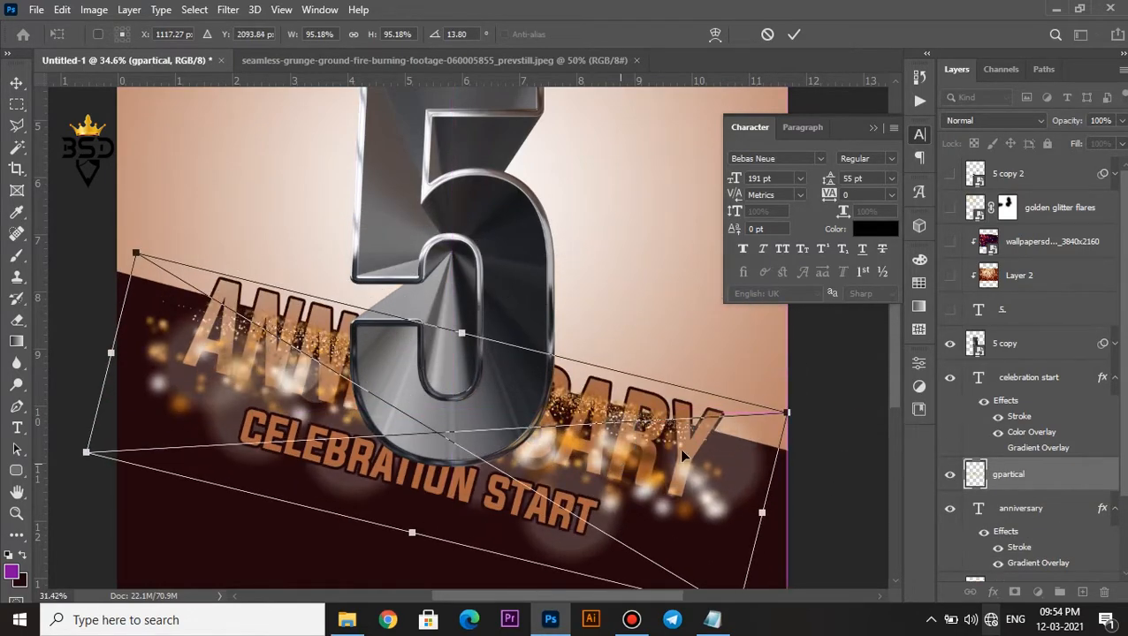
{"action": "scroll", "coordinate": [636, 451], "scroll_direction": "down", "scroll_amount": 2}
{"action": "left_click_drag", "start_coordinate": [748, 422], "coordinate": [847, 357]}
{"action": "left_click_drag", "start_coordinate": [703, 449], "coordinate": [681, 477]}
{"action": "key", "text": "Return"}
- Move the gpartical layer beneath the ANNIVERSARY layer and clip it to the maroon Layer 1
{"action": "key", "text": "ctrl+0"}
{"action": "scroll", "coordinate": [1125, 530], "scroll_direction": "down", "scroll_amount": 2}
{"action": "left_click_drag", "start_coordinate": [1016, 385], "coordinate": [1012, 463]}
{"action": "right_click", "coordinate": [1012, 463]}
{"action": "left_click", "coordinate": [853, 388]}
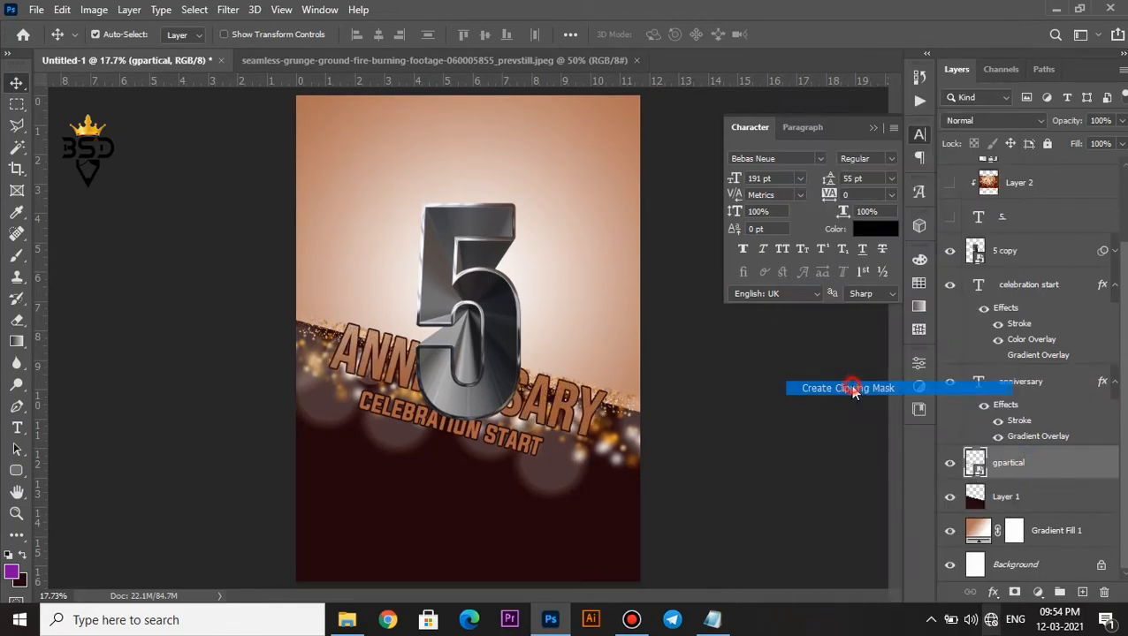
- Set the clipped gpartical layer to Screen blending at 35% opacity
{"action": "left_click", "coordinate": [1018, 119]}
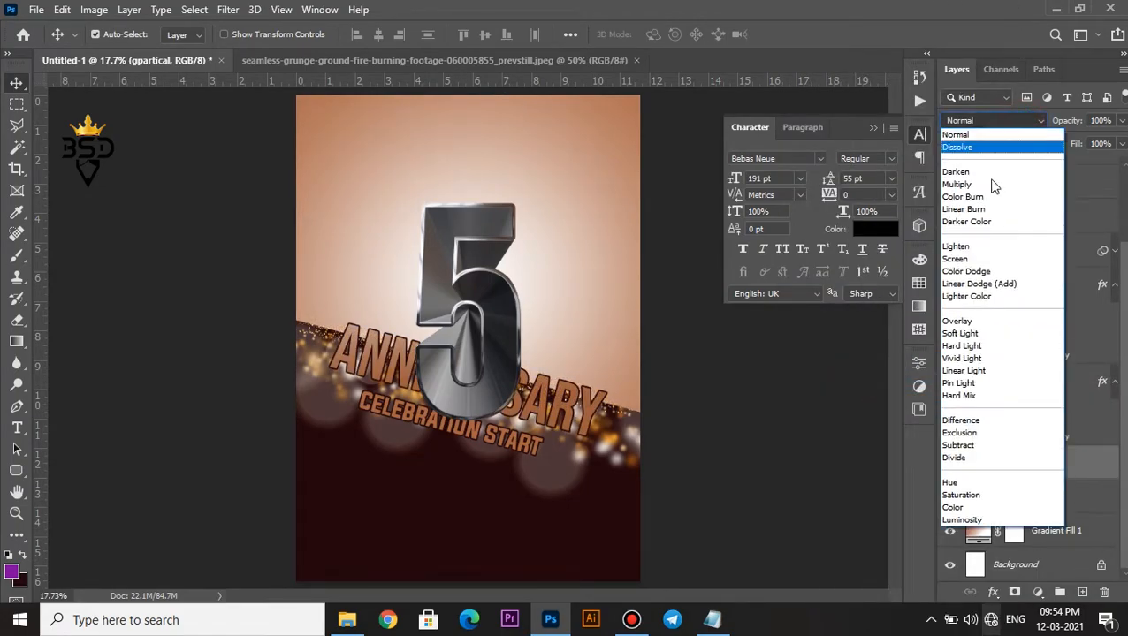
{"action": "left_click", "coordinate": [957, 259]}
{"action": "left_click_drag", "start_coordinate": [1045, 125], "coordinate": [1021, 124]}
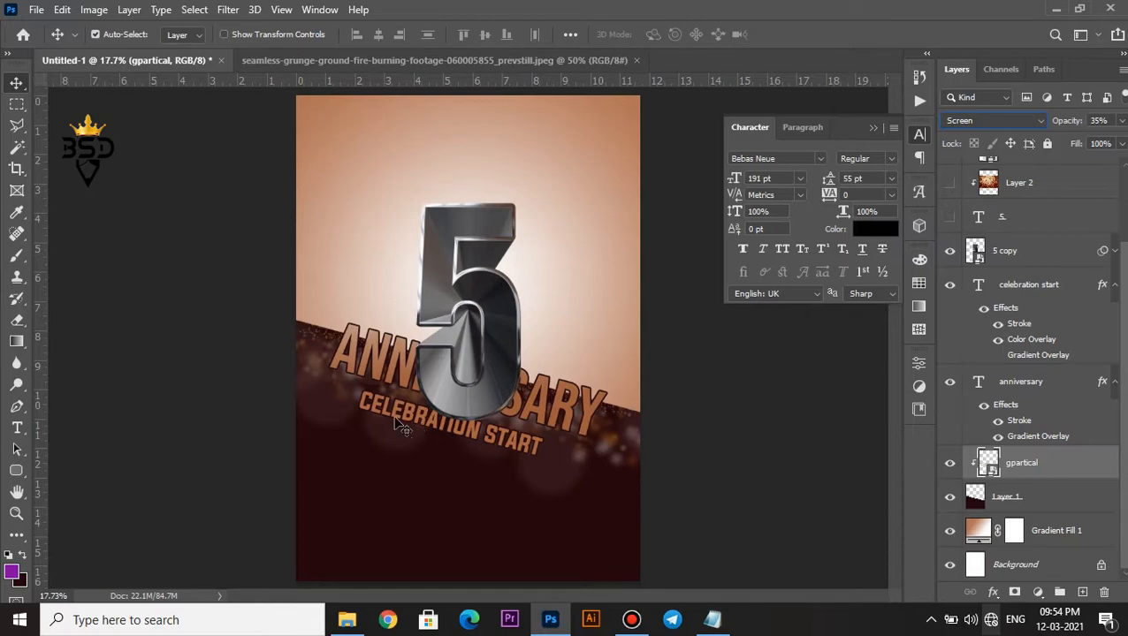
- Duplicate the gpartical layer, move the copy above the ANNIVERSARY text layer and clip it to that text
{"action": "key", "text": "space"}
{"action": "scroll", "coordinate": [460, 420], "scroll_direction": "up", "scroll_amount": 5}
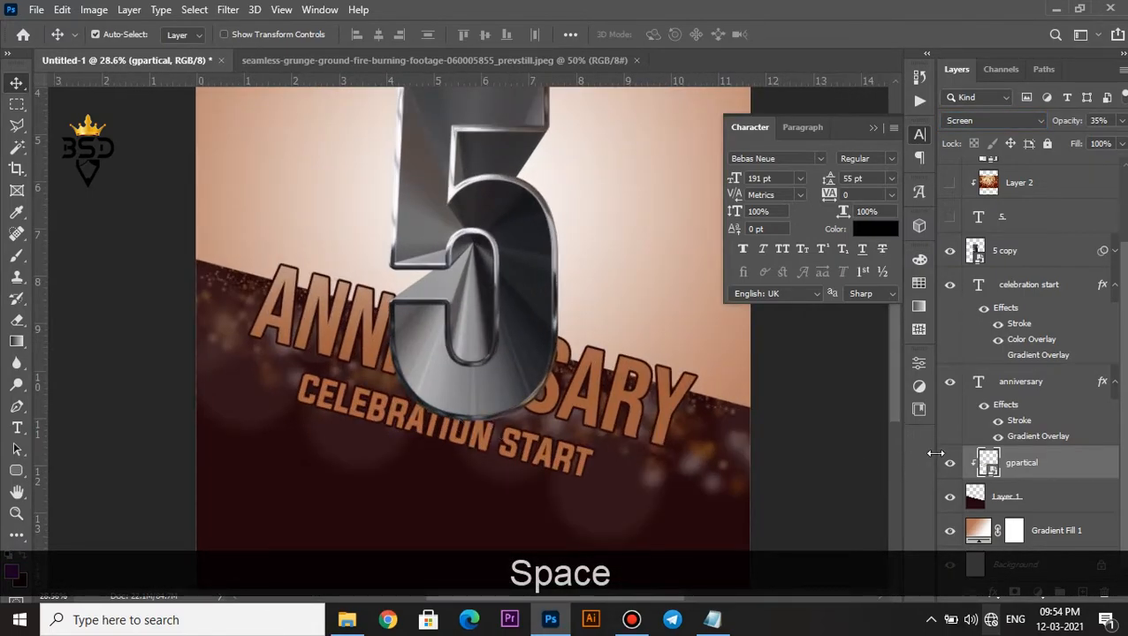
{"action": "key", "text": "ctrl+j"}
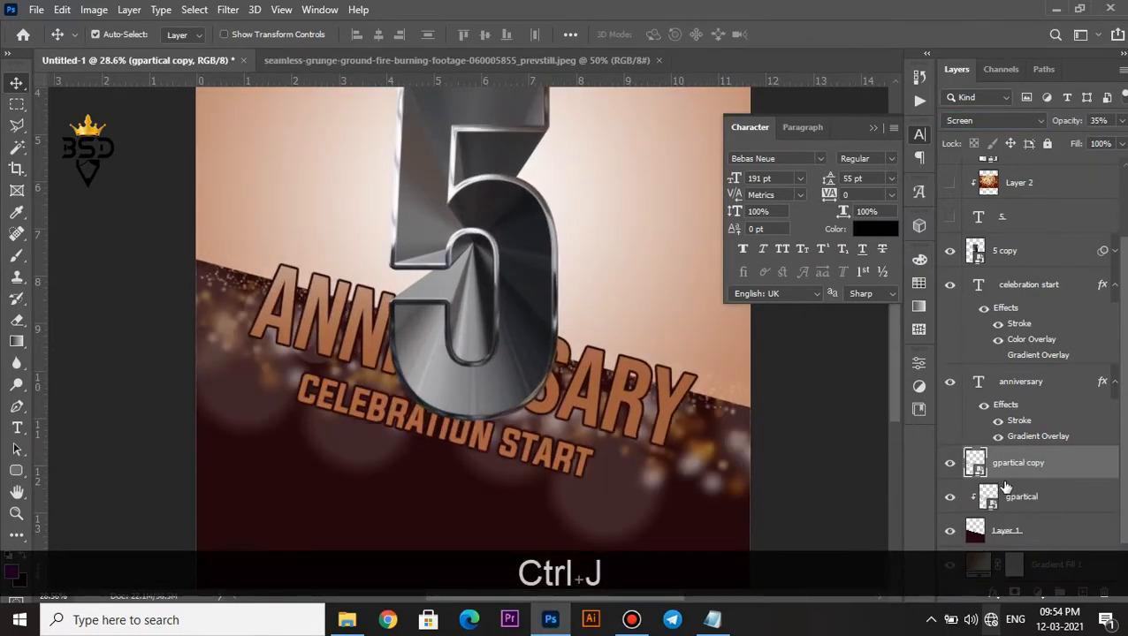
{"action": "left_click_drag", "start_coordinate": [1017, 463], "coordinate": [1017, 381]}
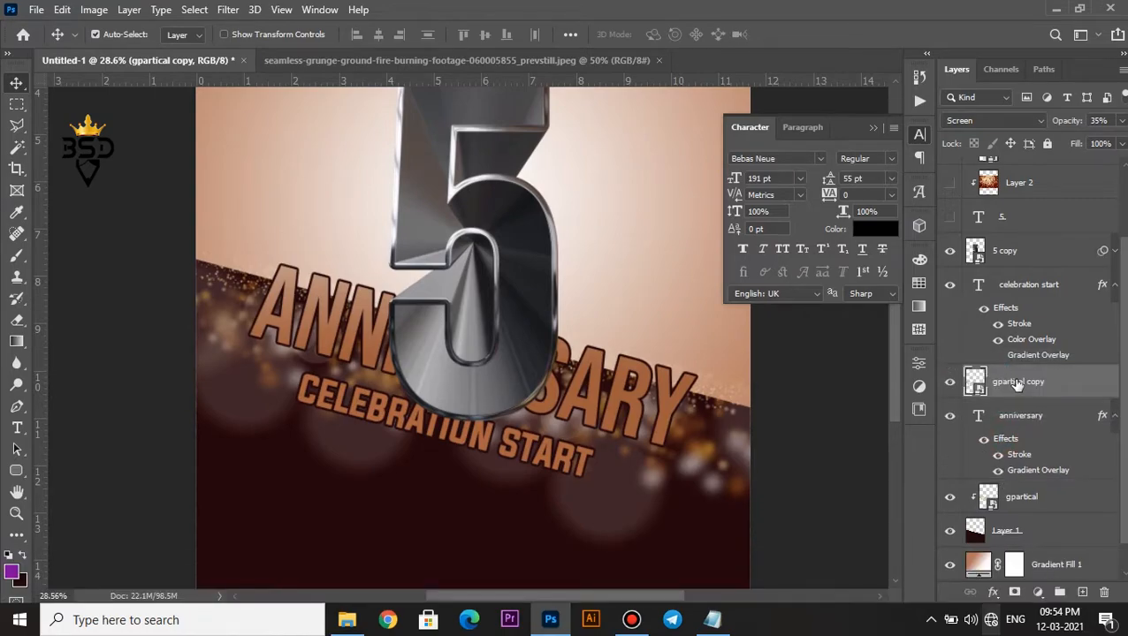
{"action": "right_click", "coordinate": [1016, 381]}
{"action": "left_click", "coordinate": [856, 389]}
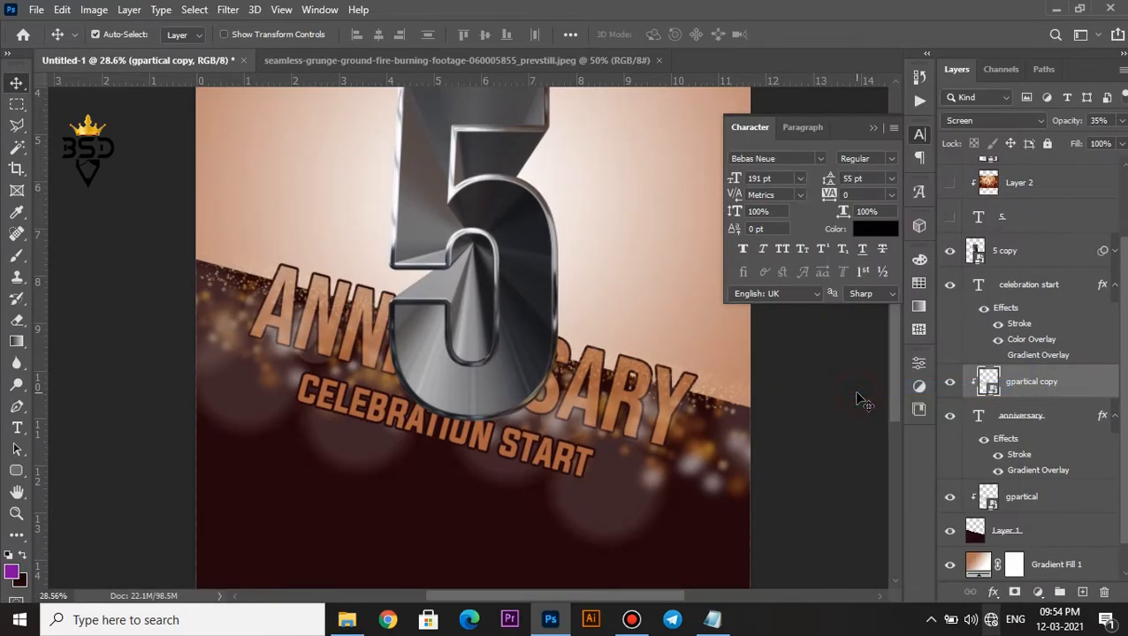
- Collapse the ANNIVERSARY text layer's effects list and convert the layer to a smart object
{"action": "left_click", "coordinate": [1115, 419]}
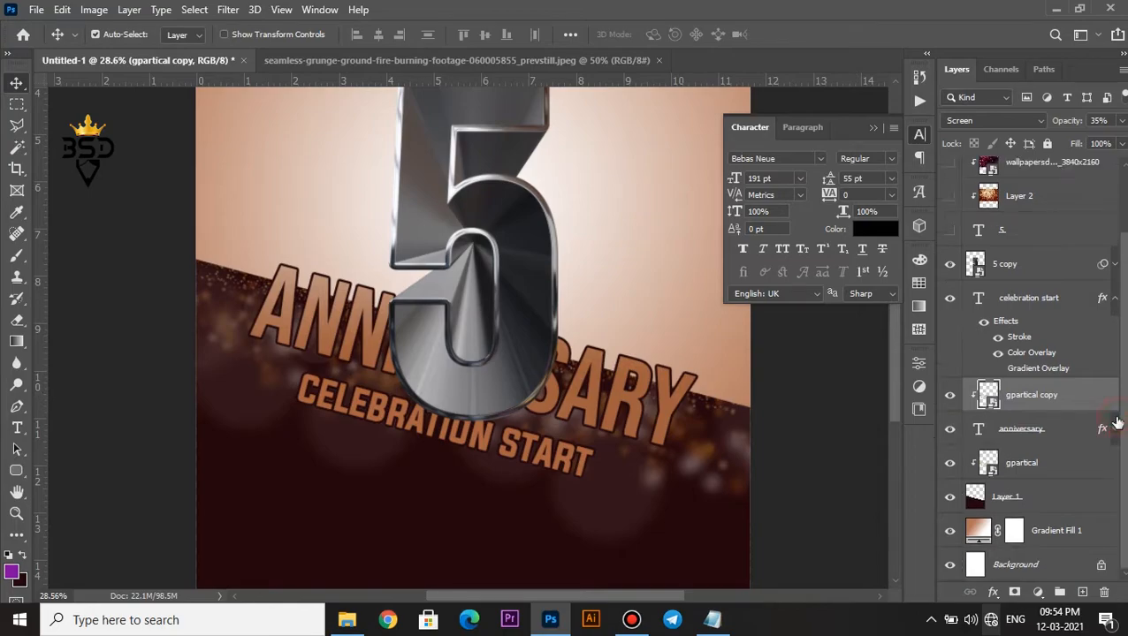
{"action": "left_click", "coordinate": [1041, 433]}
{"action": "right_click", "coordinate": [1036, 428]}
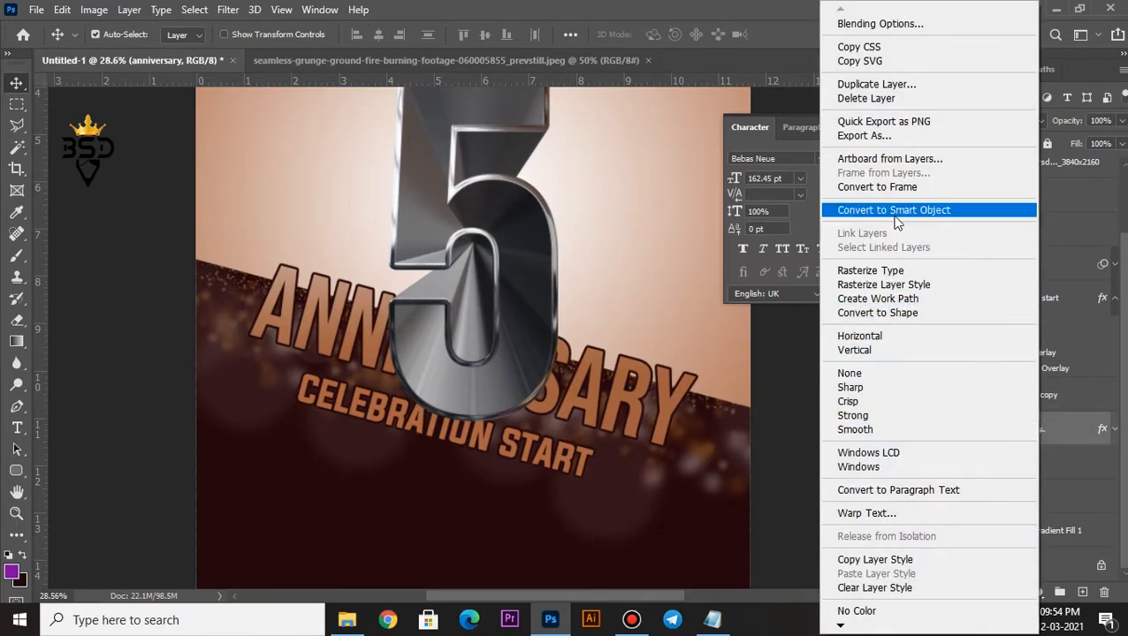
{"action": "key", "text": "Escape"}
- Try the Color Burn blend mode on the gpartical copy clipped to ANNIVERSARY
{"action": "left_click", "coordinate": [999, 396]}
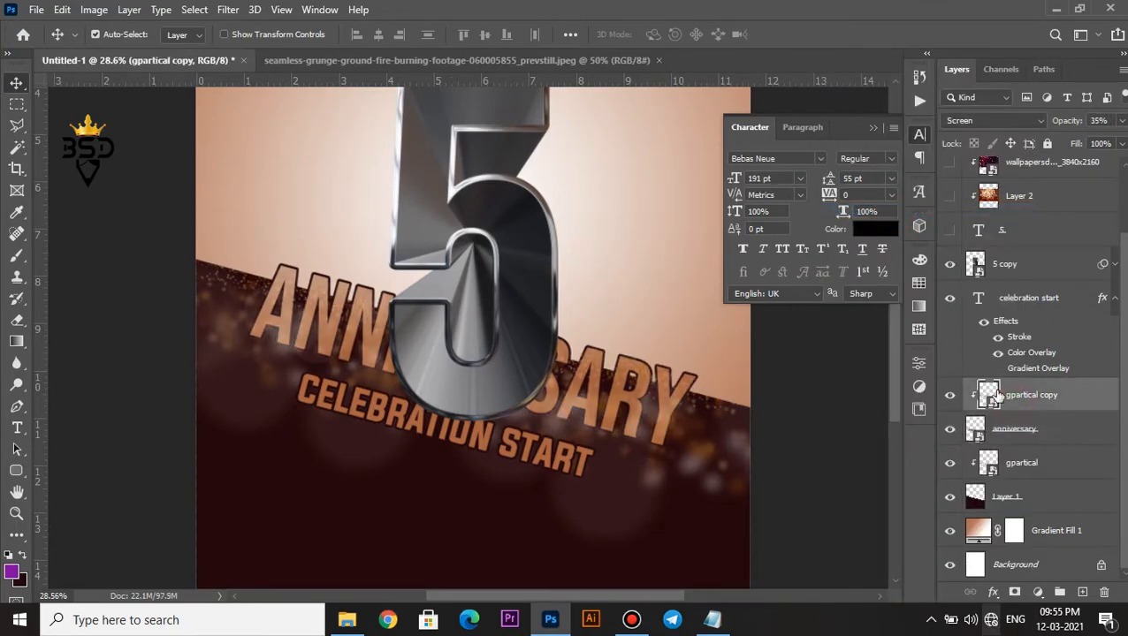
{"action": "left_click", "coordinate": [1013, 124]}
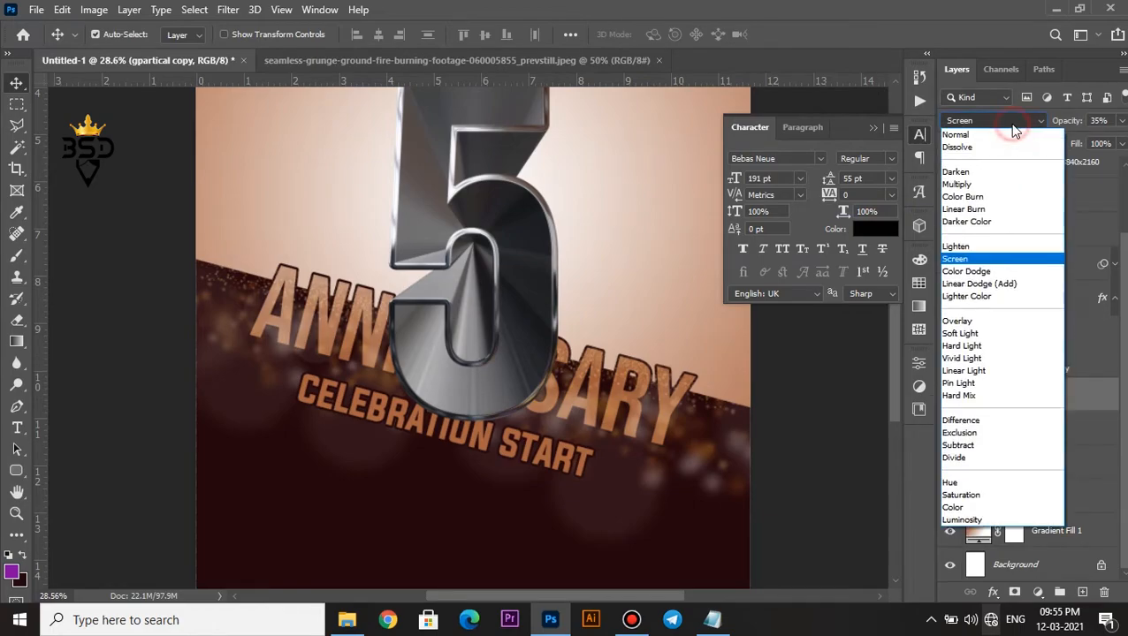
{"action": "left_click", "coordinate": [966, 198]}
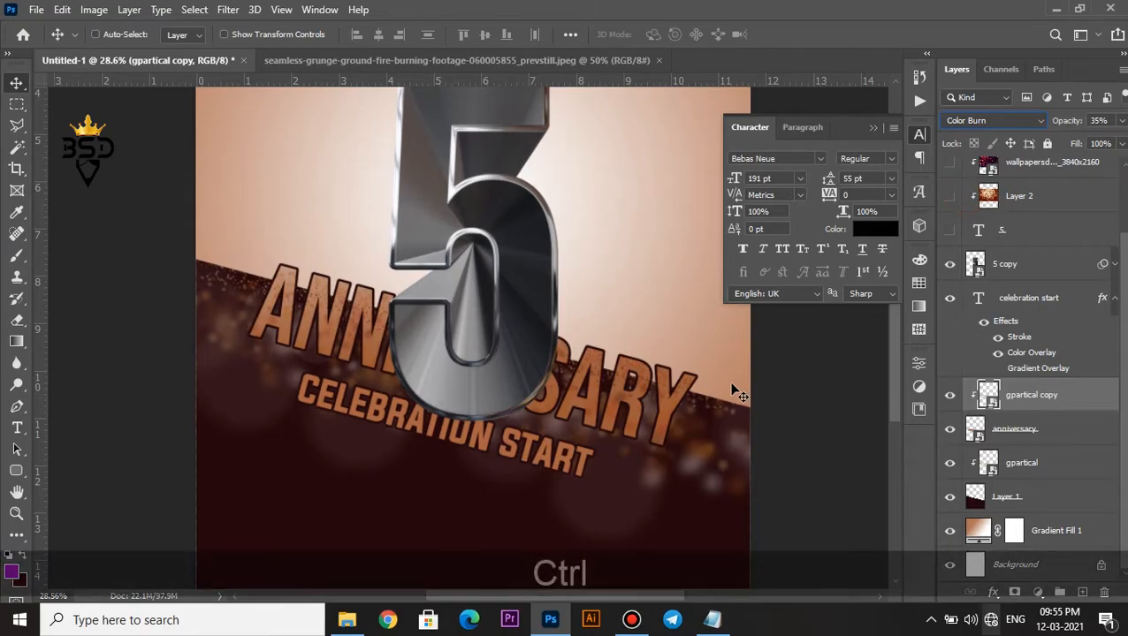
- Scale the clipped gpartical copy to about 92.2%, position it over the ANNIVERSARY title and set its blend mode to Screen
{"action": "key", "text": "ctrl+t"}
{"action": "left_click_drag", "start_coordinate": [854, 375], "coordinate": [651, 418]}
{"action": "left_click_drag", "start_coordinate": [805, 340], "coordinate": [744, 368]}
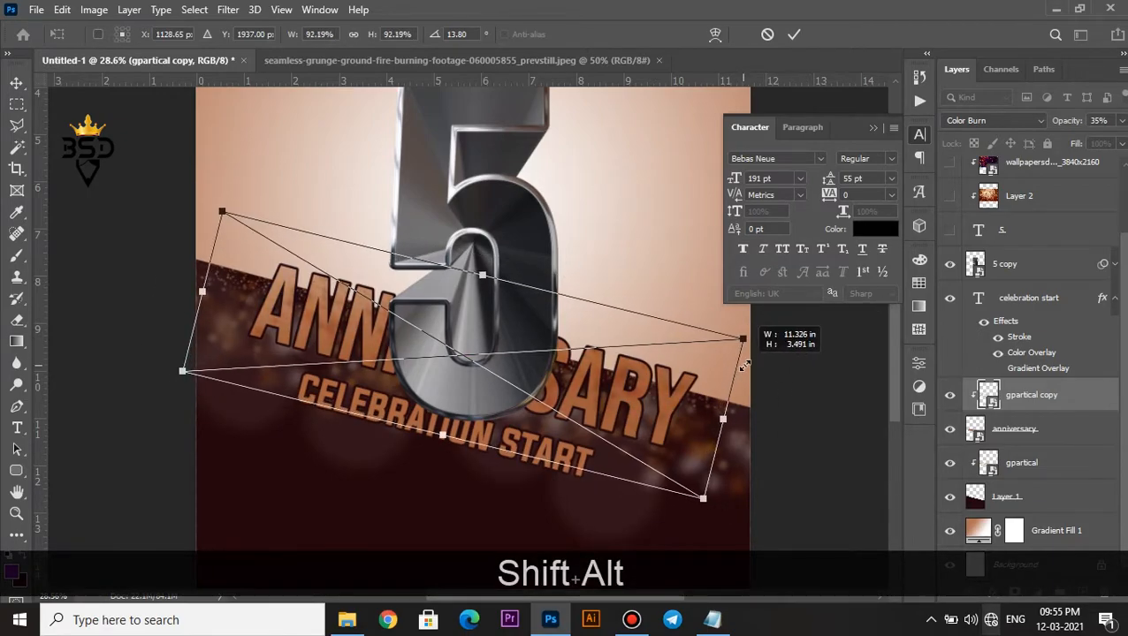
{"action": "key", "text": "Return"}
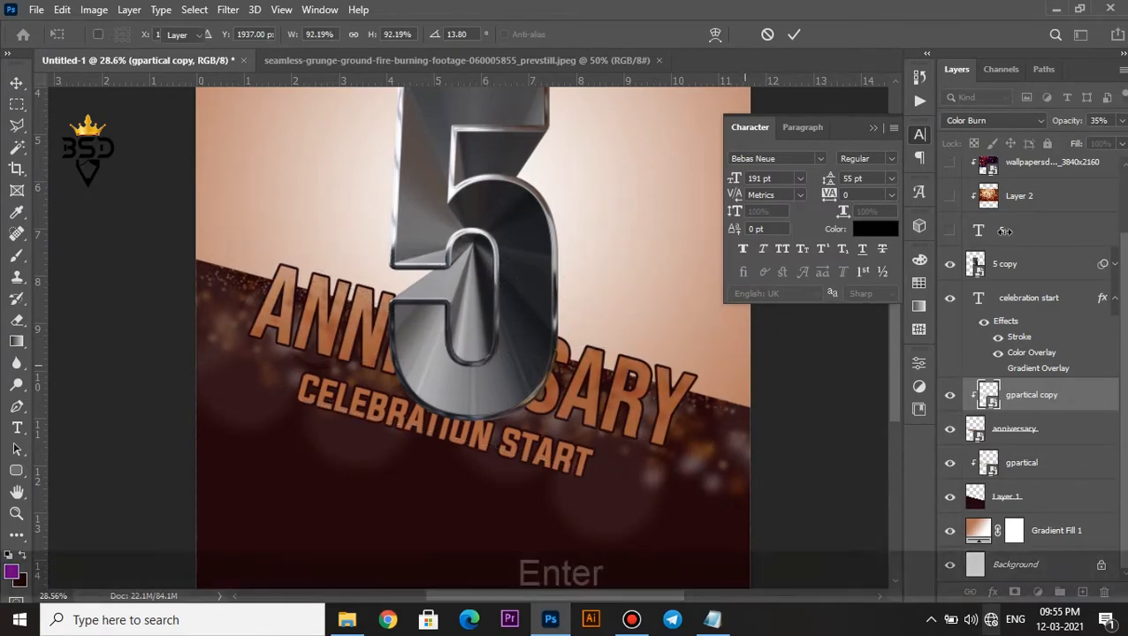
{"action": "left_click", "coordinate": [1004, 121]}
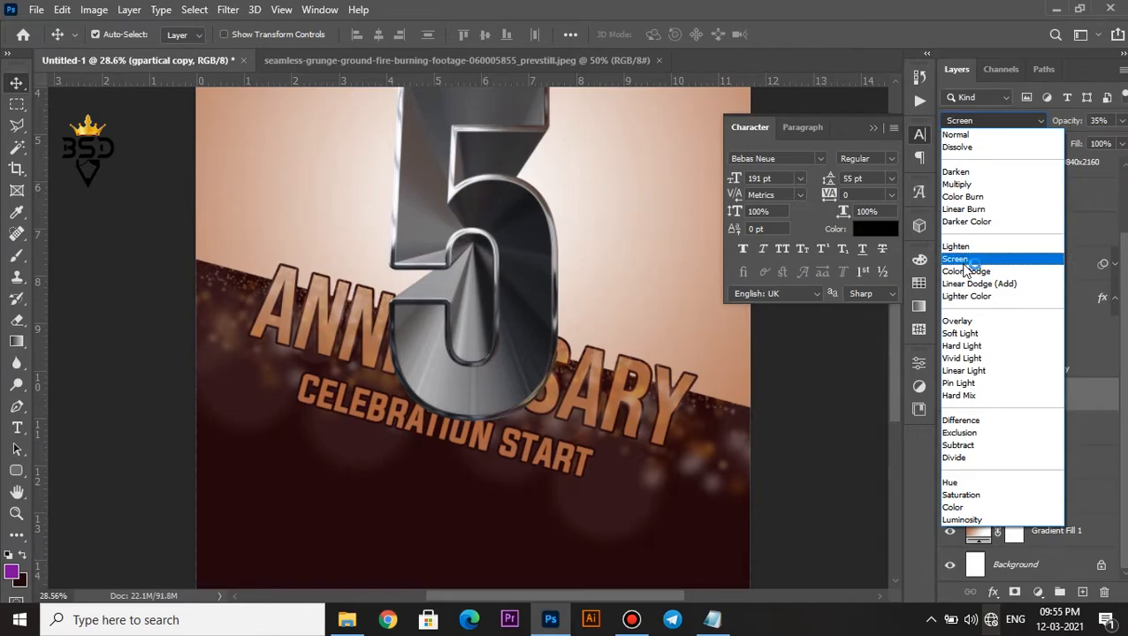
{"action": "left_click", "coordinate": [964, 260]}
- Examine the chrome 5 and the particle-textured slanted titles, both close up and across the whole poster
{"action": "left_click", "coordinate": [1027, 298]}
{"action": "scroll", "coordinate": [481, 339], "scroll_direction": "down", "scroll_amount": 3}
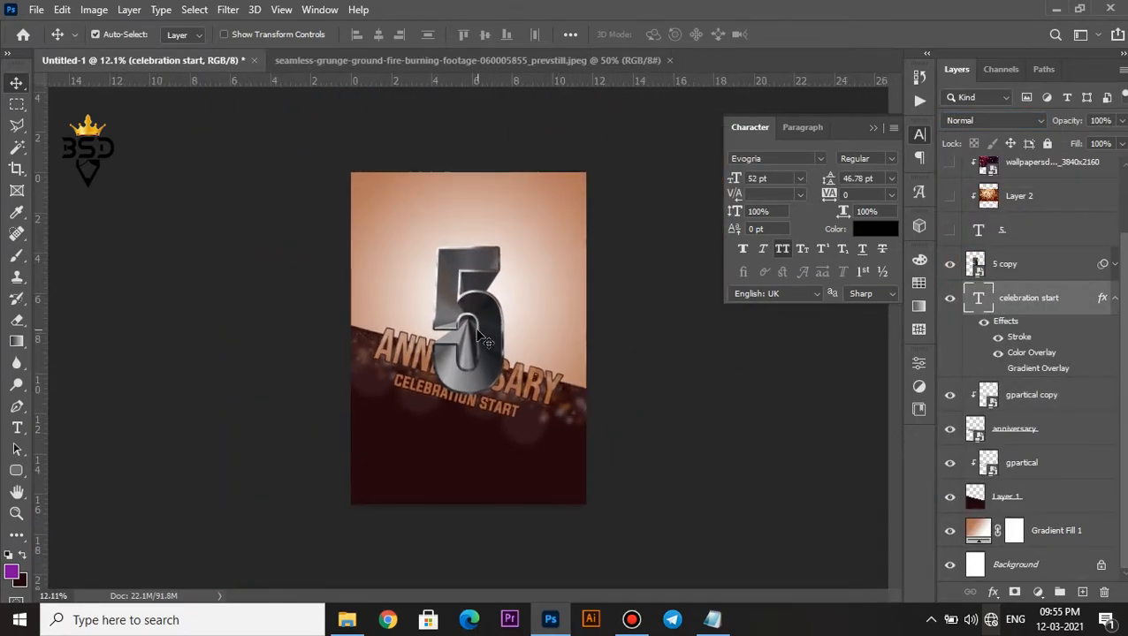
{"action": "scroll", "coordinate": [481, 339], "scroll_direction": "up", "scroll_amount": 3}
{"action": "key", "text": "space"}
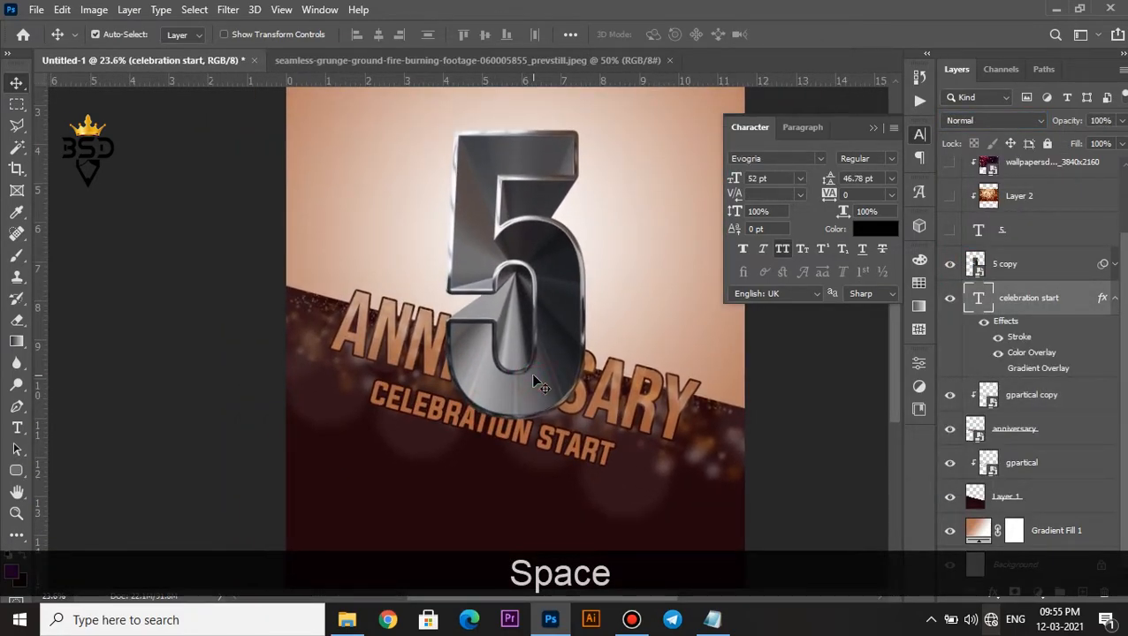
{"action": "scroll", "coordinate": [530, 380], "scroll_direction": "down", "scroll_amount": 2}
{"action": "scroll", "coordinate": [504, 371], "scroll_direction": "up", "scroll_amount": 2}
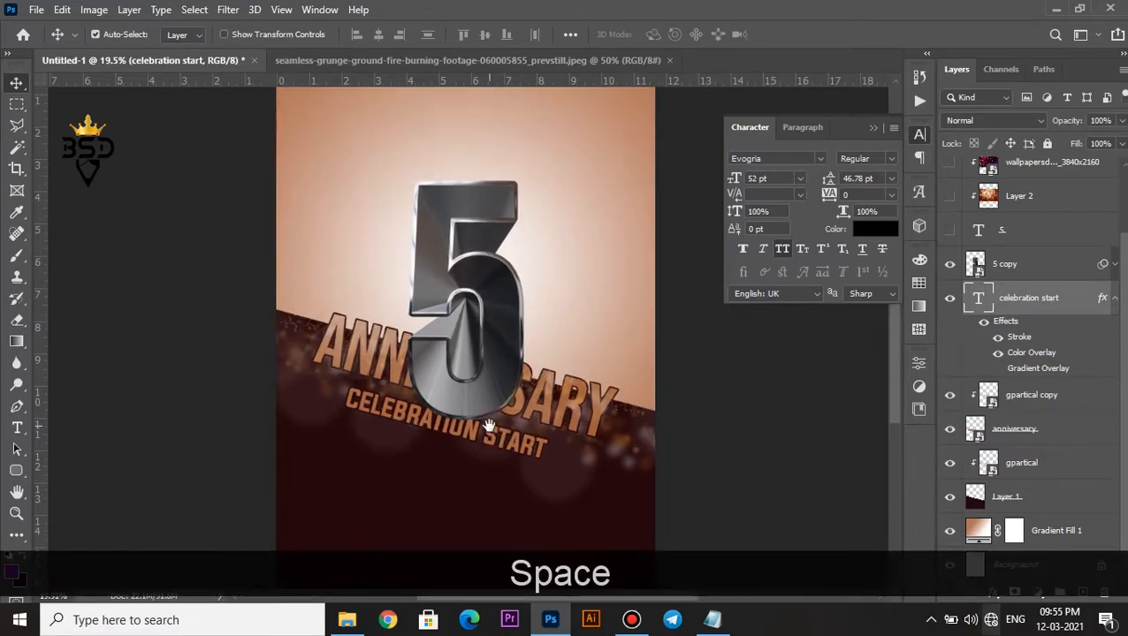
{"action": "scroll", "coordinate": [488, 427], "scroll_direction": "up", "scroll_amount": 1}
{"action": "scroll", "coordinate": [575, 398], "scroll_direction": "down", "scroll_amount": 3}
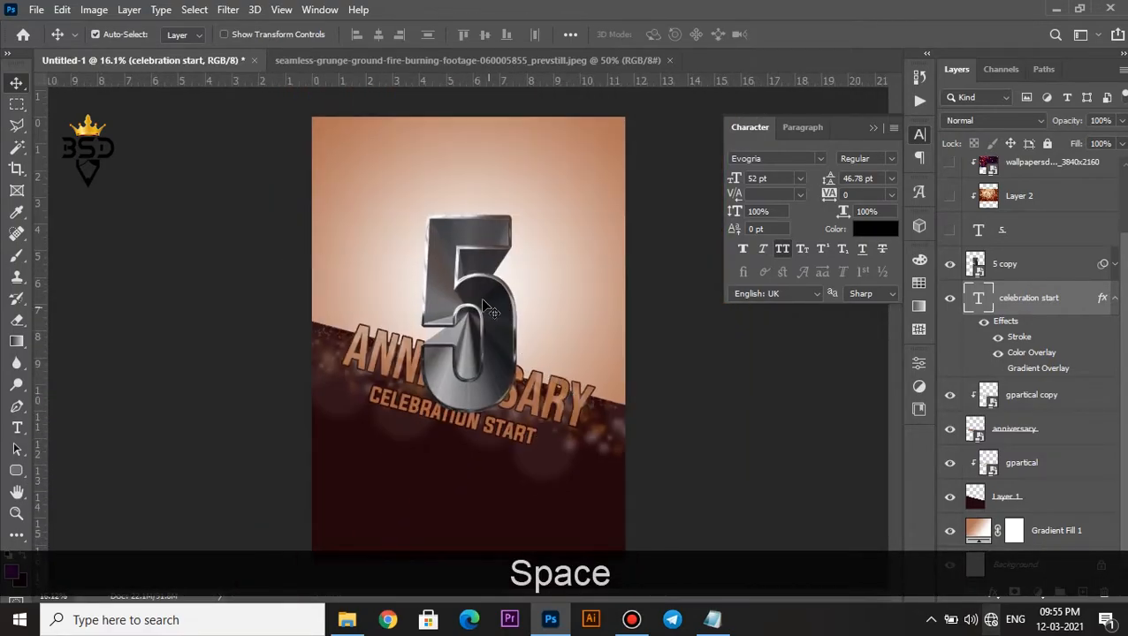
{"action": "scroll", "coordinate": [482, 318], "scroll_direction": "up", "scroll_amount": 1}
- Show the hidden 5 text, its two texture layers, the golden glitter flares and the 5 copy 2 layer
{"action": "left_click_drag", "start_coordinate": [950, 237], "coordinate": [949, 166]}
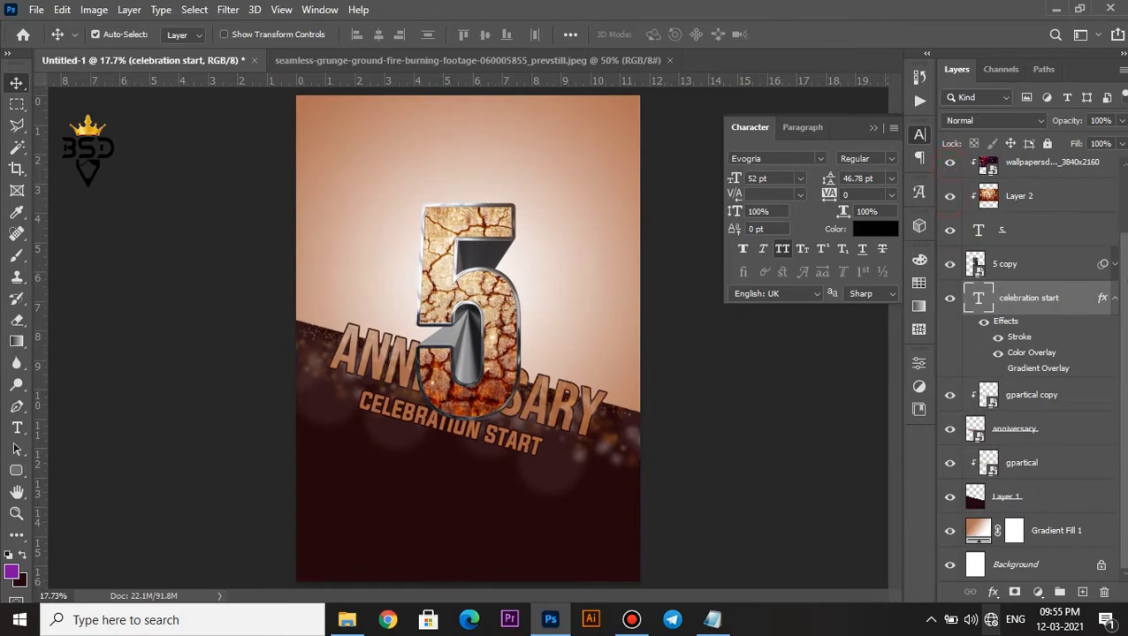
{"action": "scroll", "coordinate": [986, 205], "scroll_direction": "up", "scroll_amount": 2}
{"action": "left_click", "coordinate": [950, 210]}
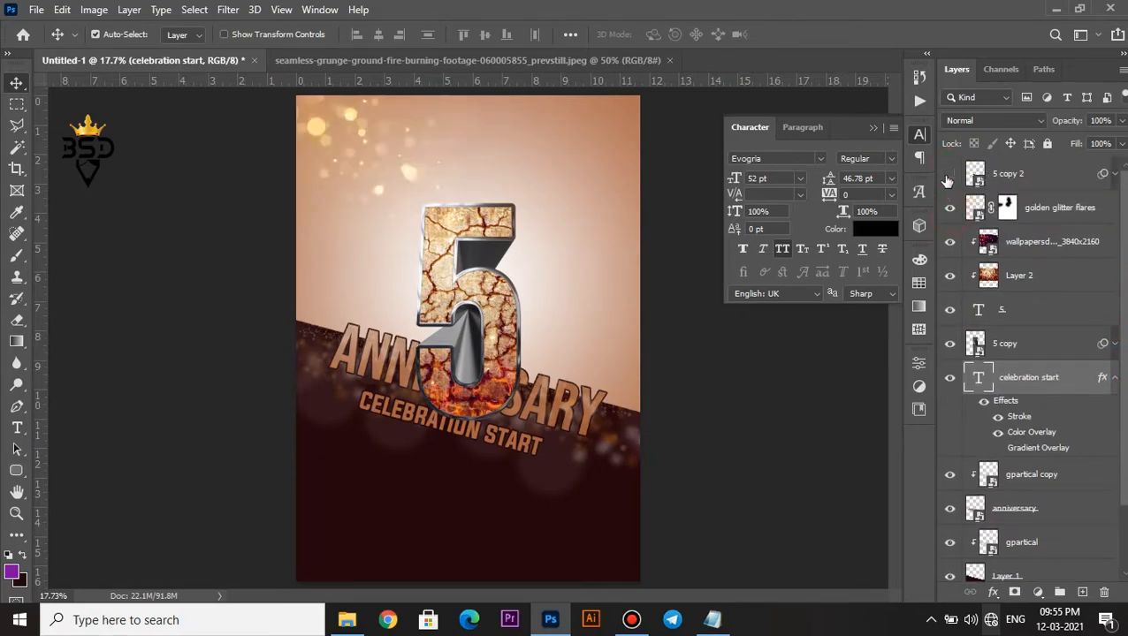
{"action": "left_click", "coordinate": [948, 175]}
- Move the golden glitter flares layer above 5 copy 2 in the layer stack
{"action": "scroll", "coordinate": [558, 352], "scroll_direction": "up", "scroll_amount": 1}
{"action": "left_click", "coordinate": [1025, 344]}
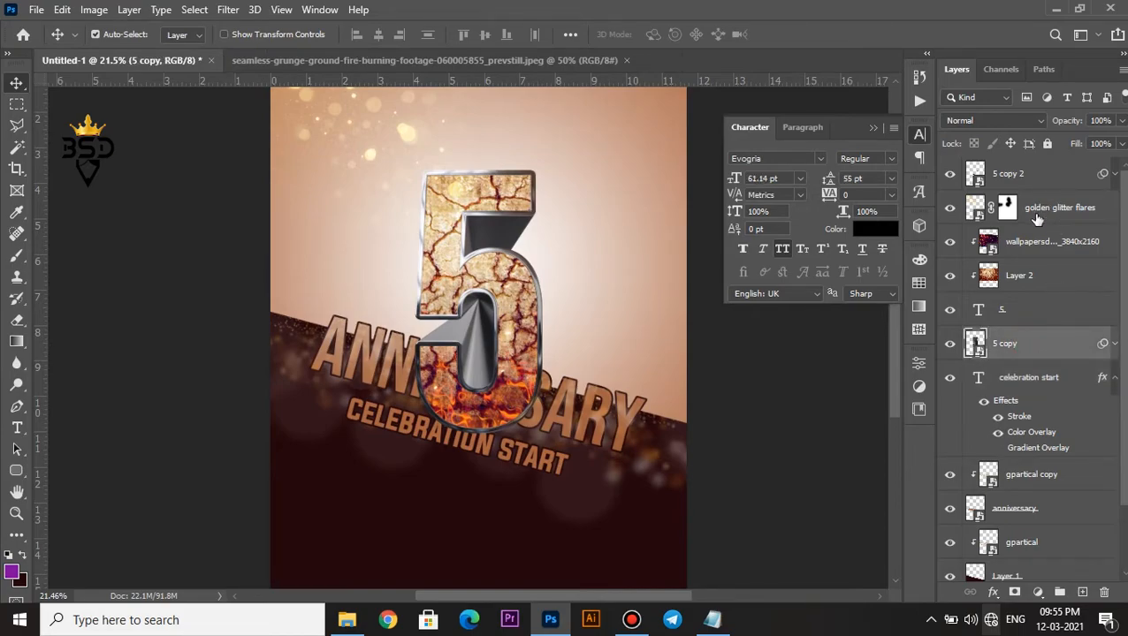
{"action": "left_click", "coordinate": [1036, 213]}
{"action": "left_click_drag", "start_coordinate": [1041, 212], "coordinate": [1029, 170]}
- Enlarge all layers from 5 copy 2 down to 5 copy together to about 112.9% and nudge them slightly upward
{"action": "left_click", "coordinate": [1030, 210]}
{"action": "left_click", "coordinate": [1027, 345], "text": "shift"}
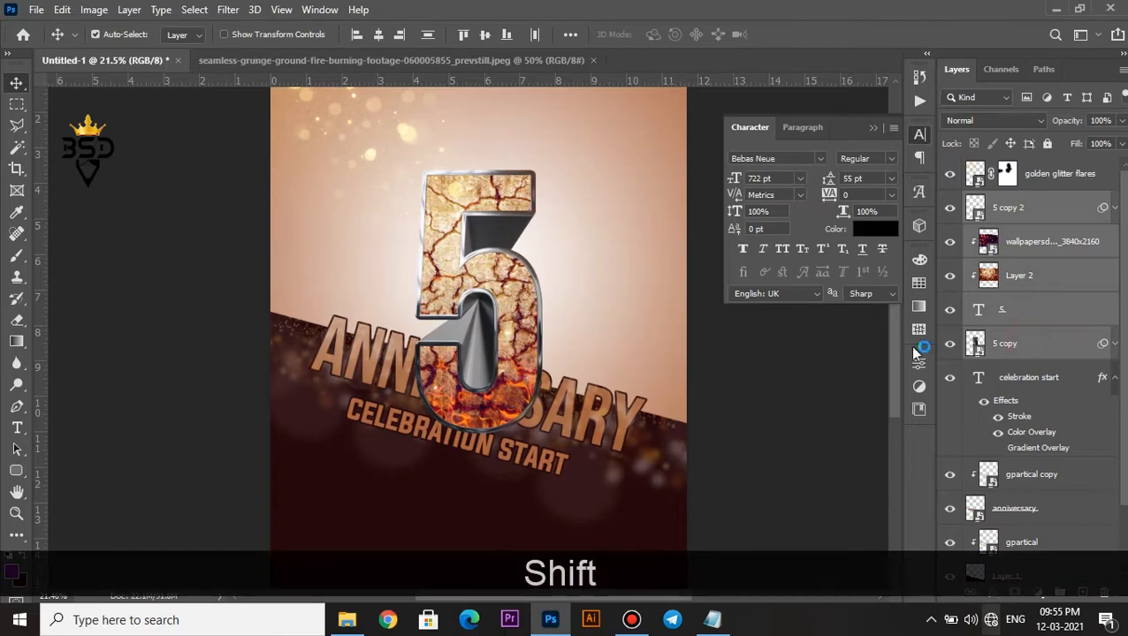
{"action": "scroll", "coordinate": [609, 347], "scroll_direction": "down", "scroll_amount": 1}
{"action": "key", "text": "ctrl+t"}
{"action": "left_click", "coordinate": [581, 253]}
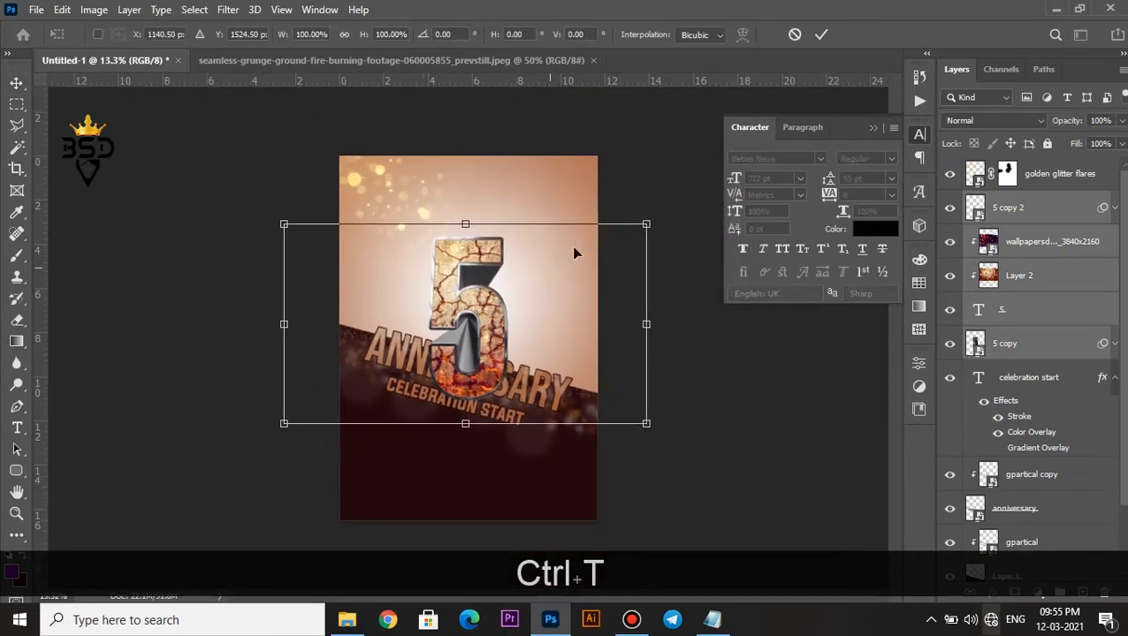
{"action": "left_click_drag", "start_coordinate": [651, 220], "coordinate": [679, 224]}
{"action": "key", "text": "Up"}
{"action": "key", "text": "Up"}
{"action": "key", "text": "Up"}
{"action": "key", "text": "Up"}
{"action": "key", "text": "Up"}
{"action": "key", "text": "Up"}
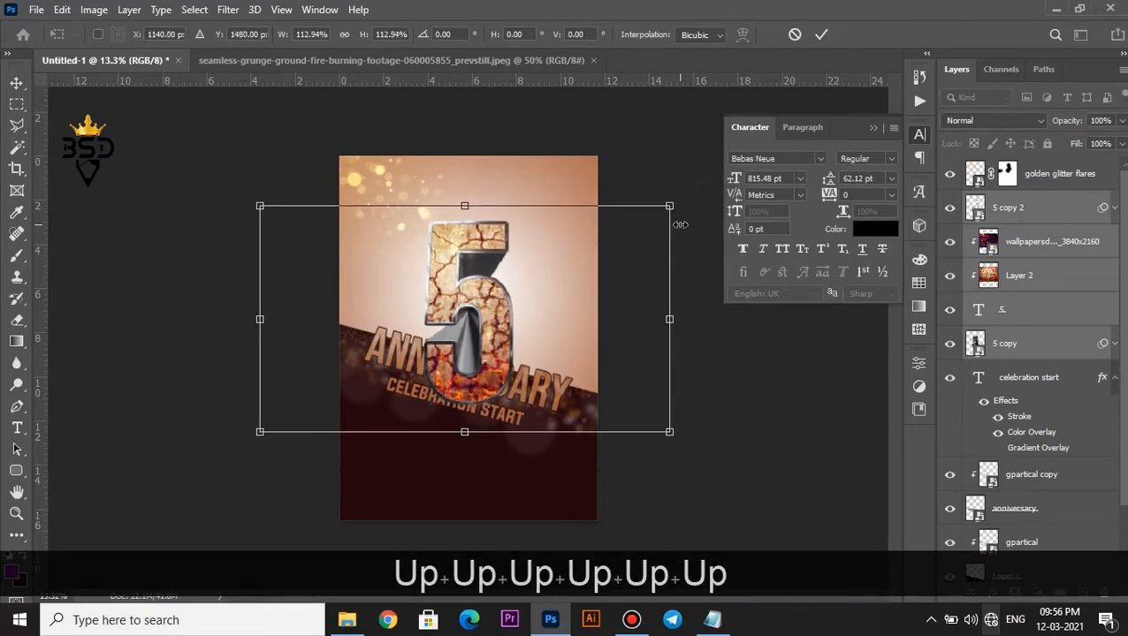
{"action": "key", "text": "Return"}
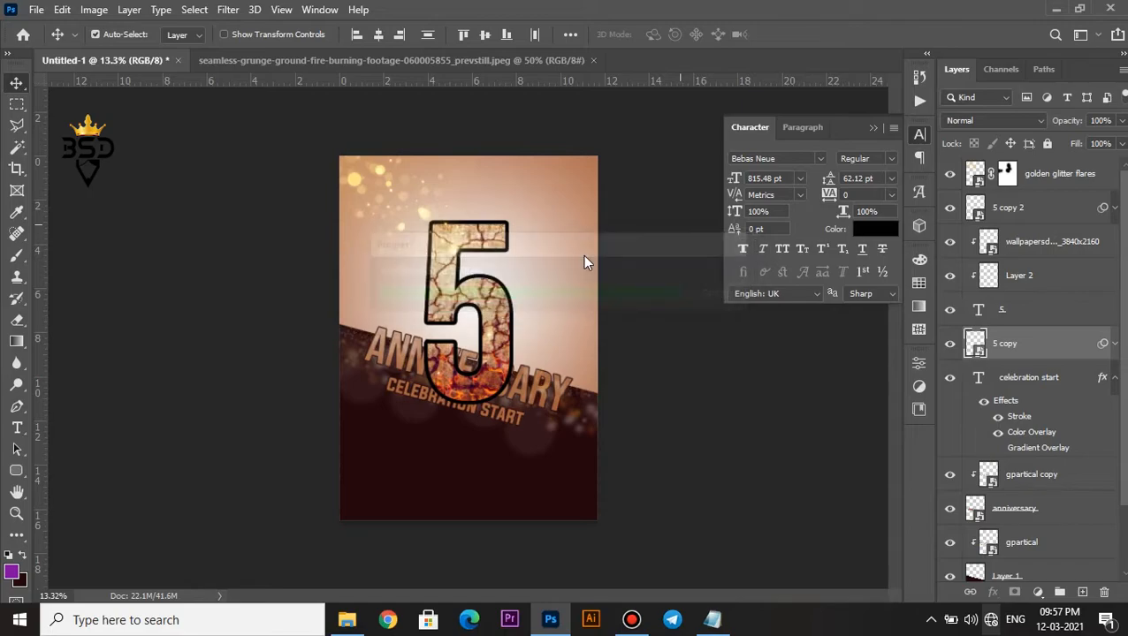
- Duplicate the CELEBRATION START text and place the copy directly below the original
{"action": "scroll", "coordinate": [508, 316], "scroll_direction": "up", "scroll_amount": 1}
{"action": "scroll", "coordinate": [508, 317], "scroll_direction": "up", "scroll_amount": 2}
{"action": "scroll", "coordinate": [508, 316], "scroll_direction": "down", "scroll_amount": 2}
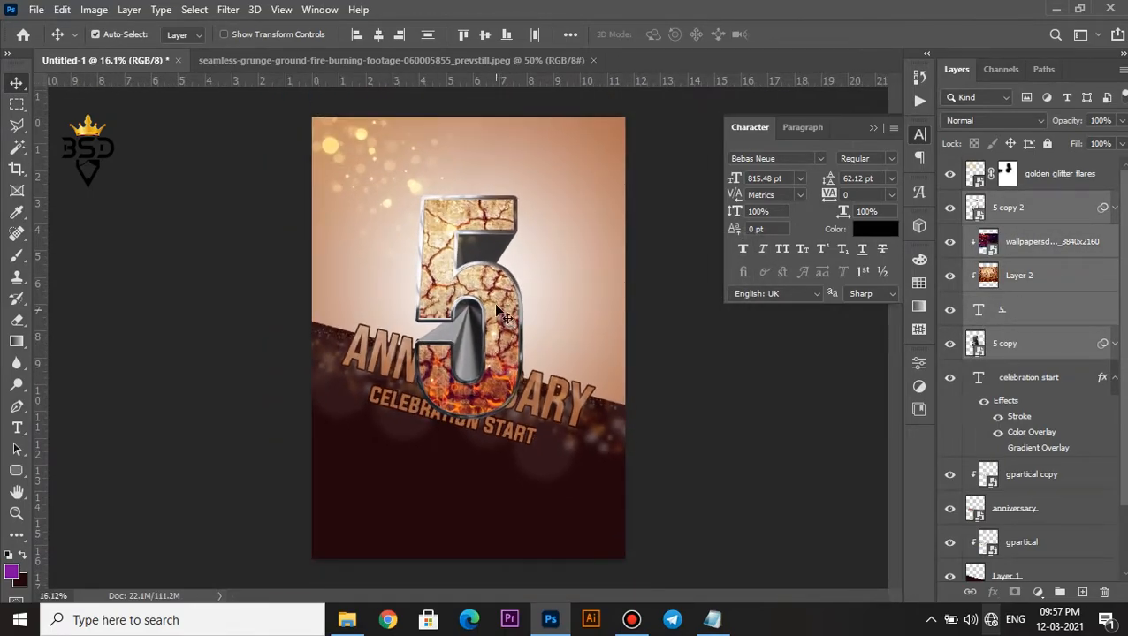
{"action": "scroll", "coordinate": [495, 439], "scroll_direction": "up", "scroll_amount": 1}
{"action": "key", "text": "space"}
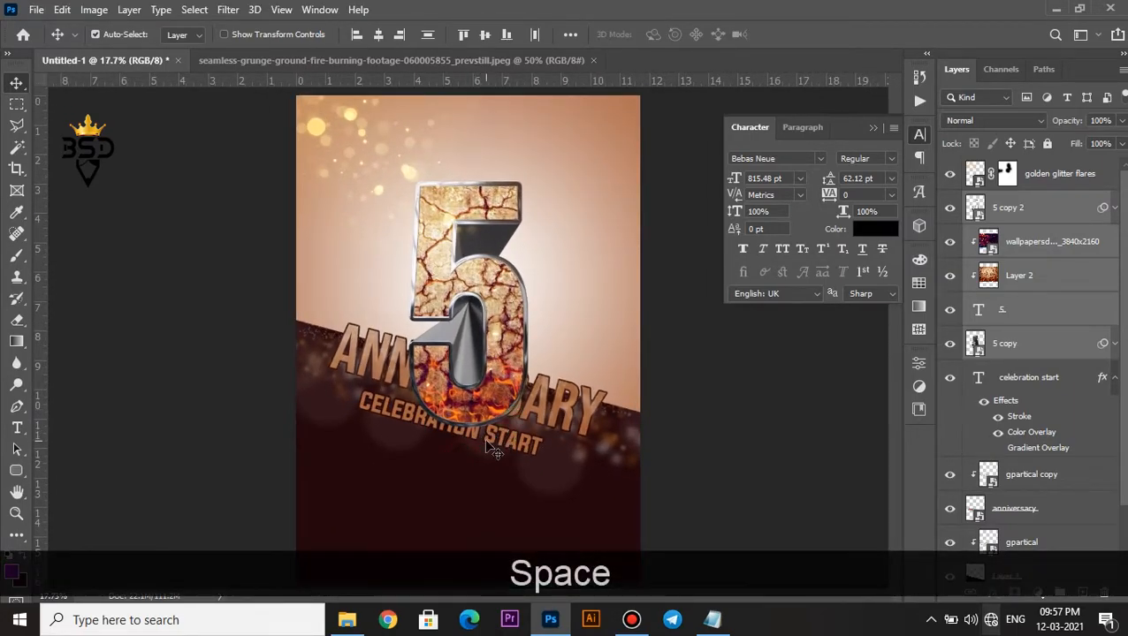
{"action": "scroll", "coordinate": [493, 450], "scroll_direction": "up", "scroll_amount": 1}
{"action": "left_click_drag", "start_coordinate": [486, 471], "coordinate": [545, 415]}
{"action": "right_click", "coordinate": [566, 384]}
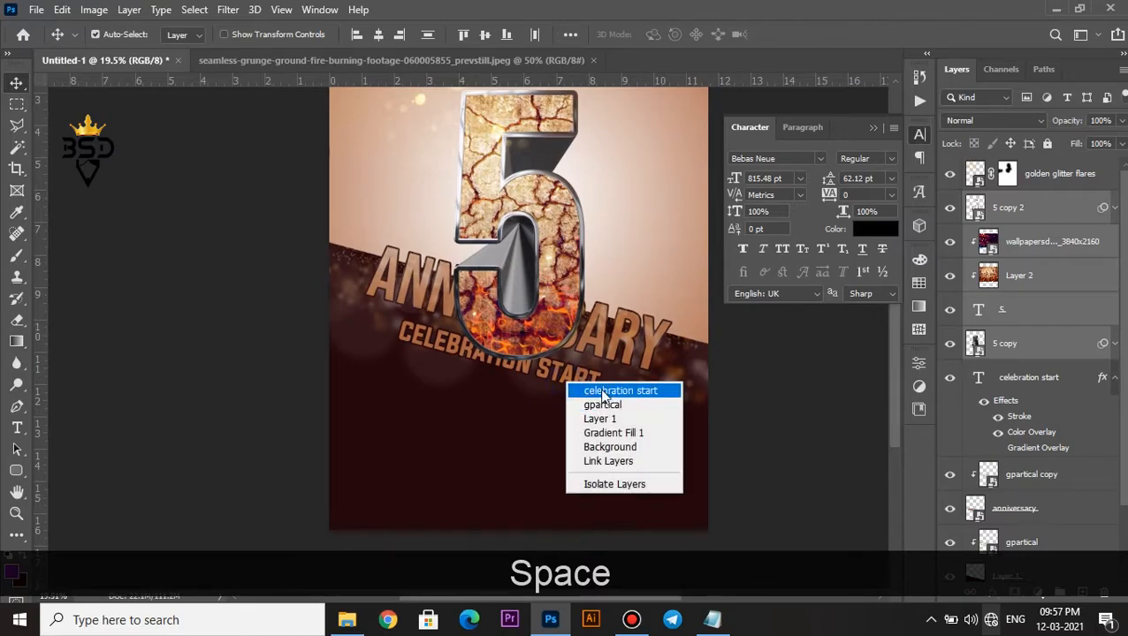
{"action": "left_click", "coordinate": [583, 390]}
{"action": "left_click_drag", "start_coordinate": [581, 377], "coordinate": [578, 416]}
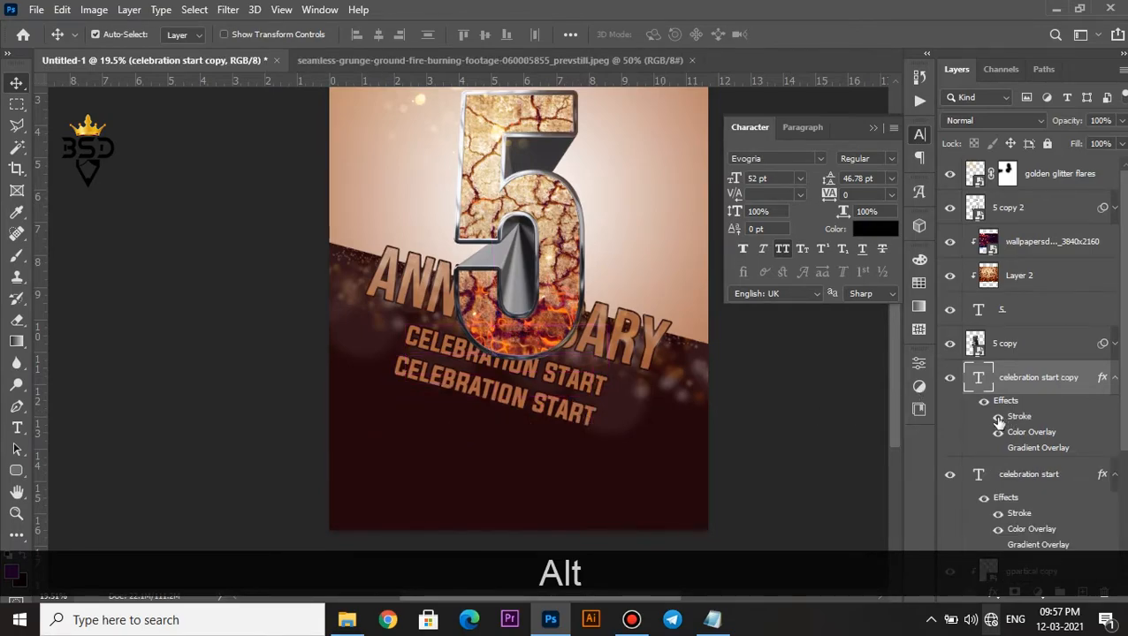
- Hide the copied text's stroke effect and replace its wording with COMING SUNDAY
{"action": "double_click", "coordinate": [978, 380]}
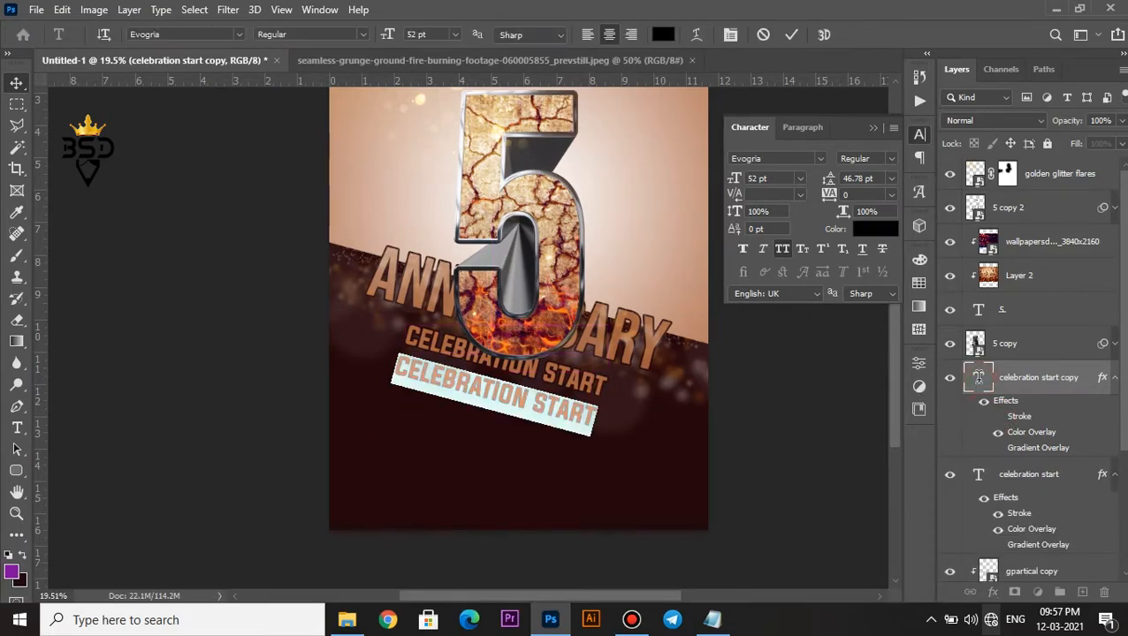
{"action": "type", "text": "C"}
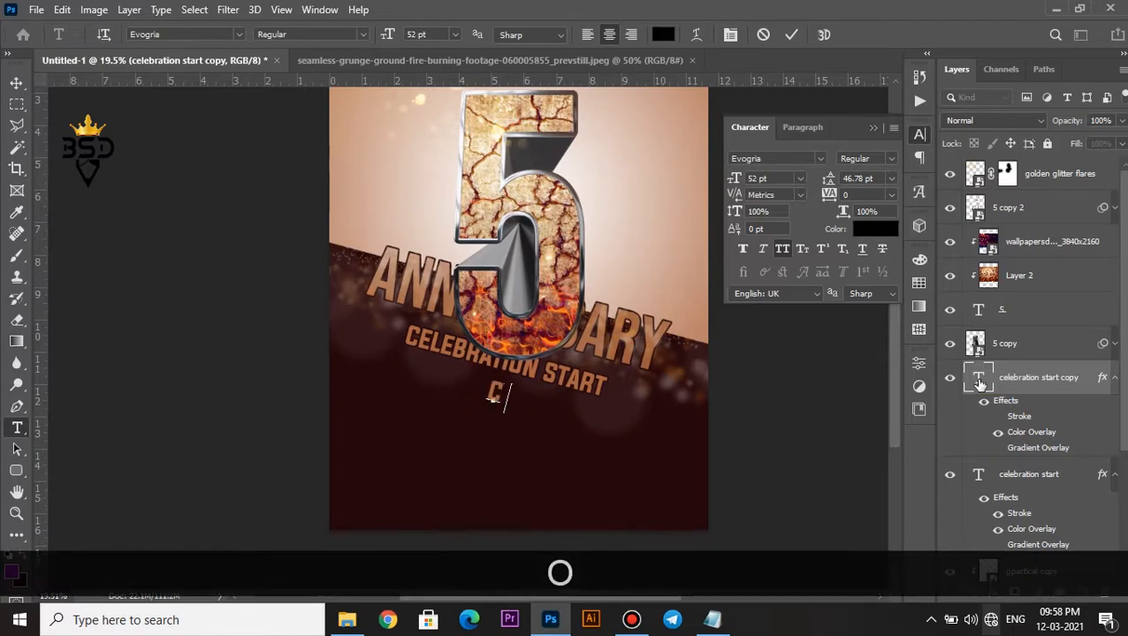
{"action": "type", "text": "OMING SUNDAY"}
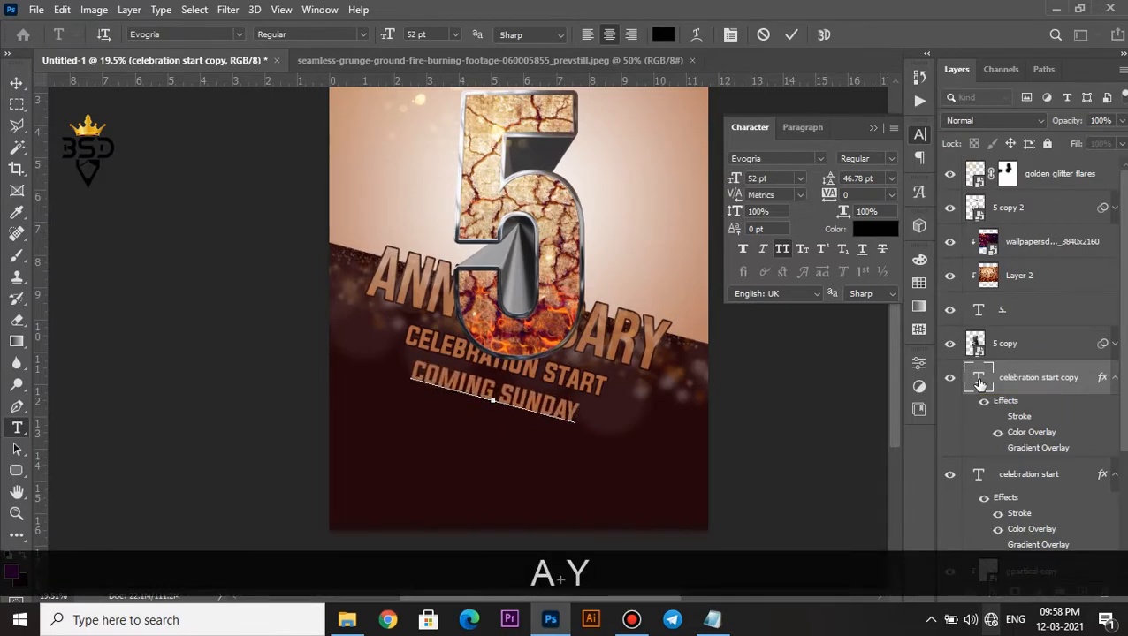
- Format the COMING SUNDAY text in Arial at 30 pt with 120 tracking
{"action": "key", "text": "ctrl+a"}
{"action": "left_click", "coordinate": [819, 158]}
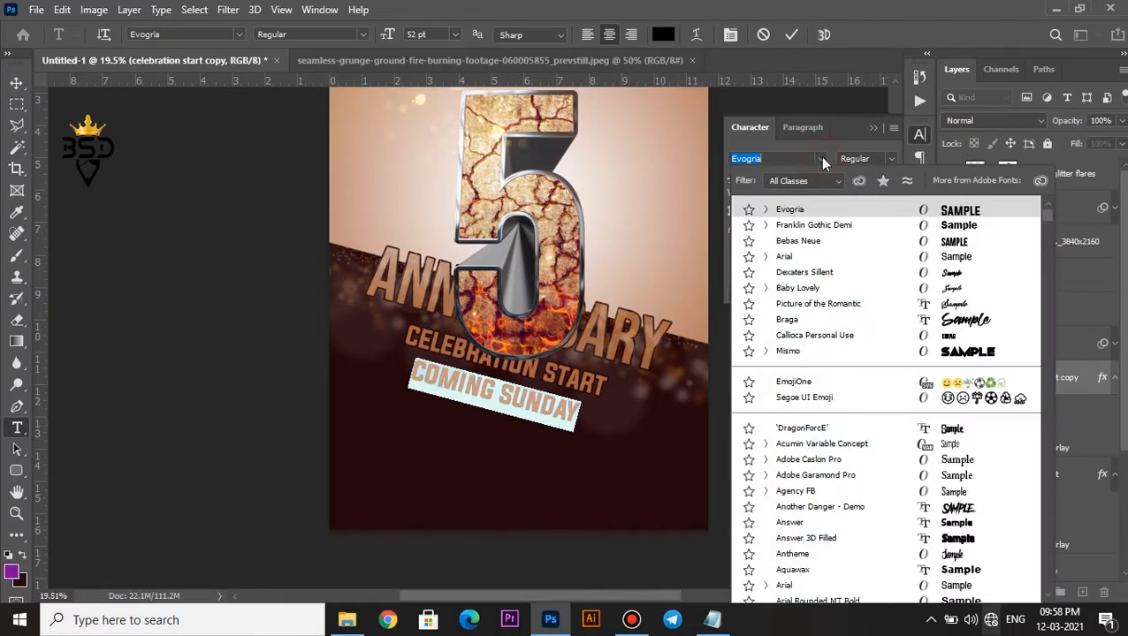
{"action": "left_click", "coordinate": [946, 256]}
{"action": "left_click_drag", "start_coordinate": [734, 177], "coordinate": [727, 178]}
{"action": "key", "text": "ctrl+Return"}
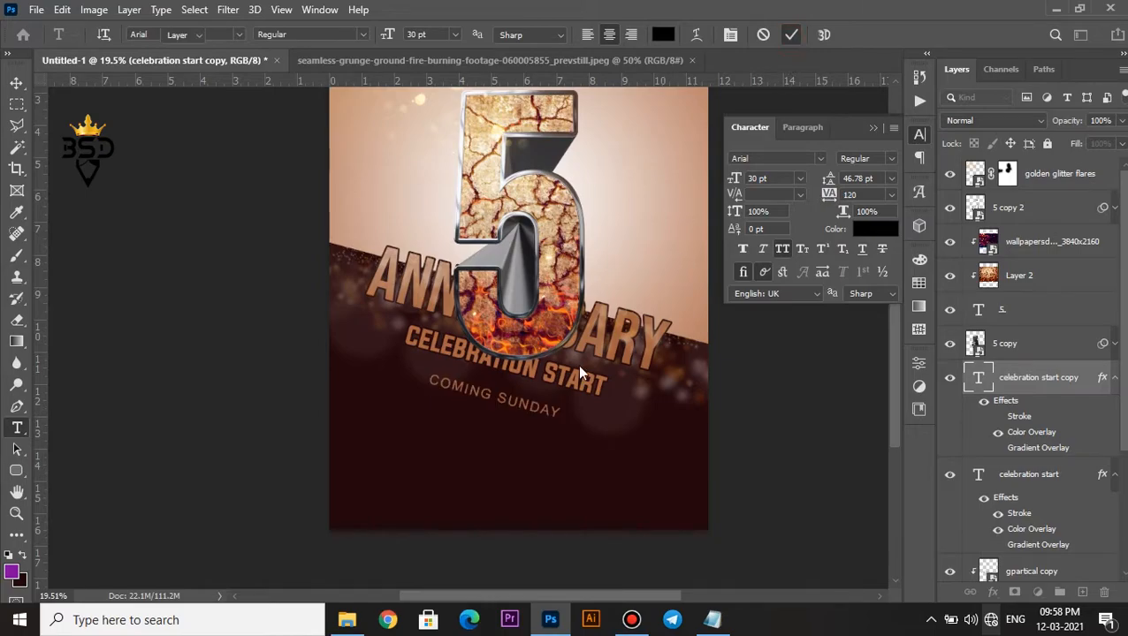
{"action": "key", "text": "v"}
- Draw a forked-end ribbon banner custom shape just below the COMING SUNDAY text, about as wide as the wording
{"action": "scroll", "coordinate": [577, 364], "scroll_direction": "up", "scroll_amount": 5}
{"action": "left_click_drag", "start_coordinate": [557, 408], "coordinate": [493, 458]}
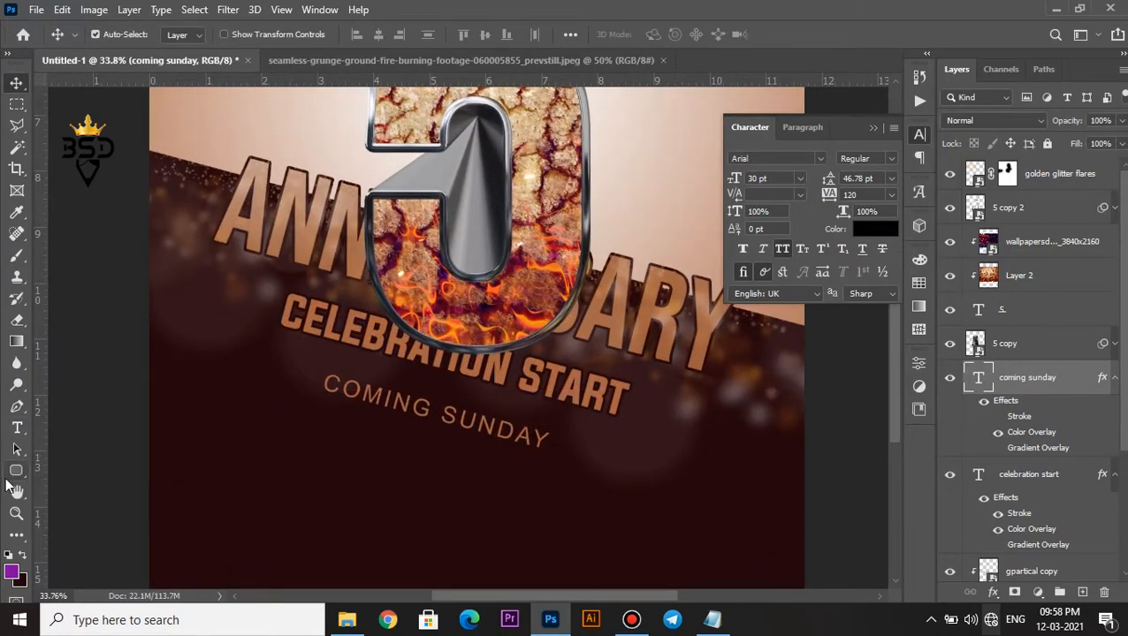
{"action": "right_click", "coordinate": [16, 470]}
{"action": "left_click", "coordinate": [159, 508]}
{"action": "left_click", "coordinate": [672, 34]}
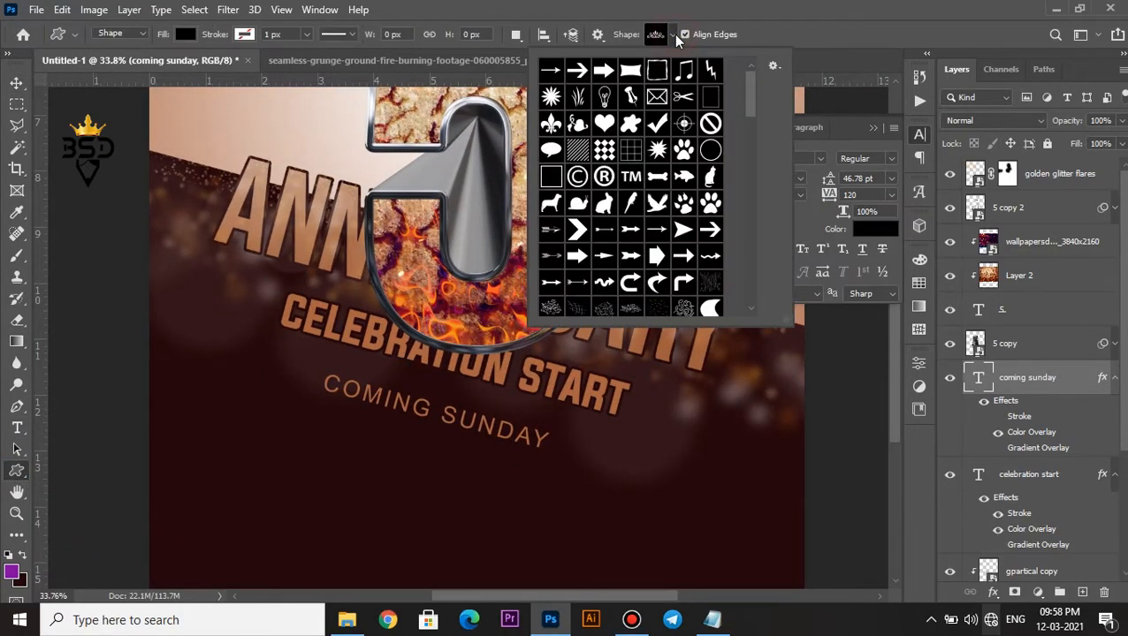
{"action": "left_click_drag", "start_coordinate": [746, 96], "coordinate": [746, 143]}
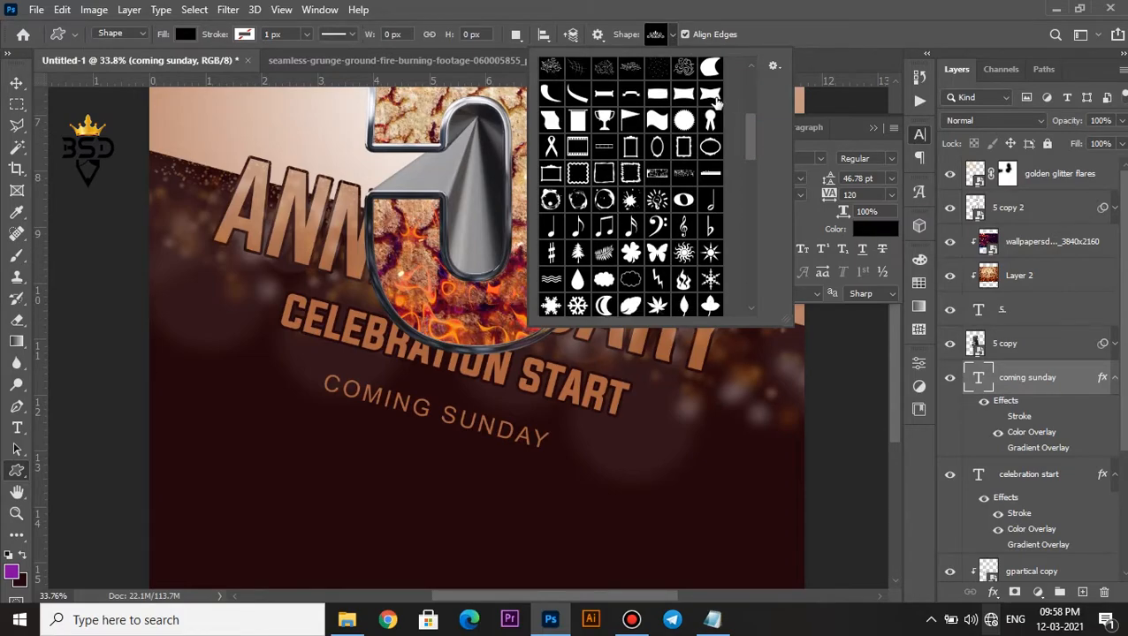
{"action": "double_click", "coordinate": [710, 94]}
{"action": "left_click_drag", "start_coordinate": [353, 444], "coordinate": [607, 490]}
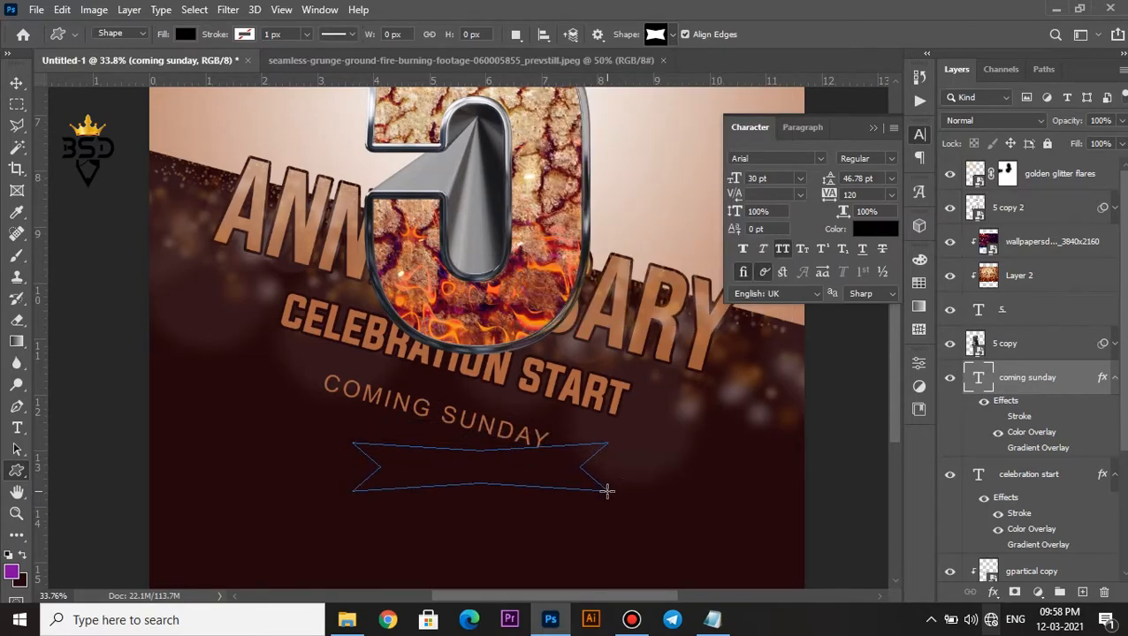
- Fill the ribbon banner with the copper colour sampled from the CELEBRATION START text
{"action": "double_click", "coordinate": [976, 378]}
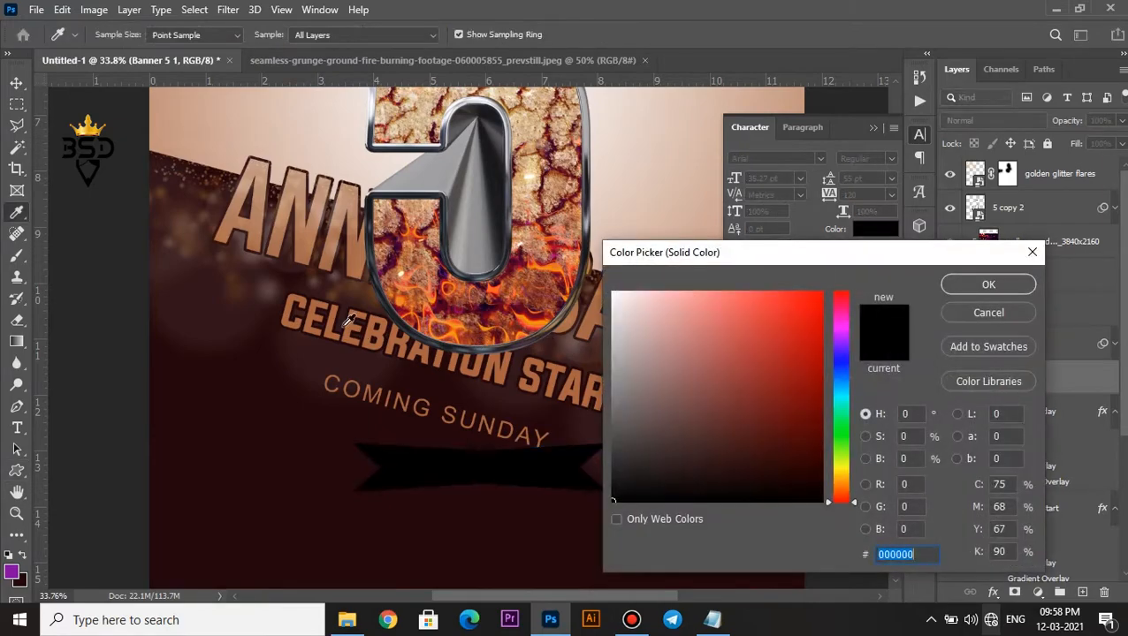
{"action": "left_click", "coordinate": [312, 330]}
{"action": "key", "text": "Return"}
- Rotate the ribbon banner to match the titles' slant and position it just below COMING SUNDAY
{"action": "key", "text": "v"}
{"action": "key", "text": "ctrl+t"}
{"action": "left_click_drag", "start_coordinate": [644, 455], "coordinate": [644, 492]}
{"action": "left_click_drag", "start_coordinate": [541, 487], "coordinate": [484, 470]}
{"action": "key", "text": "Return"}
{"action": "key", "text": "Down"}
{"action": "key", "text": "Down"}
{"action": "key", "text": "Down"}
{"action": "key", "text": "Down"}
{"action": "key", "text": "Down"}
{"action": "key", "text": "Down"}
{"action": "scroll", "coordinate": [489, 475], "scroll_direction": "down", "scroll_amount": 3}
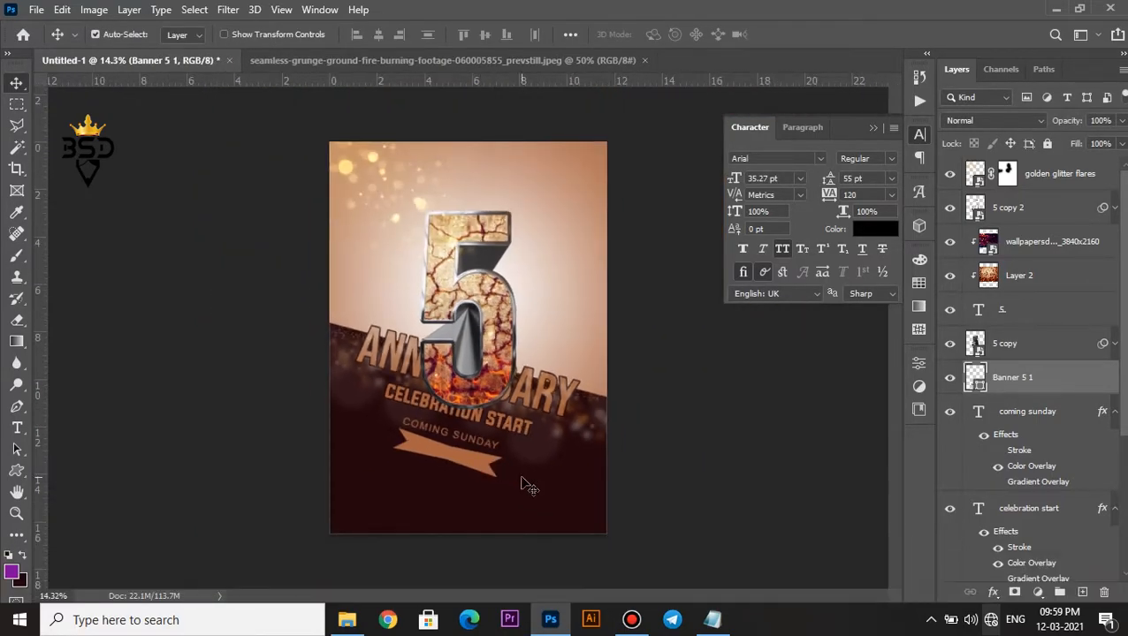
- Hide the Stroke effect on the CELEBRATION START text
{"action": "scroll", "coordinate": [508, 469], "scroll_direction": "up", "scroll_amount": 3}
{"action": "key", "text": "space"}
{"action": "right_click", "coordinate": [590, 389]}
{"action": "left_click", "coordinate": [654, 416]}
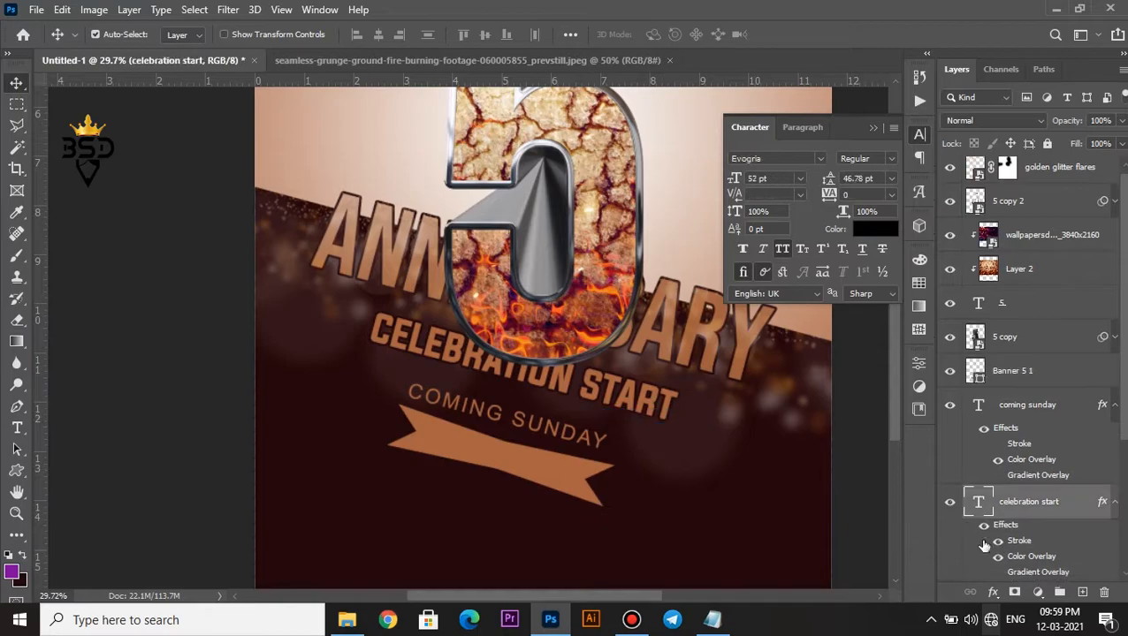
{"action": "scroll", "coordinate": [625, 415], "scroll_direction": "down", "scroll_amount": 1}
- Set the COMING SUNDAY text colour to dark maroon and hide its color overlay effect
{"action": "right_click", "coordinate": [503, 435]}
{"action": "left_click", "coordinate": [555, 432]}
{"action": "double_click", "coordinate": [978, 405]}
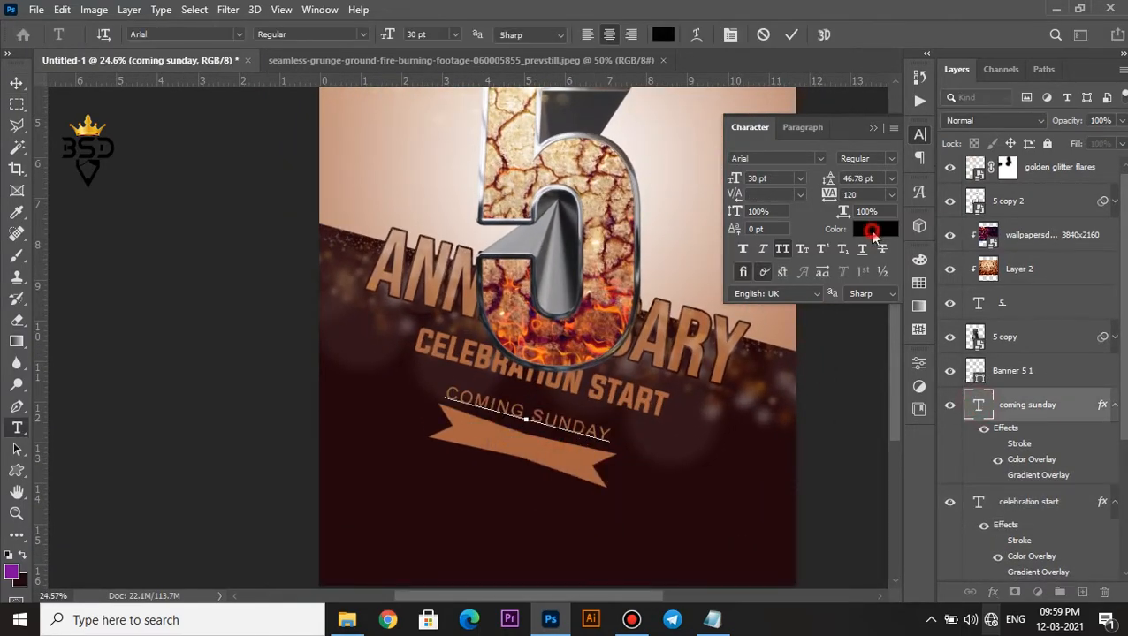
{"action": "left_click", "coordinate": [875, 229]}
{"action": "left_click", "coordinate": [786, 473]}
{"action": "left_click", "coordinate": [968, 284]}
{"action": "left_click", "coordinate": [791, 35]}
{"action": "key", "text": "v"}
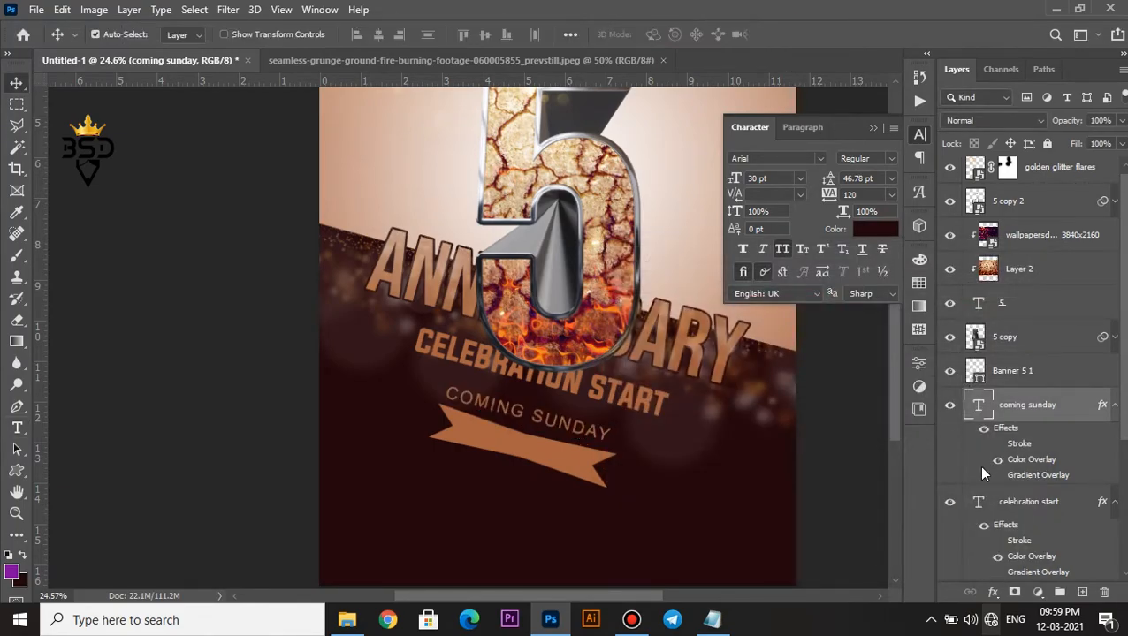
- Move the ribbon banner up behind COMING SUNDAY and place its layer below the celebration start layer
{"action": "right_click", "coordinate": [562, 459]}
{"action": "left_click", "coordinate": [595, 485]}
{"action": "right_click", "coordinate": [576, 459]}
{"action": "left_click", "coordinate": [591, 469]}
{"action": "left_click_drag", "start_coordinate": [565, 458], "coordinate": [566, 421]}
{"action": "left_click_drag", "start_coordinate": [1008, 234], "coordinate": [1008, 346]}
{"action": "left_click_drag", "start_coordinate": [1012, 422], "coordinate": [1010, 421]}
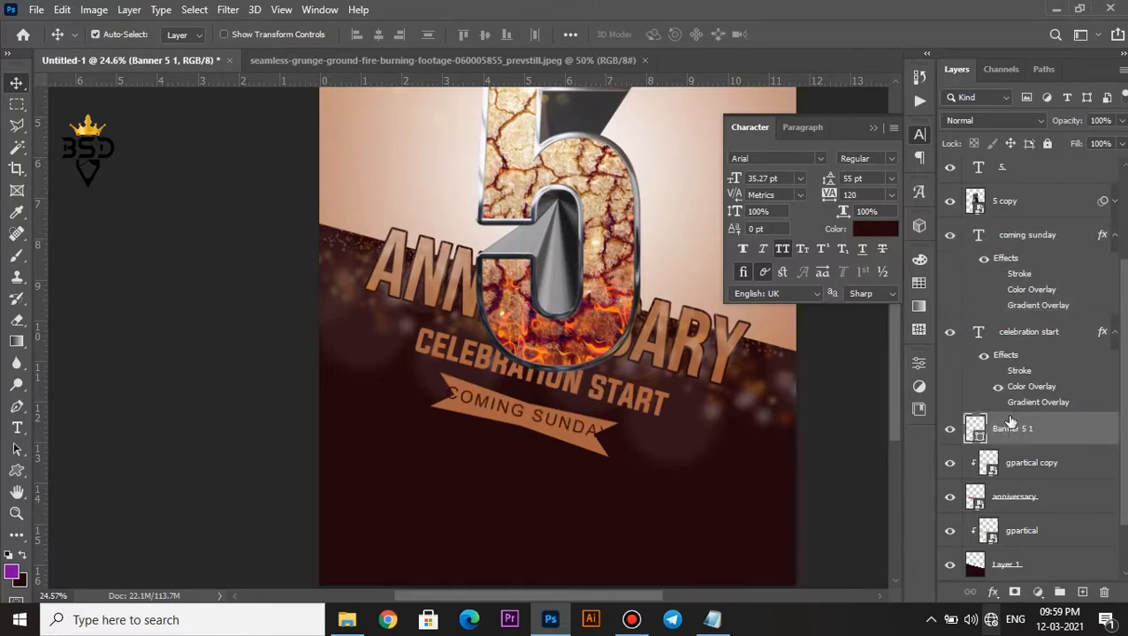
{"action": "scroll", "coordinate": [623, 450], "scroll_direction": "up", "scroll_amount": 2}
{"action": "left_click_drag", "start_coordinate": [629, 460], "coordinate": [693, 424]}
{"action": "key", "text": "ctrl+t"}
{"action": "key", "text": "Return"}
{"action": "left_click", "coordinate": [1025, 331]}
{"action": "key", "text": "ctrl+t"}
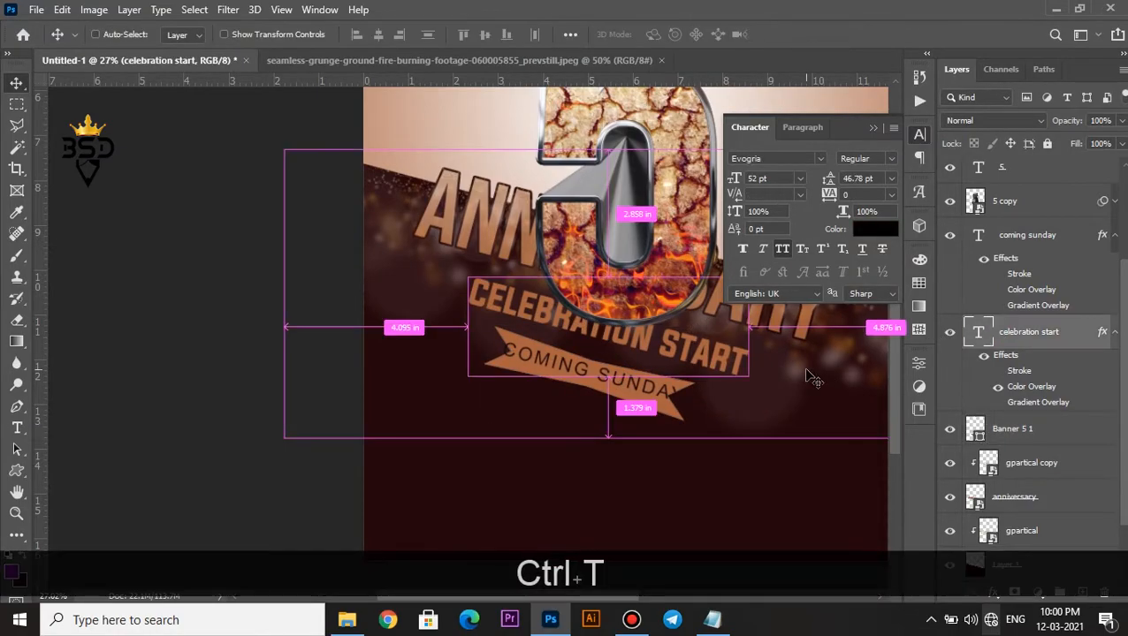
{"action": "scroll", "coordinate": [747, 398], "scroll_direction": "up", "scroll_amount": 3}
{"action": "key", "text": "Return"}
- Scale the COMING SUNDAY text to about 80.84% and nudge it down and left to sit centrally on the ribbon
{"action": "left_click", "coordinate": [1007, 237]}
{"action": "key", "text": "ctrl+t"}
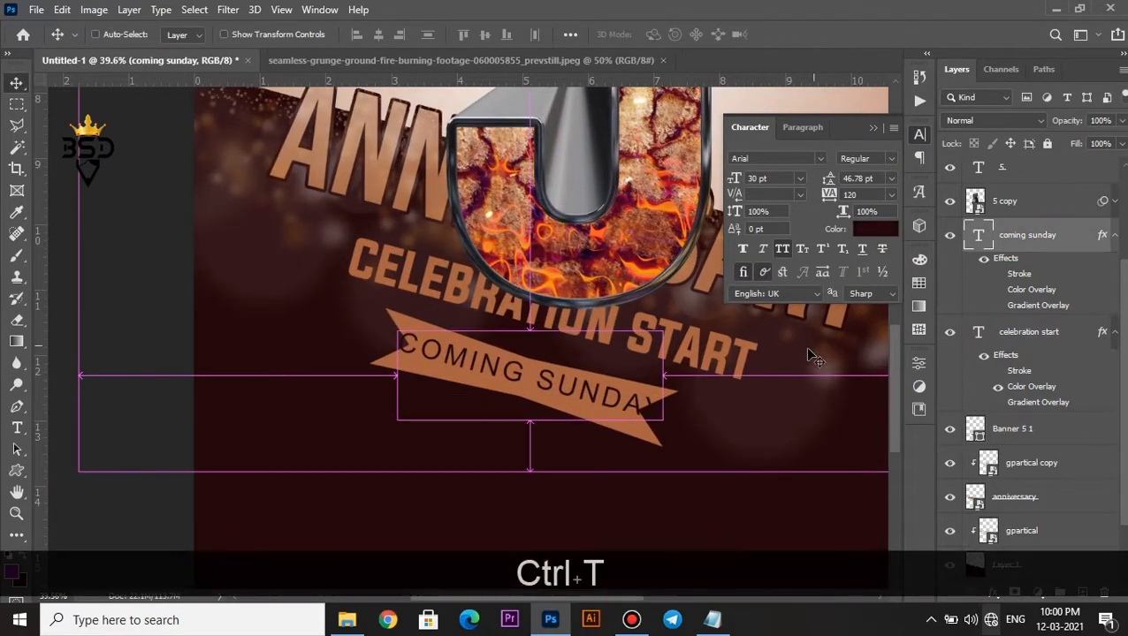
{"action": "left_click_drag", "start_coordinate": [666, 428], "coordinate": [639, 418]}
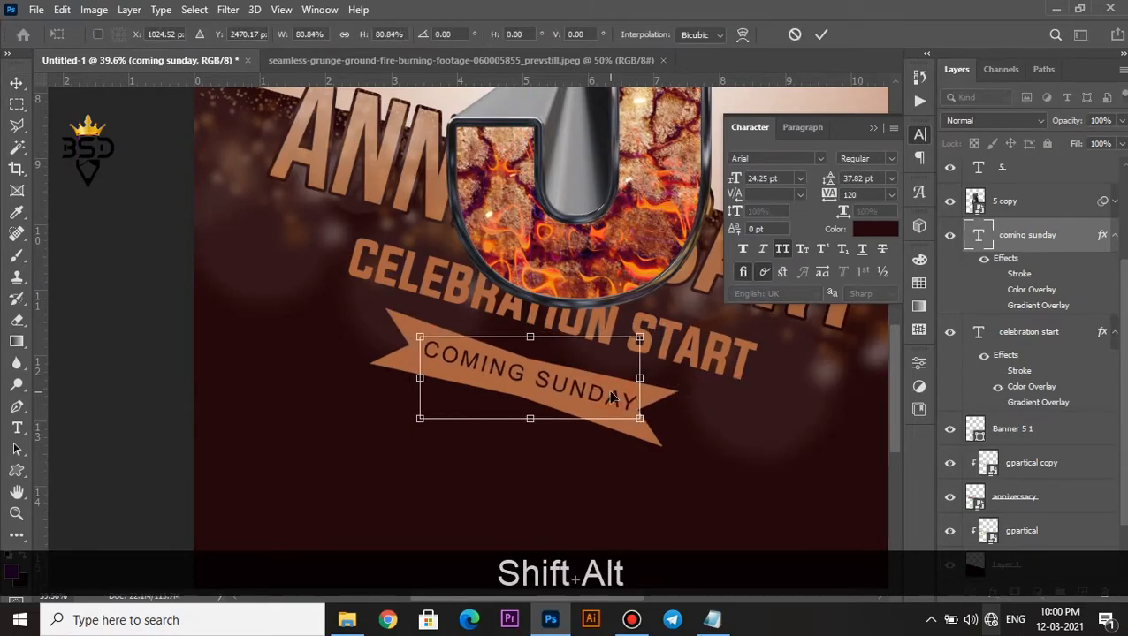
{"action": "key", "text": "Return"}
{"action": "key", "text": "Down"}
{"action": "key", "text": "Down"}
{"action": "key", "text": "Down"}
{"action": "key", "text": "Down"}
{"action": "key", "text": "Left"}
{"action": "key", "text": "Left"}
{"action": "key", "text": "Left"}
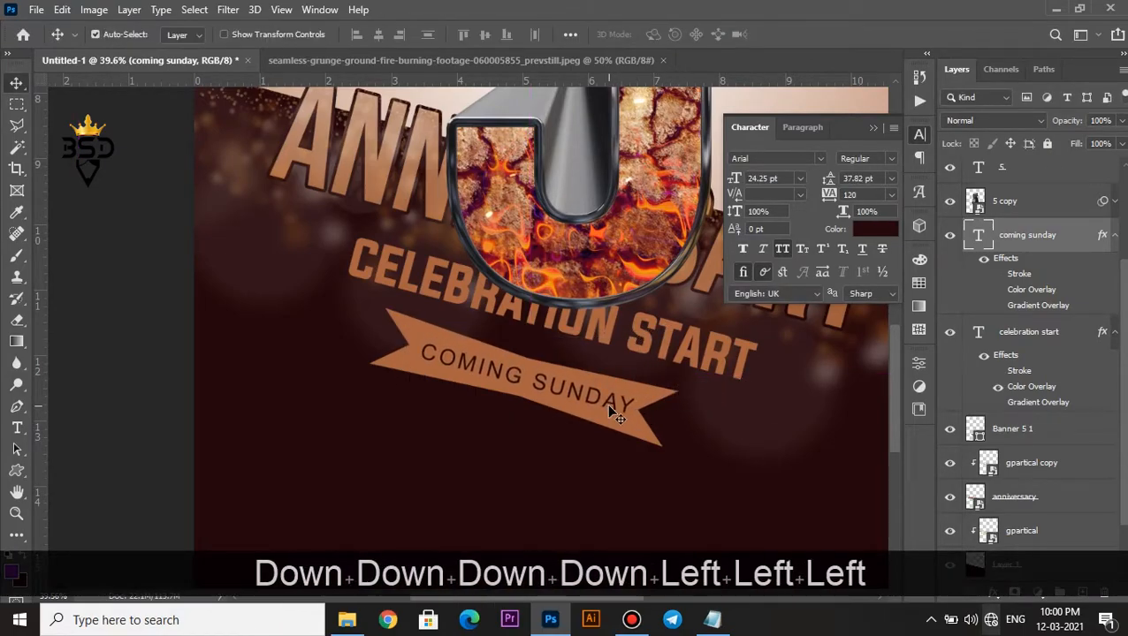
- Add a horizontal text line reading DRINKS & FOOD in the maroon area below the ribbon banner
{"action": "scroll", "coordinate": [606, 404], "scroll_direction": "down", "scroll_amount": 4}
{"action": "scroll", "coordinate": [607, 404], "scroll_direction": "up", "scroll_amount": 3}
{"action": "scroll", "coordinate": [619, 392], "scroll_direction": "down", "scroll_amount": 1}
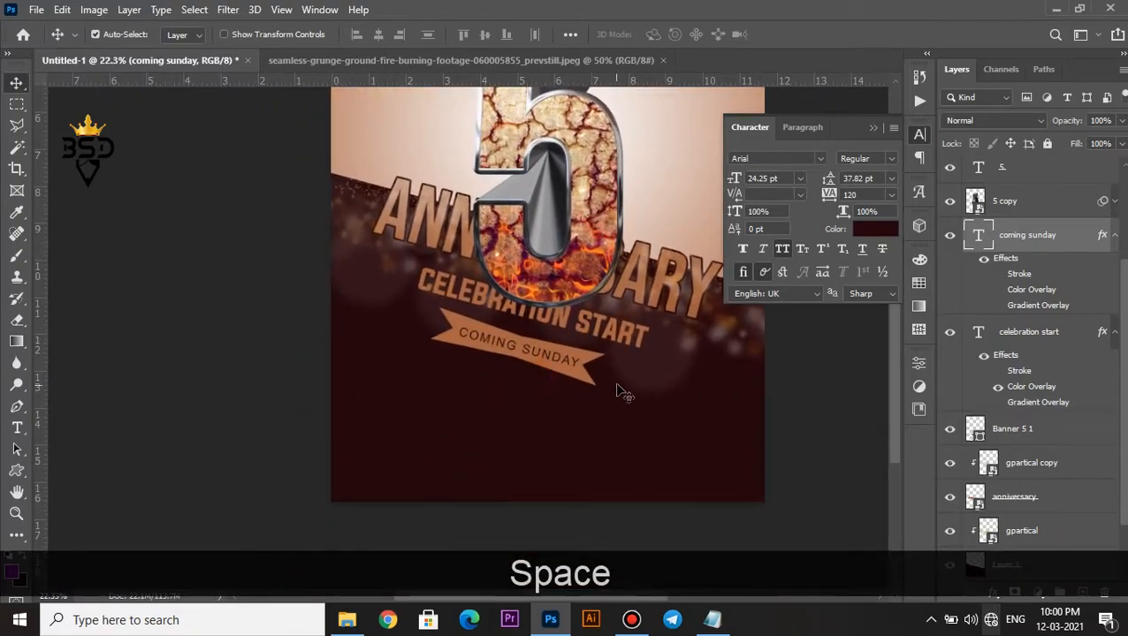
{"action": "left_click", "coordinate": [541, 445]}
{"action": "scroll", "coordinate": [538, 446], "scroll_direction": "down", "scroll_amount": 1}
{"action": "scroll", "coordinate": [535, 433], "scroll_direction": "up", "scroll_amount": 1}
{"action": "key", "text": "t"}
{"action": "left_click", "coordinate": [528, 412]}
{"action": "type", "text": "D"}
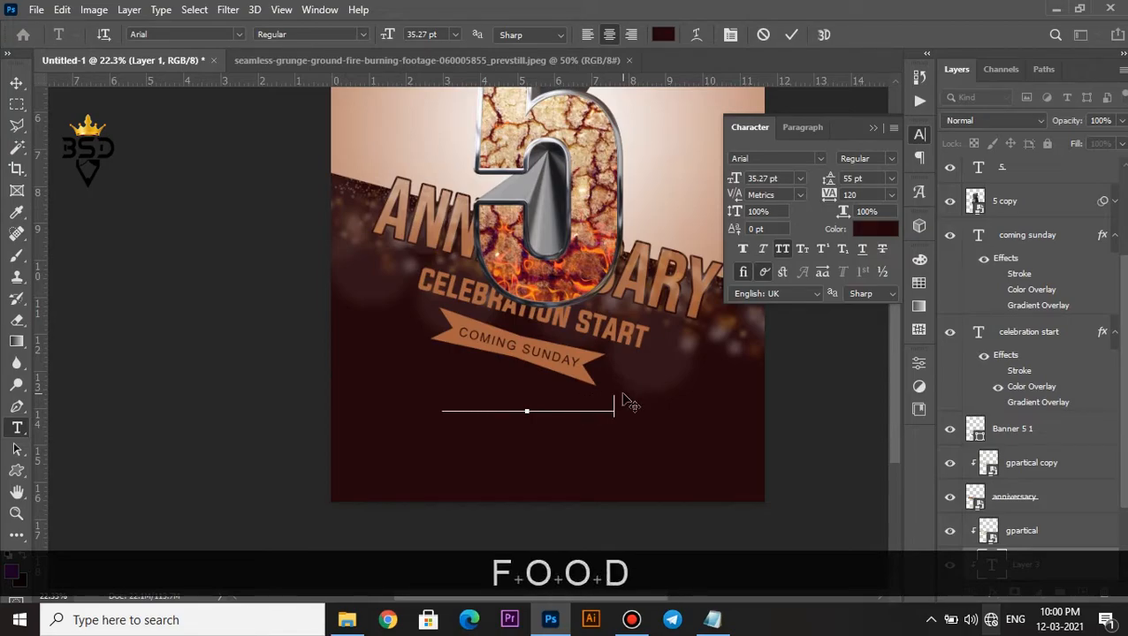
- Set the DRINKS & FOOD text colour to near-white fbfbfb
{"action": "key", "text": "ctrl+a"}
{"action": "left_click", "coordinate": [874, 229]}
{"action": "left_click", "coordinate": [613, 295]}
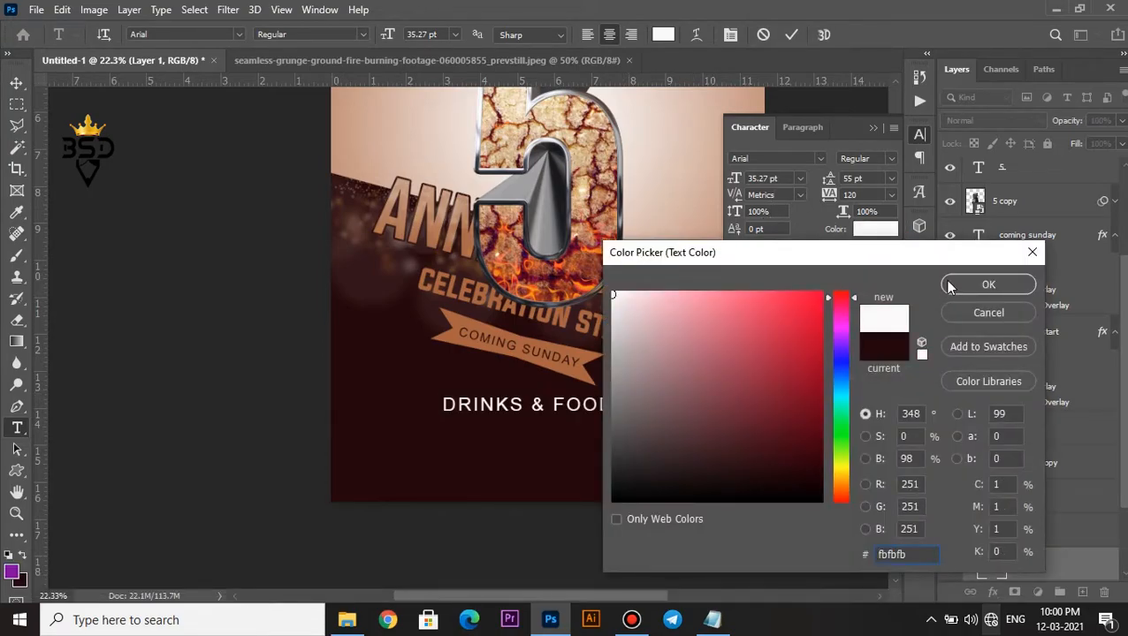
{"action": "left_click", "coordinate": [953, 284]}
- Format the DRINKS & FOOD text in Bebas Neue at 51 pt with 0 tracking
{"action": "left_click", "coordinate": [816, 159]}
{"action": "key", "text": "Down"}
{"action": "key", "text": "Down"}
{"action": "key", "text": "Down"}
{"action": "key", "text": "Return"}
{"action": "left_click", "coordinate": [891, 194]}
{"action": "left_click", "coordinate": [870, 299]}
{"action": "left_click_drag", "start_coordinate": [739, 178], "coordinate": [748, 178]}
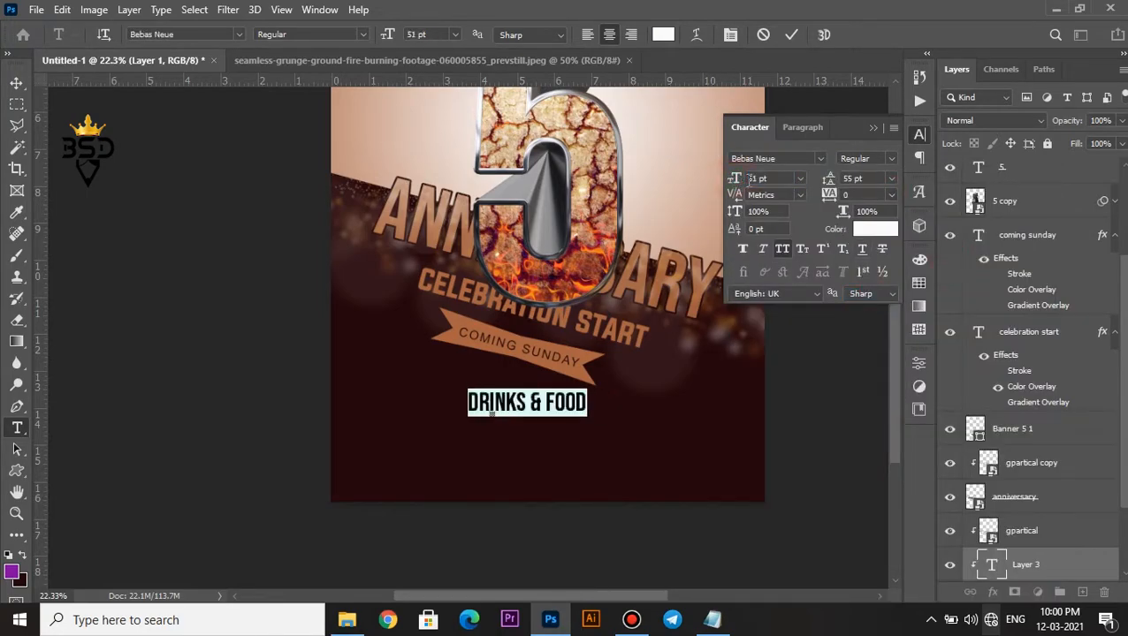
{"action": "left_click", "coordinate": [790, 35]}
- Centre DRINKS & FOOD across the poster below the ribbon and scale it down to about 38 pt
{"action": "key", "text": "v"}
{"action": "left_click_drag", "start_coordinate": [569, 408], "coordinate": [601, 407]}
{"action": "scroll", "coordinate": [601, 406], "scroll_direction": "up", "scroll_amount": 5}
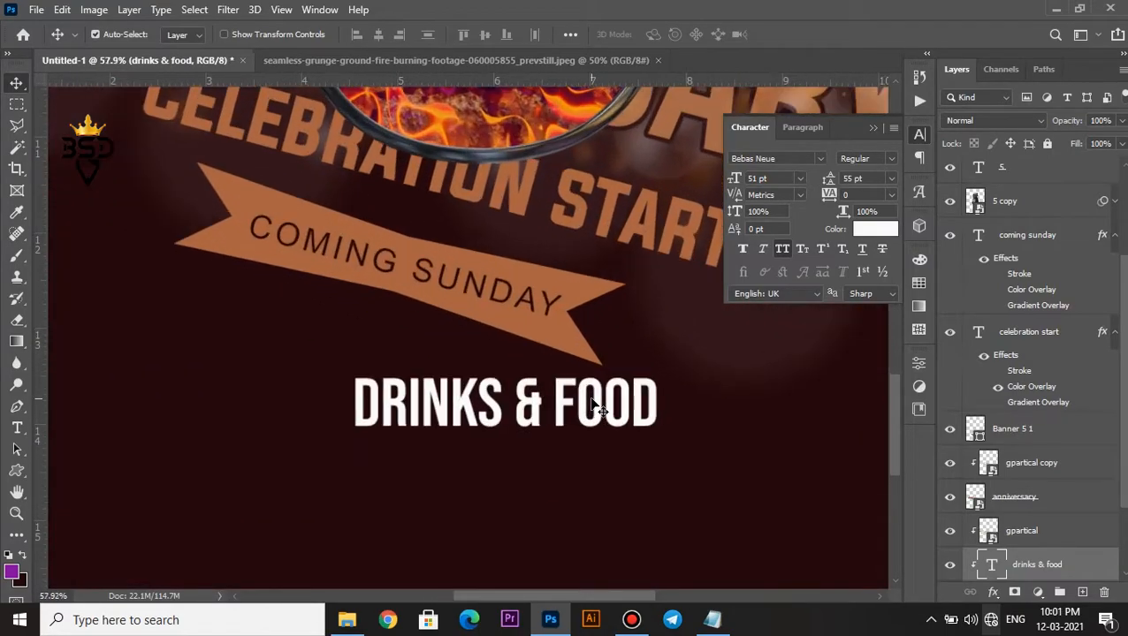
{"action": "key", "text": "ctrl+t"}
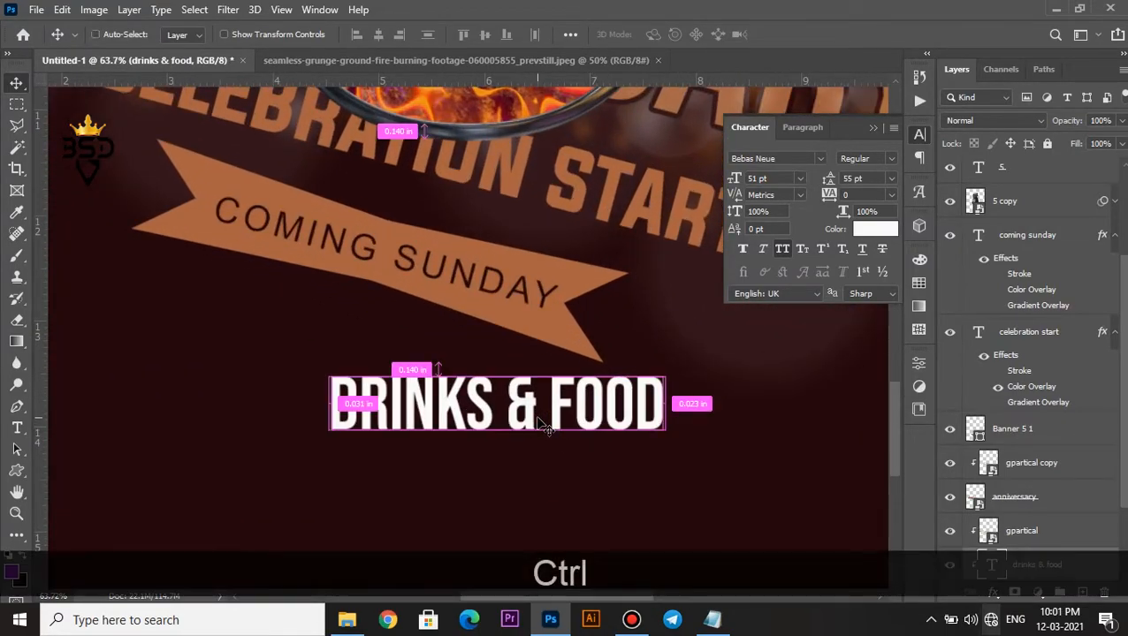
{"action": "left_click_drag", "start_coordinate": [500, 368], "coordinate": [502, 381]}
{"action": "key", "text": "Return"}
{"action": "scroll", "coordinate": [503, 386], "scroll_direction": "down", "scroll_amount": 6}
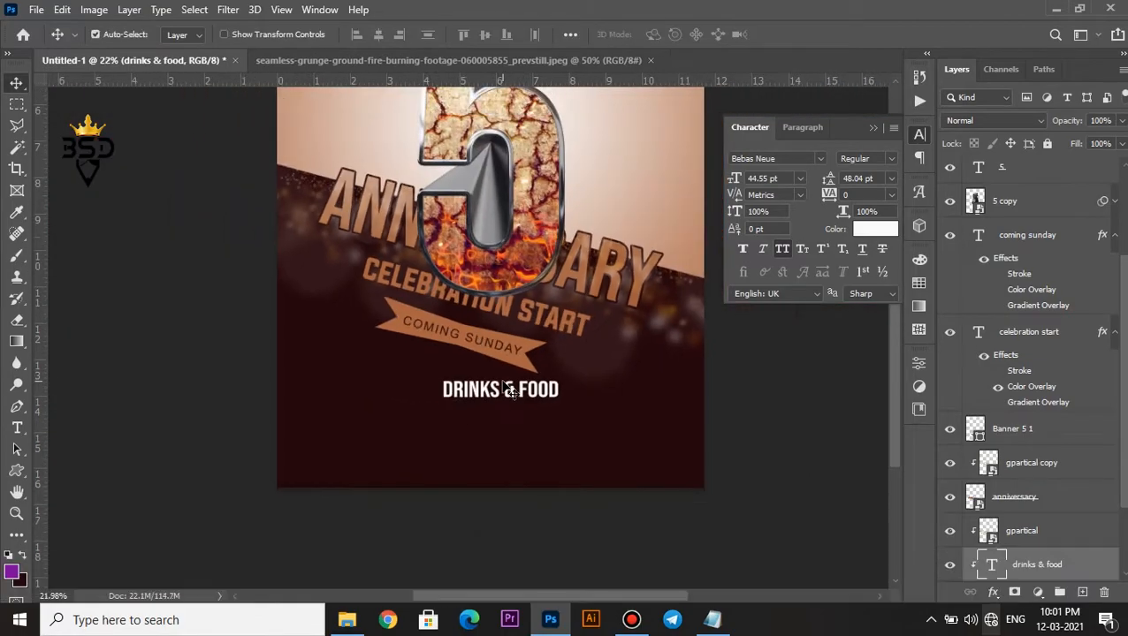
{"action": "scroll", "coordinate": [530, 376], "scroll_direction": "up", "scroll_amount": 2}
{"action": "key", "text": "space"}
{"action": "key", "text": "ctrl+t"}
{"action": "left_click_drag", "start_coordinate": [550, 361], "coordinate": [539, 358]}
{"action": "key", "text": "Return"}
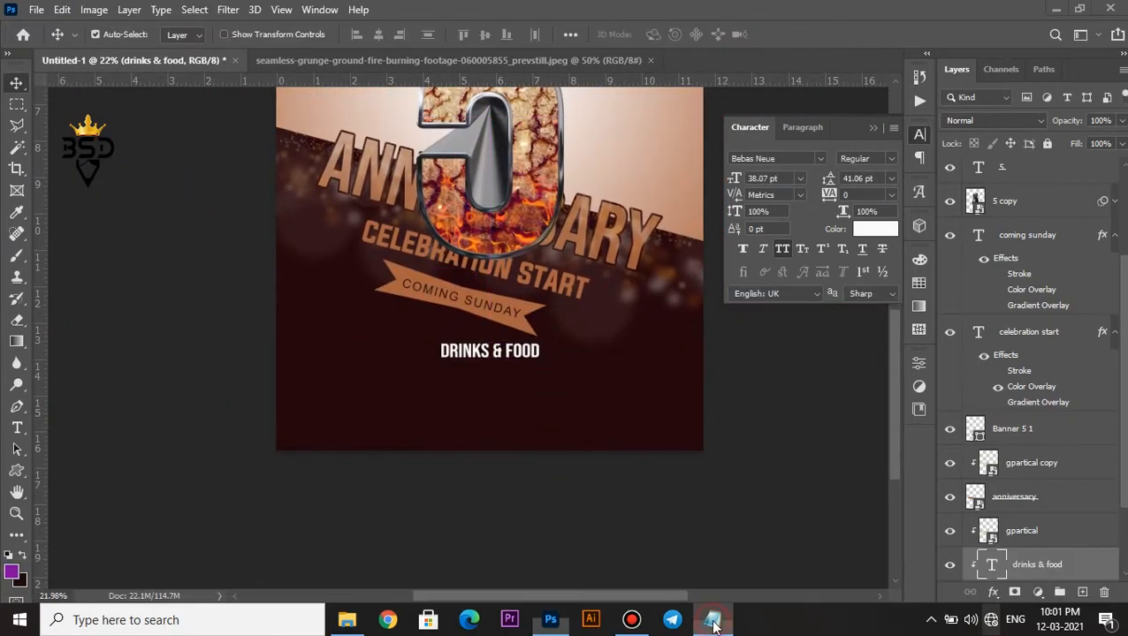
- Copy the first four lines of the lorem ipsum file in Notepad and paste them as poster text below DRINKS & FOOD
{"action": "left_click", "coordinate": [711, 619]}
{"action": "left_click_drag", "start_coordinate": [216, 165], "coordinate": [422, 202]}
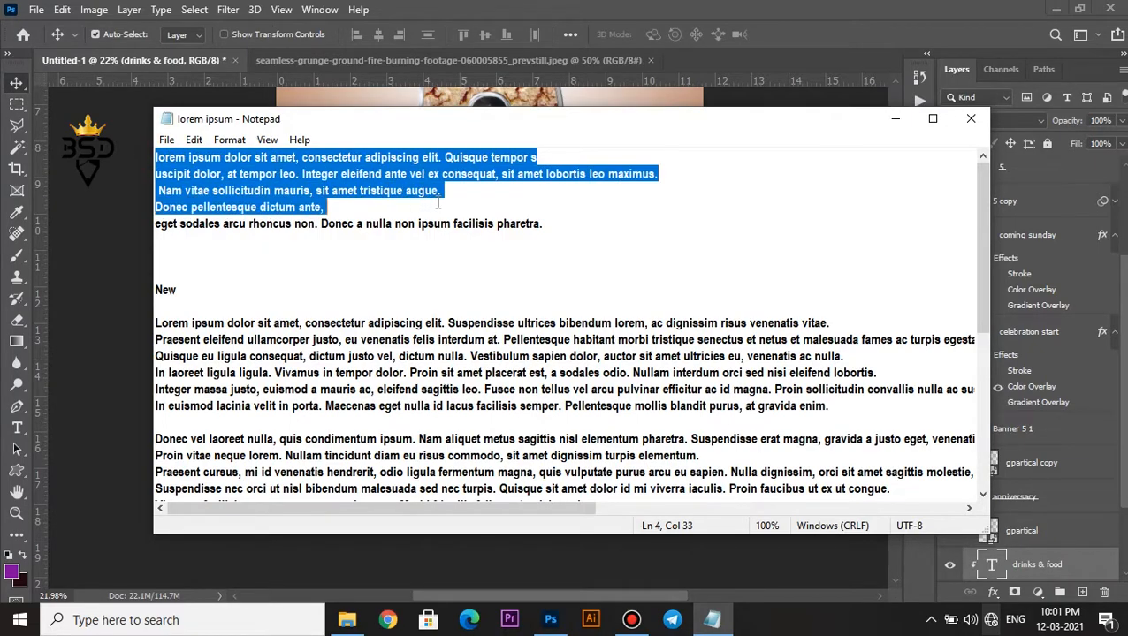
{"action": "key", "text": "ctrl+c"}
{"action": "left_click", "coordinate": [414, 555]}
{"action": "key", "text": "t"}
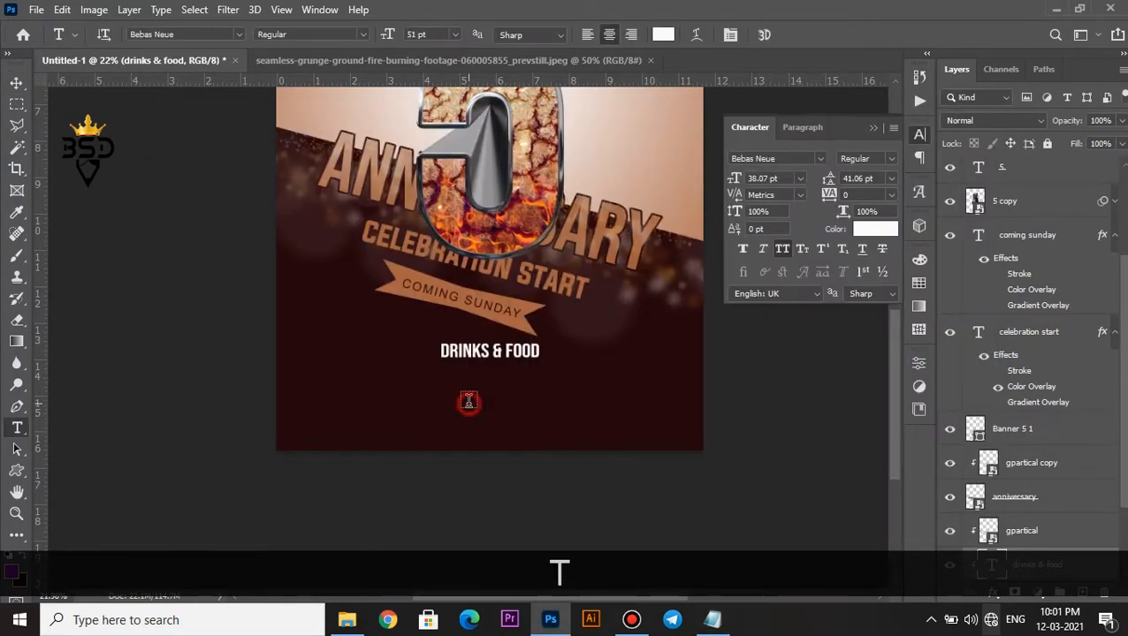
{"action": "left_click", "coordinate": [466, 402]}
{"action": "key", "text": "ctrl+v"}
- Format the lorem ipsum paragraph in Arial at 16 pt with Auto leading
{"action": "key", "text": "ctrl+a"}
{"action": "left_click", "coordinate": [819, 159]}
{"action": "left_click", "coordinate": [765, 194]}
{"action": "left_click_drag", "start_coordinate": [740, 179], "coordinate": [709, 179]}
{"action": "left_click", "coordinate": [891, 178]}
{"action": "left_click", "coordinate": [878, 193]}
- Colour the lorem ipsum paragraph with the copper sampled from the ribbon banner
{"action": "left_click", "coordinate": [875, 230]}
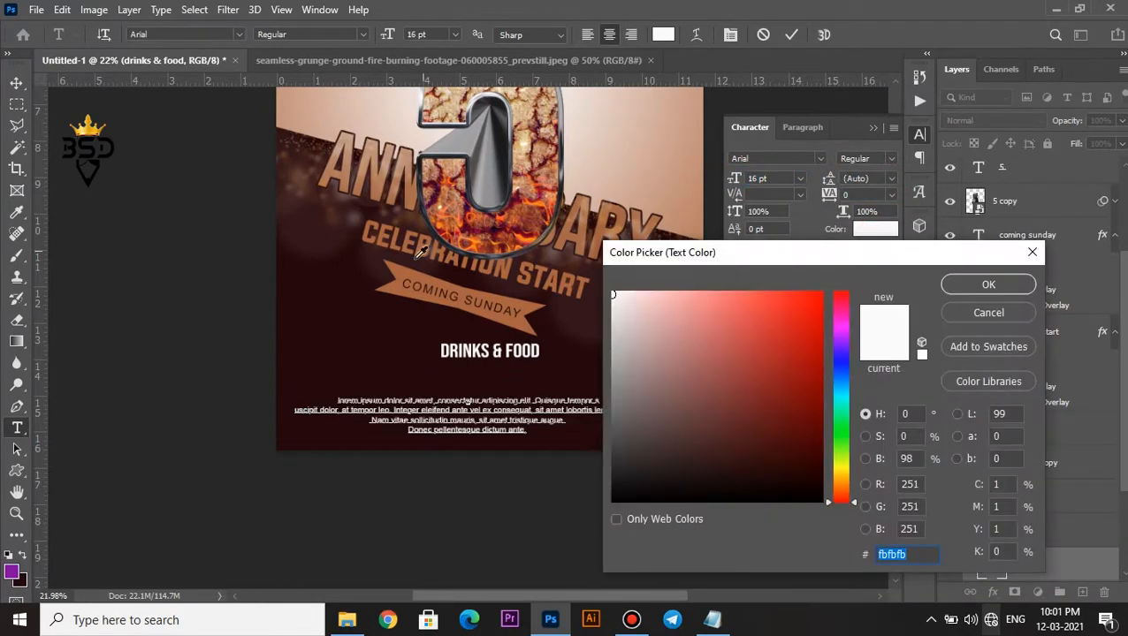
{"action": "left_click", "coordinate": [409, 271]}
{"action": "left_click", "coordinate": [983, 283]}
{"action": "left_click", "coordinate": [789, 33]}
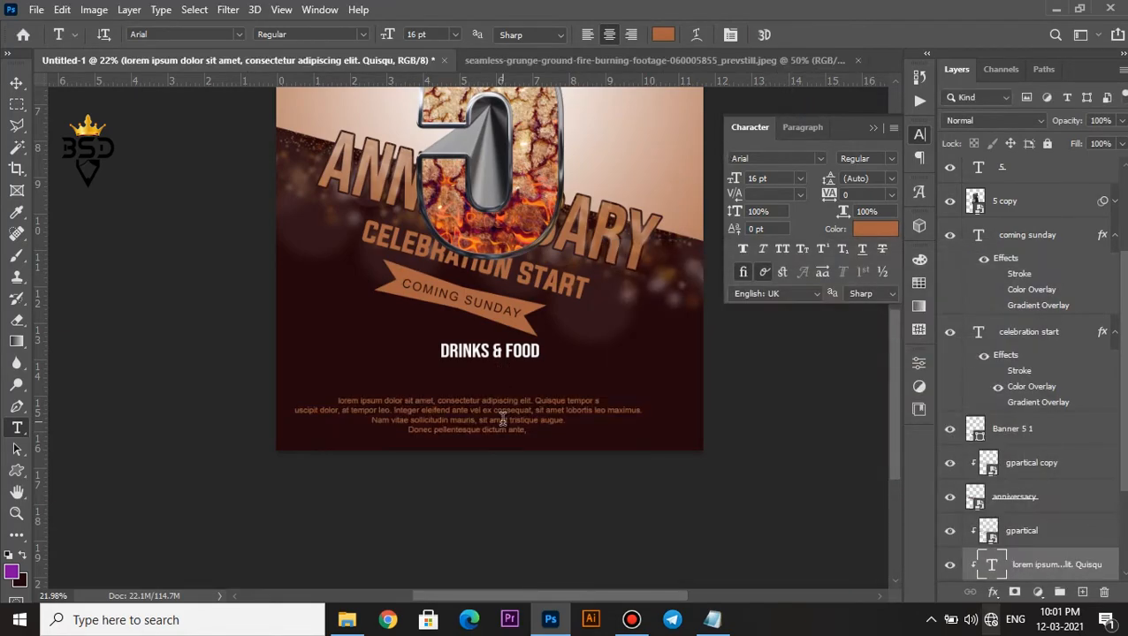
- Move the lorem ipsum paragraph up so it sits directly beneath DRINKS & FOOD
{"action": "key", "text": "v"}
{"action": "left_click_drag", "start_coordinate": [478, 410], "coordinate": [487, 384]}
{"action": "scroll", "coordinate": [551, 389], "scroll_direction": "down", "scroll_amount": 4}
{"action": "scroll", "coordinate": [502, 499], "scroll_direction": "up", "scroll_amount": 7}
{"action": "key", "text": "space"}
{"action": "left_click_drag", "start_coordinate": [511, 540], "coordinate": [556, 319]}
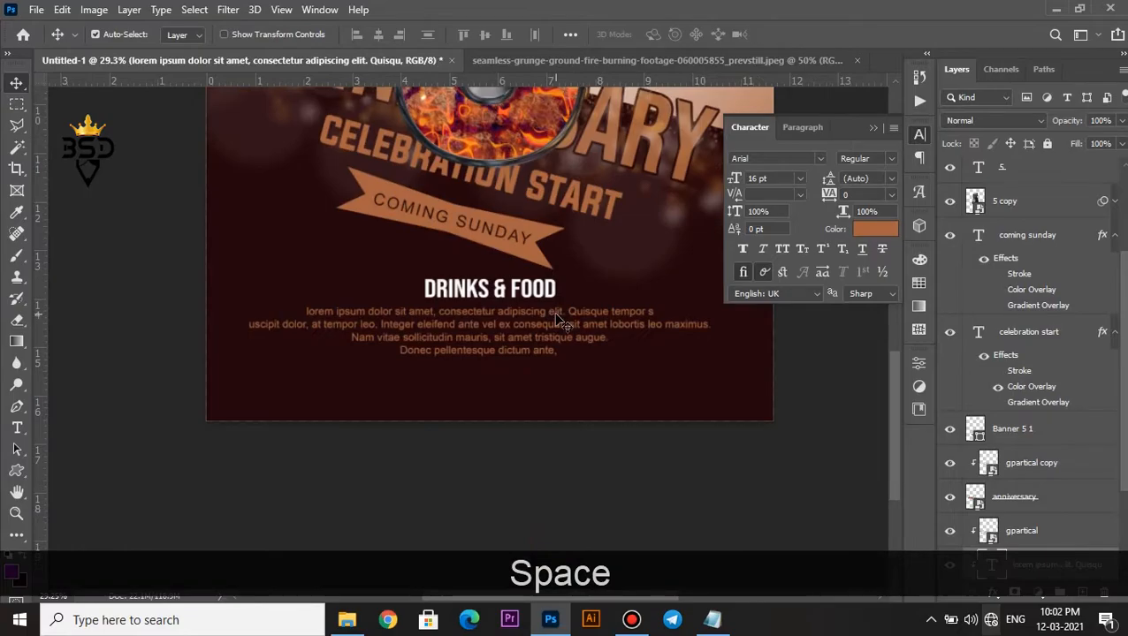
- Open Icon.png as its own document and close the fire footage document
{"action": "left_click", "coordinate": [347, 619]}
{"action": "left_click_drag", "start_coordinate": [444, 161], "coordinate": [886, 56]}
{"action": "left_click", "coordinate": [649, 63]}
{"action": "left_click", "coordinate": [679, 63]}
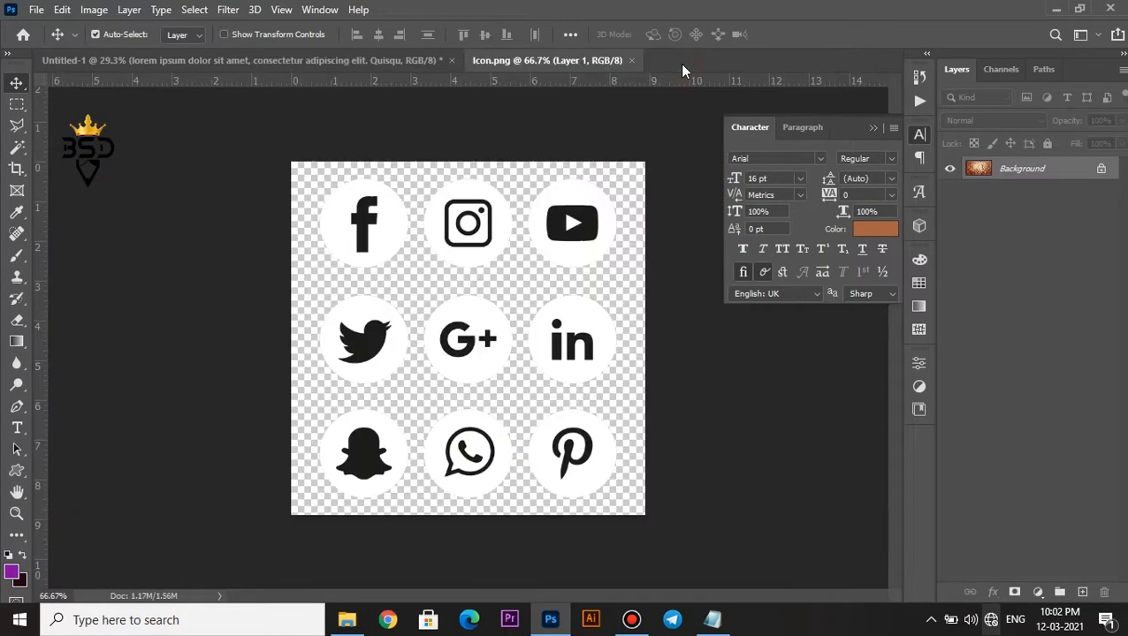
- Select the top row of icons (Facebook, Instagram, YouTube) and put it on its own layer
{"action": "scroll", "coordinate": [398, 261], "scroll_direction": "up", "scroll_amount": 1}
{"action": "left_click", "coordinate": [17, 104]}
{"action": "left_click_drag", "start_coordinate": [202, 115], "coordinate": [661, 269]}
{"action": "right_click", "coordinate": [594, 218]}
{"action": "left_click", "coordinate": [641, 342]}
- Bring the three social icons into the poster, scale them down and centre them below the lorem ipsum paragraph
{"action": "key", "text": "v"}
{"action": "left_click_drag", "start_coordinate": [579, 212], "coordinate": [561, 327]}
{"action": "key", "text": "ctrl+t"}
{"action": "scroll", "coordinate": [510, 528], "scroll_direction": "up", "scroll_amount": 3}
{"action": "key", "text": "space"}
{"action": "left_click_drag", "start_coordinate": [538, 369], "coordinate": [539, 357]}
{"action": "scroll", "coordinate": [1050, 432], "scroll_direction": "down", "scroll_amount": 3}
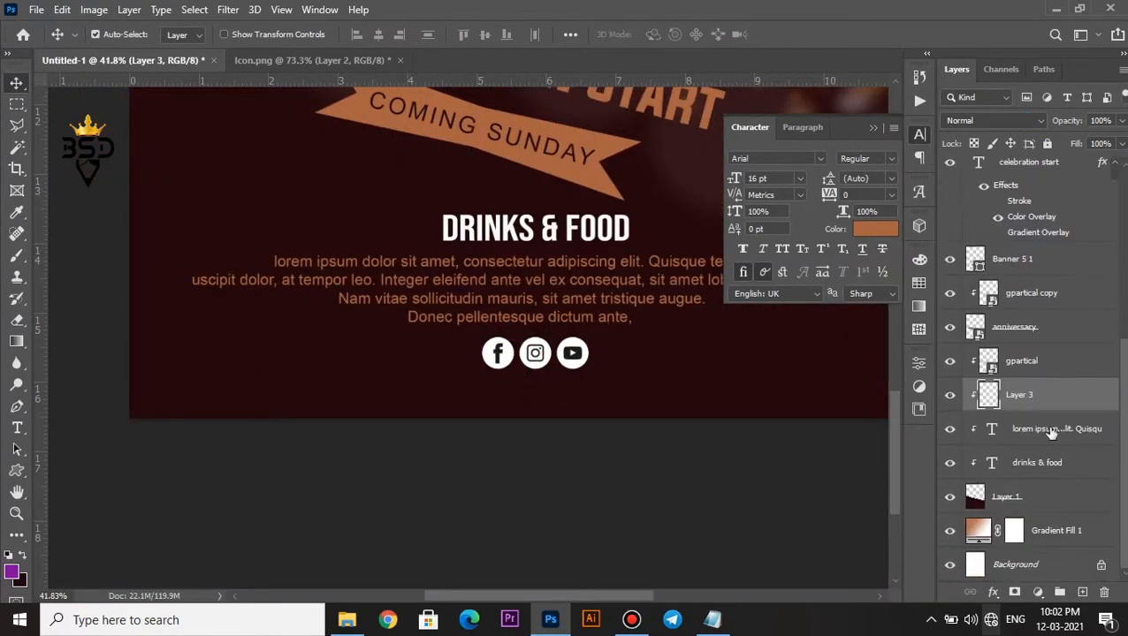
- Move the icon layer above the gpartical layer, release its clipping mask and set its blend mode to Screen
{"action": "left_click_drag", "start_coordinate": [1018, 424], "coordinate": [1018, 362]}
{"action": "right_click", "coordinate": [1008, 361]}
{"action": "left_click", "coordinate": [885, 320]}
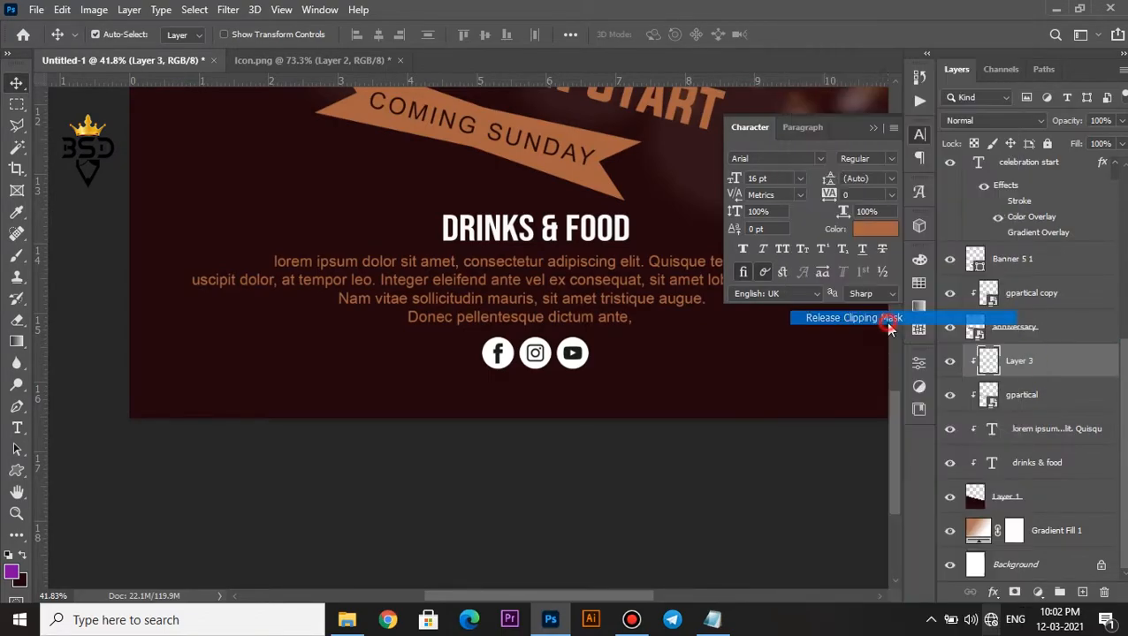
{"action": "left_click", "coordinate": [1009, 125]}
{"action": "left_click", "coordinate": [958, 259]}
{"action": "left_click", "coordinate": [494, 374]}
- Examine the overall poster composition and the 5 with its surrounding titles up close
{"action": "scroll", "coordinate": [495, 375], "scroll_direction": "down", "scroll_amount": 4}
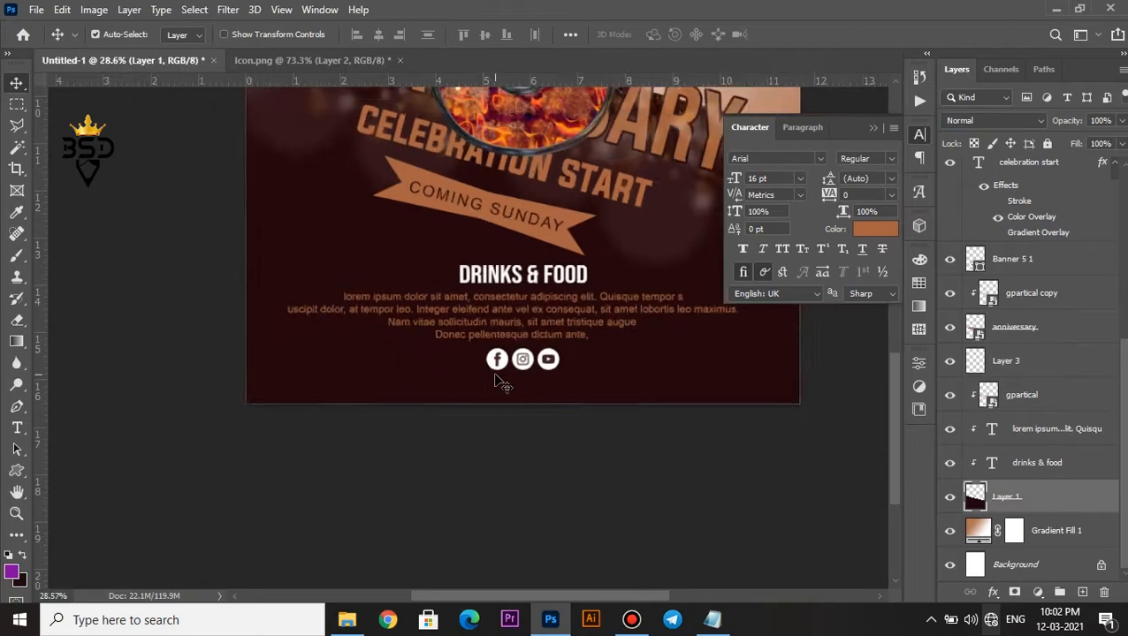
{"action": "scroll", "coordinate": [495, 374], "scroll_direction": "down", "scroll_amount": 5}
{"action": "scroll", "coordinate": [517, 514], "scroll_direction": "up", "scroll_amount": 2}
{"action": "left_click_drag", "start_coordinate": [509, 513], "coordinate": [587, 428]}
{"action": "scroll", "coordinate": [585, 426], "scroll_direction": "up", "scroll_amount": 2}
{"action": "scroll", "coordinate": [585, 426], "scroll_direction": "down", "scroll_amount": 4}
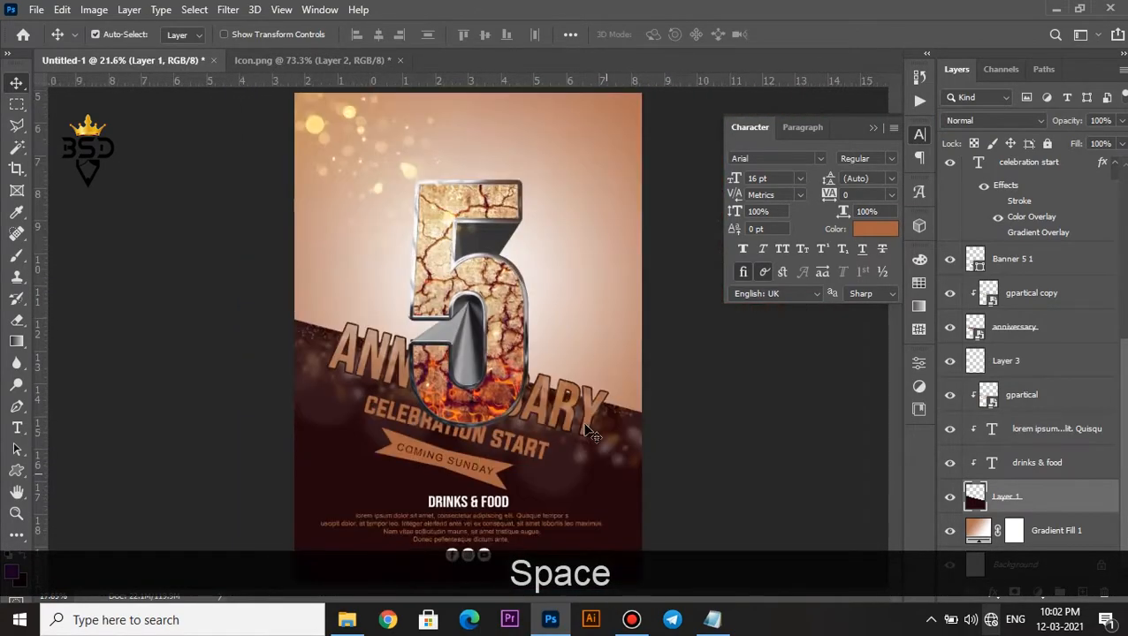
{"action": "scroll", "coordinate": [585, 428], "scroll_direction": "down", "scroll_amount": 2}
{"action": "scroll", "coordinate": [585, 428], "scroll_direction": "up", "scroll_amount": 4}
{"action": "scroll", "coordinate": [530, 485], "scroll_direction": "down", "scroll_amount": 3}
{"action": "scroll", "coordinate": [529, 486], "scroll_direction": "up", "scroll_amount": 4}
{"action": "left_click_drag", "start_coordinate": [530, 480], "coordinate": [550, 491]}
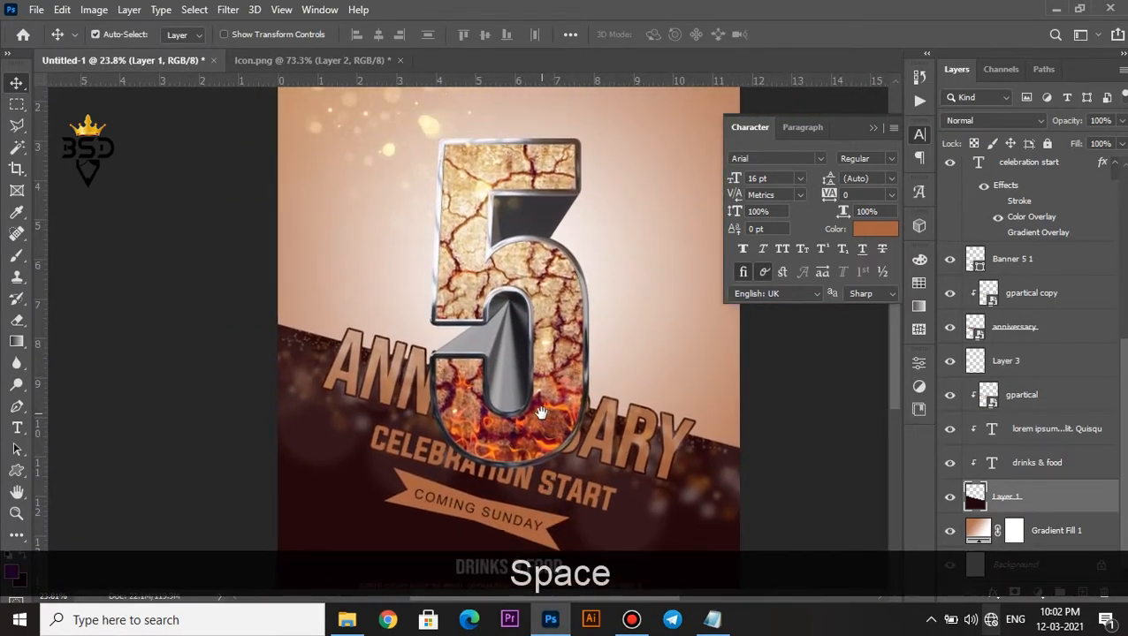
{"action": "scroll", "coordinate": [541, 414], "scroll_direction": "up", "scroll_amount": 2}
- Place the Flare image over the 5, scaled to about 158%, and move its layer above Banner 5 1
{"action": "left_click", "coordinate": [347, 619]}
{"action": "left_click", "coordinate": [180, 151]}
{"action": "left_click_drag", "start_coordinate": [179, 132], "coordinate": [492, 338]}
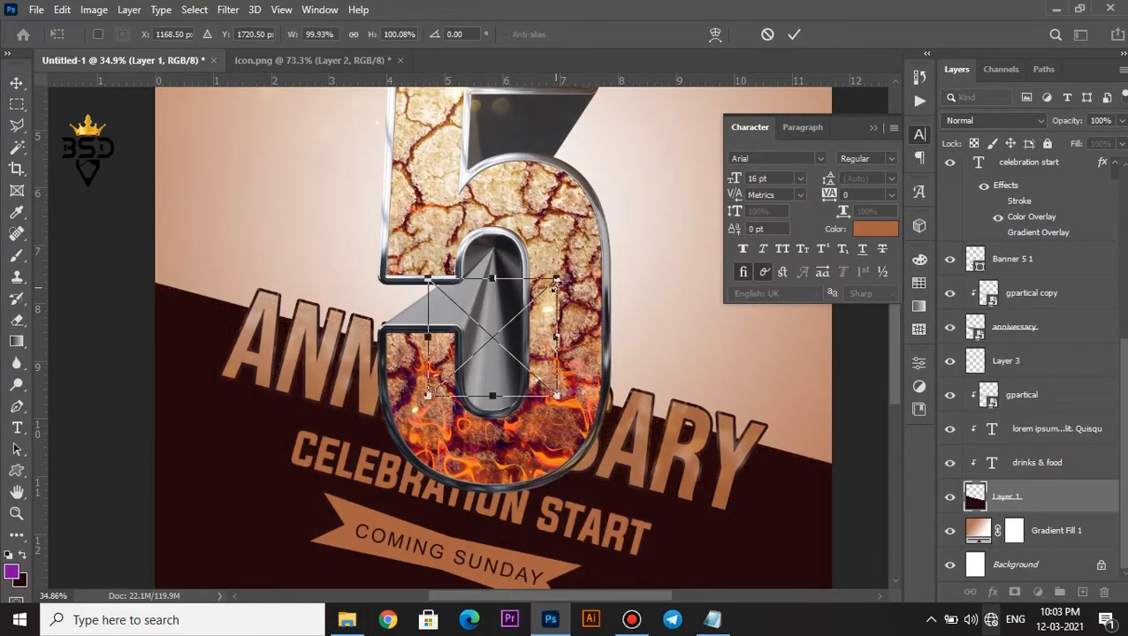
{"action": "left_click_drag", "start_coordinate": [556, 284], "coordinate": [587, 244]}
{"action": "key", "text": "Return"}
{"action": "left_click_drag", "start_coordinate": [1030, 508], "coordinate": [1015, 234]}
- Move the gpartical layer directly above Layer 1 and clip it to that maroon shape
{"action": "left_click", "coordinate": [1014, 372]}
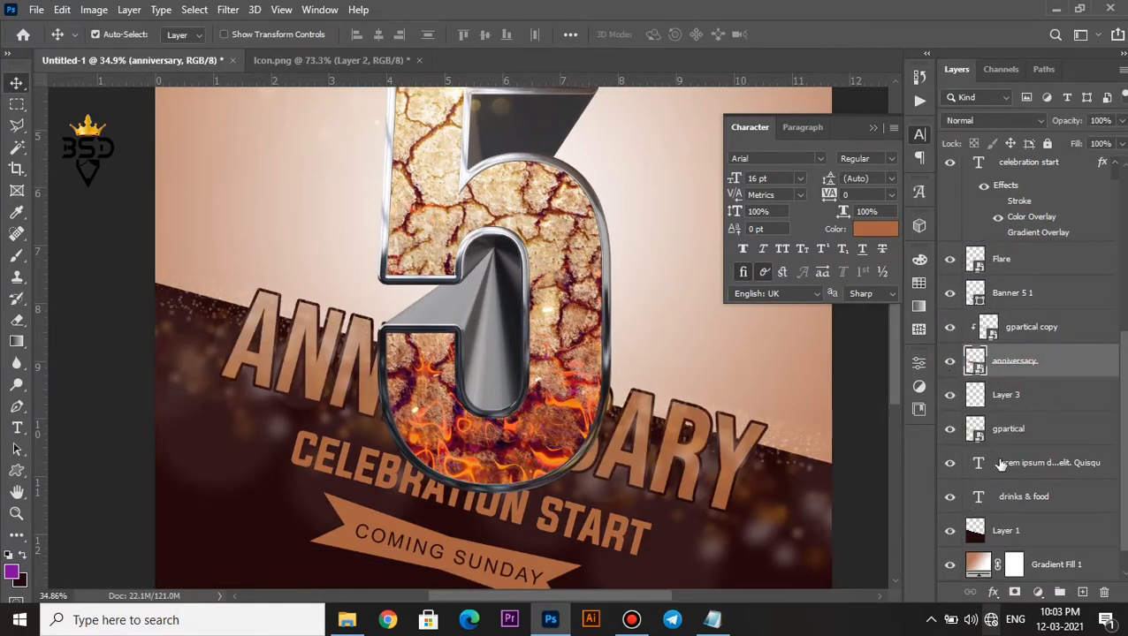
{"action": "left_click", "coordinate": [951, 430]}
{"action": "left_click", "coordinate": [951, 430]}
{"action": "left_click_drag", "start_coordinate": [1021, 439], "coordinate": [1008, 498]}
{"action": "right_click", "coordinate": [1016, 496]}
{"action": "left_click", "coordinate": [891, 389]}
- Raise the Flare layer above the fire textures, directly below the 5 copy 2 layer
{"action": "scroll", "coordinate": [620, 415], "scroll_direction": "down", "scroll_amount": 5}
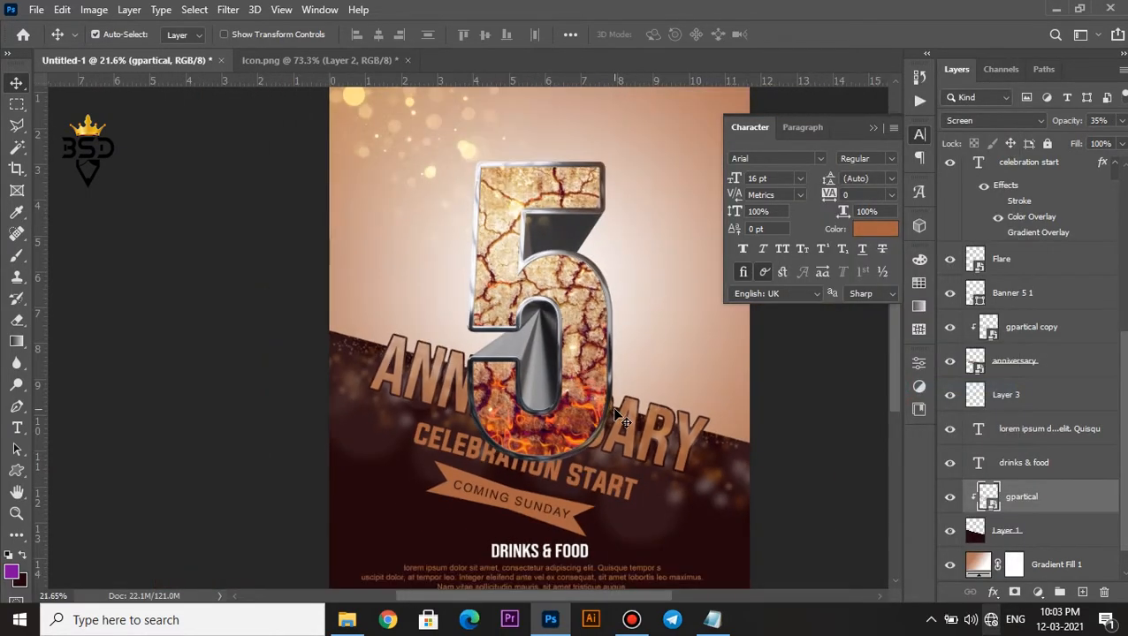
{"action": "scroll", "coordinate": [525, 448], "scroll_direction": "up", "scroll_amount": 3}
{"action": "key", "text": "space"}
{"action": "left_click_drag", "start_coordinate": [524, 448], "coordinate": [552, 528]}
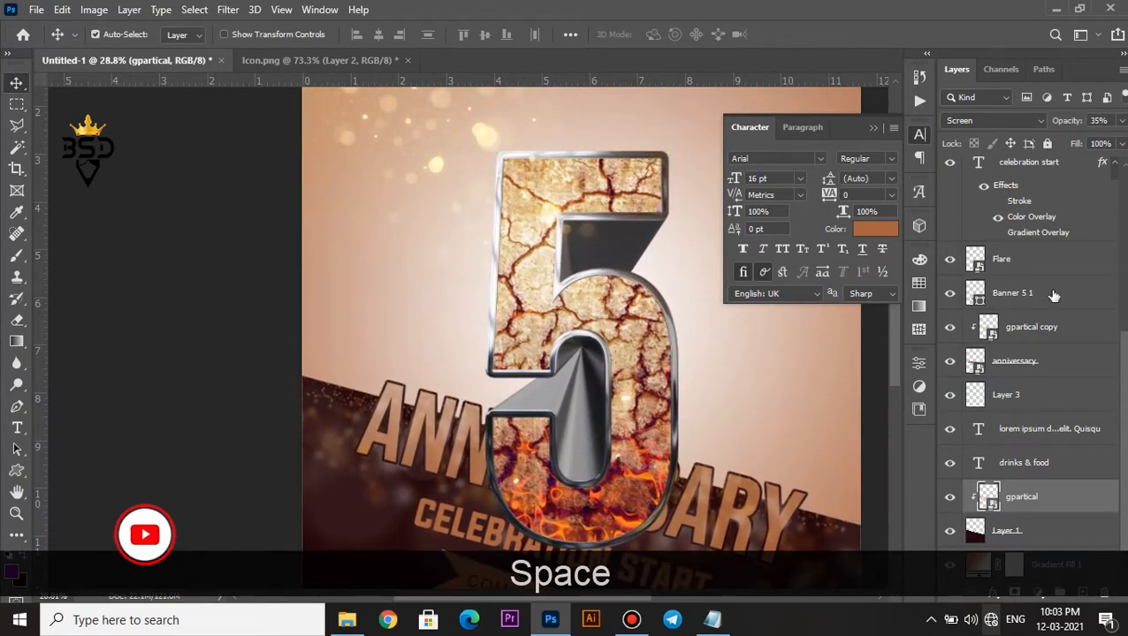
{"action": "left_click", "coordinate": [997, 262]}
{"action": "scroll", "coordinate": [767, 333], "scroll_direction": "down", "scroll_amount": 3}
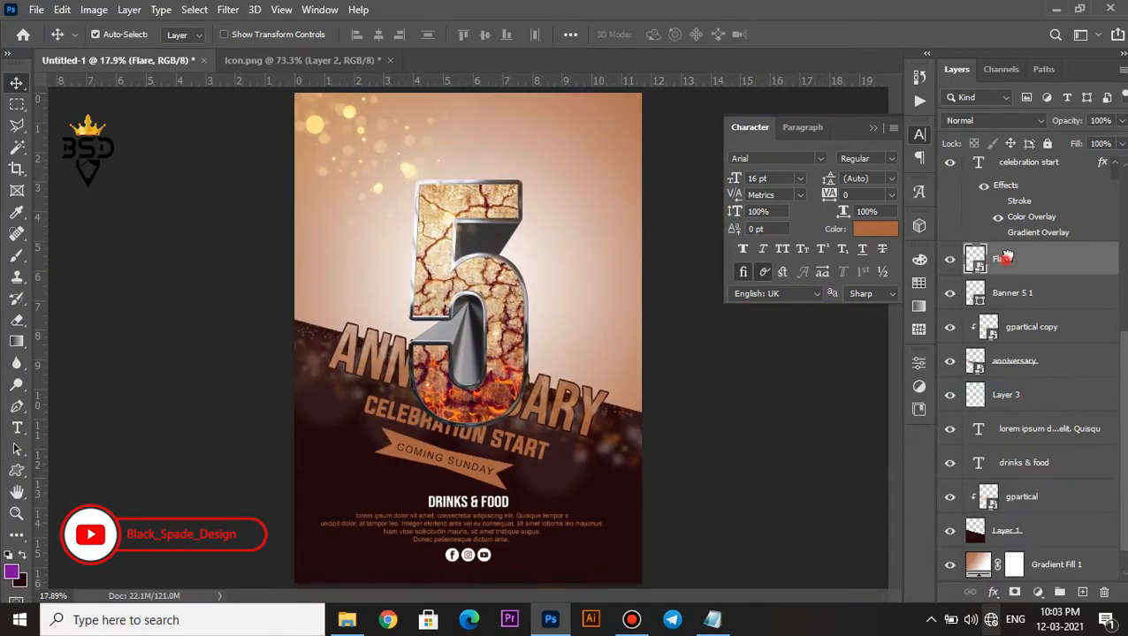
{"action": "left_click_drag", "start_coordinate": [1006, 257], "coordinate": [1007, 164]}
{"action": "scroll", "coordinate": [1120, 415], "scroll_direction": "up", "scroll_amount": 5}
{"action": "left_click_drag", "start_coordinate": [1007, 408], "coordinate": [1017, 267]}
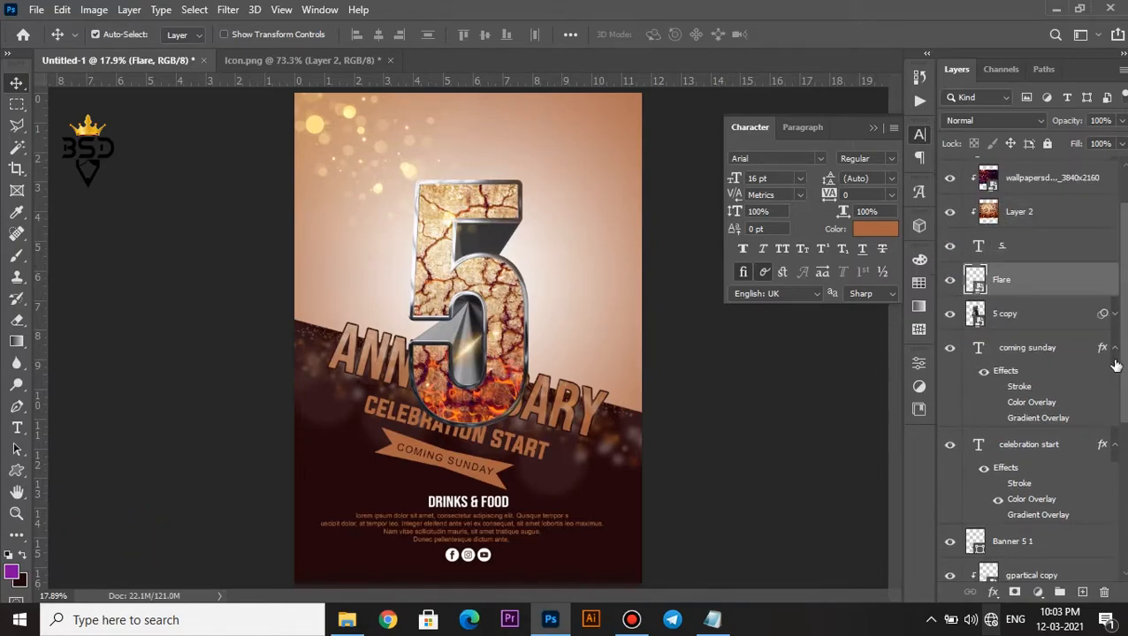
{"action": "scroll", "coordinate": [1116, 365], "scroll_direction": "up", "scroll_amount": 2}
{"action": "left_click_drag", "start_coordinate": [1003, 348], "coordinate": [1011, 228]}
{"action": "scroll", "coordinate": [438, 366], "scroll_direction": "up", "scroll_amount": 1}
{"action": "scroll", "coordinate": [437, 367], "scroll_direction": "up", "scroll_amount": 1}
- Rotate the flare to about 40° and move it onto the chrome edge of the 5's lower-left notch
{"action": "key", "text": "ctrl+t"}
{"action": "left_click_drag", "start_coordinate": [614, 392], "coordinate": [568, 310]}
{"action": "key", "text": "shift+alt"}
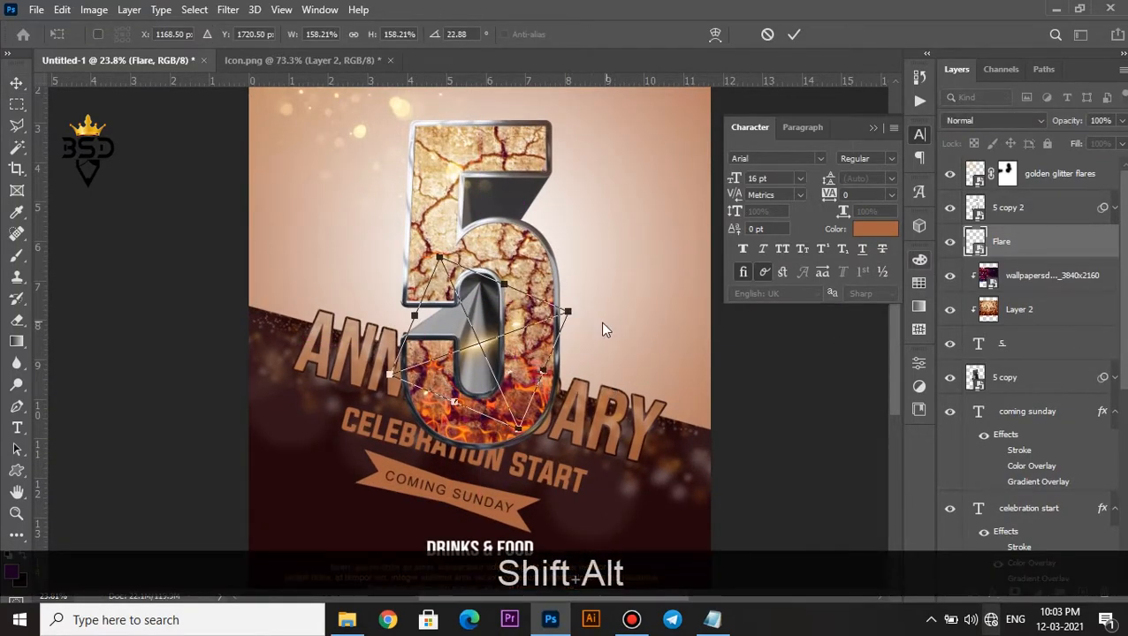
{"action": "left_click_drag", "start_coordinate": [603, 357], "coordinate": [574, 345]}
{"action": "key", "text": "Return"}
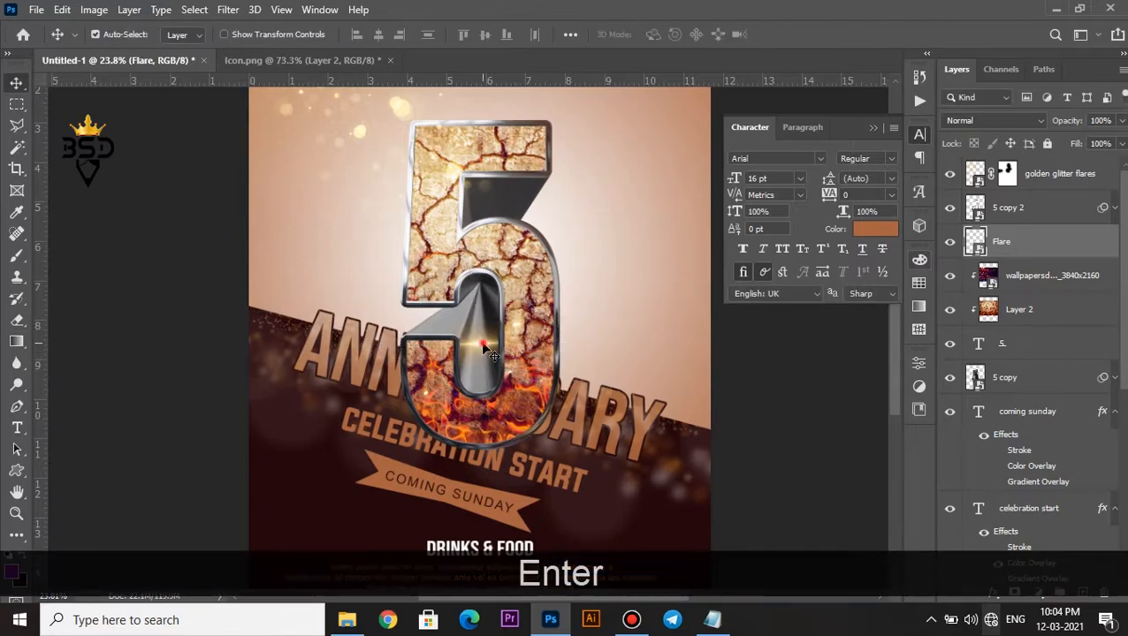
{"action": "left_click_drag", "start_coordinate": [477, 345], "coordinate": [442, 338]}
- Move the Flare layer above 5 copy 2 and set its blend mode to Screen
{"action": "left_click_drag", "start_coordinate": [995, 240], "coordinate": [1008, 191]}
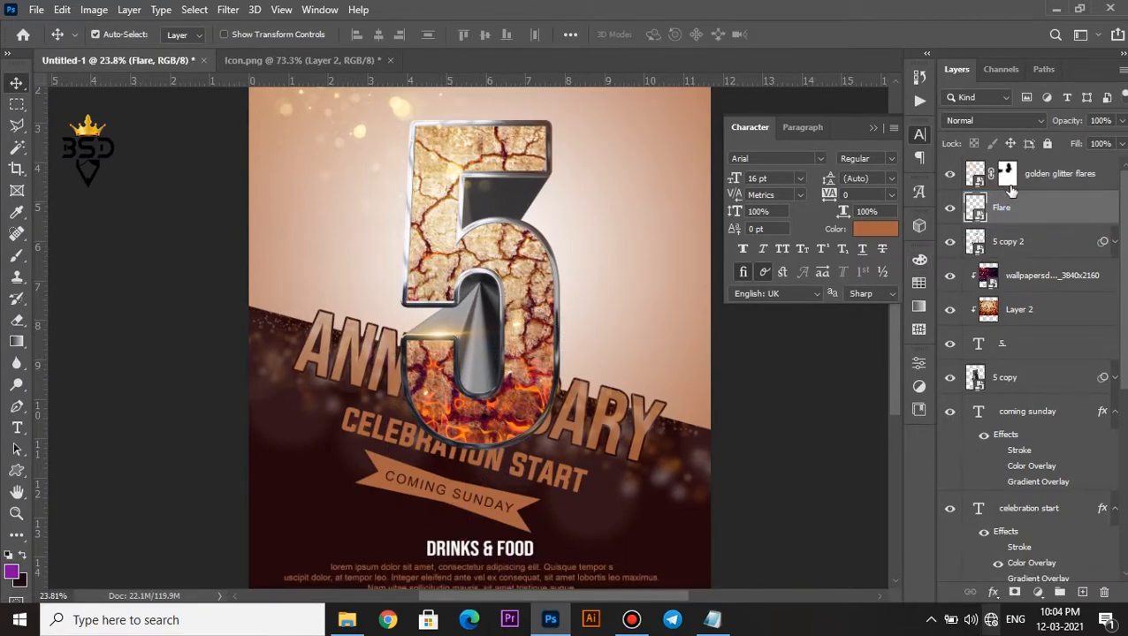
{"action": "left_click", "coordinate": [994, 120]}
{"action": "left_click", "coordinate": [955, 259]}
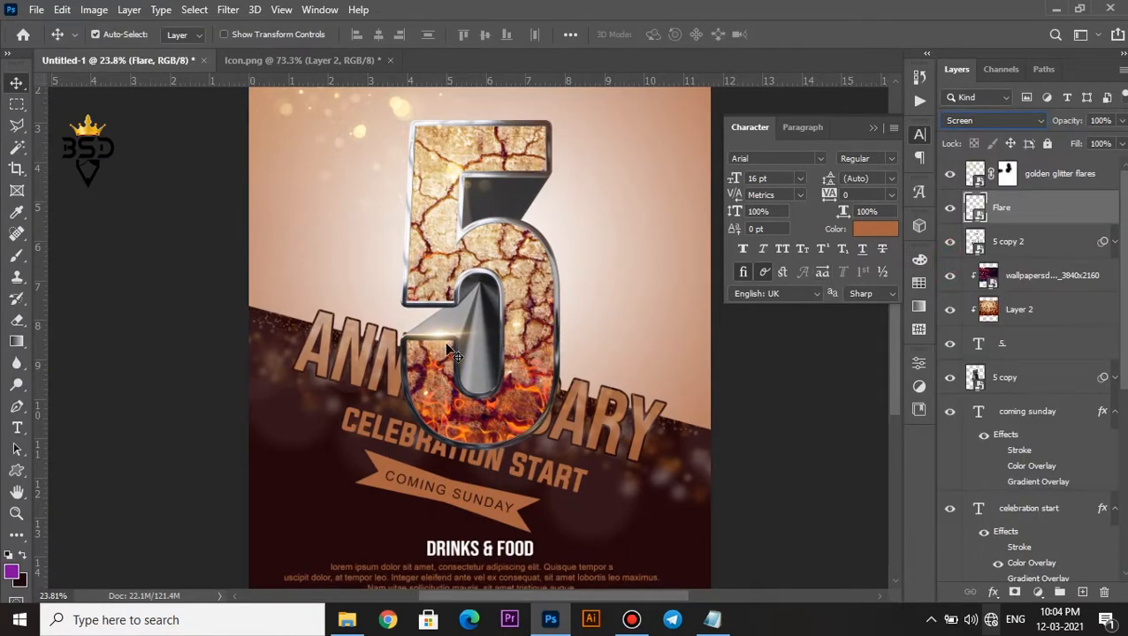
- Rotate the flare slightly and shift its streak onto the upper chrome edge of the 5's lower-left hook
{"action": "scroll", "coordinate": [442, 343], "scroll_direction": "up", "scroll_amount": 2}
{"action": "key", "text": "ctrl+t"}
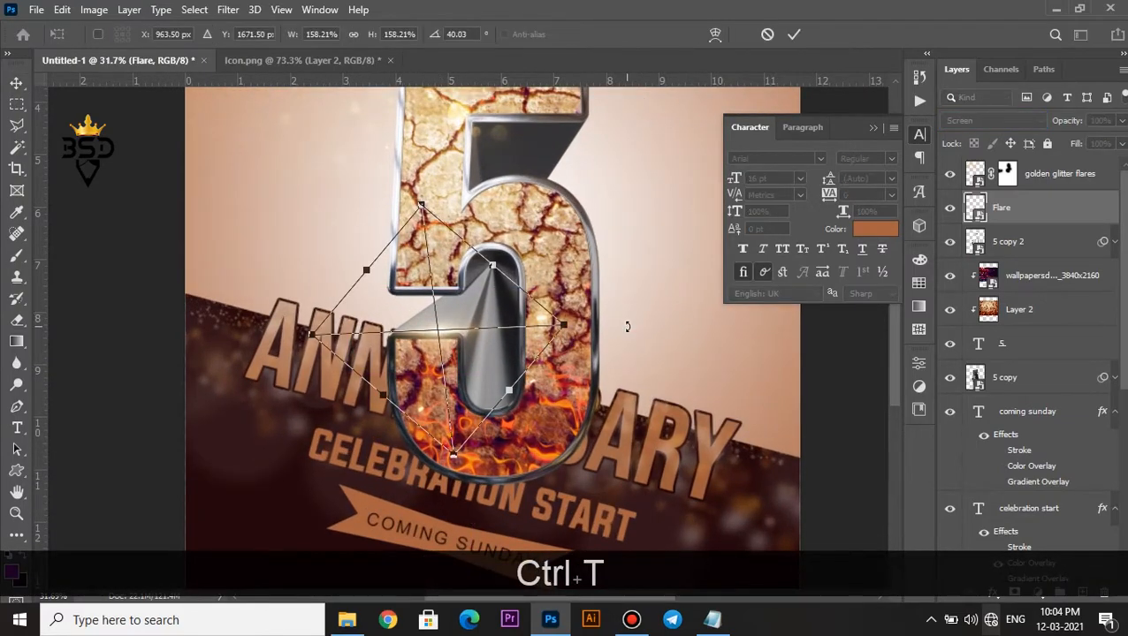
{"action": "left_click_drag", "start_coordinate": [628, 327], "coordinate": [626, 338]}
{"action": "left_click_drag", "start_coordinate": [483, 341], "coordinate": [473, 353]}
{"action": "key", "text": "Return"}
{"action": "key", "text": "Up"}
{"action": "key", "text": "Up"}
{"action": "key", "text": "Up"}
{"action": "key", "text": "Up"}
{"action": "key", "text": "Up"}
{"action": "key", "text": "Up"}
{"action": "key", "text": "Up"}
{"action": "key", "text": "Up"}
- Refine the flare's rotation to about 42° and nudge it into line with the chrome edge
{"action": "scroll", "coordinate": [468, 323], "scroll_direction": "up", "scroll_amount": 4}
{"action": "key", "text": "ctrl+t"}
{"action": "left_click_drag", "start_coordinate": [636, 346], "coordinate": [661, 337]}
{"action": "key", "text": "Return"}
{"action": "key", "text": "Left"}
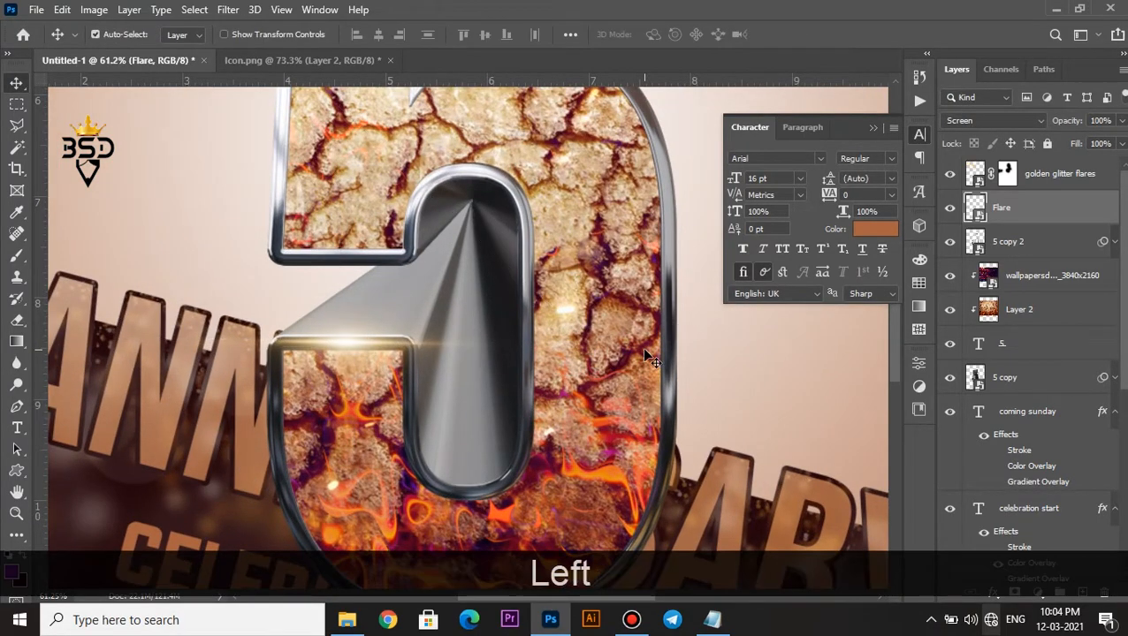
{"action": "scroll", "coordinate": [452, 297], "scroll_direction": "down", "scroll_amount": 4}
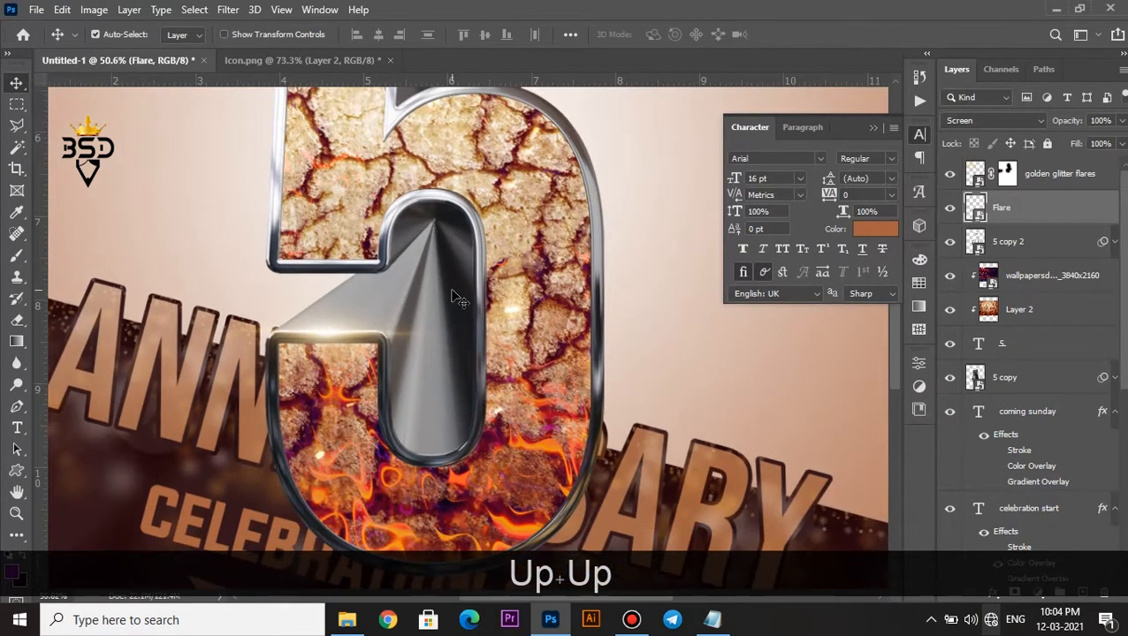
- Duplicate the flare onto the right end of the edge below the 5's upper bar and onto the 5's top edge
{"action": "left_click_drag", "start_coordinate": [443, 303], "coordinate": [516, 304]}
{"action": "scroll", "coordinate": [524, 284], "scroll_direction": "up", "scroll_amount": 2, "text": "alt"}
{"action": "key", "text": "ctrl+t"}
{"action": "left_click_drag", "start_coordinate": [659, 268], "coordinate": [737, 339]}
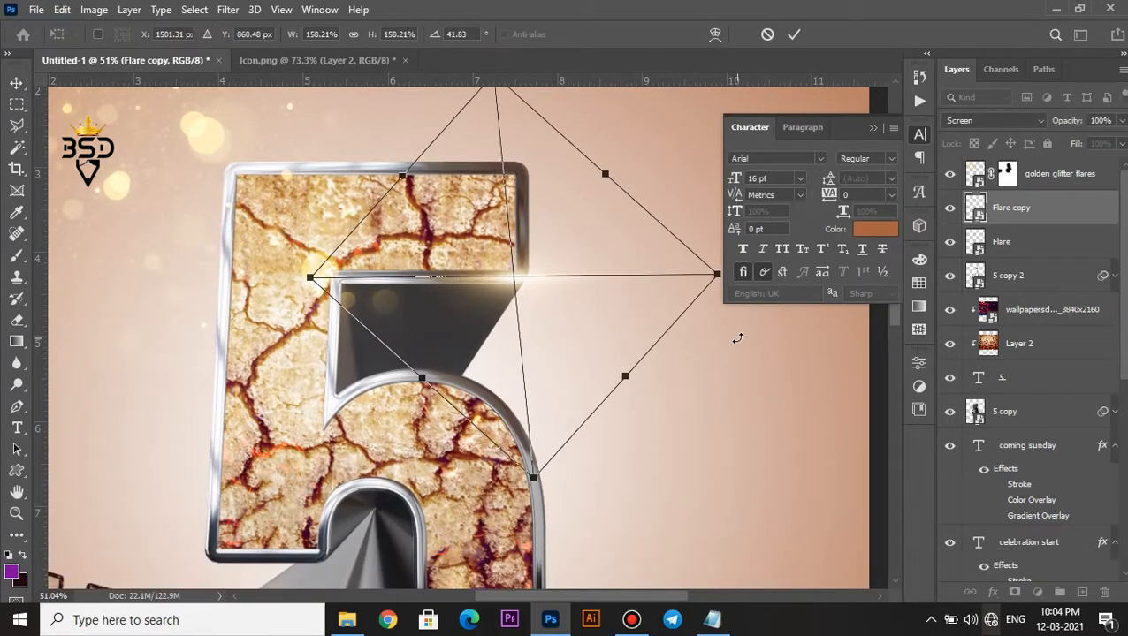
{"action": "key", "text": "Return"}
{"action": "left_click_drag", "start_coordinate": [524, 283], "coordinate": [524, 313], "text": "alt"}
{"action": "scroll", "coordinate": [526, 313], "scroll_direction": "down", "scroll_amount": 4, "text": "alt"}
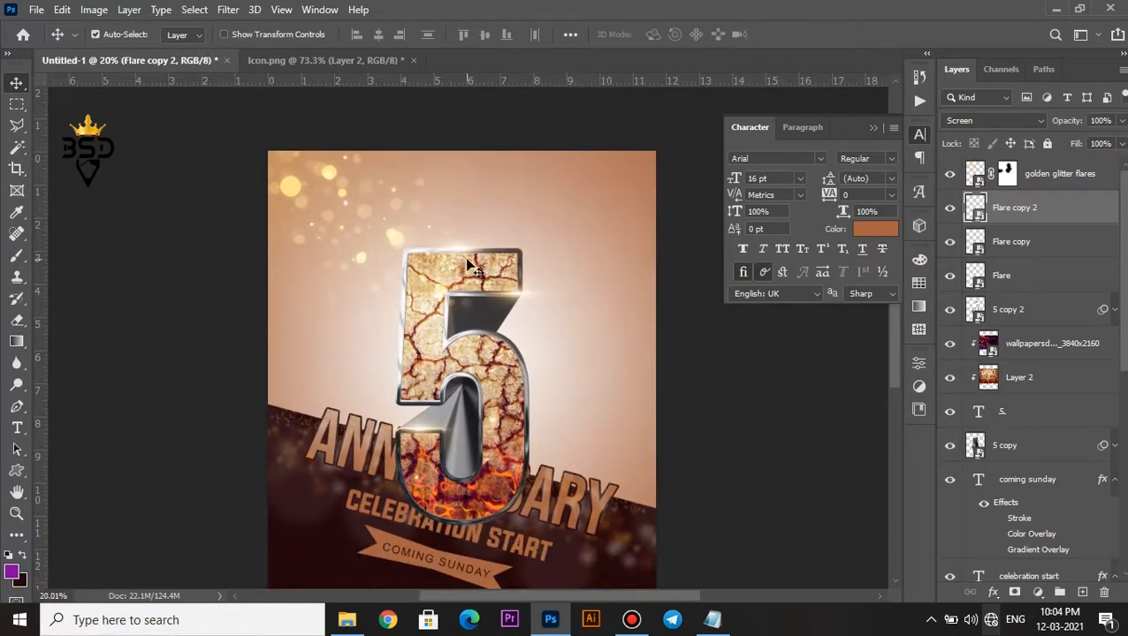
- Duplicate the top flare, move the copy to the 5's bottom curve and scale it to about 272%
{"action": "key", "text": "ctrl+j"}
{"action": "left_click_drag", "start_coordinate": [455, 251], "coordinate": [461, 533]}
{"action": "key", "text": "ctrl+t"}
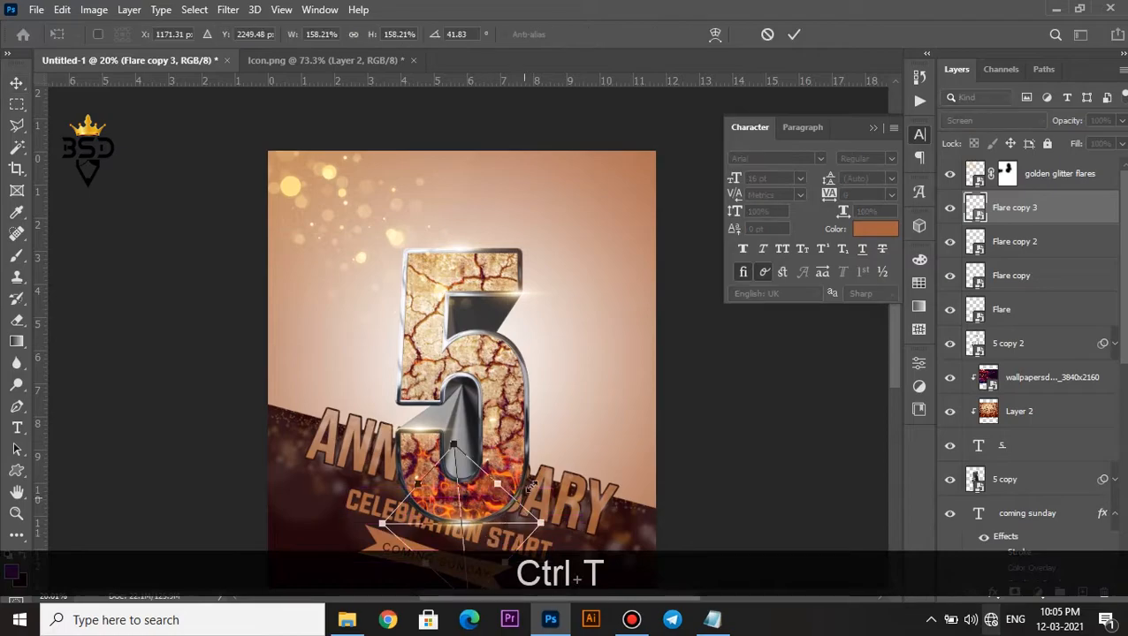
{"action": "left_click_drag", "start_coordinate": [545, 524], "coordinate": [596, 523]}
- Warp the bottom flare with the Arc style and adjust its bend
{"action": "right_click", "coordinate": [522, 500]}
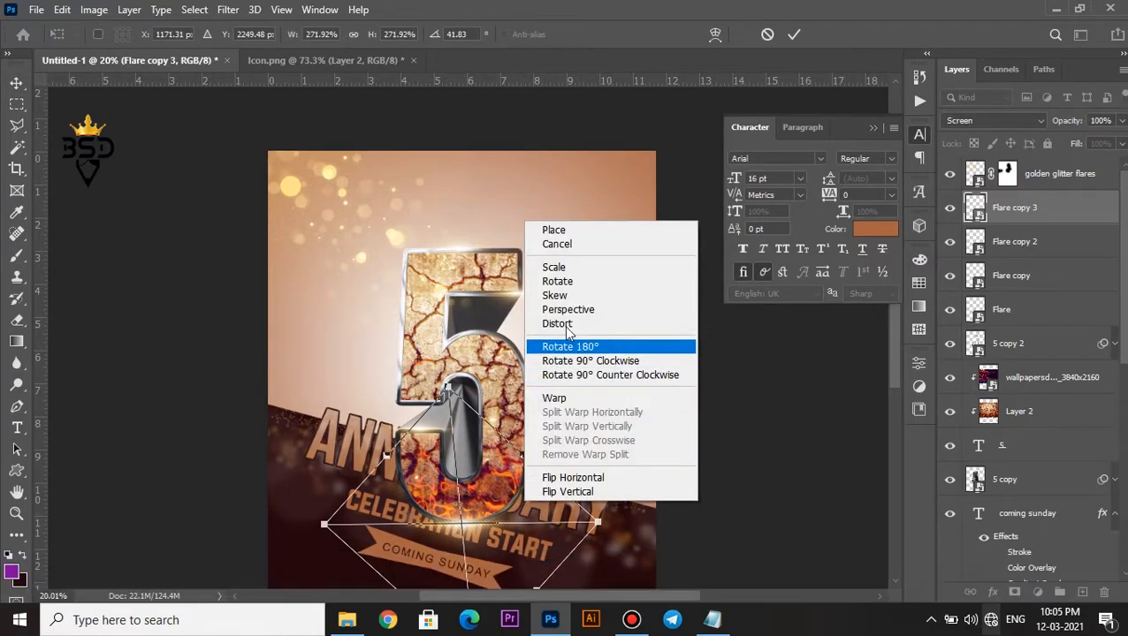
{"action": "left_click", "coordinate": [555, 398]}
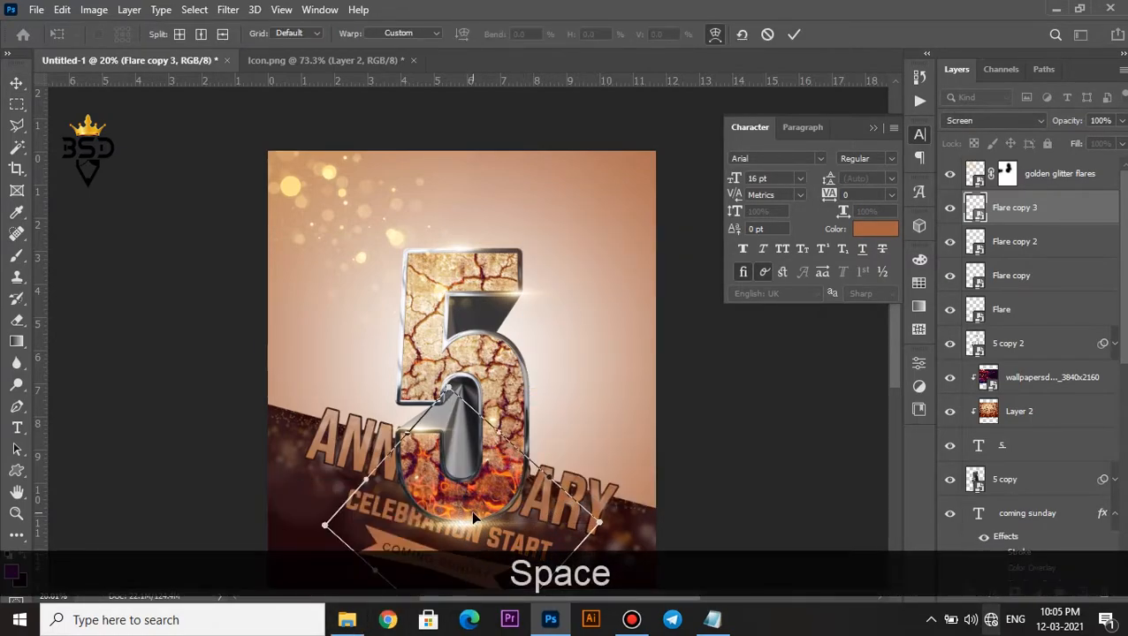
{"action": "scroll", "coordinate": [466, 509], "scroll_direction": "up", "scroll_amount": 1}
{"action": "left_click_drag", "start_coordinate": [466, 509], "coordinate": [469, 389]}
{"action": "left_click", "coordinate": [422, 33]}
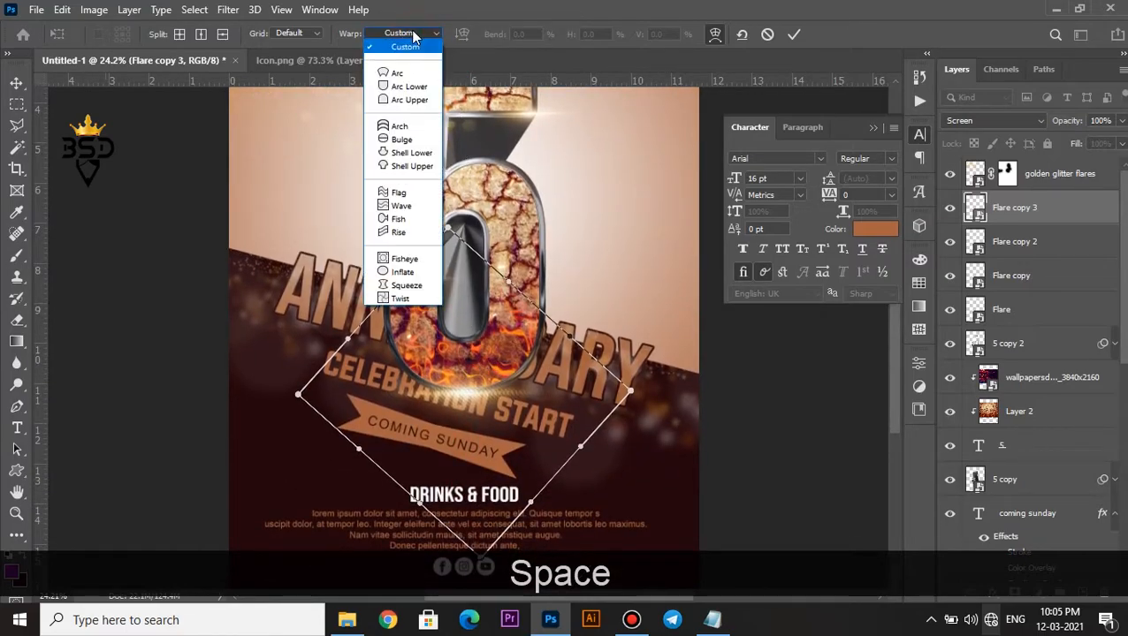
{"action": "left_click", "coordinate": [409, 80]}
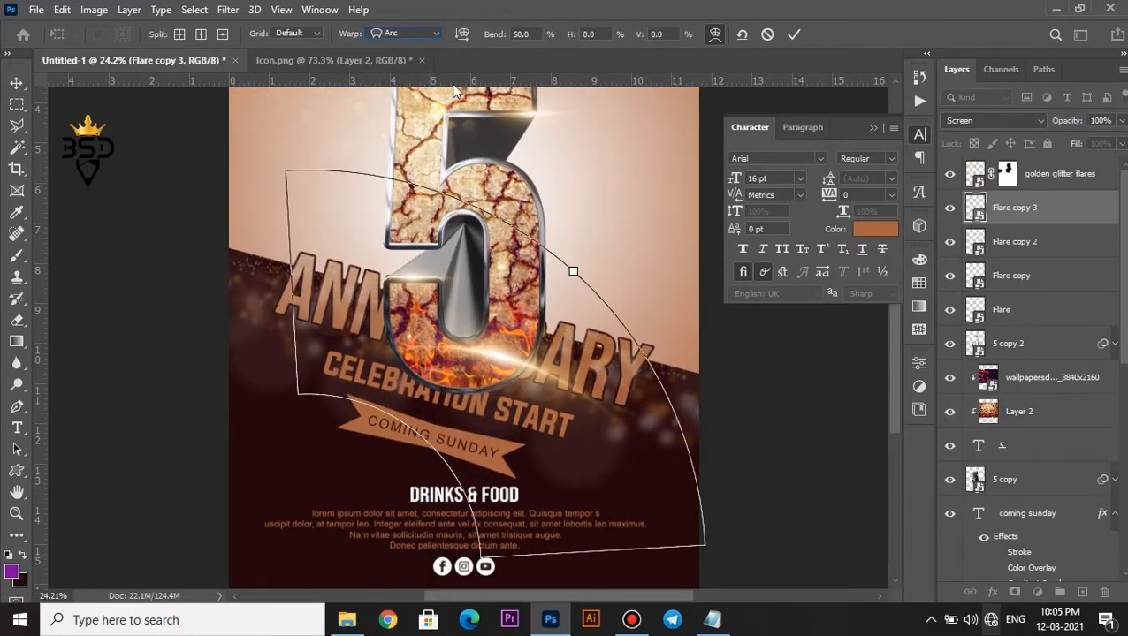
{"action": "left_click_drag", "start_coordinate": [569, 40], "coordinate": [613, 40]}
{"action": "left_click", "coordinate": [795, 34]}
- Rotate the arced flare to about -169°, scale it to about 194% and move it onto the 5's bottom curve
{"action": "key", "text": "ctrl+t"}
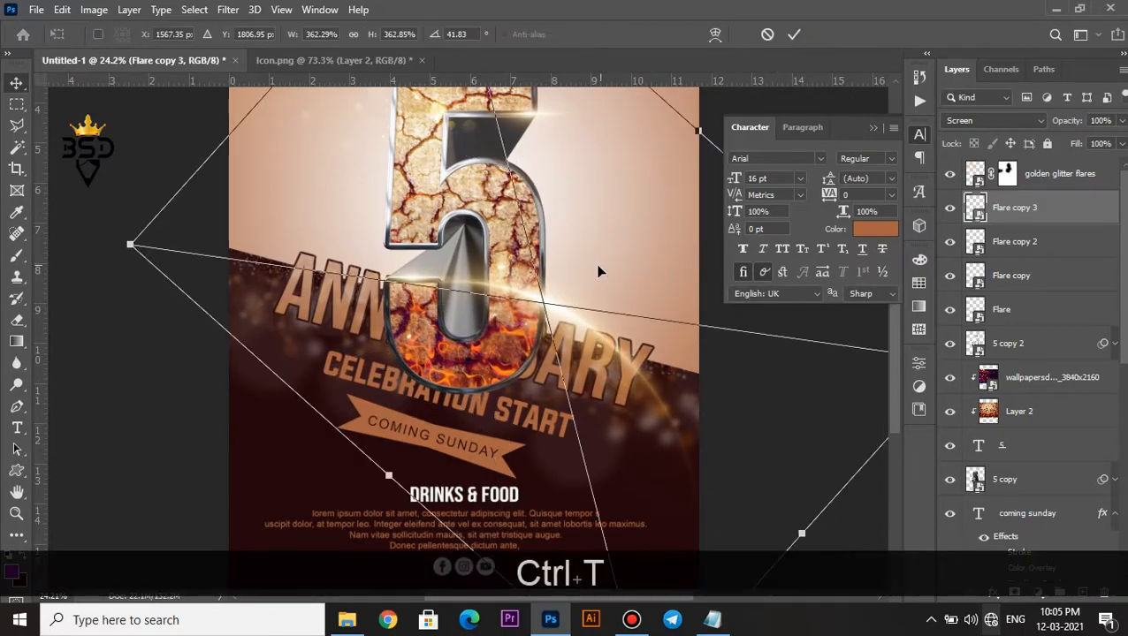
{"action": "key", "text": "ctrl+0"}
{"action": "left_click_drag", "start_coordinate": [867, 337], "coordinate": [722, 317]}
{"action": "left_click_drag", "start_coordinate": [666, 228], "coordinate": [491, 404]}
{"action": "left_click_drag", "start_coordinate": [606, 294], "coordinate": [535, 362]}
{"action": "scroll", "coordinate": [536, 362], "scroll_direction": "up", "scroll_amount": 5}
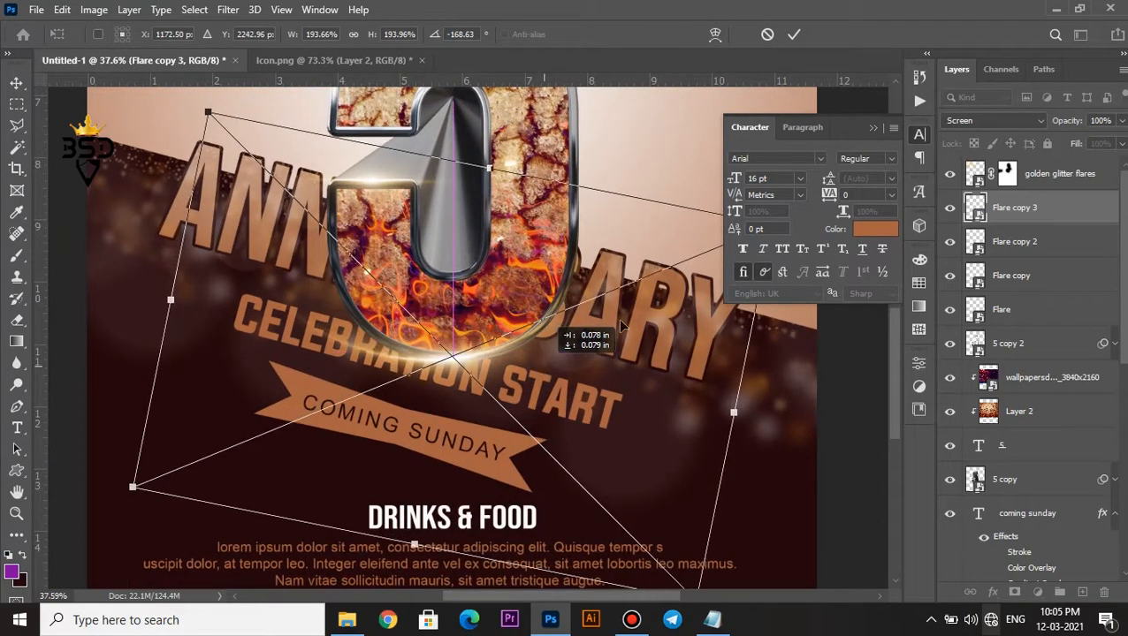
- Fine-tune the arced flare's position, size and rotation so its glow follows the 5's bottom chrome edge
{"action": "left_click", "coordinate": [873, 130]}
{"action": "left_click_drag", "start_coordinate": [520, 353], "coordinate": [528, 355]}
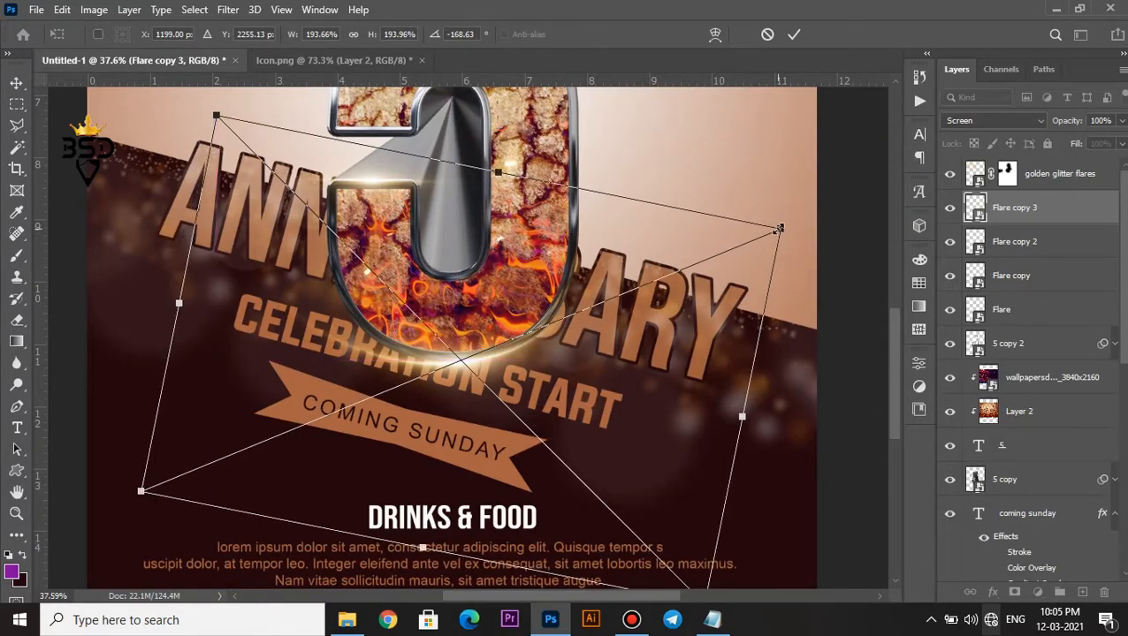
{"action": "left_click_drag", "start_coordinate": [779, 228], "coordinate": [760, 261]}
{"action": "scroll", "coordinate": [461, 384], "scroll_direction": "up", "scroll_amount": 4}
{"action": "left_click_drag", "start_coordinate": [833, 343], "coordinate": [833, 366]}
{"action": "key", "text": "Return"}
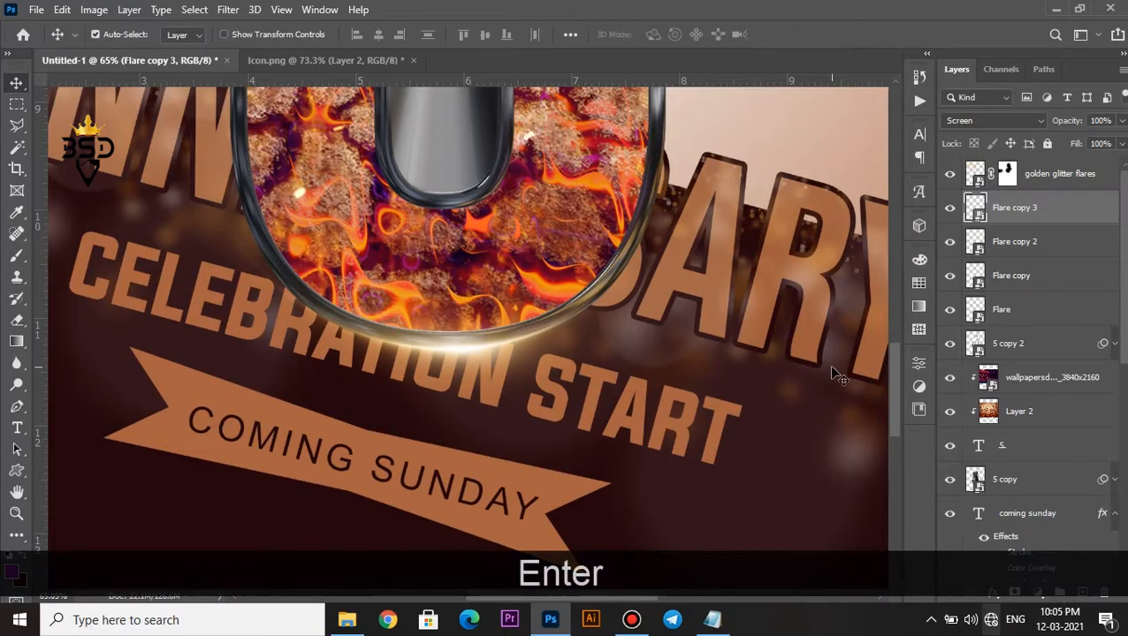
- Place the pink cherry petals falling image over the poster and move its layer above golden glitter flares
{"action": "scroll", "coordinate": [496, 334], "scroll_direction": "down", "scroll_amount": 5}
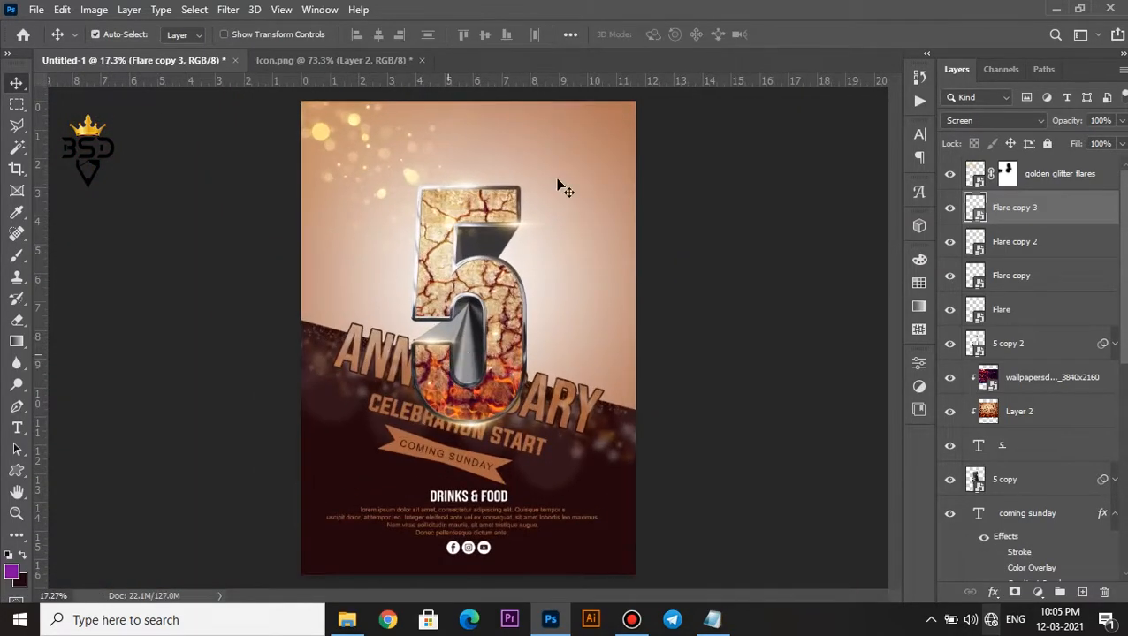
{"action": "left_click", "coordinate": [347, 621]}
{"action": "left_click_drag", "start_coordinate": [537, 156], "coordinate": [520, 462]}
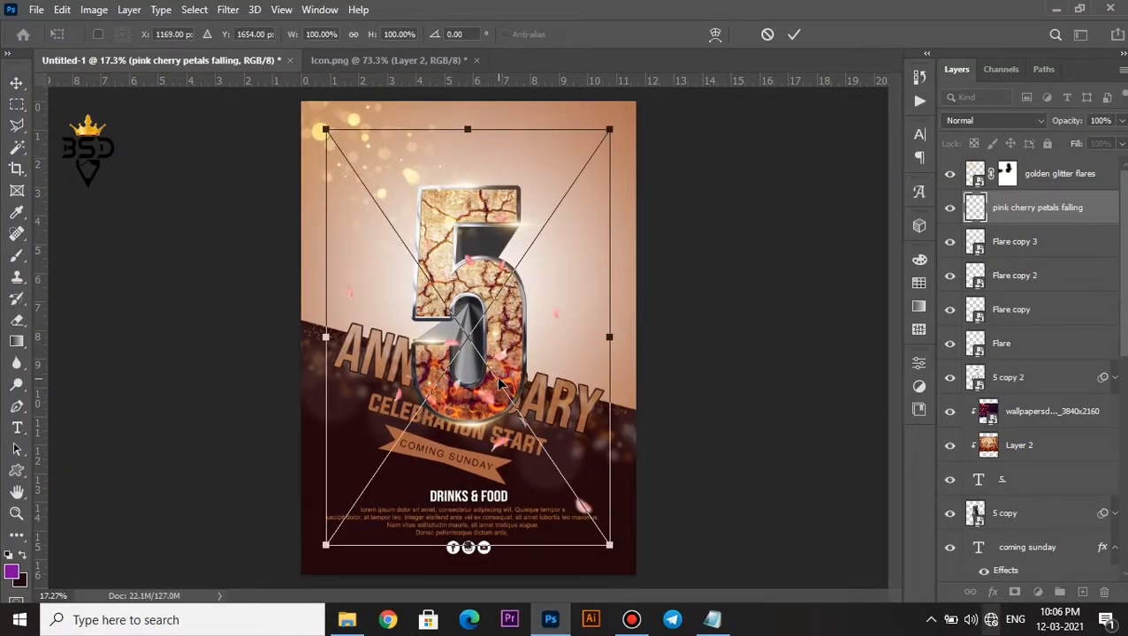
{"action": "key", "text": "Return"}
{"action": "left_click_drag", "start_coordinate": [1010, 215], "coordinate": [999, 166]}
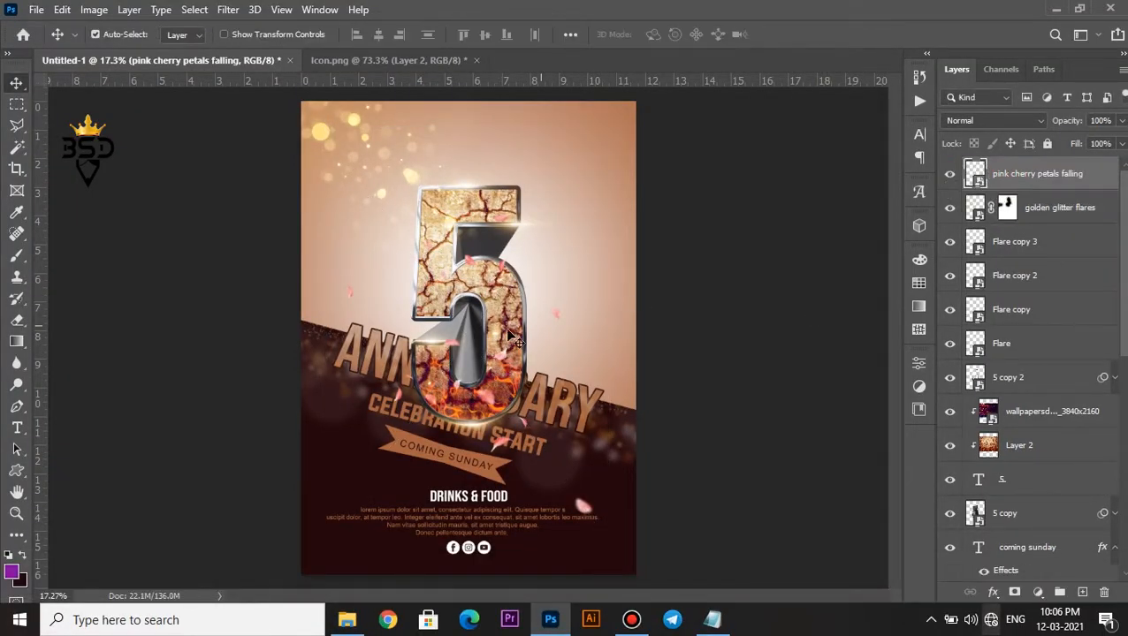
- Enlarge the cherry petals to span the poster's full width and reposition them around the 5
{"action": "key", "text": "ctrl+t"}
{"action": "left_click_drag", "start_coordinate": [588, 511], "coordinate": [717, 500]}
{"action": "left_click_drag", "start_coordinate": [552, 355], "coordinate": [543, 344]}
{"action": "left_click_drag", "start_coordinate": [614, 549], "coordinate": [625, 558]}
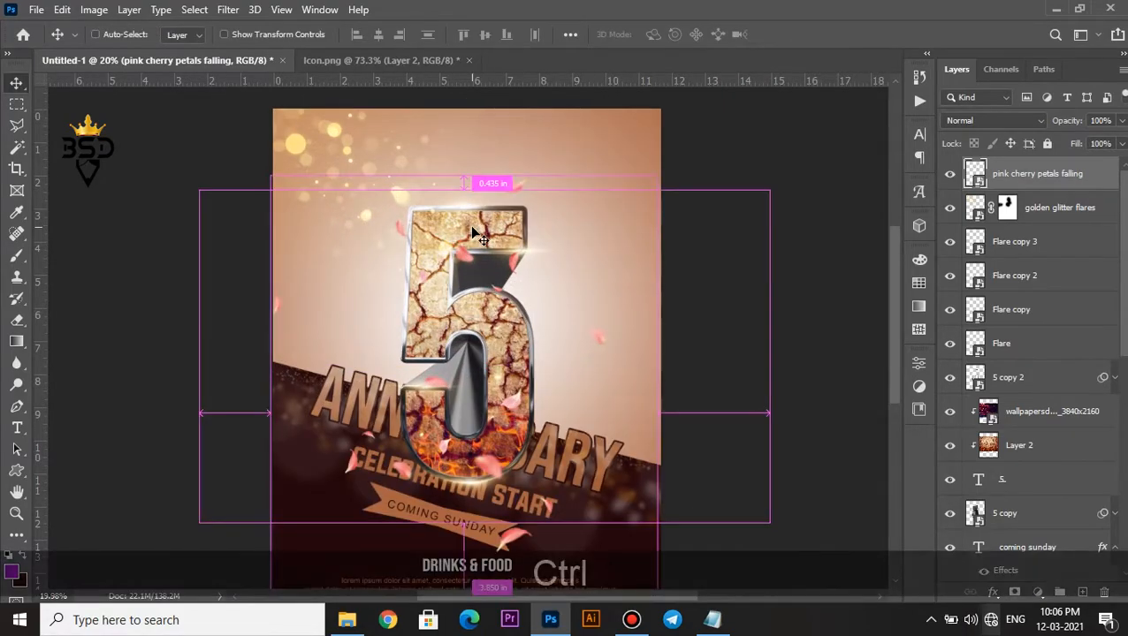
- Apply a Curves adjustment to the cherry petals layer, moving the black point to input 23 and output 0
{"action": "key", "text": "ctrl+m"}
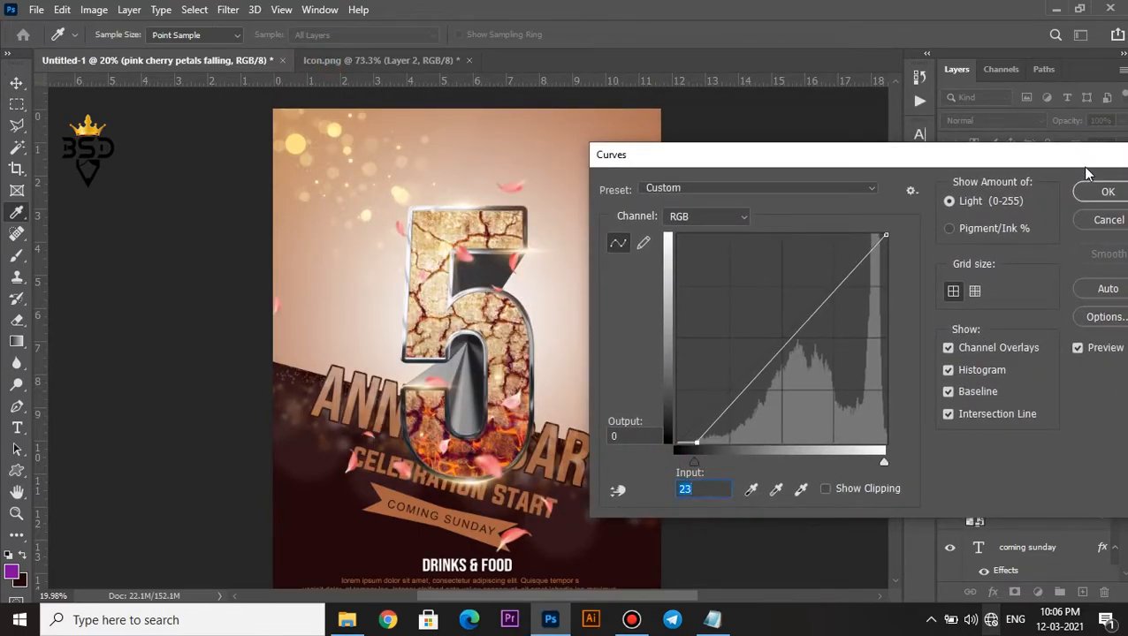
{"action": "left_click", "coordinate": [1105, 192]}
{"action": "scroll", "coordinate": [528, 347], "scroll_direction": "up", "scroll_amount": 3}
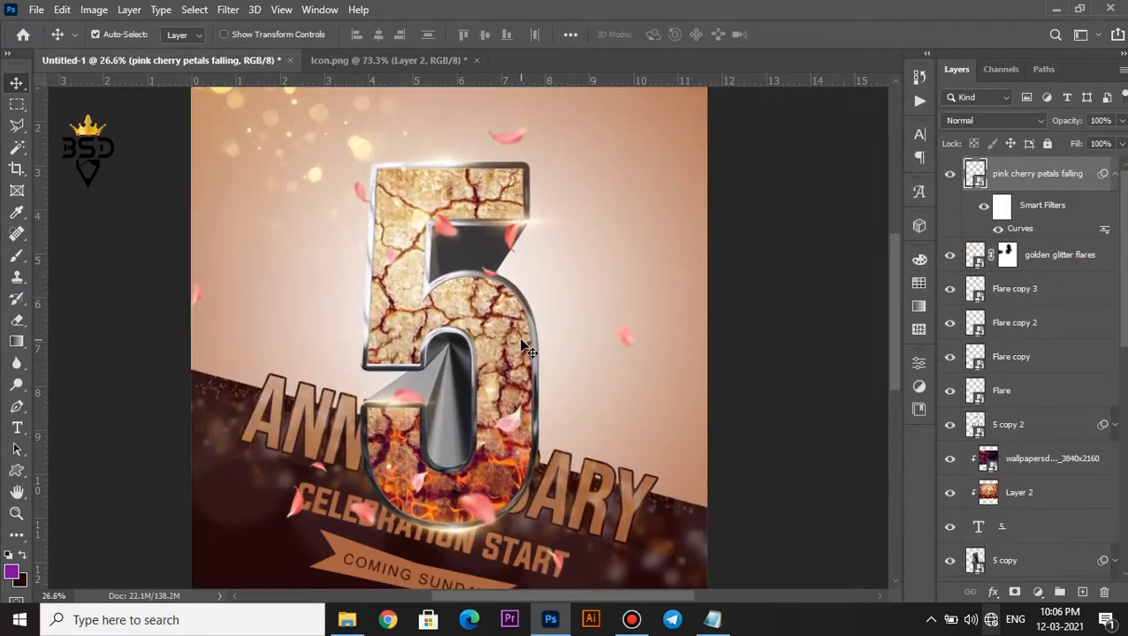
- Add a layer mask to the cherry petals and use the Lasso to hide petals over the 5's upper inner corner, middle and lower right stroke
{"action": "left_click_drag", "start_coordinate": [468, 480], "coordinate": [517, 263]}
{"action": "scroll", "coordinate": [509, 254], "scroll_direction": "down", "scroll_amount": 3}
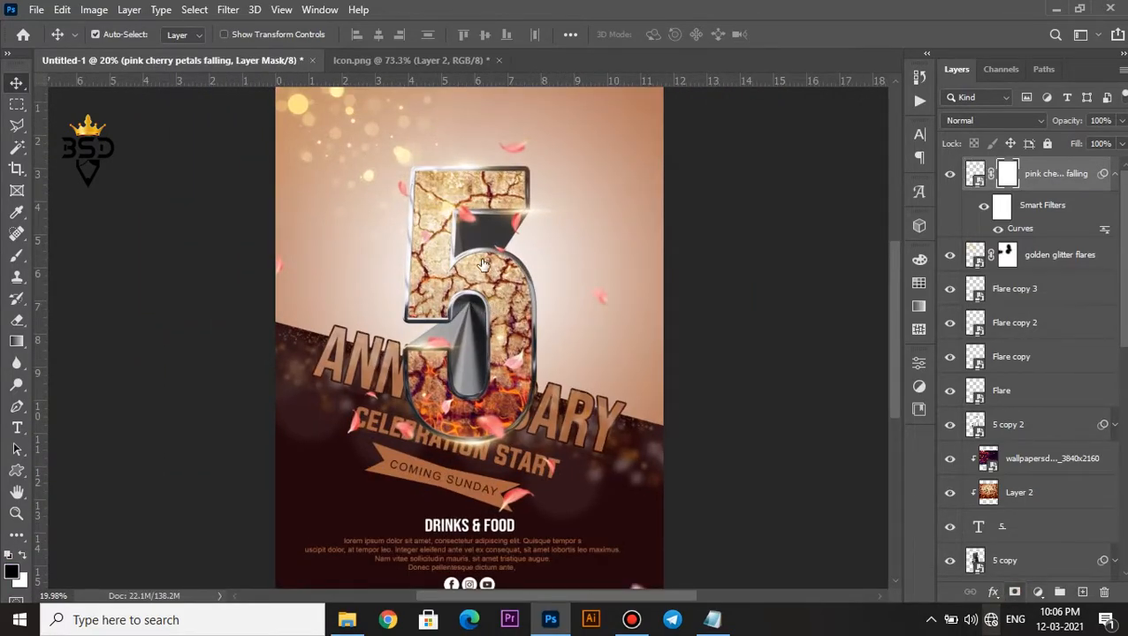
{"action": "scroll", "coordinate": [594, 315], "scroll_direction": "up", "scroll_amount": 1}
{"action": "left_click", "coordinate": [17, 124]}
{"action": "left_click", "coordinate": [79, 127]}
{"action": "scroll", "coordinate": [536, 231], "scroll_direction": "up", "scroll_amount": 2}
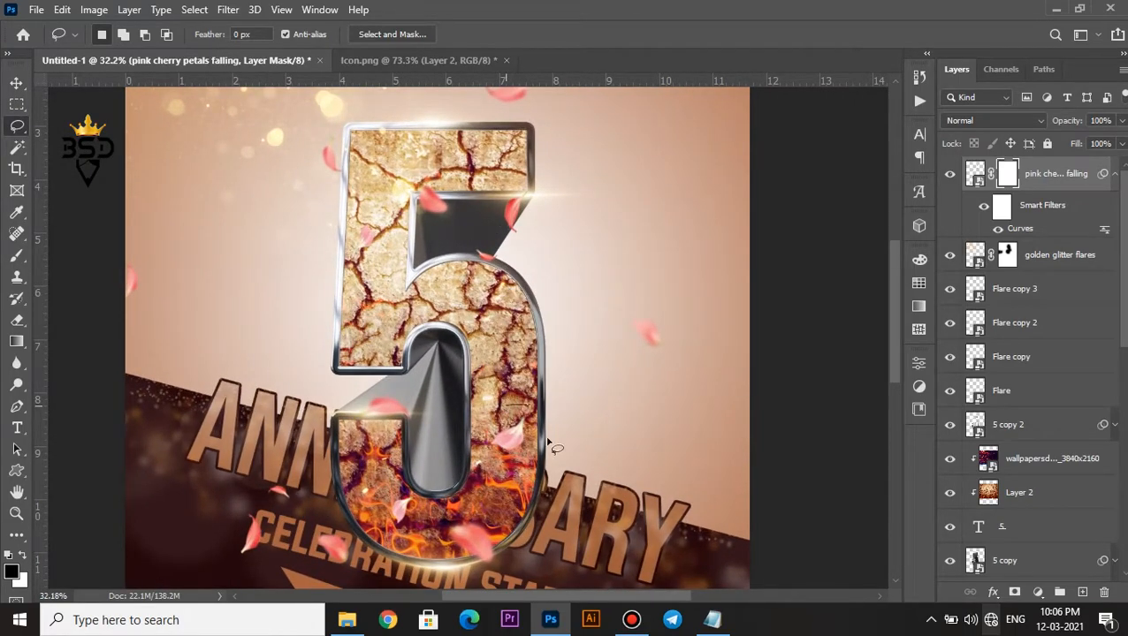
{"action": "key", "text": "Delete"}
{"action": "key", "text": "x"}
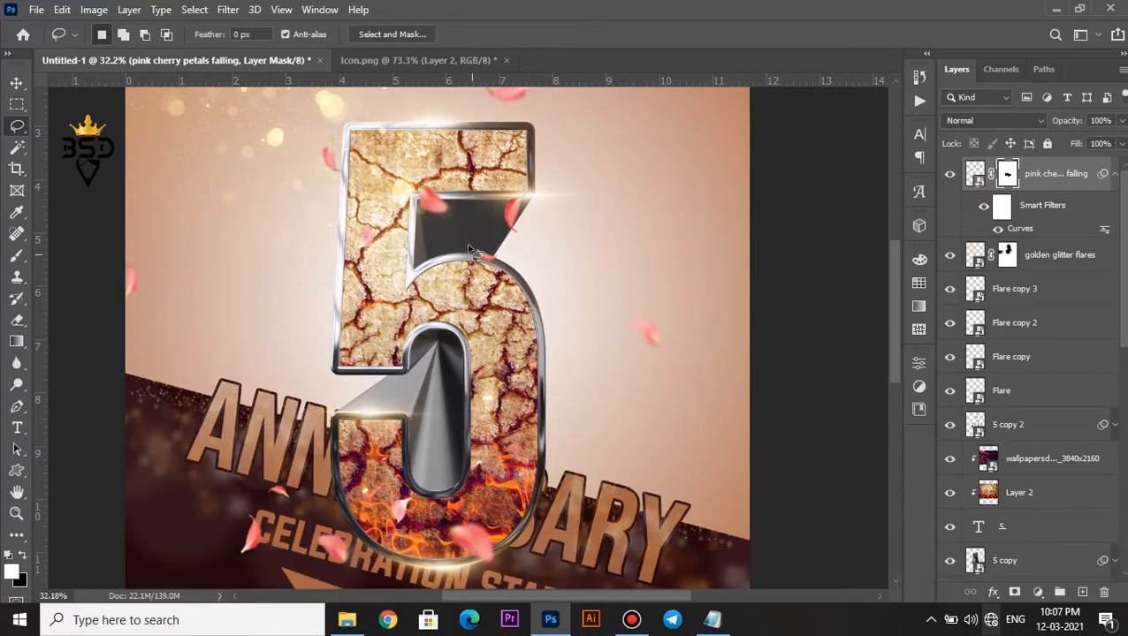
{"action": "key", "text": "Delete"}
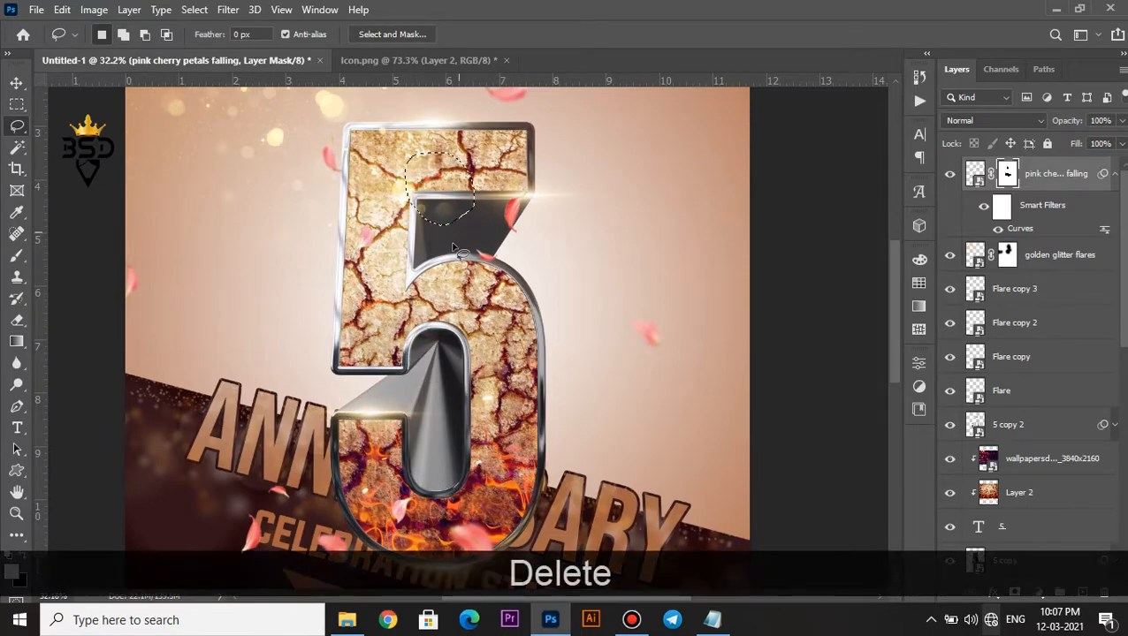
{"action": "scroll", "coordinate": [447, 279], "scroll_direction": "down", "scroll_amount": 2}
{"action": "scroll", "coordinate": [534, 463], "scroll_direction": "up", "scroll_amount": 2}
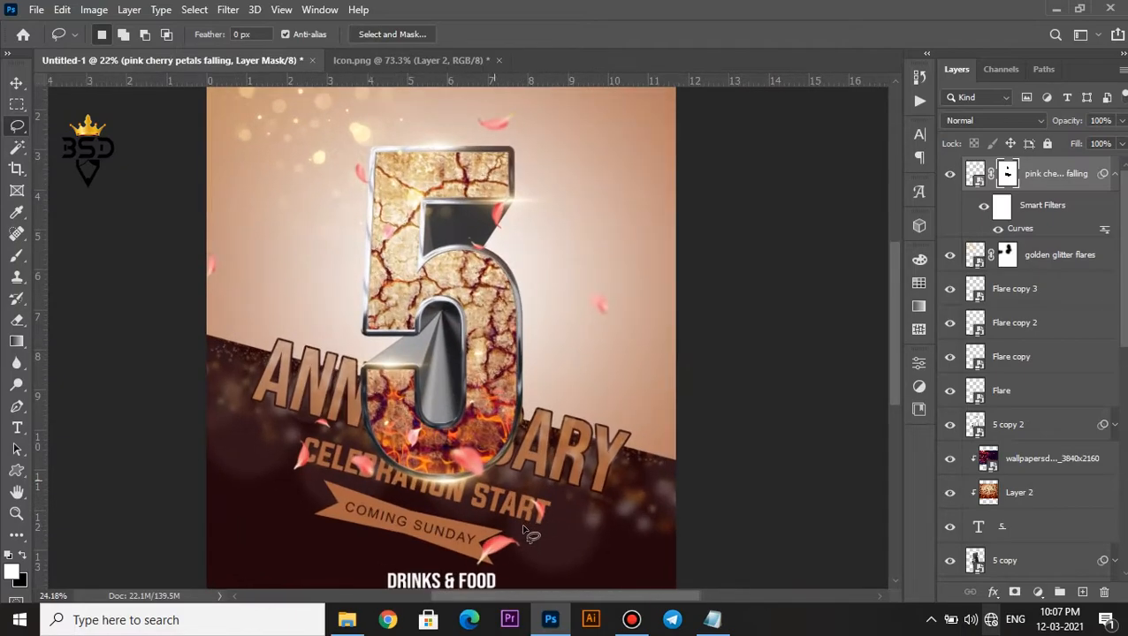
{"action": "scroll", "coordinate": [521, 345], "scroll_direction": "down", "scroll_amount": 3}
{"action": "scroll", "coordinate": [521, 344], "scroll_direction": "down", "scroll_amount": 1}
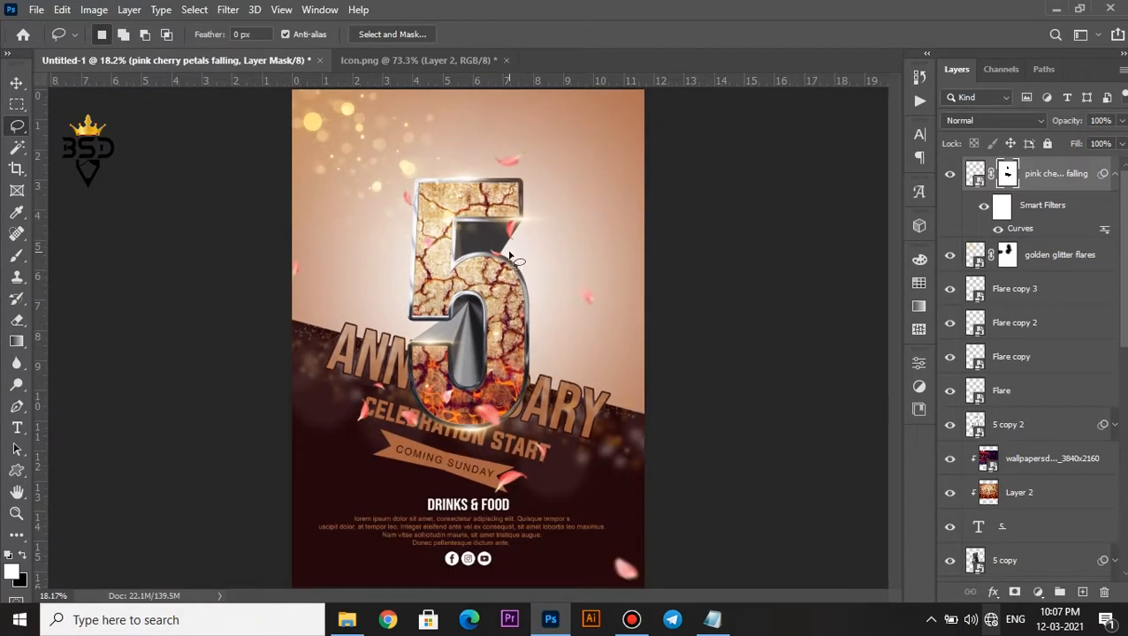
- Add the text TH in Bebas Neue at 62 pt and place it beside the 5's top right corner
{"action": "key", "text": "v"}
{"action": "scroll", "coordinate": [521, 230], "scroll_direction": "up", "scroll_amount": 2}
{"action": "key", "text": "space"}
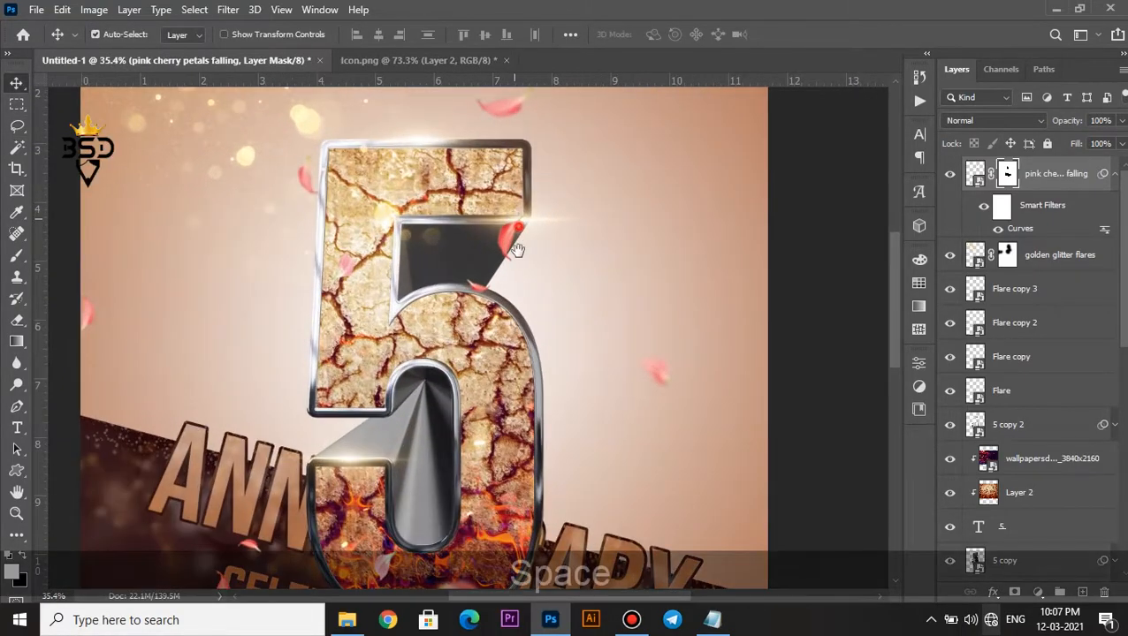
{"action": "left_click_drag", "start_coordinate": [516, 239], "coordinate": [504, 334]}
{"action": "scroll", "coordinate": [464, 181], "scroll_direction": "down", "scroll_amount": 1}
{"action": "key", "text": "t"}
{"action": "left_click", "coordinate": [417, 152]}
{"action": "type", "text": "H"}
{"action": "left_click", "coordinate": [730, 35]}
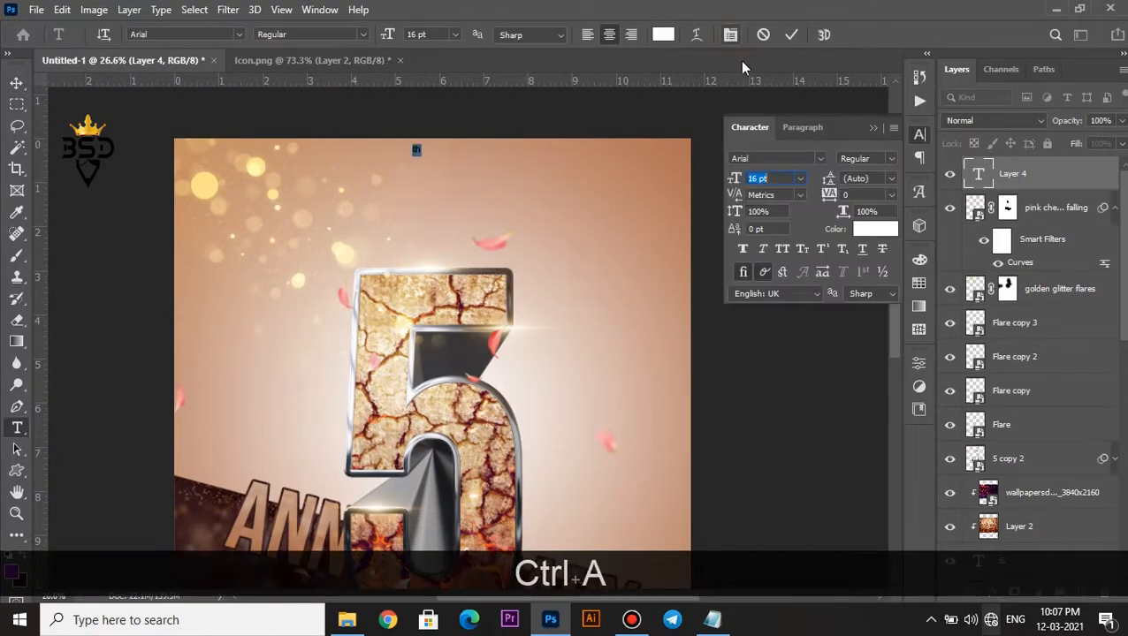
{"action": "left_click", "coordinate": [820, 158]}
{"action": "left_click", "coordinate": [760, 222]}
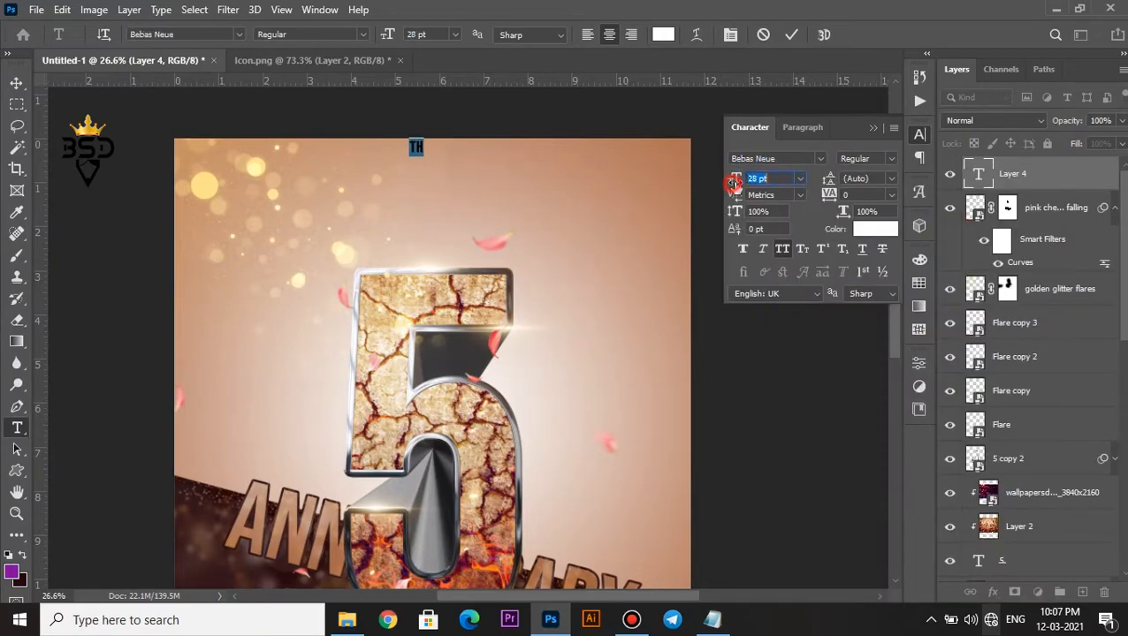
{"action": "left_click", "coordinate": [796, 35]}
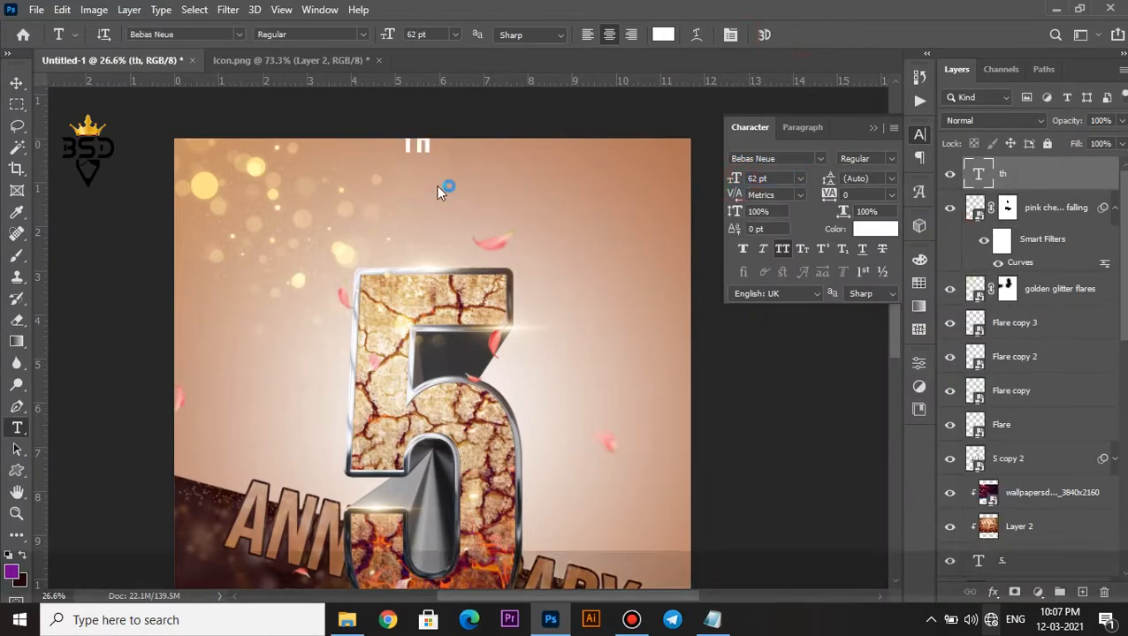
{"action": "key", "text": "v"}
{"action": "left_click_drag", "start_coordinate": [433, 146], "coordinate": [562, 302]}
- Give the TH text a linear Black, White gradient overlay at 95% opacity, 86° angle and 150% scale, shifting the gradient within the letters
{"action": "left_click", "coordinate": [993, 591]}
{"action": "left_click", "coordinate": [1006, 543]}
{"action": "left_click_drag", "start_coordinate": [582, 193], "coordinate": [725, 373]}
{"action": "left_click", "coordinate": [824, 471]}
{"action": "scroll", "coordinate": [972, 266], "scroll_direction": "down", "scroll_amount": 3}
{"action": "scroll", "coordinate": [970, 282], "scroll_direction": "up", "scroll_amount": 3}
{"action": "left_click", "coordinate": [774, 232]}
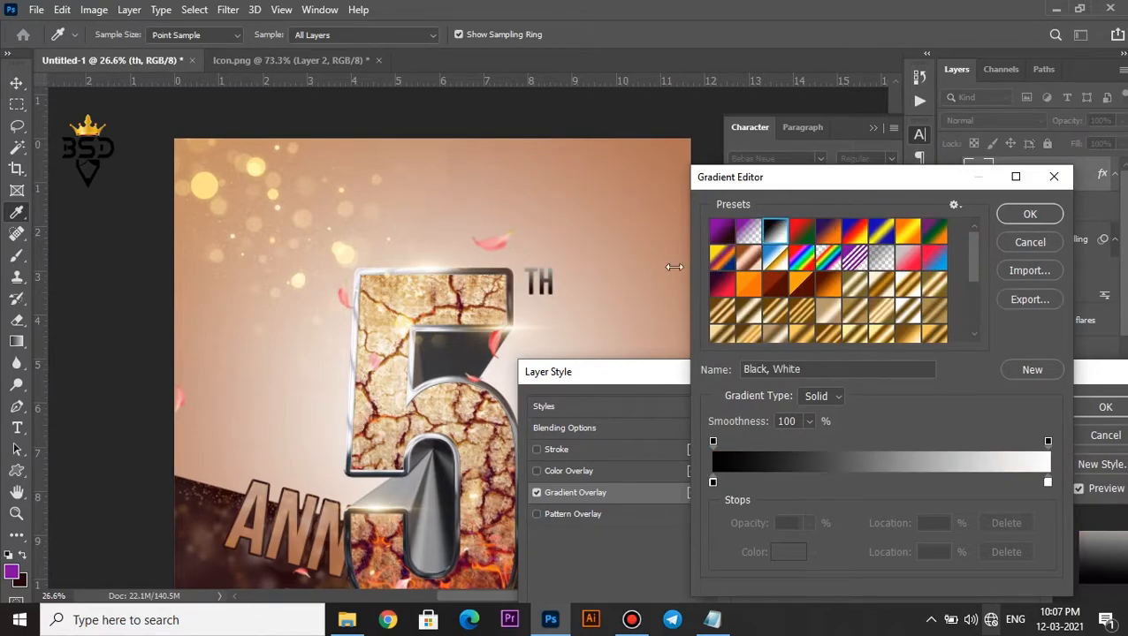
{"action": "left_click", "coordinate": [1039, 217]}
{"action": "left_click_drag", "start_coordinate": [543, 280], "coordinate": [536, 272]}
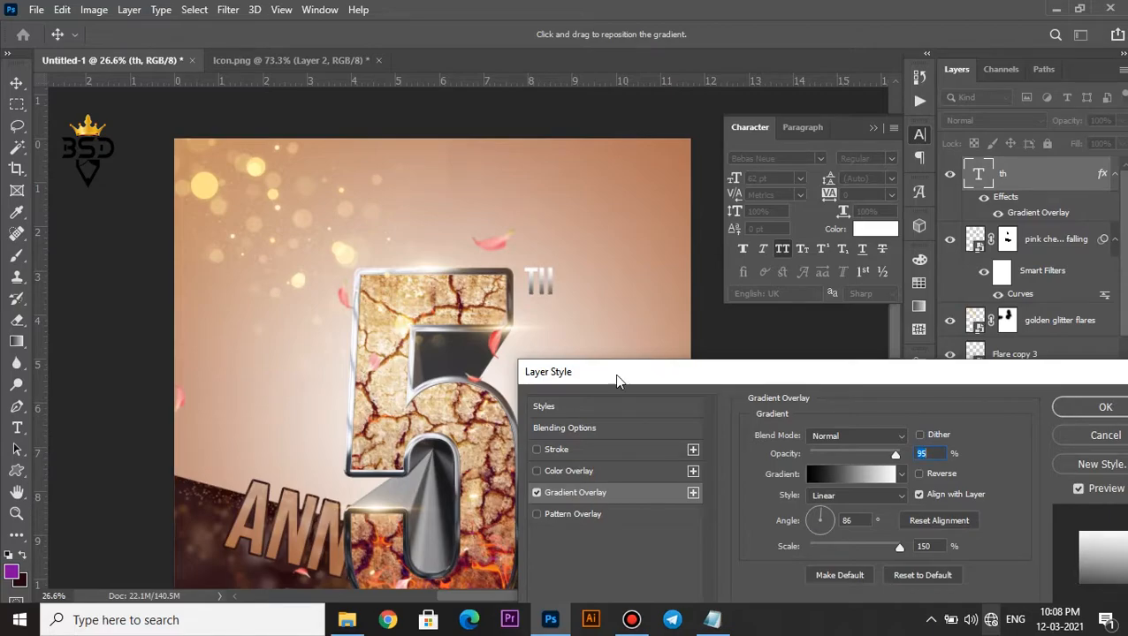
- Add a Multiply drop shadow to the TH text with 100% opacity, 90° angle, distance 9, spread 0 and size 2
{"action": "left_click_drag", "start_coordinate": [617, 380], "coordinate": [827, 132]}
{"action": "left_click", "coordinate": [750, 504]}
{"action": "left_click", "coordinate": [799, 294]}
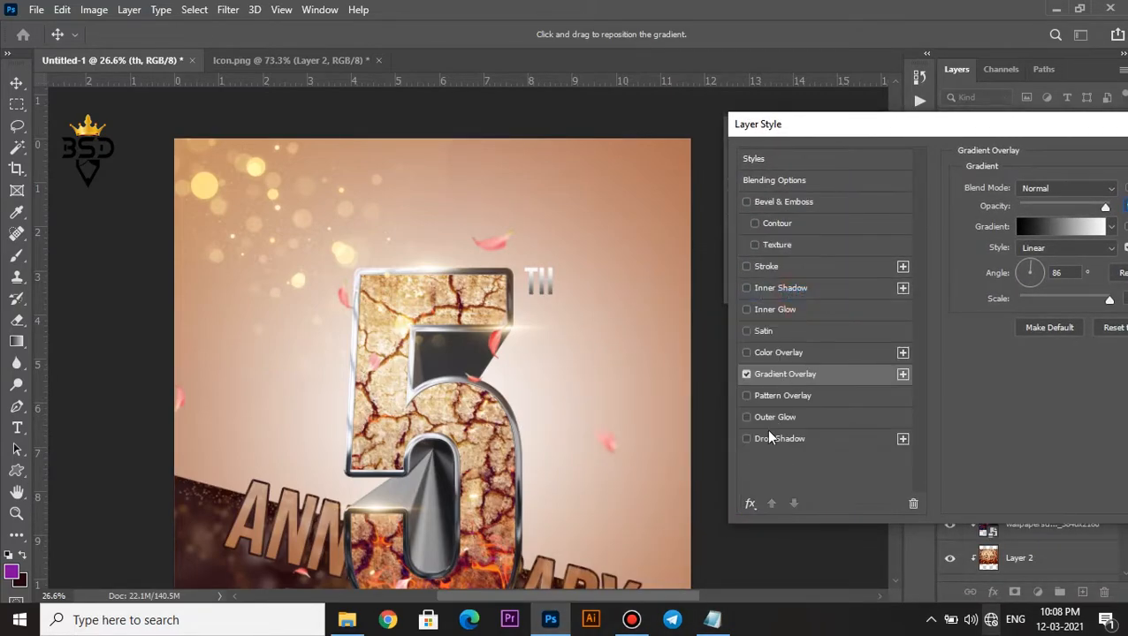
{"action": "left_click", "coordinate": [767, 439]}
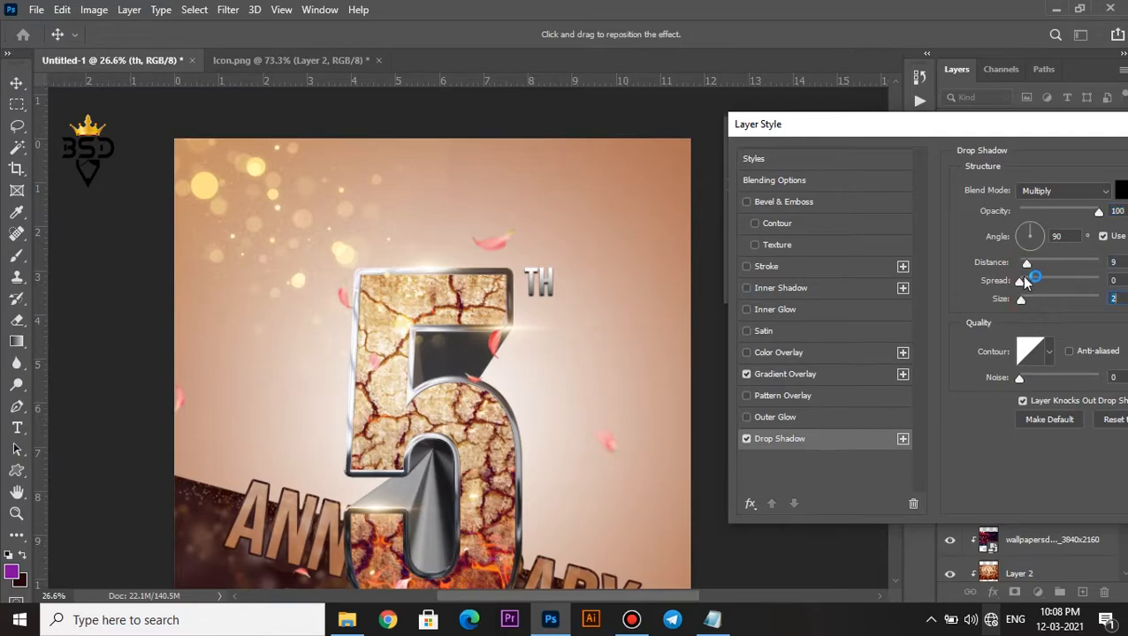
{"action": "left_click_drag", "start_coordinate": [1084, 124], "coordinate": [798, 159]}
{"action": "left_click", "coordinate": [1027, 193]}
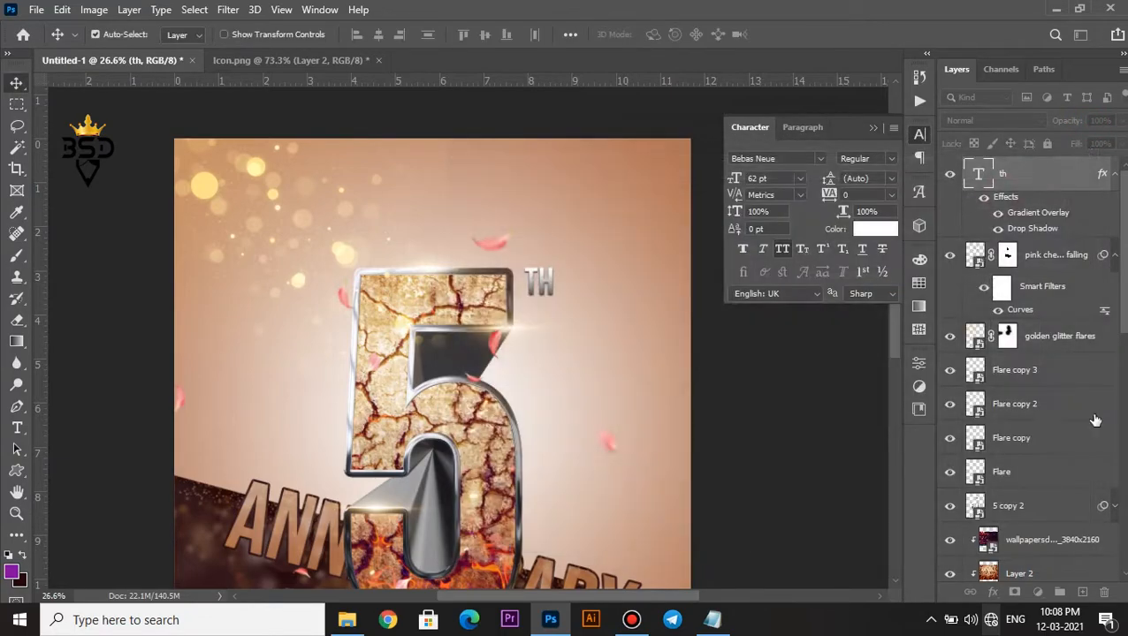
- Add the placeholder text YOUR LOGO on two lines near the poster's upper left corner
{"action": "key", "text": "t"}
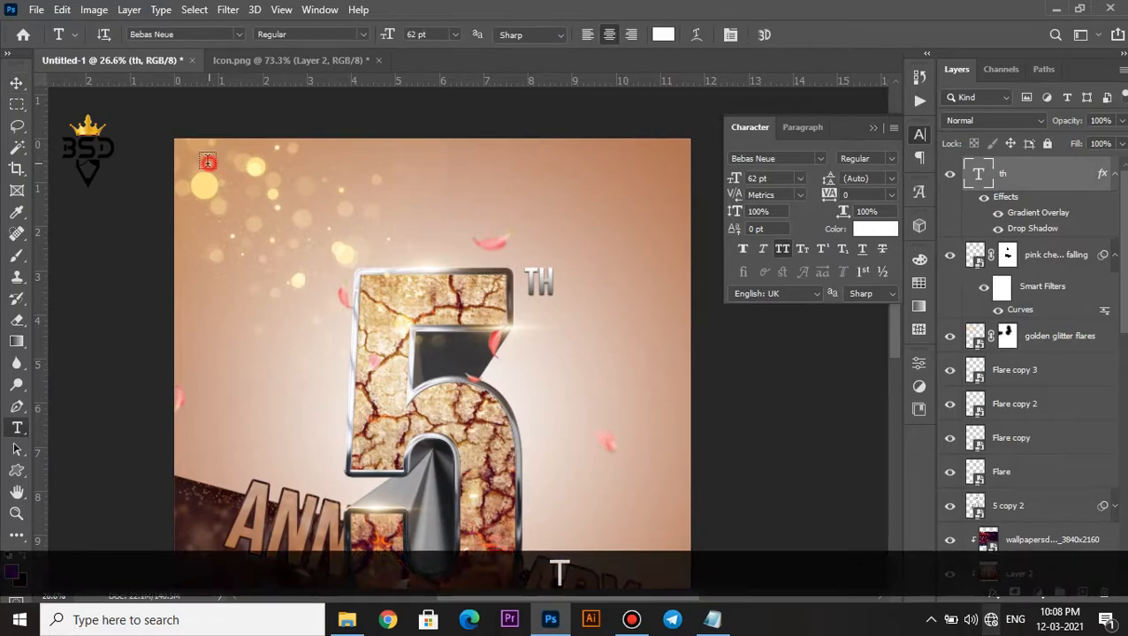
{"action": "left_click", "coordinate": [207, 165]}
{"action": "type", "text": "YOUR"}
{"action": "key", "text": "Return"}
{"action": "type", "text": "LOGO"}
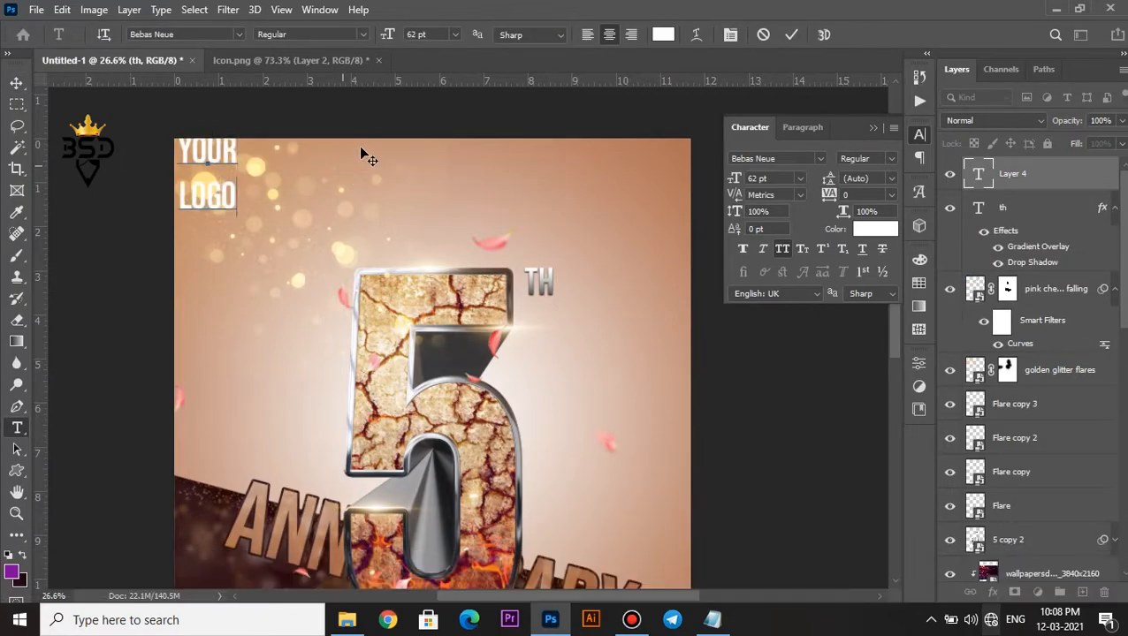
{"action": "left_click", "coordinate": [789, 35]}
- Scale the YOUR LOGO text to about 76% and position it inside the poster's upper left corner
{"action": "key", "text": "ctrl+t"}
{"action": "left_click_drag", "start_coordinate": [212, 161], "coordinate": [255, 212]}
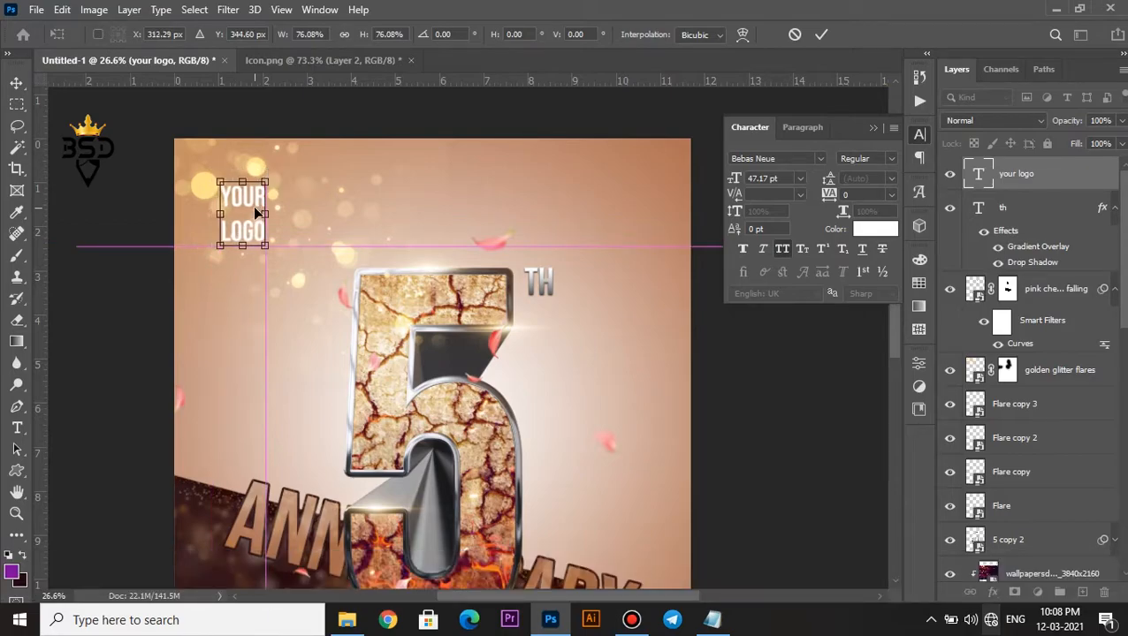
{"action": "key", "text": "Return"}
{"action": "scroll", "coordinate": [376, 196], "scroll_direction": "down", "scroll_amount": 1}
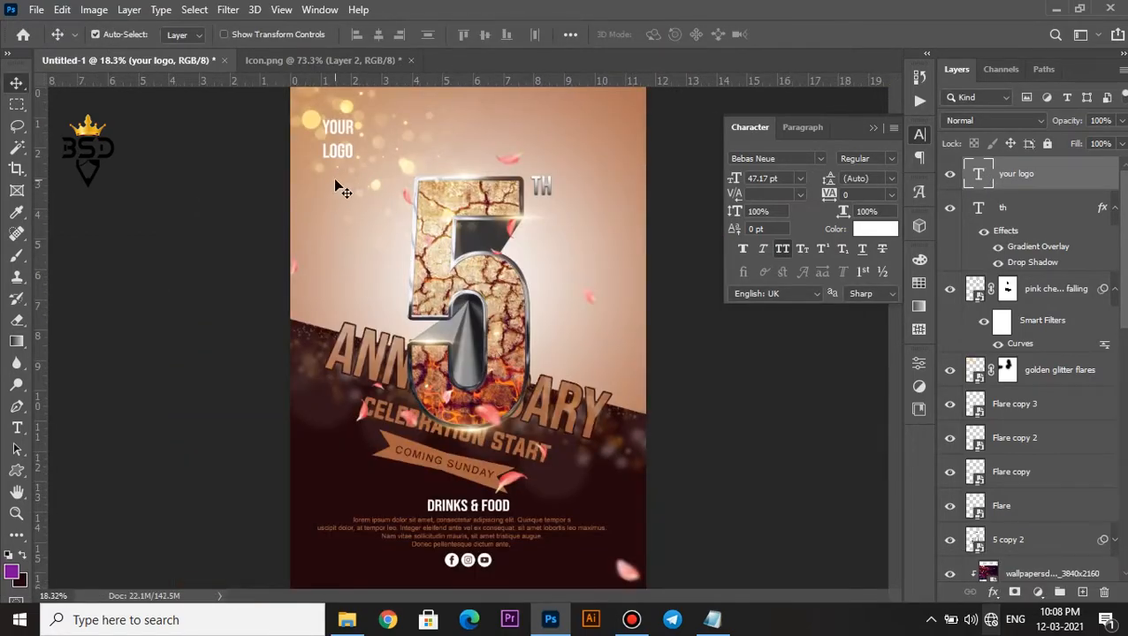
{"action": "left_click_drag", "start_coordinate": [338, 161], "coordinate": [362, 276]}
{"action": "scroll", "coordinate": [362, 275], "scroll_direction": "up", "scroll_amount": 1}
{"action": "key", "text": "Left"}
{"action": "key", "text": "Down"}
{"action": "key", "text": "Down"}
{"action": "scroll", "coordinate": [397, 285], "scroll_direction": "down", "scroll_amount": 2}
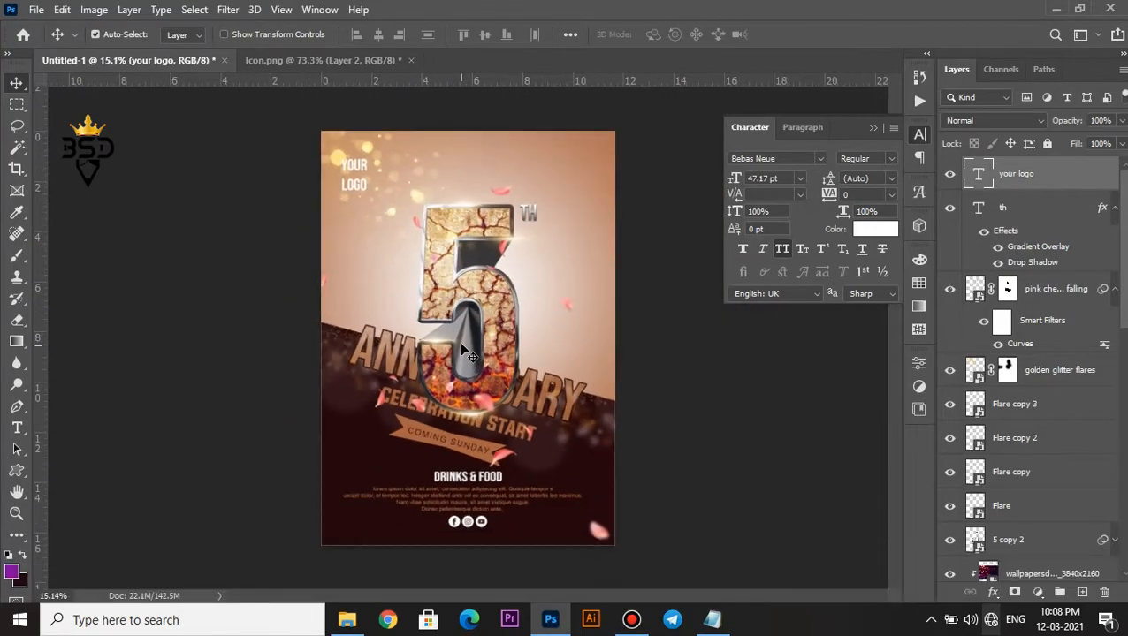
- Collapse the expanded effects lists of the coming sunday and celebration start layers
{"action": "scroll", "coordinate": [1117, 322], "scroll_direction": "down", "scroll_amount": 8}
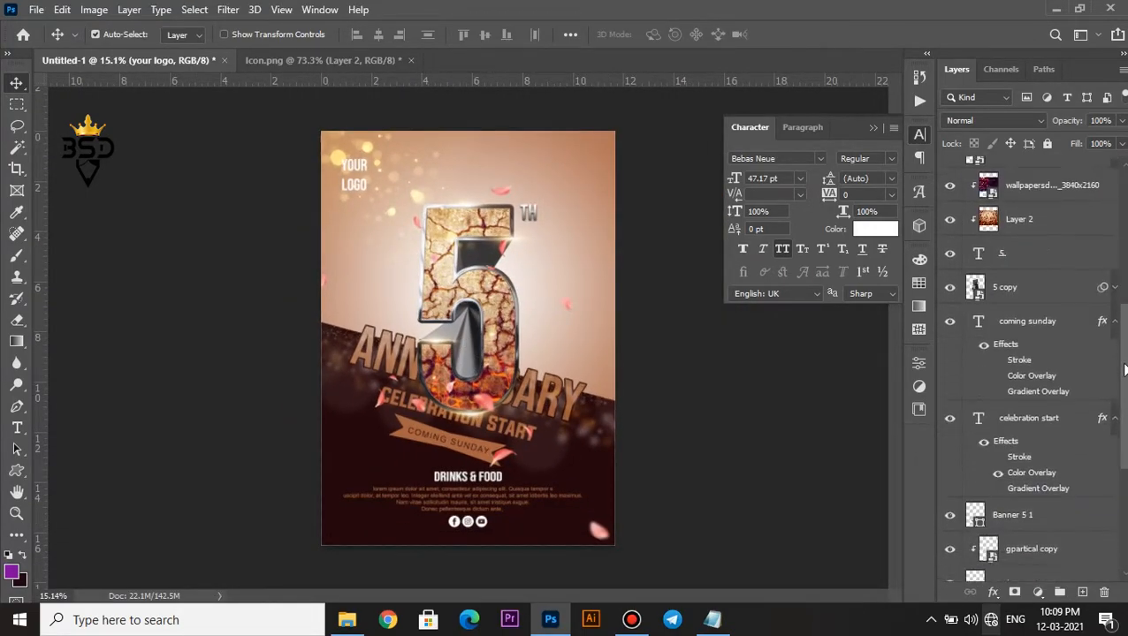
{"action": "left_click", "coordinate": [1115, 257]}
{"action": "left_click", "coordinate": [1114, 291]}
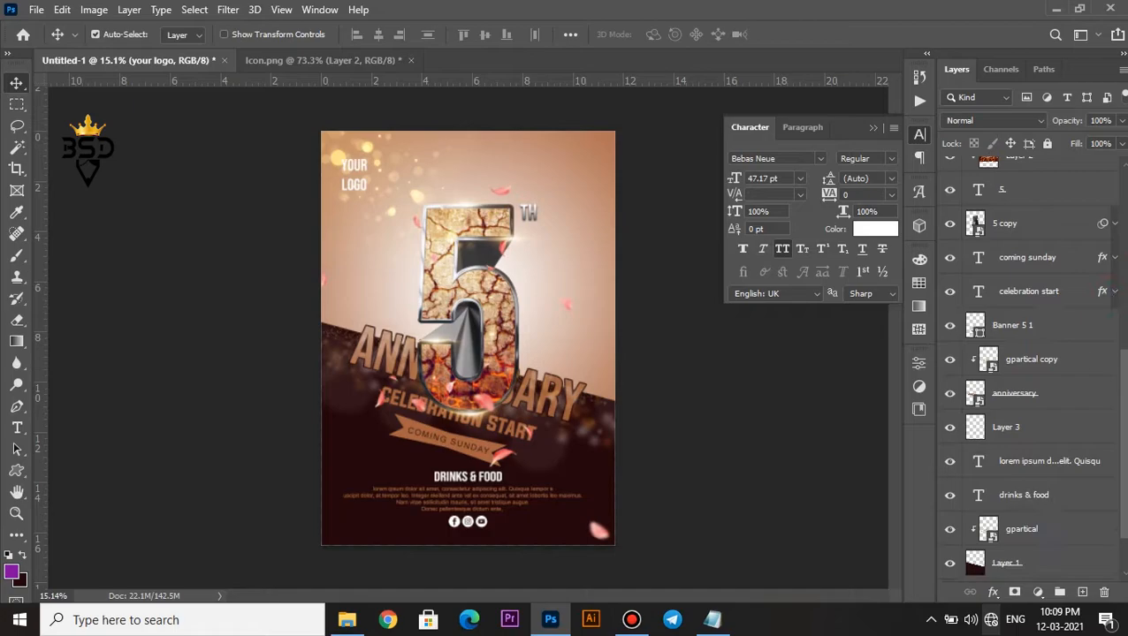
{"action": "left_click", "coordinate": [1115, 461]}
{"action": "scroll", "coordinate": [1118, 453], "scroll_direction": "down", "scroll_amount": 2}
- Centre the lorem ipsum paragraph, DRINKS & FOOD heading and social icons horizontally on the whole canvas, then deselect
{"action": "left_click", "coordinate": [1108, 564]}
{"action": "key", "text": "ctrl+a"}
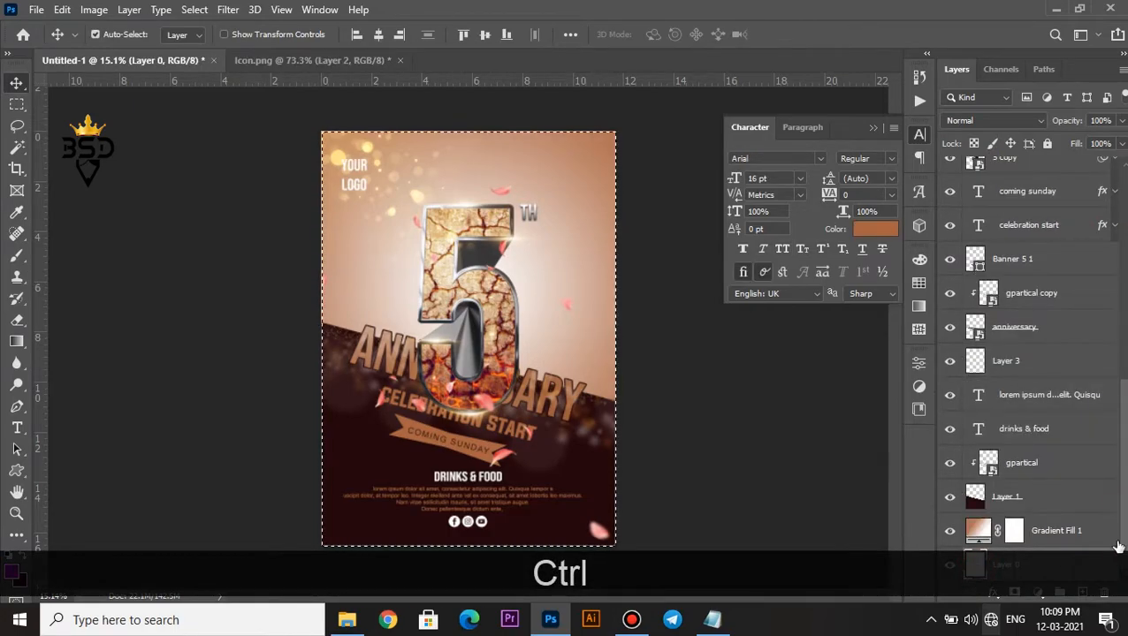
{"action": "left_click", "coordinate": [1083, 395]}
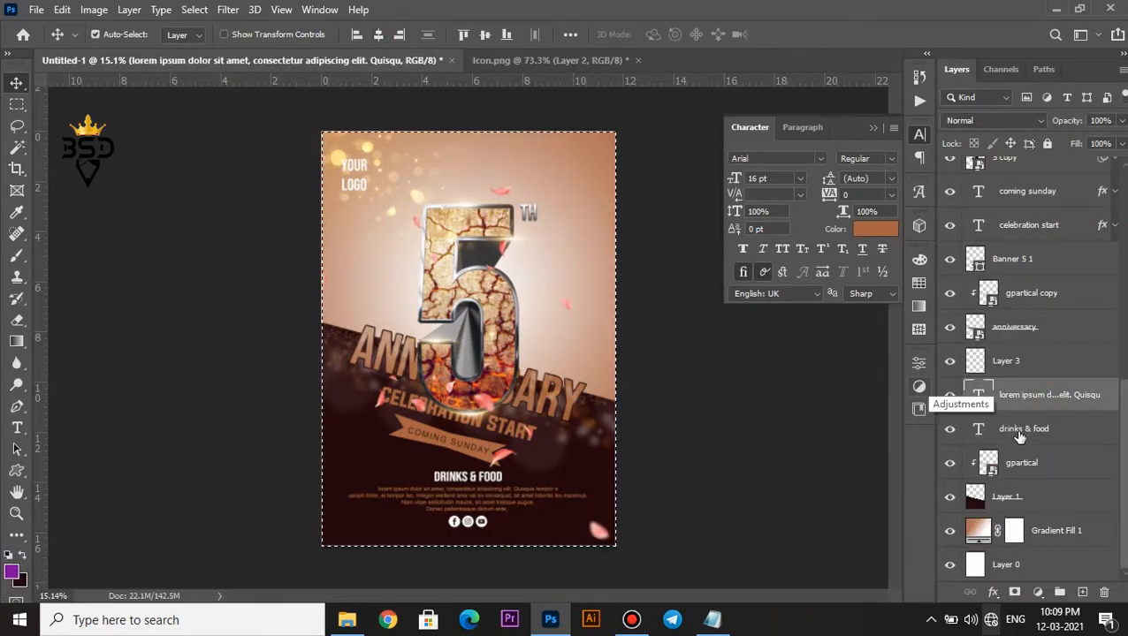
{"action": "left_click", "coordinate": [1019, 431]}
{"action": "left_click", "coordinate": [948, 364]}
{"action": "left_click", "coordinate": [1007, 363]}
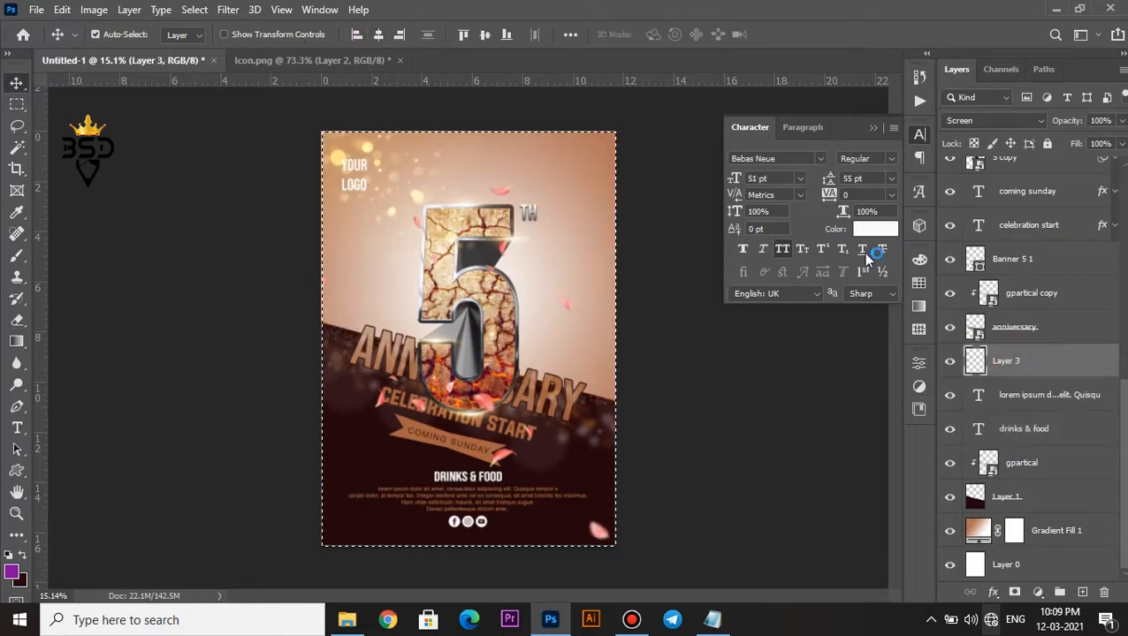
{"action": "key", "text": "ctrl+plus"}
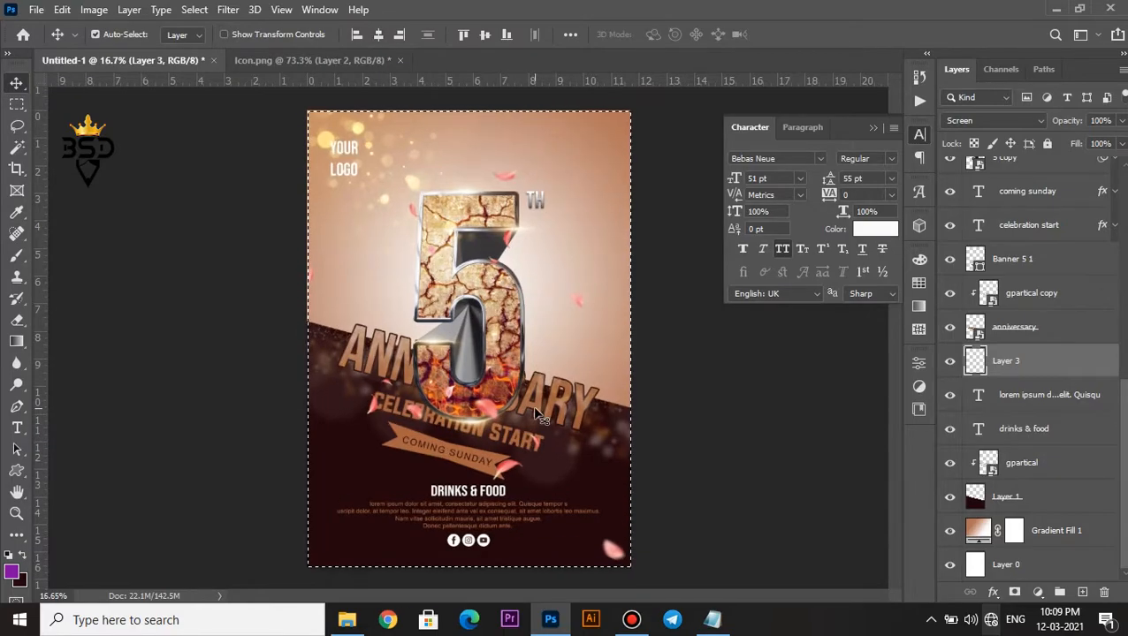
{"action": "key", "text": "ctrl+d"}
{"action": "key", "text": "v"}
- Fully lock the bottom layer, Layer 0
{"action": "left_click", "coordinate": [1023, 564]}
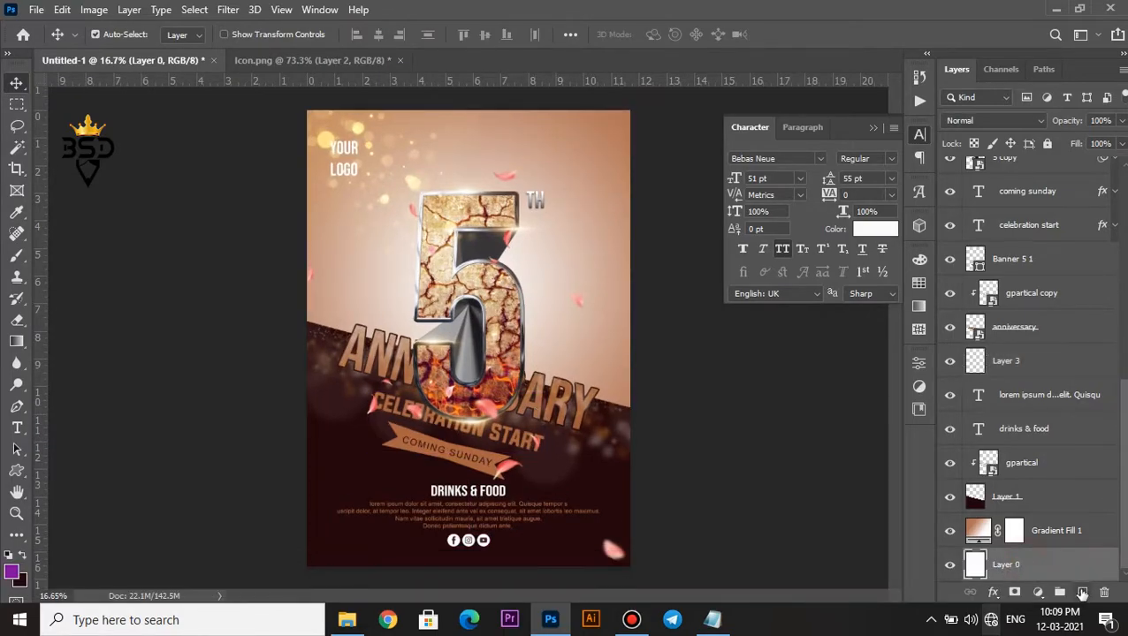
{"action": "scroll", "coordinate": [1034, 354], "scroll_direction": "up", "scroll_amount": 10}
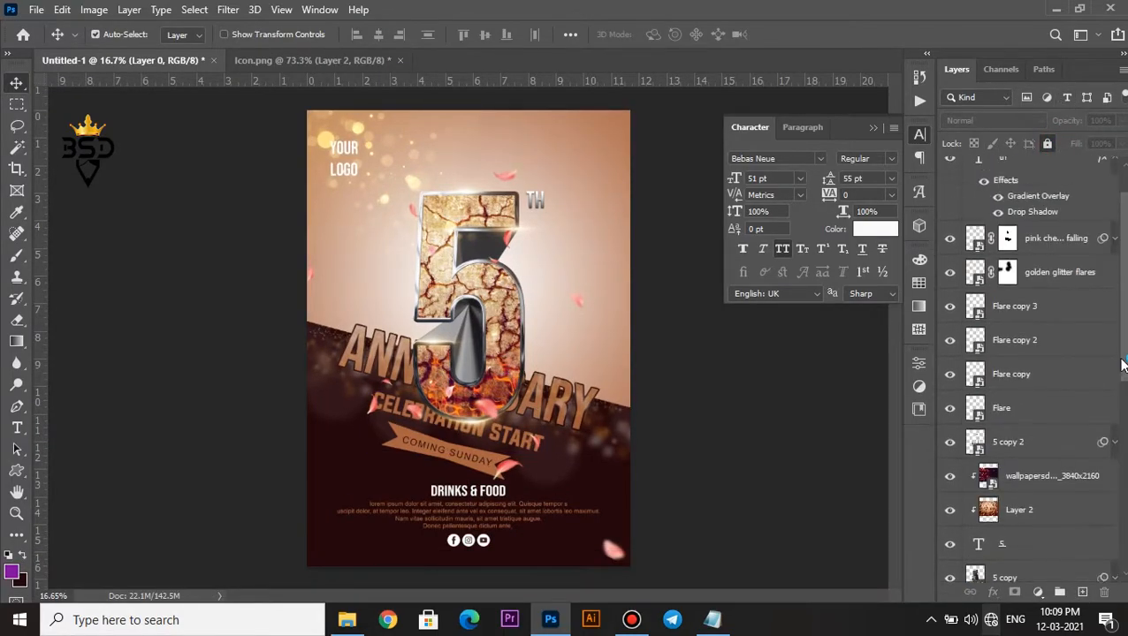
{"action": "scroll", "coordinate": [559, 269], "scroll_direction": "down", "scroll_amount": 1}
{"action": "scroll", "coordinate": [481, 334], "scroll_direction": "up", "scroll_amount": 2}
{"action": "scroll", "coordinate": [482, 334], "scroll_direction": "up", "scroll_amount": 2}
{"action": "scroll", "coordinate": [411, 438], "scroll_direction": "down", "scroll_amount": 1}
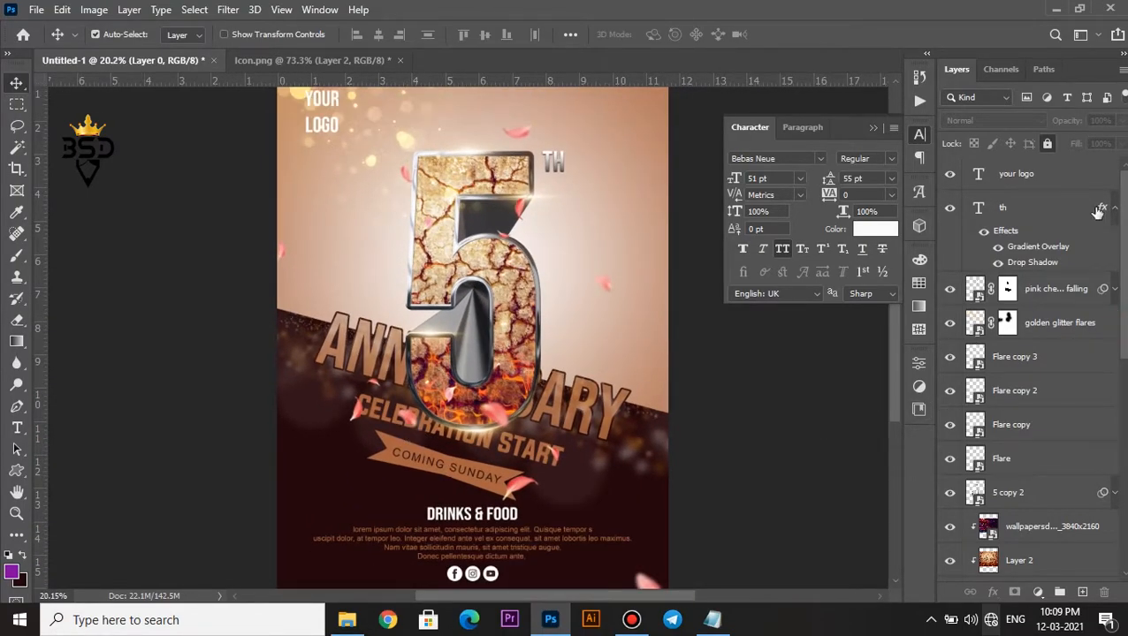
- Shift the cherry petals layer slightly downward over the poster with Free Transform
{"action": "left_click", "coordinate": [1031, 297]}
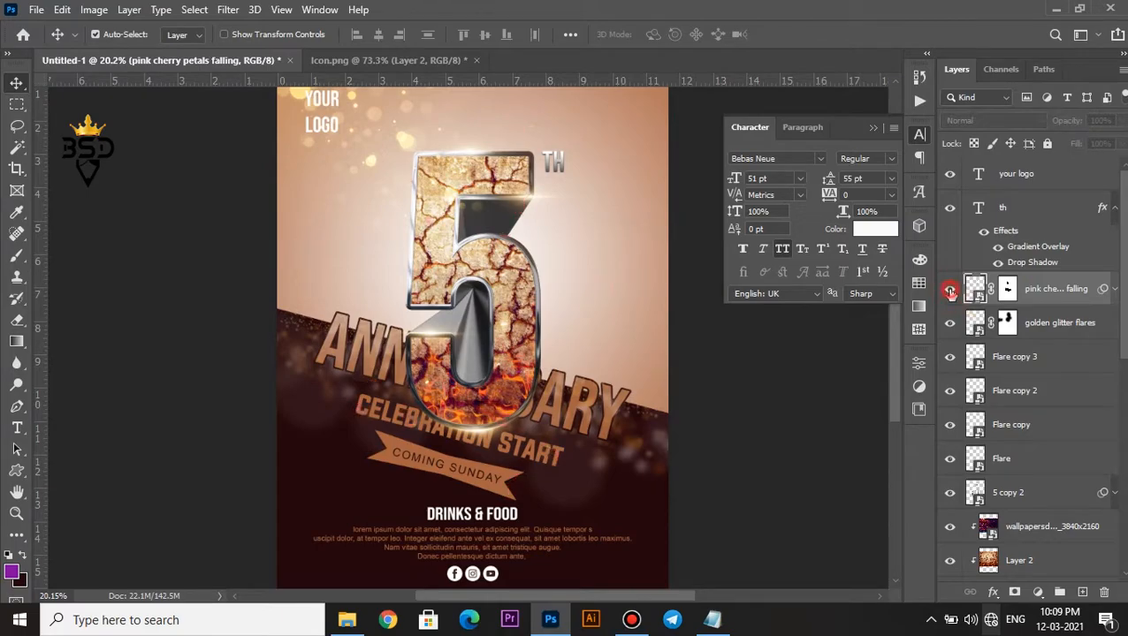
{"action": "key", "text": "ctrl+t"}
{"action": "scroll", "coordinate": [522, 303], "scroll_direction": "down", "scroll_amount": 2}
{"action": "left_click_drag", "start_coordinate": [522, 303], "coordinate": [523, 310]}
{"action": "key", "text": "Return"}
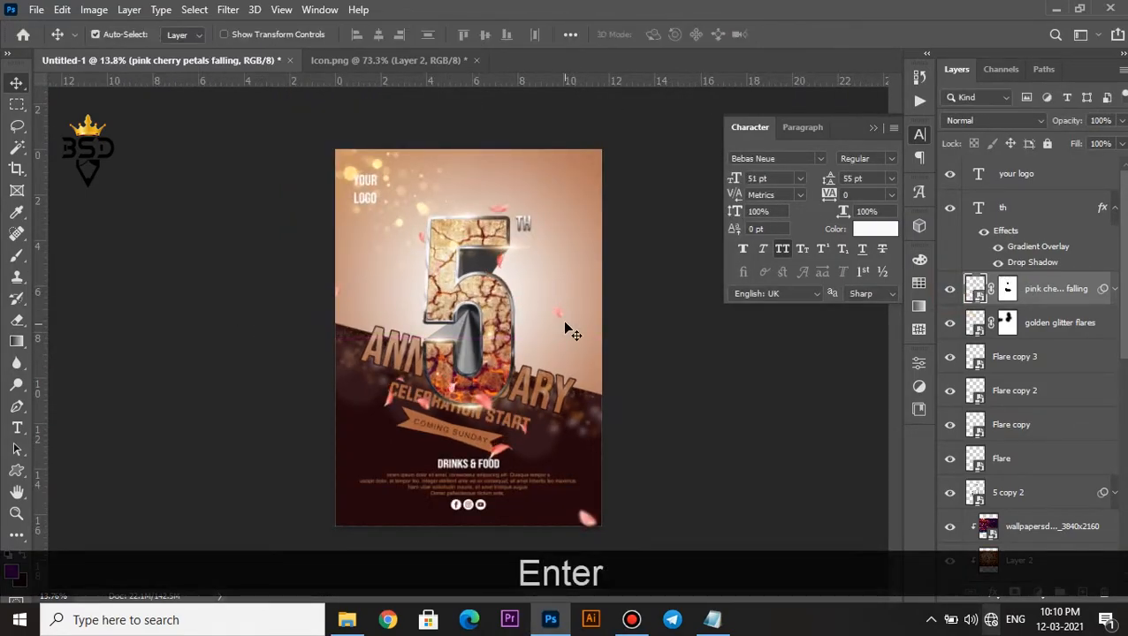
- Use the Lasso on the cherry petals layer mask to hide the petal lying over the 5's bottom curve
{"action": "scroll", "coordinate": [415, 380], "scroll_direction": "up", "scroll_amount": 1}
{"action": "scroll", "coordinate": [415, 380], "scroll_direction": "up", "scroll_amount": 2}
{"action": "left_click", "coordinate": [1006, 289]}
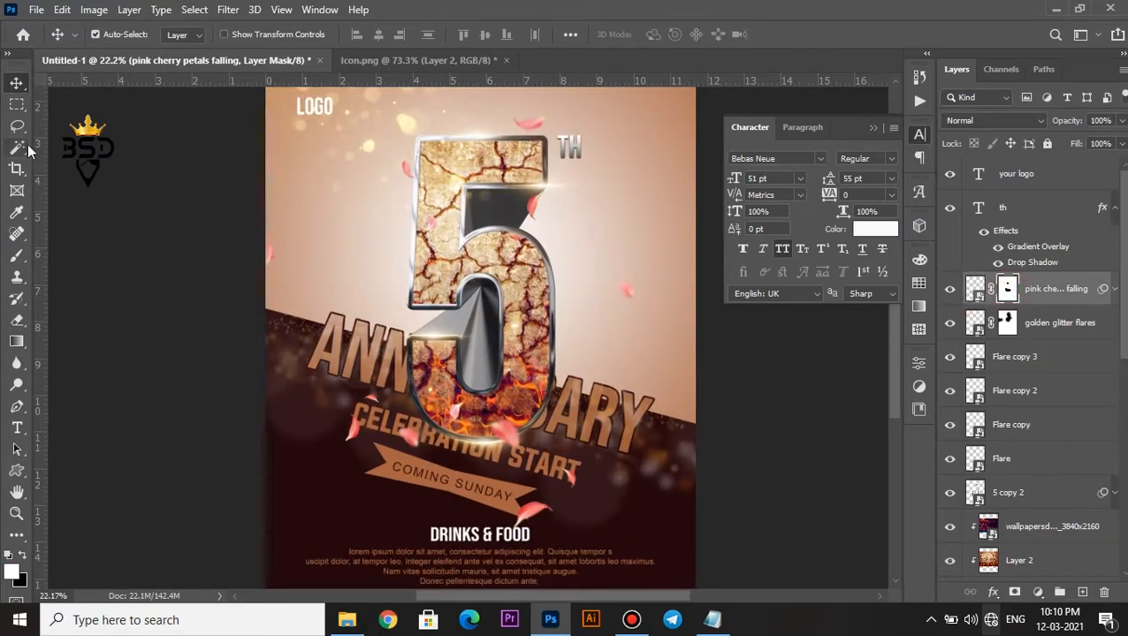
{"action": "key", "text": "l"}
{"action": "key", "text": "Delete"}
{"action": "key", "text": "ctrl+d"}
{"action": "key", "text": "v"}
{"action": "left_click", "coordinate": [17, 126]}
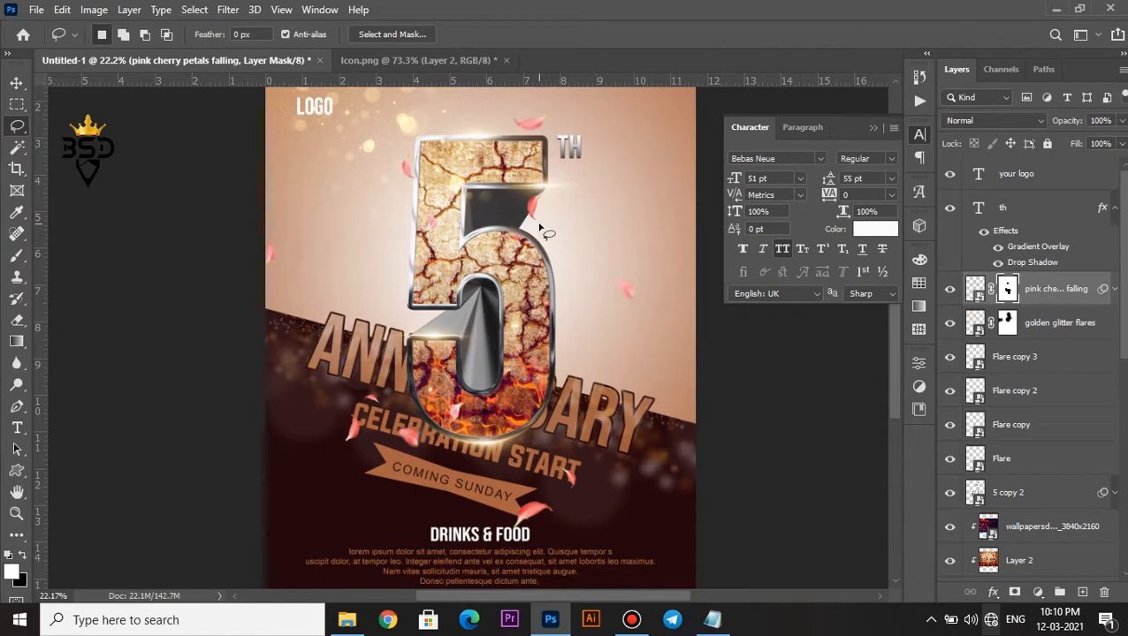
- Hide the petal lying over the dark upper notch of the 5 on the cherry petals layer mask
{"action": "scroll", "coordinate": [540, 228], "scroll_direction": "down", "scroll_amount": 1}
{"action": "key", "text": "Delete"}
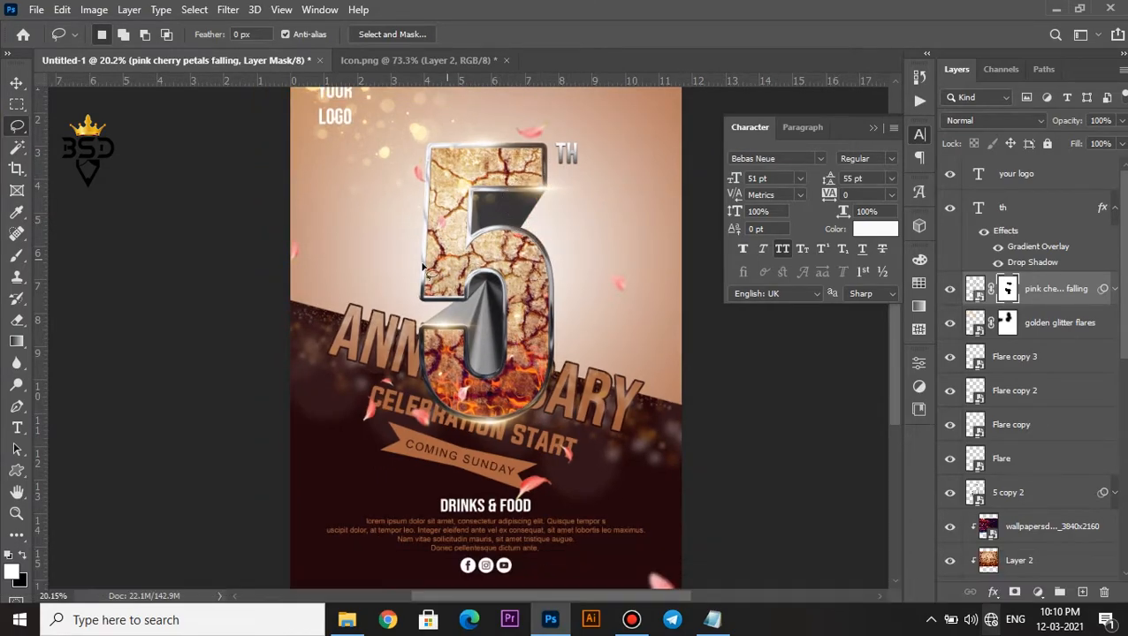
{"action": "scroll", "coordinate": [559, 335], "scroll_direction": "down", "scroll_amount": 3}
{"action": "key", "text": "v"}
- Add a new layer above the your logo text, flood it with the dark maroon background colour and reduce its Fill to 0%
{"action": "left_click", "coordinate": [1062, 172]}
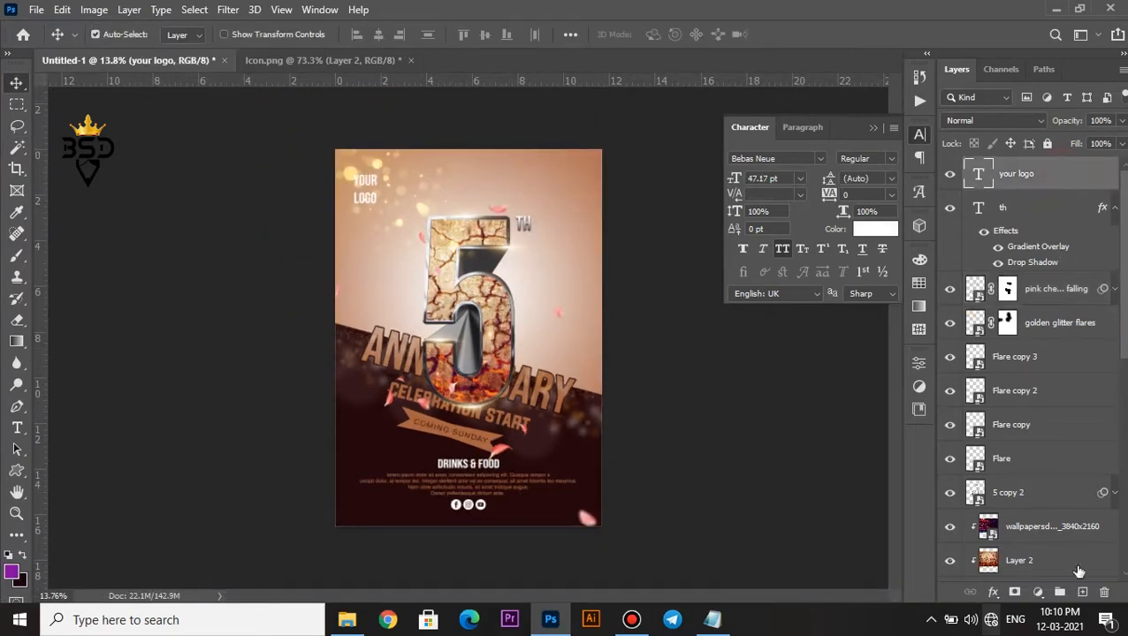
{"action": "left_click", "coordinate": [1080, 591]}
{"action": "key", "text": "ctrl+BackSpace"}
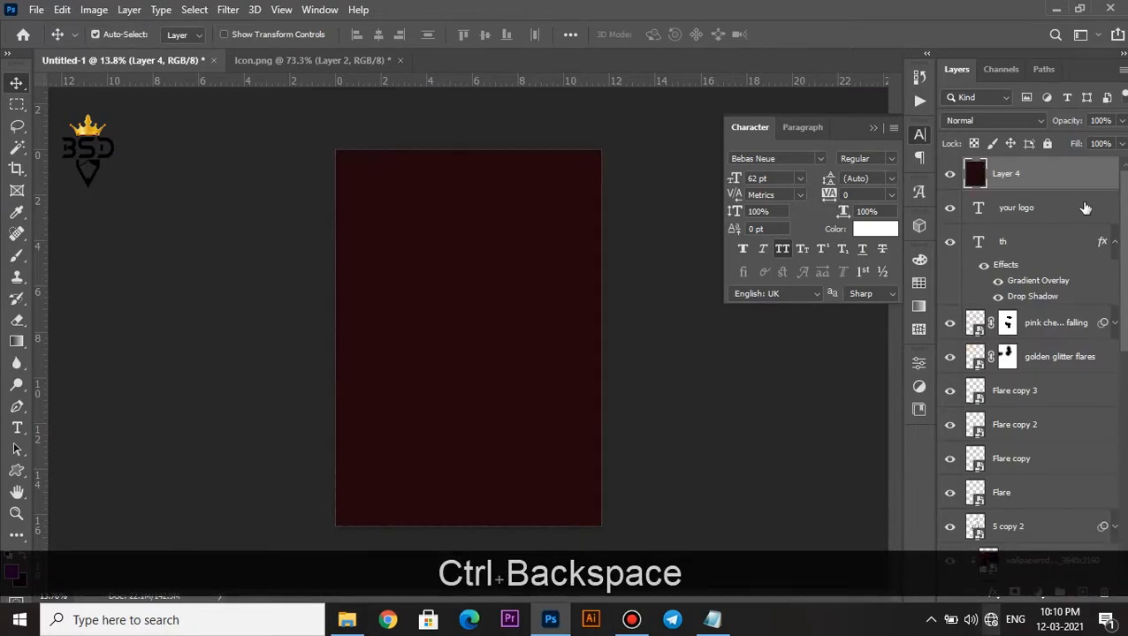
{"action": "key", "text": "shift+0"}
- Give the new top layer a Stroke effect positioned Inside with a size of 65 px
{"action": "left_click", "coordinate": [1014, 592]}
{"action": "left_click", "coordinate": [1020, 474]}
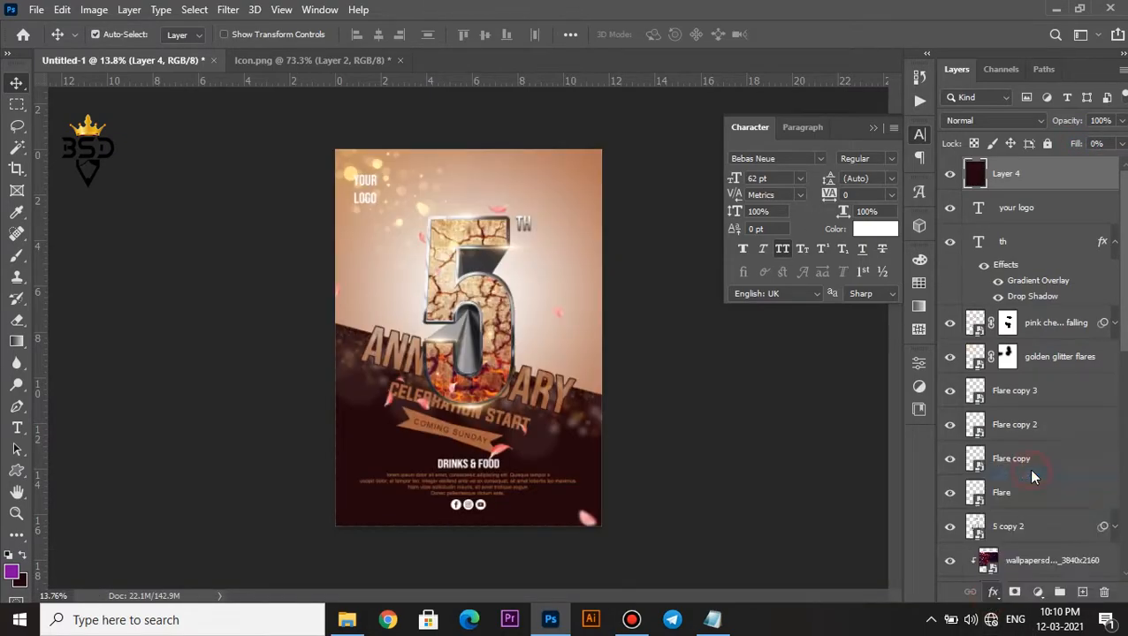
{"action": "left_click", "coordinate": [754, 242]}
{"action": "left_click", "coordinate": [752, 270]}
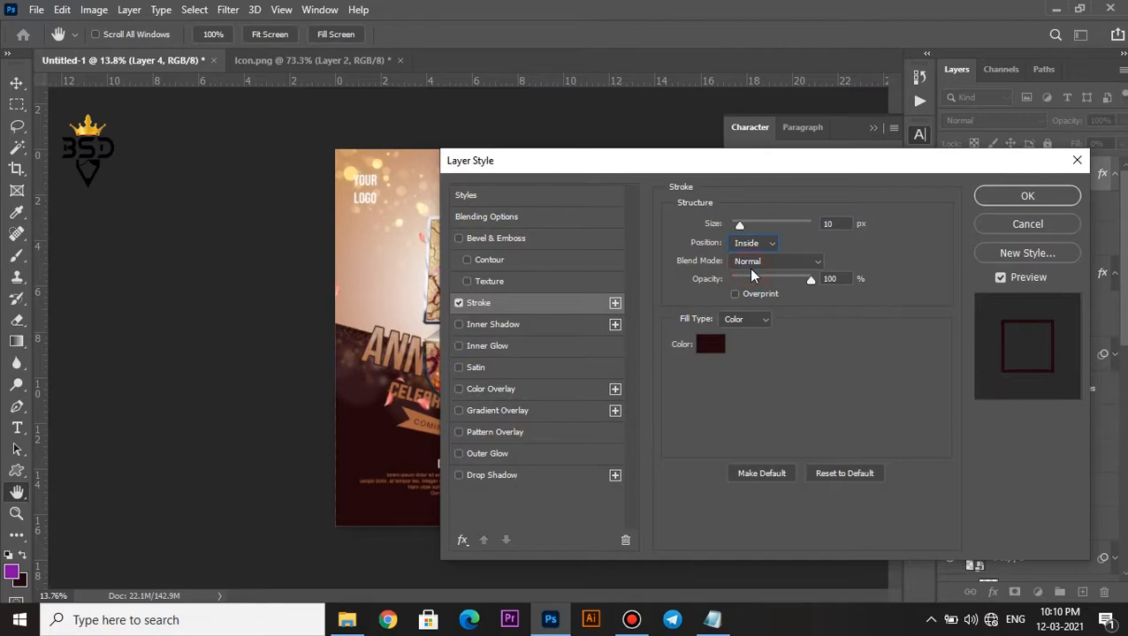
{"action": "left_click_drag", "start_coordinate": [739, 224], "coordinate": [763, 229]}
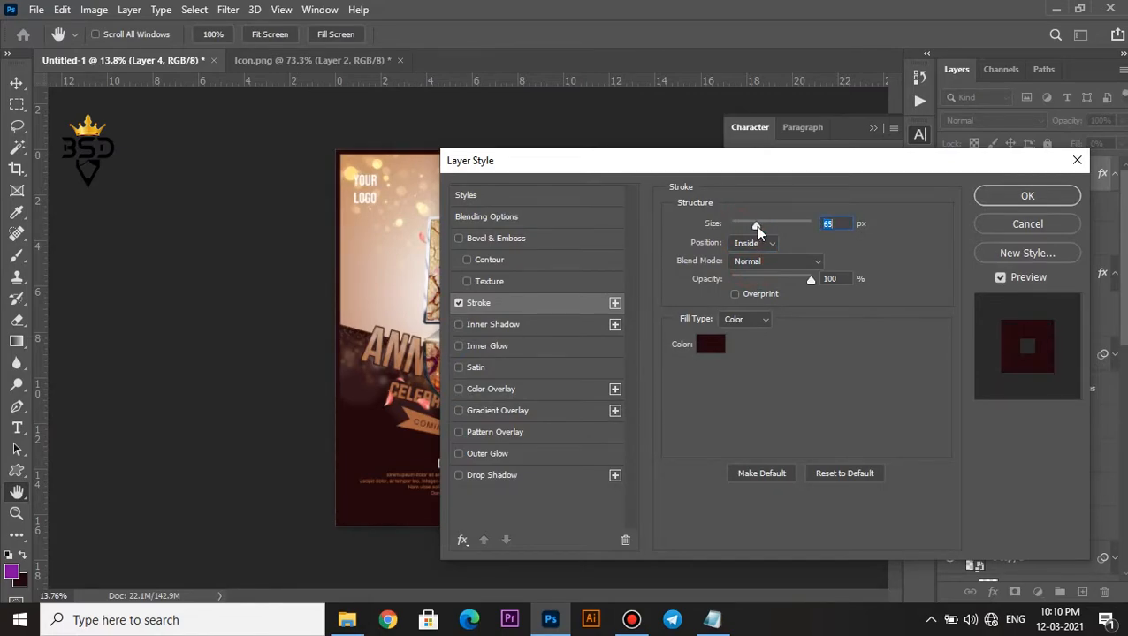
- Make the stroke white, apply it as the poster's border and collapse the Character settings
{"action": "left_click", "coordinate": [709, 344]}
{"action": "left_click_drag", "start_coordinate": [641, 295], "coordinate": [612, 291]}
{"action": "left_click", "coordinate": [972, 284]}
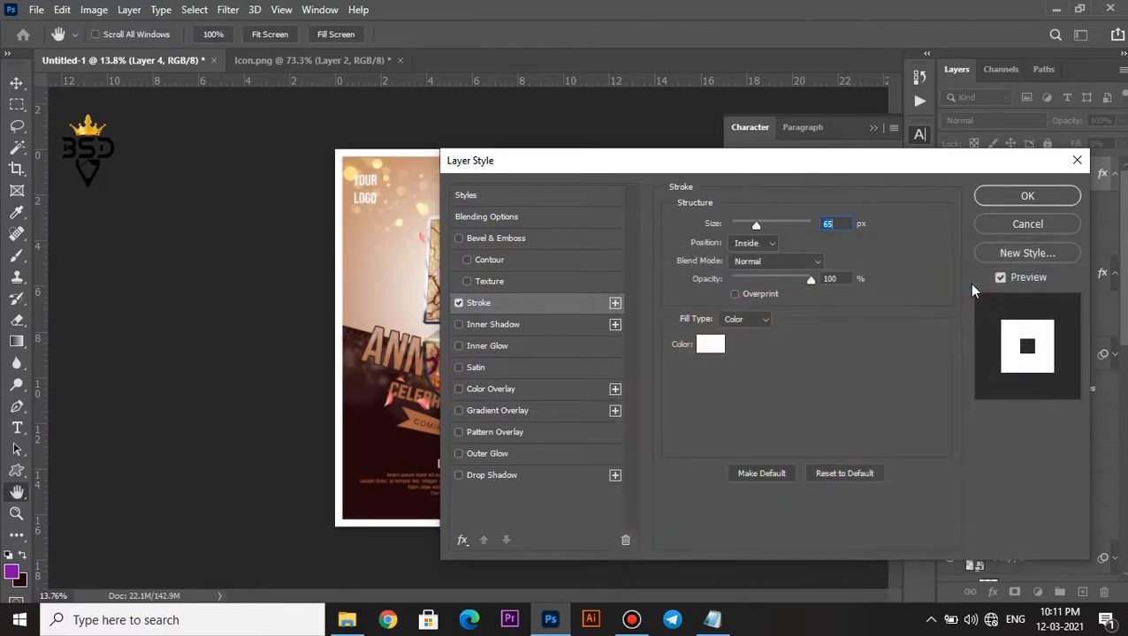
{"action": "left_click", "coordinate": [1018, 197]}
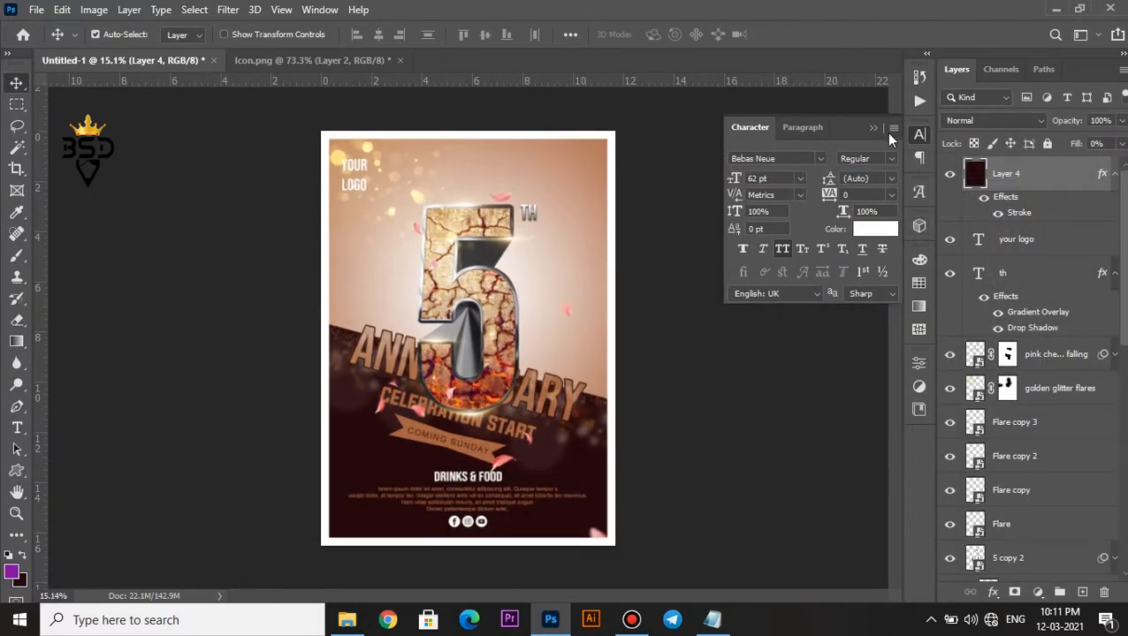
{"action": "left_click", "coordinate": [873, 129]}
{"action": "scroll", "coordinate": [459, 384], "scroll_direction": "up", "scroll_amount": 1}
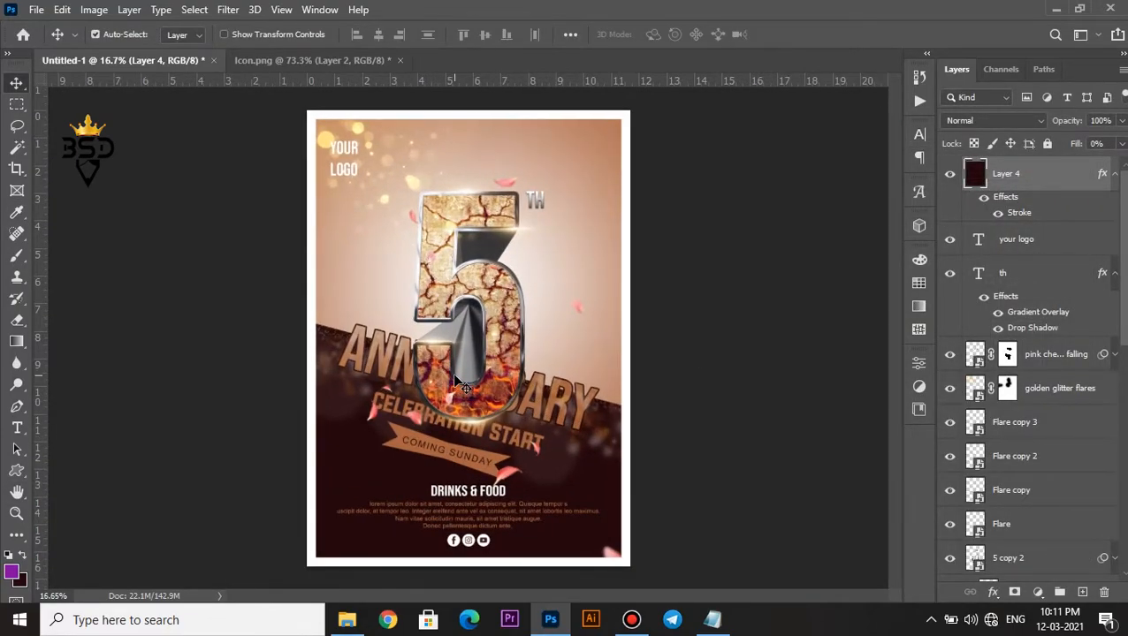